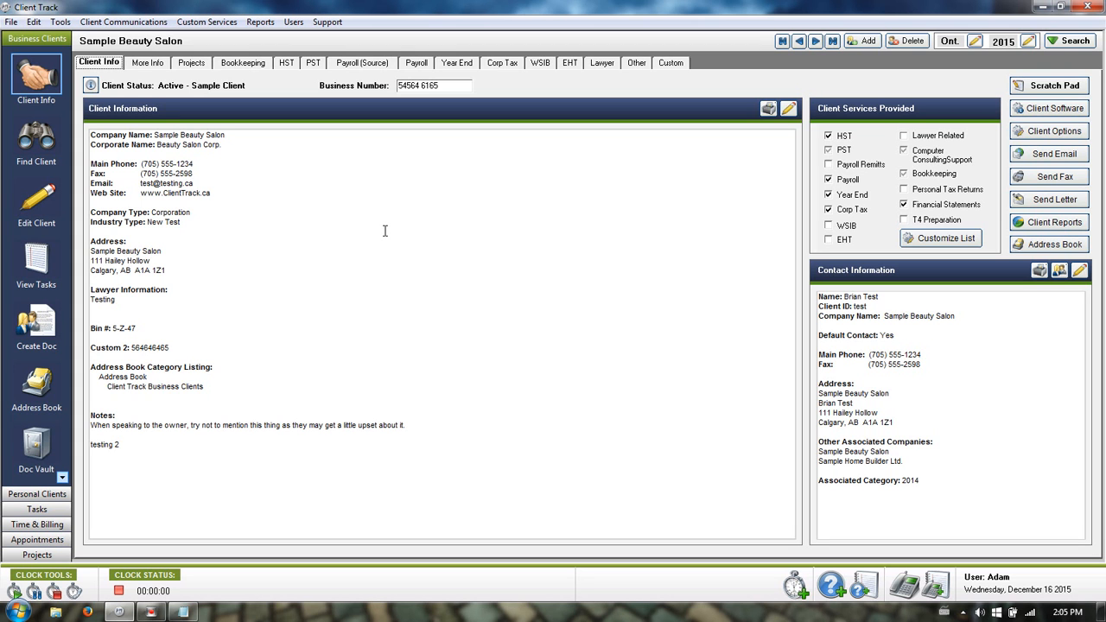
Search business client data for the text 6165 and pick the Sample Beauty Salon result.
{"action": "left_click", "coordinate": [36, 137]}
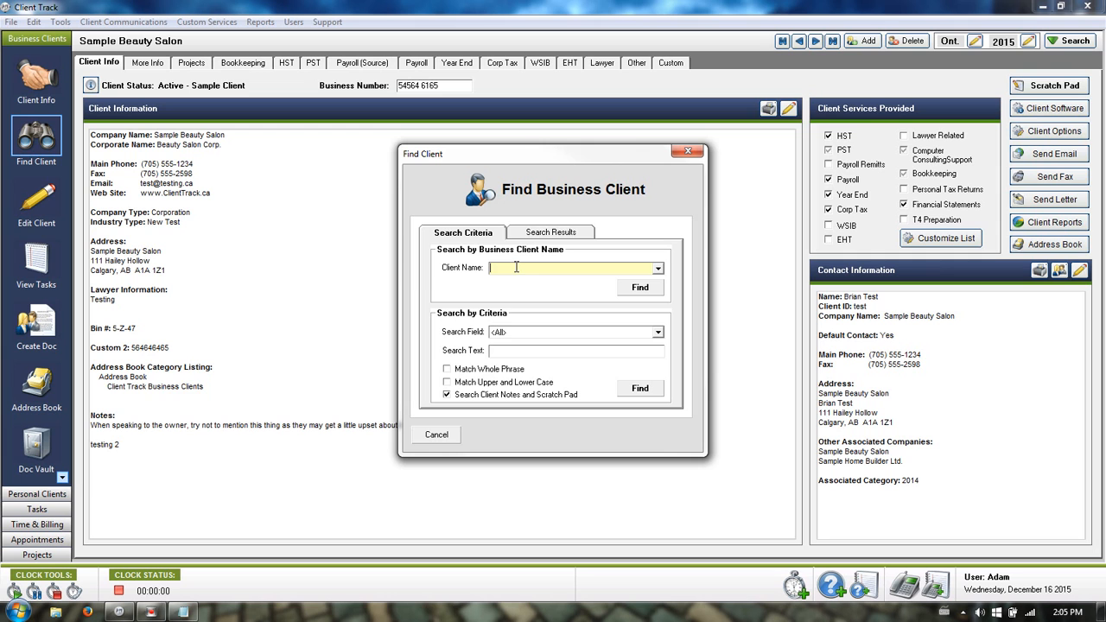
{"action": "type", "text": "Sample C"}
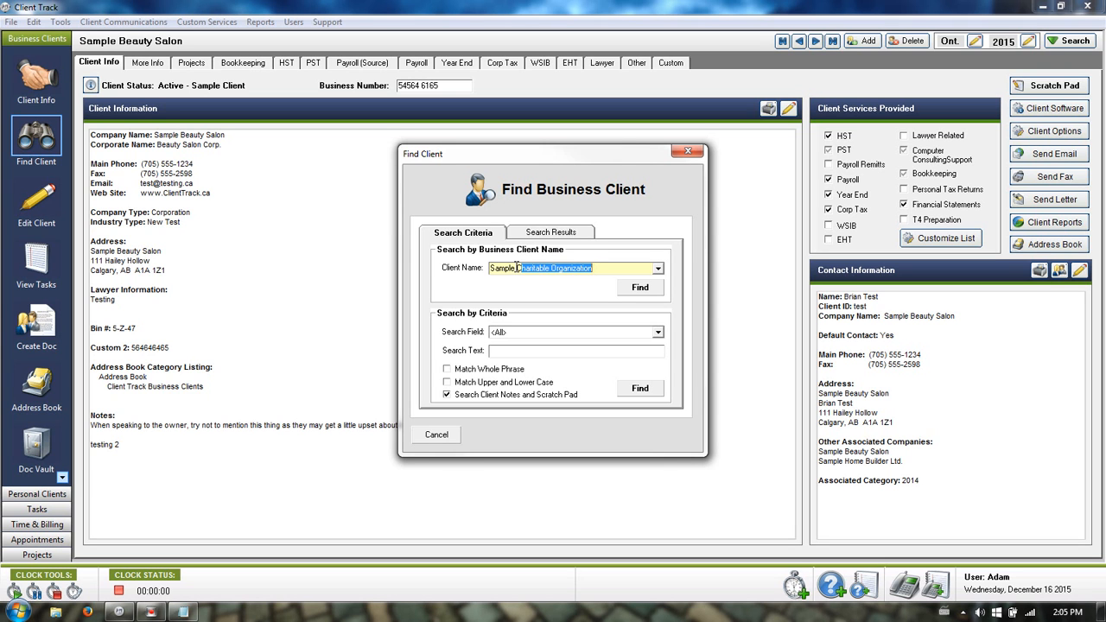
{"action": "key", "text": "BackSpace"}
{"action": "key", "text": "BackSpace"}
{"action": "key", "text": "BackSpace"}
{"action": "key", "text": "BackSpace"}
{"action": "key", "text": "BackSpace"}
{"action": "key", "text": "BackSpace"}
{"action": "key", "text": "BackSpace"}
{"action": "key", "text": "BackSpace"}
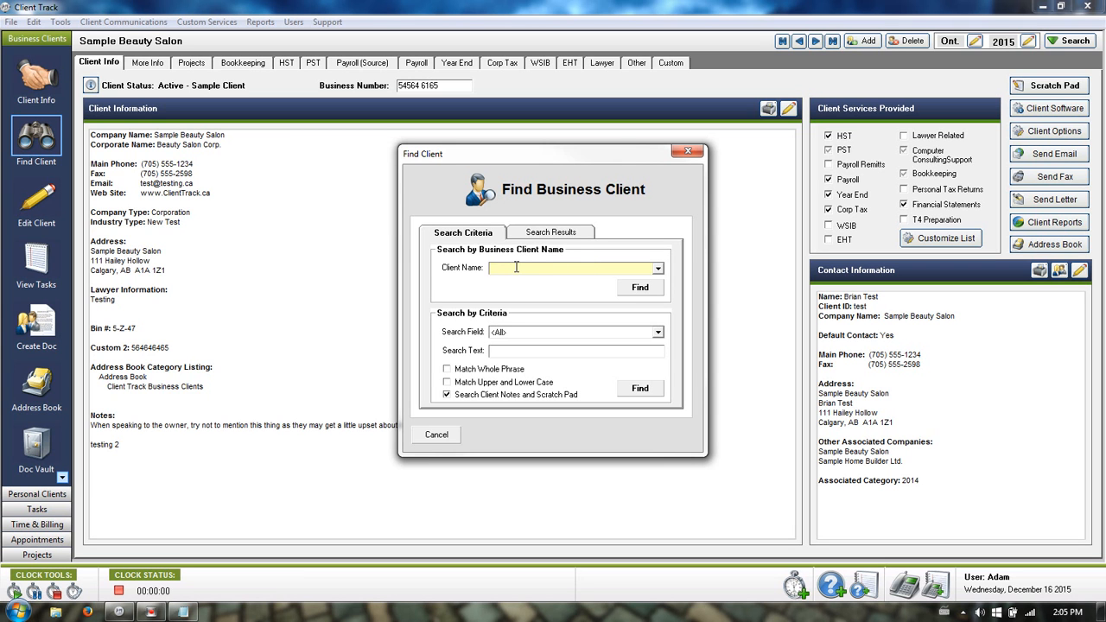
{"action": "left_click", "coordinate": [528, 350]}
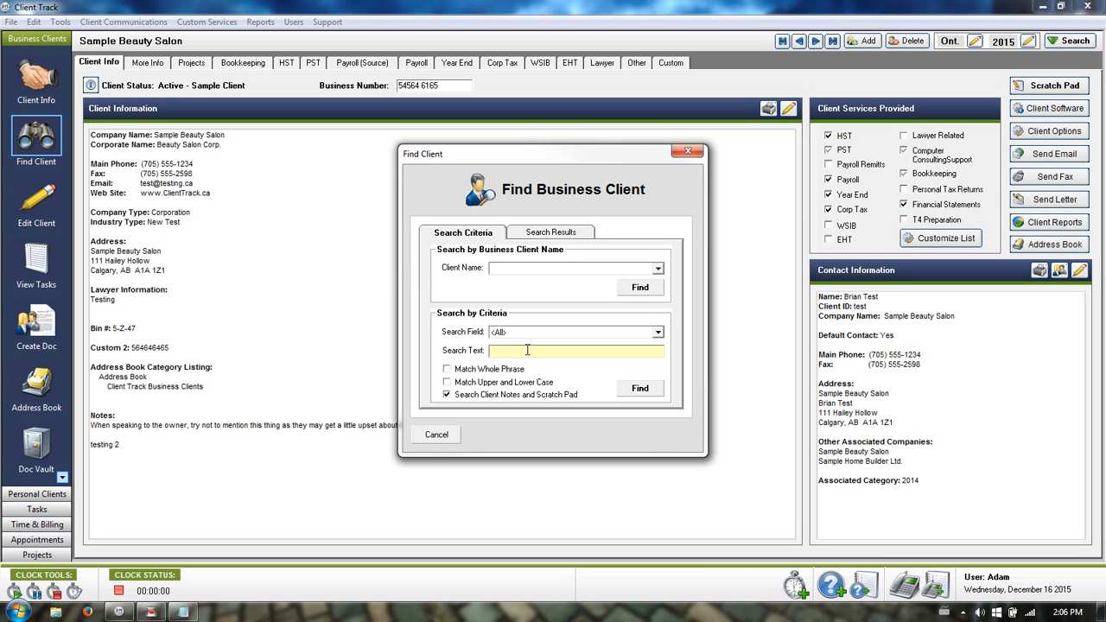
{"action": "type", "text": "6165"}
{"action": "left_click", "coordinate": [636, 389]}
{"action": "left_click", "coordinate": [490, 268]}
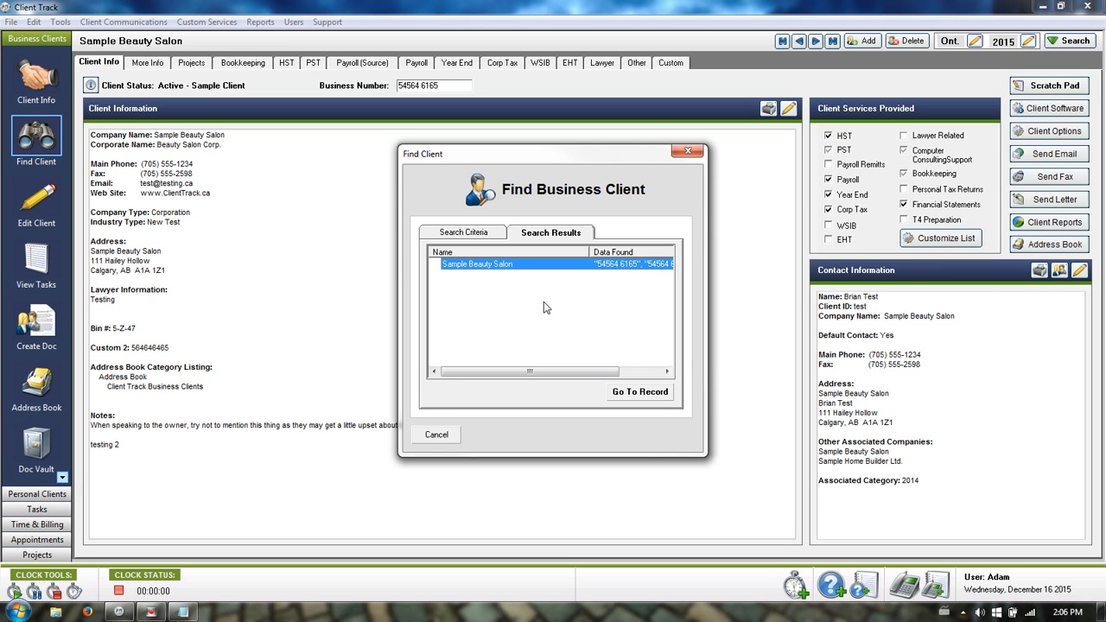
Search client data for the phrase 'when speaking', then close the search without opening a record.
{"action": "left_click", "coordinate": [463, 232]}
{"action": "left_click_drag", "start_coordinate": [505, 161], "coordinate": [599, 160]}
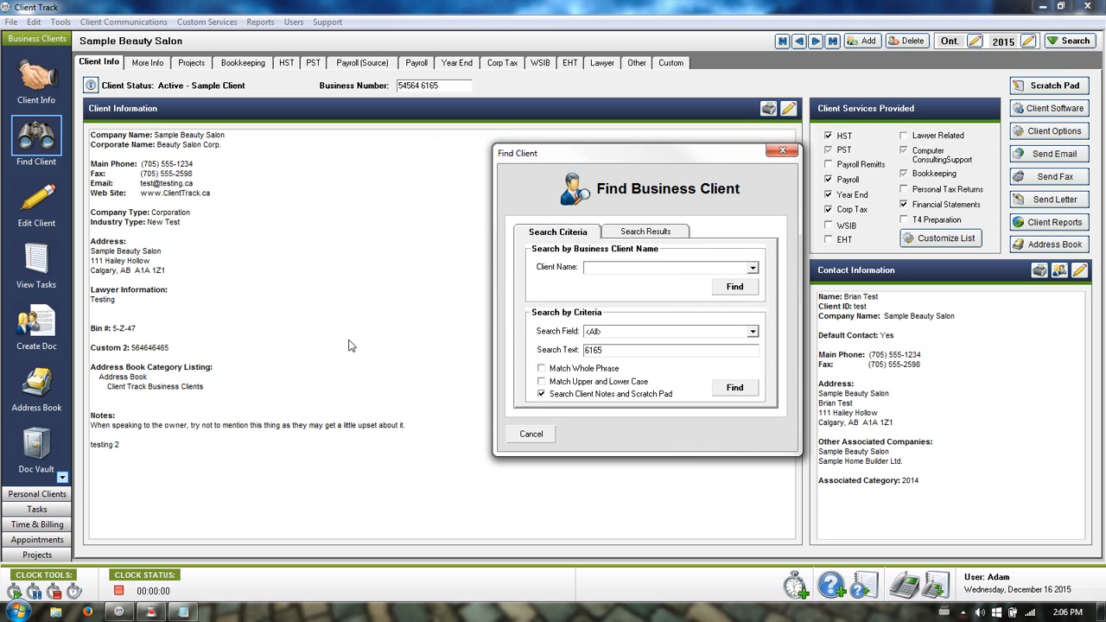
{"action": "double_click", "coordinate": [620, 352]}
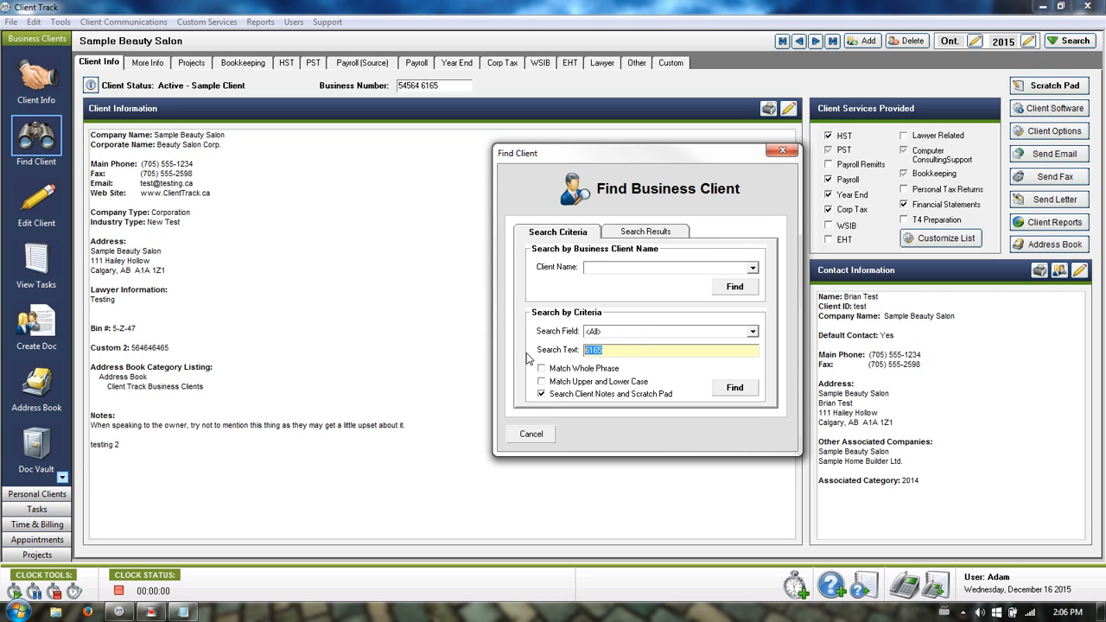
{"action": "type", "text": "when speaking"}
{"action": "key", "text": "Return"}
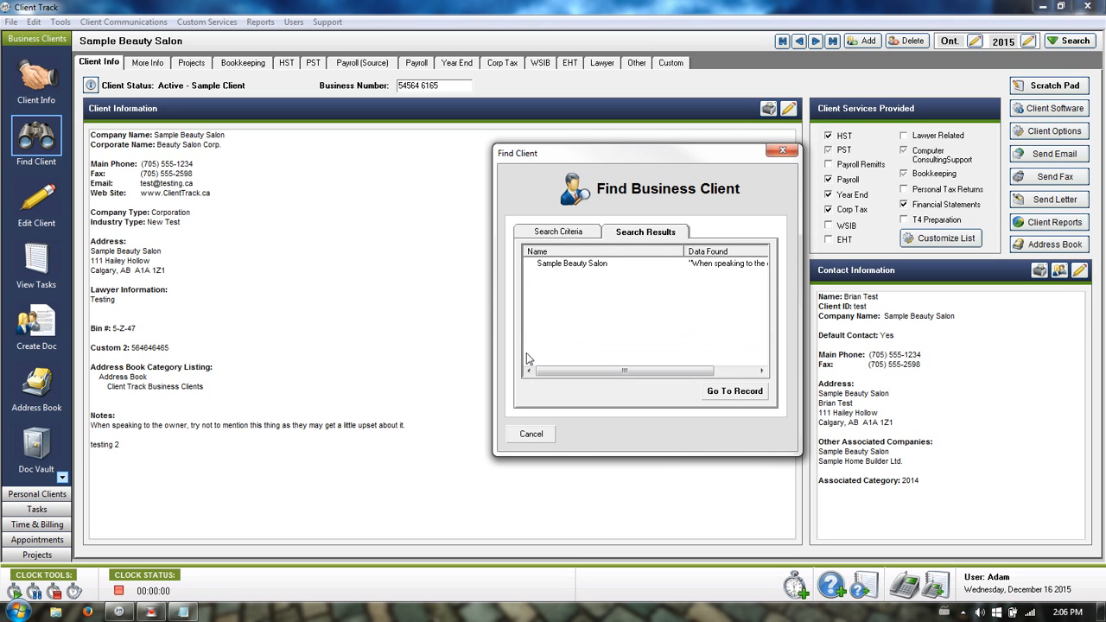
{"action": "left_click", "coordinate": [701, 265]}
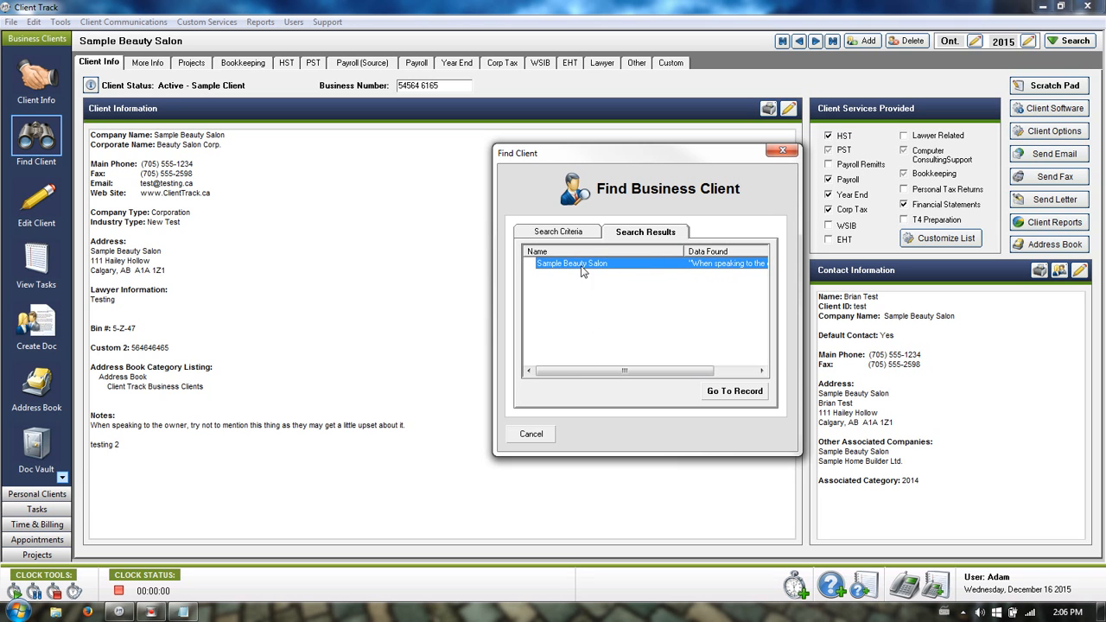
{"action": "left_click", "coordinate": [529, 435]}
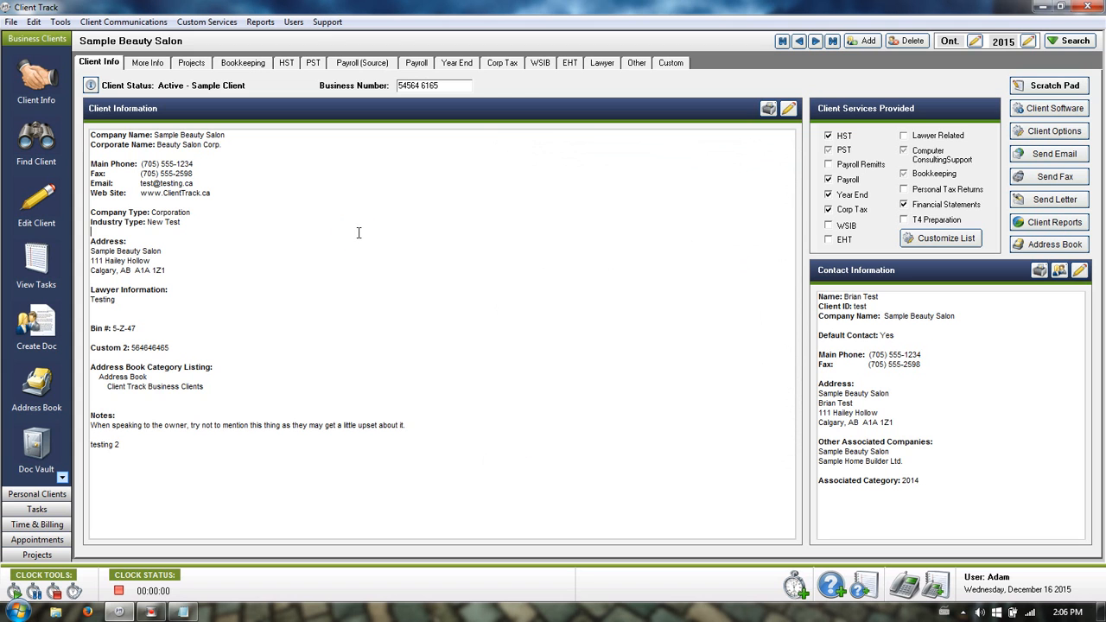
Edit the company details and review the Personnel and Associated Professionals tabs, including lawyer value Testing.
{"action": "left_click_drag", "start_coordinate": [448, 426], "coordinate": [340, 127]}
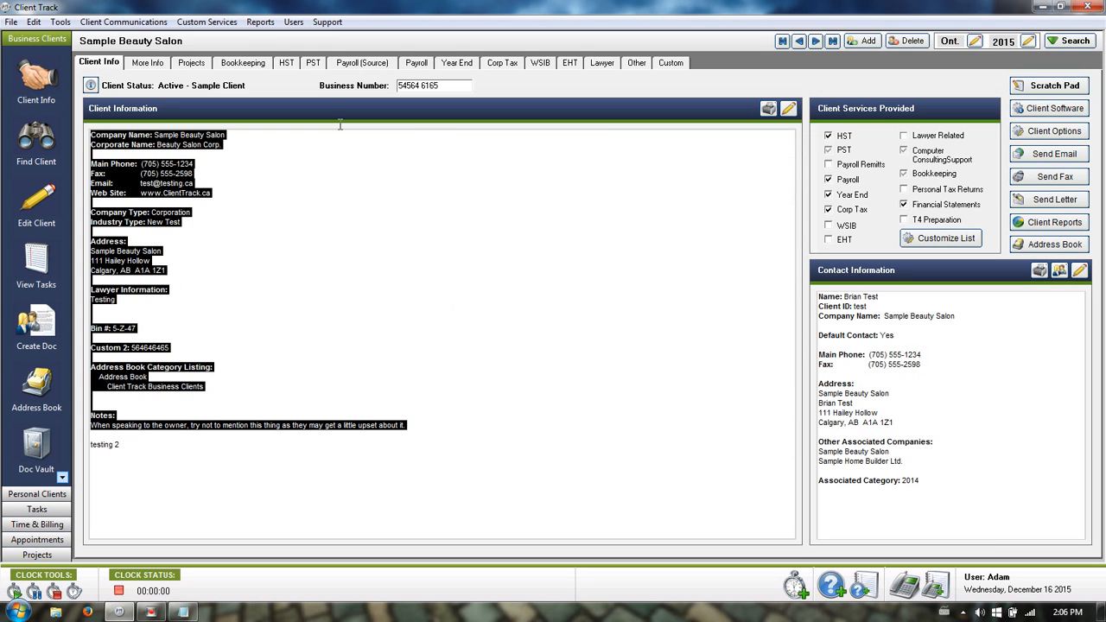
{"action": "left_click", "coordinate": [281, 202]}
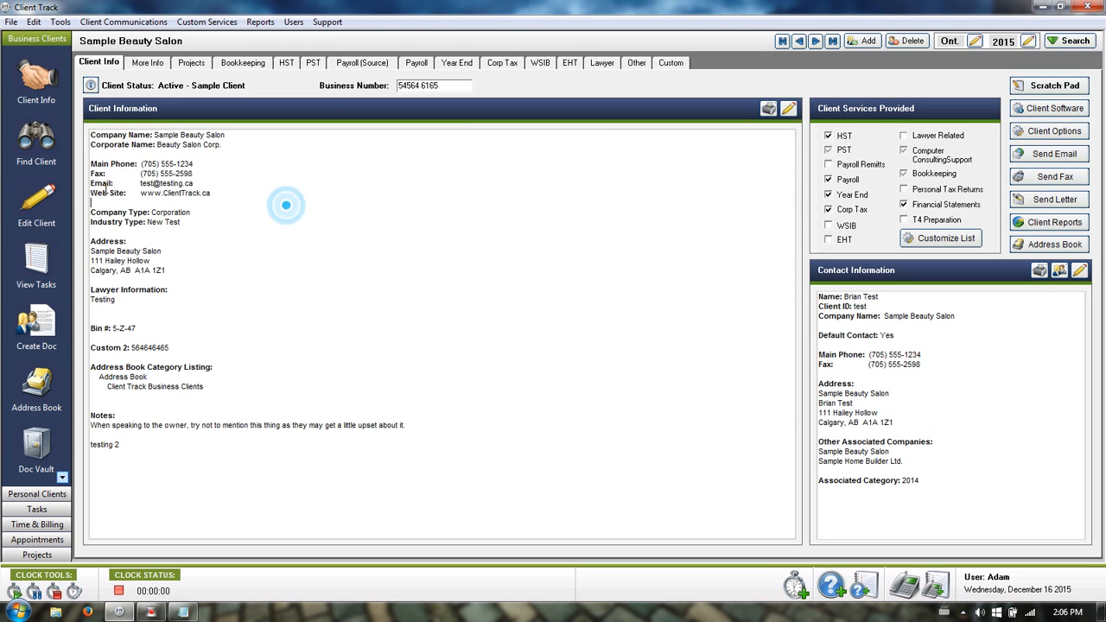
{"action": "left_click", "coordinate": [38, 200]}
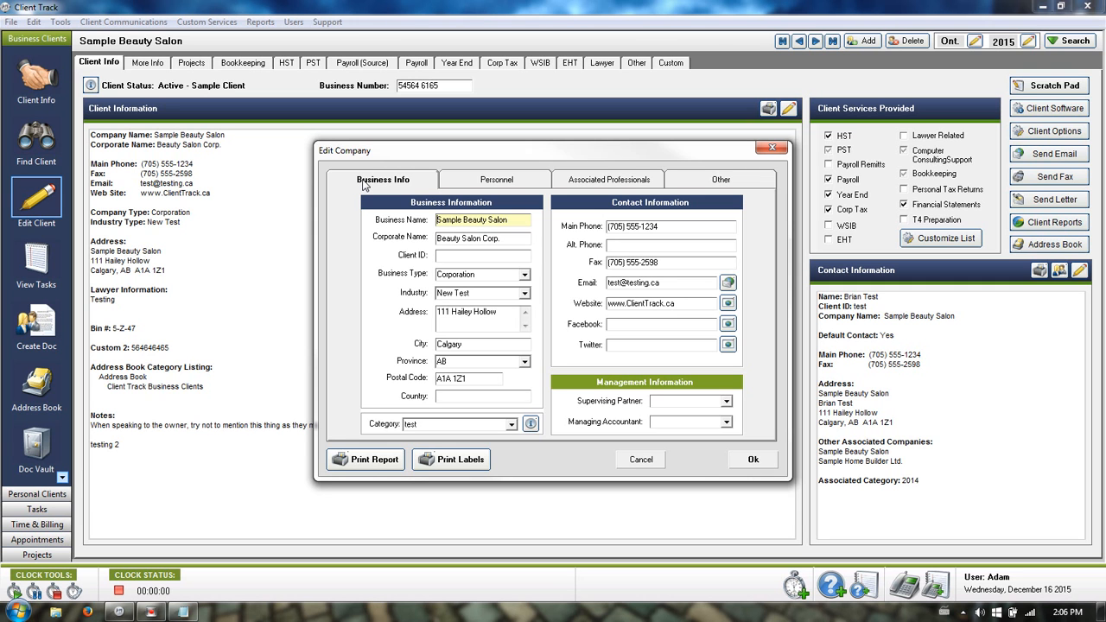
{"action": "left_click", "coordinate": [475, 179]}
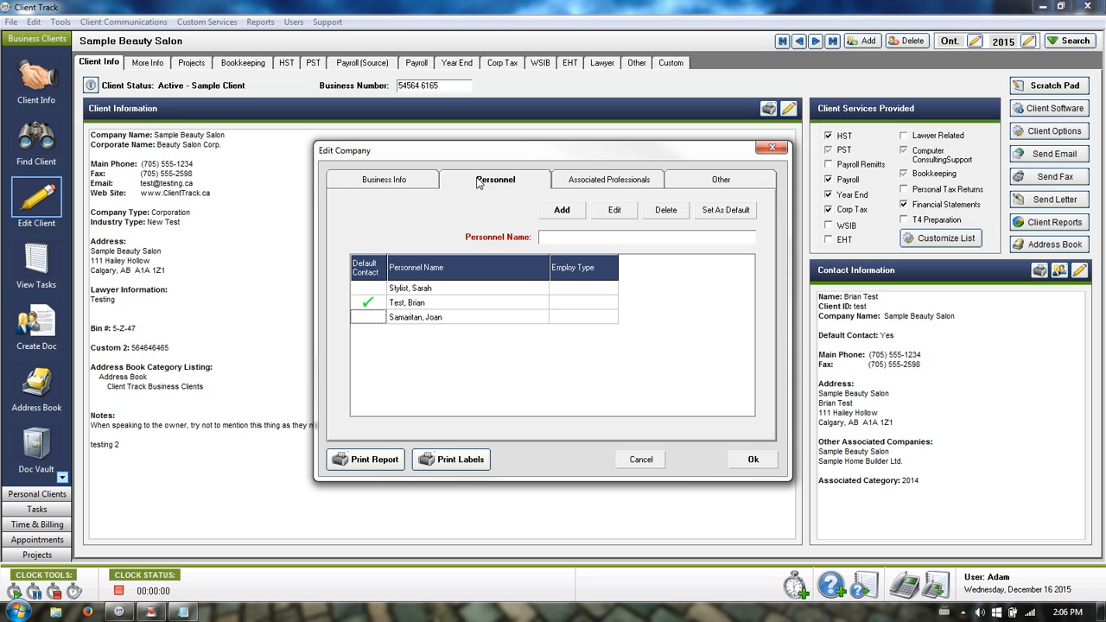
{"action": "left_click", "coordinate": [618, 183]}
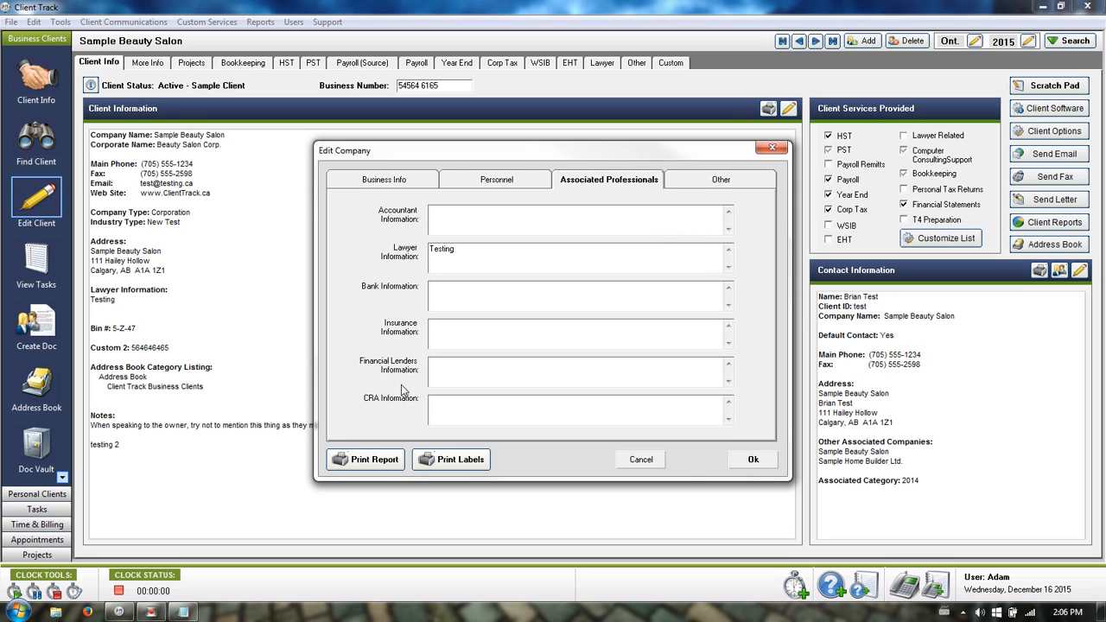
{"action": "left_click", "coordinate": [467, 263]}
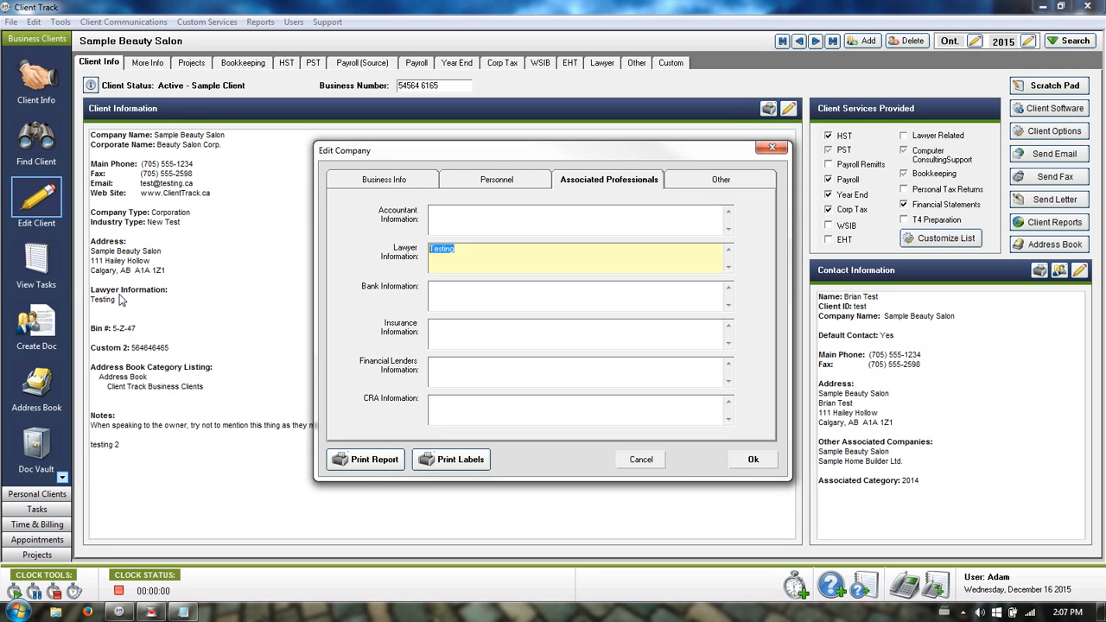
{"action": "left_click", "coordinate": [657, 254]}
Show the Other tab's Bin # field and the custom field names Bin # and Custom 2–5.
{"action": "left_click", "coordinate": [712, 182]}
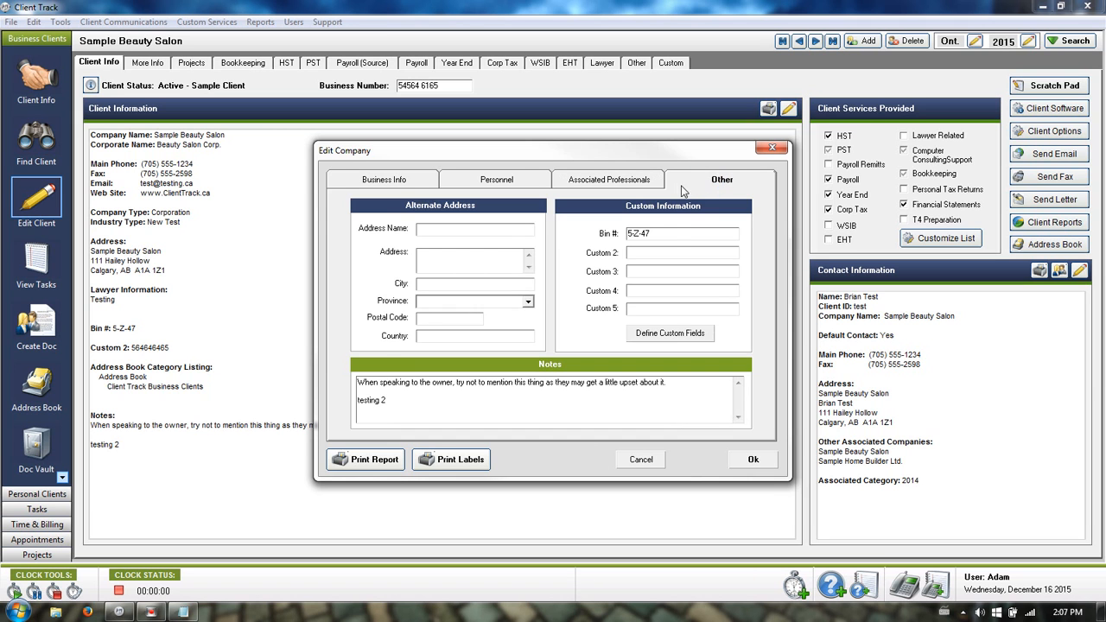
{"action": "left_click", "coordinate": [668, 234]}
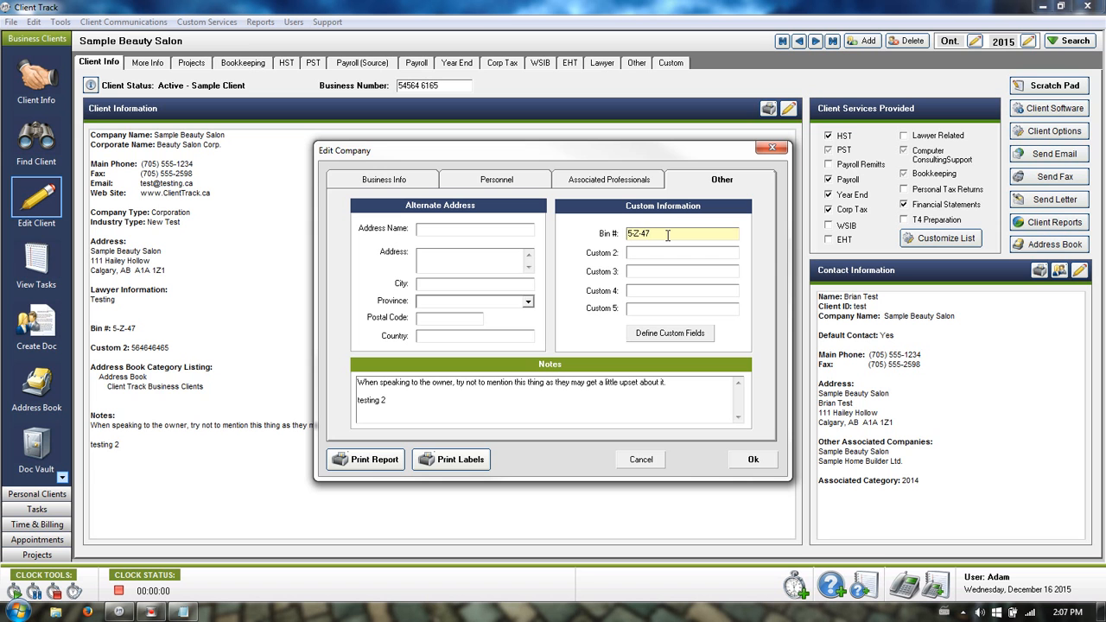
{"action": "left_click", "coordinate": [655, 336]}
{"action": "left_click_drag", "start_coordinate": [553, 170], "coordinate": [429, 118]}
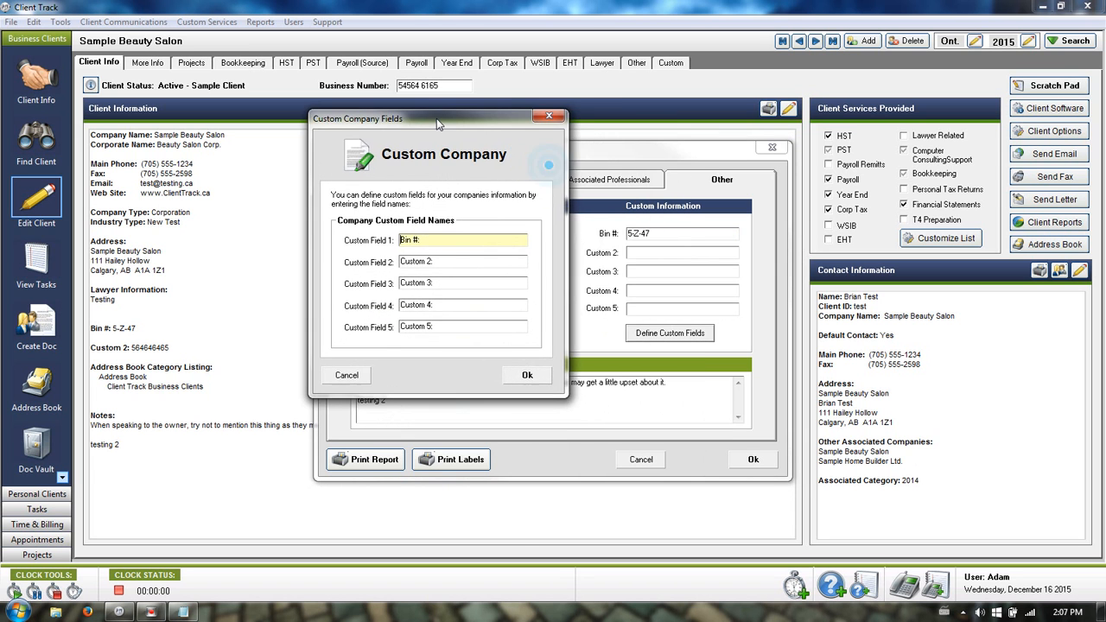
{"action": "left_click", "coordinate": [438, 239]}
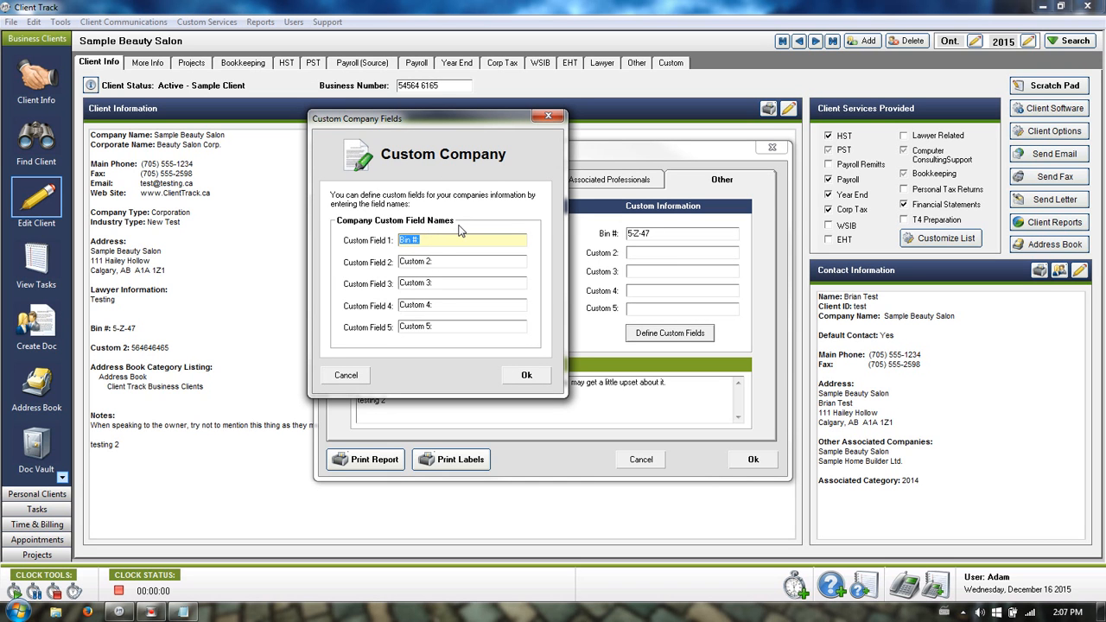
{"action": "left_click", "coordinate": [524, 375]}
{"action": "left_click", "coordinate": [679, 236]}
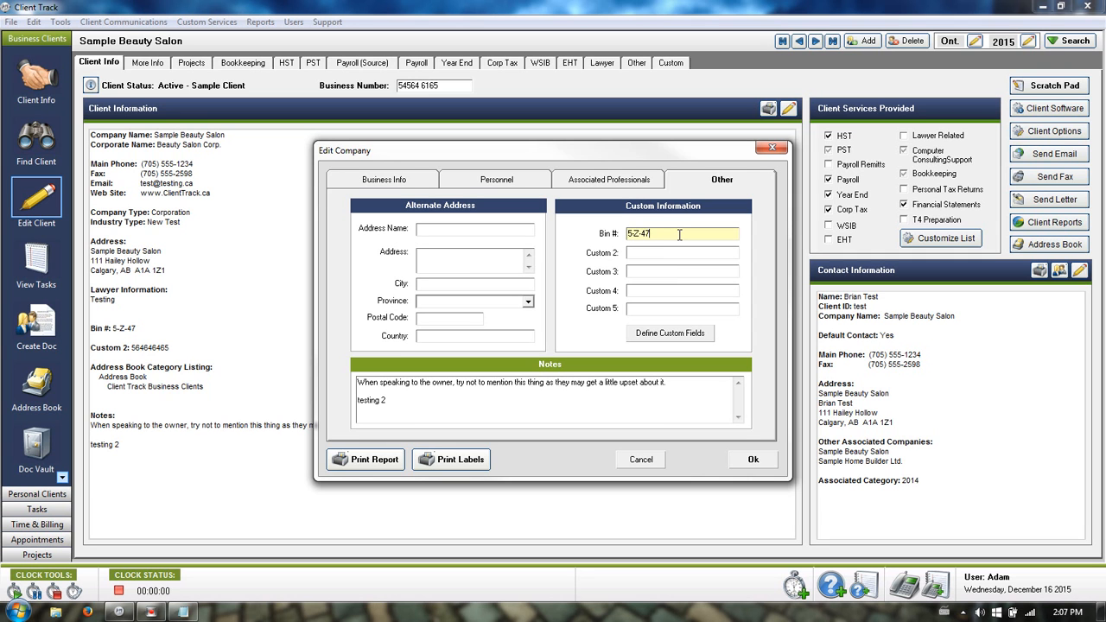
Inspect Bin # value 5-Z-47, the empty Custom 2 and the Notes, then cancel the company editor.
{"action": "left_click_drag", "start_coordinate": [679, 234], "coordinate": [652, 232]}
{"action": "left_click", "coordinate": [674, 253]}
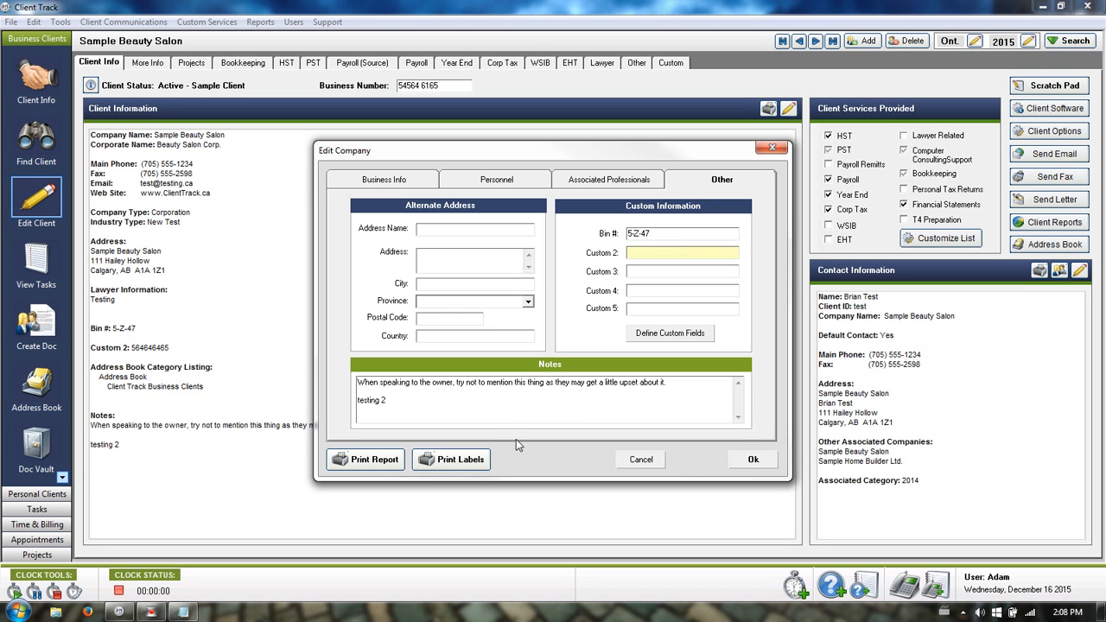
{"action": "left_click", "coordinate": [435, 409]}
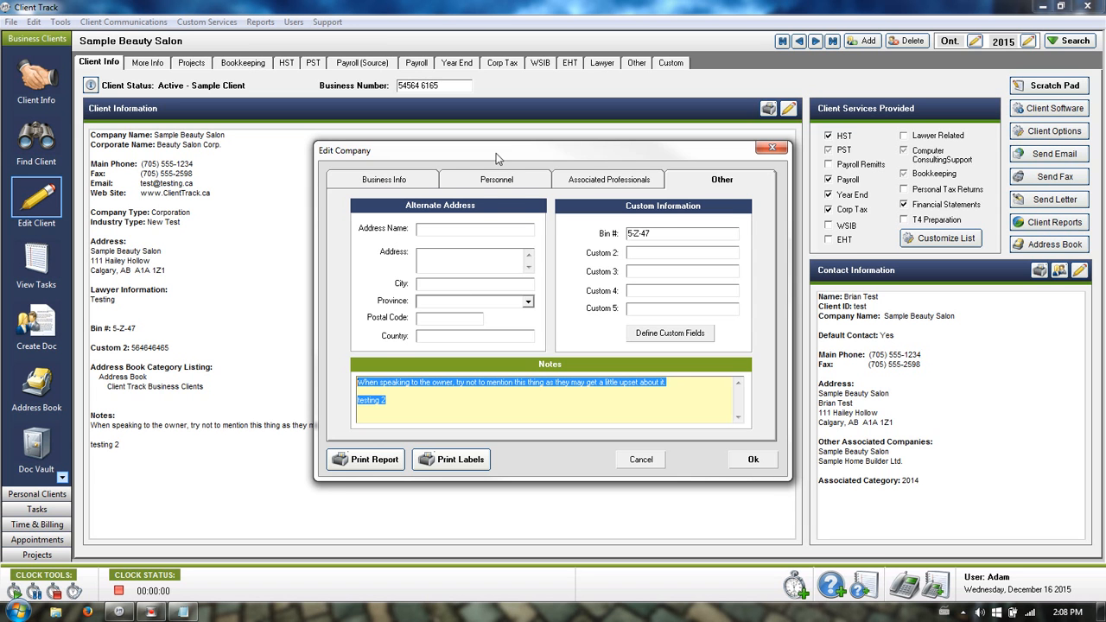
{"action": "left_click_drag", "start_coordinate": [496, 153], "coordinate": [567, 73]}
{"action": "left_click", "coordinate": [488, 321]}
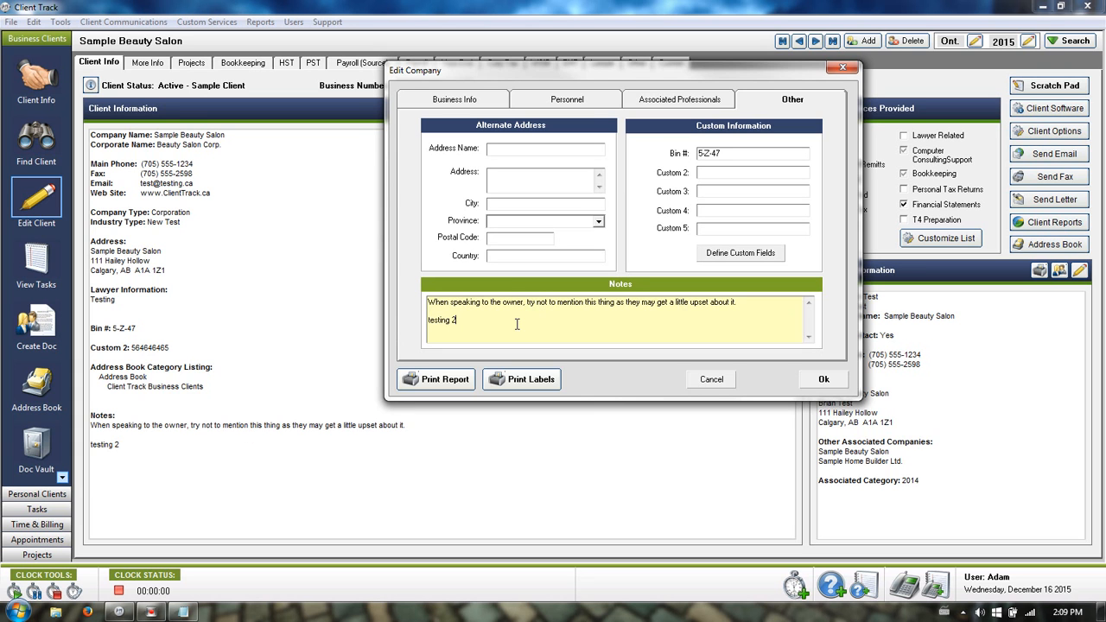
{"action": "left_click", "coordinate": [711, 380]}
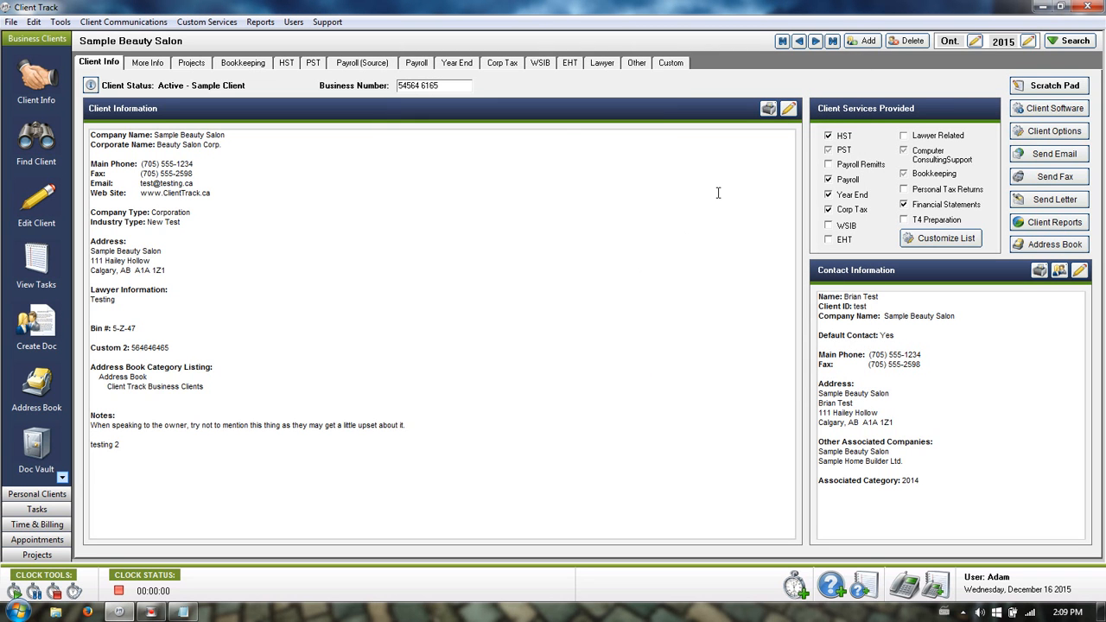
{"action": "left_click", "coordinate": [1043, 87]}
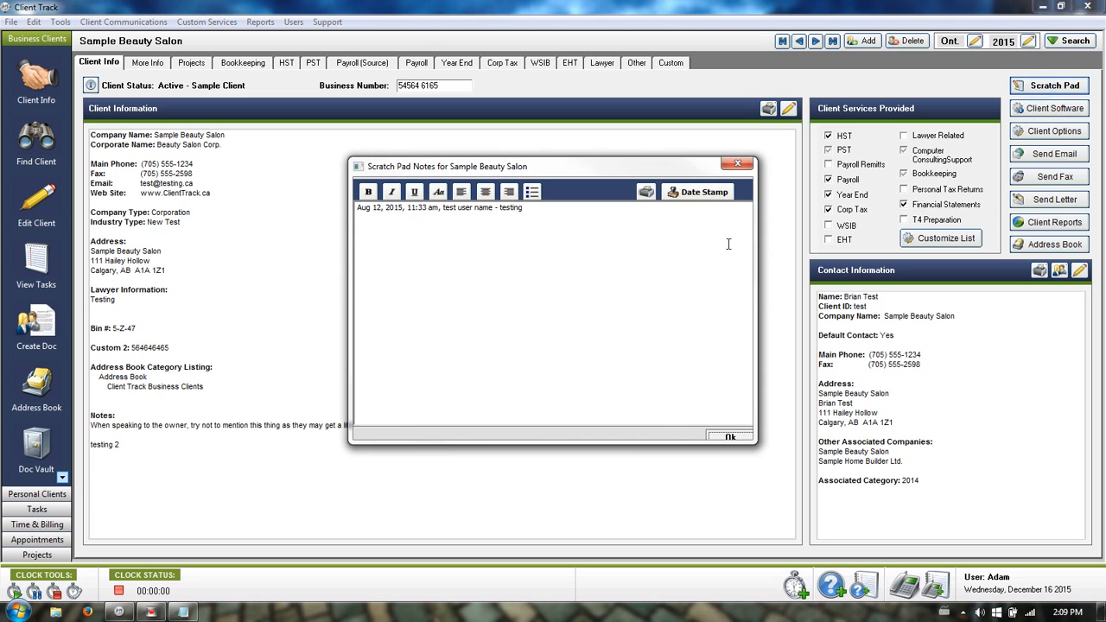
{"action": "left_click", "coordinate": [596, 221]}
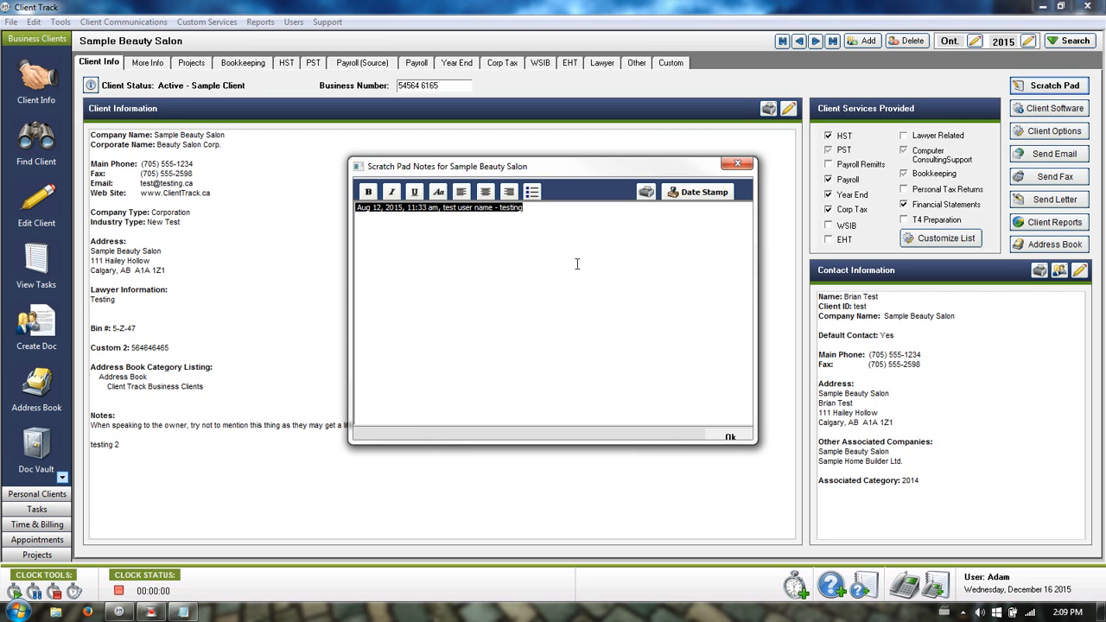
{"action": "left_click", "coordinate": [730, 437]}
{"action": "left_click", "coordinate": [613, 316]}
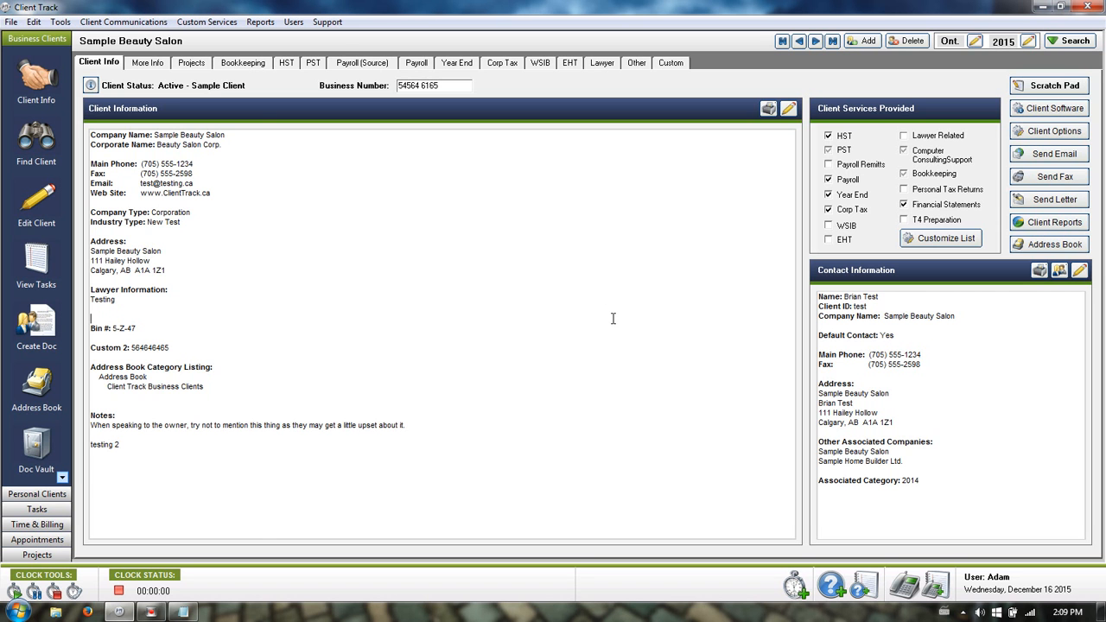
Set Sample Beauty Salon to No HST Payments, confirming removal of its scheduled HST tasks.
{"action": "left_click", "coordinate": [286, 64]}
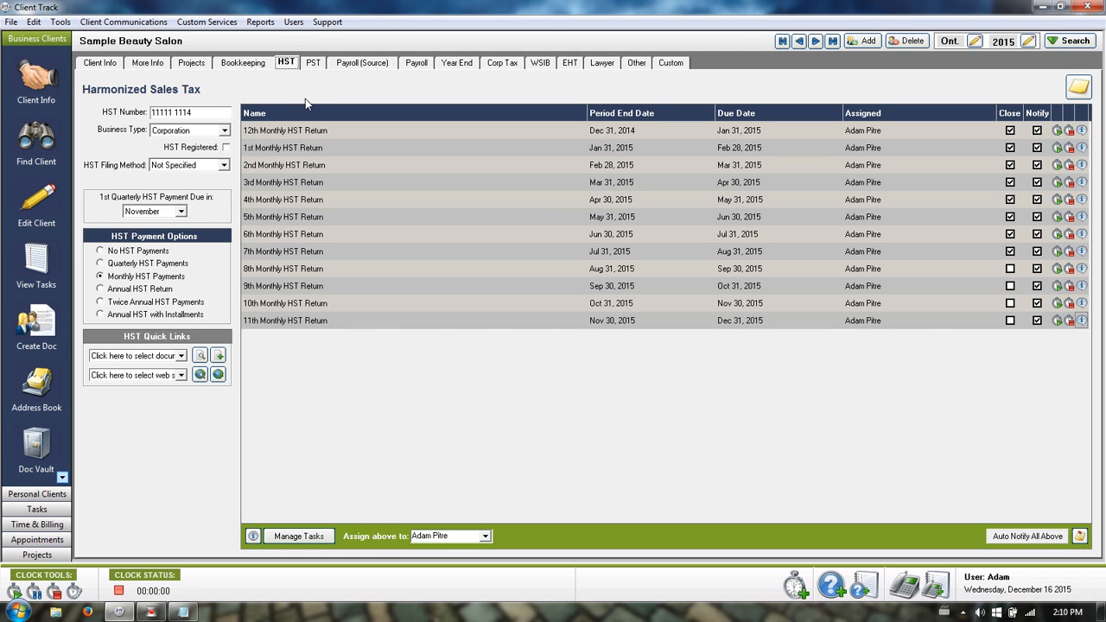
{"action": "left_click", "coordinate": [138, 251]}
{"action": "left_click", "coordinate": [506, 319]}
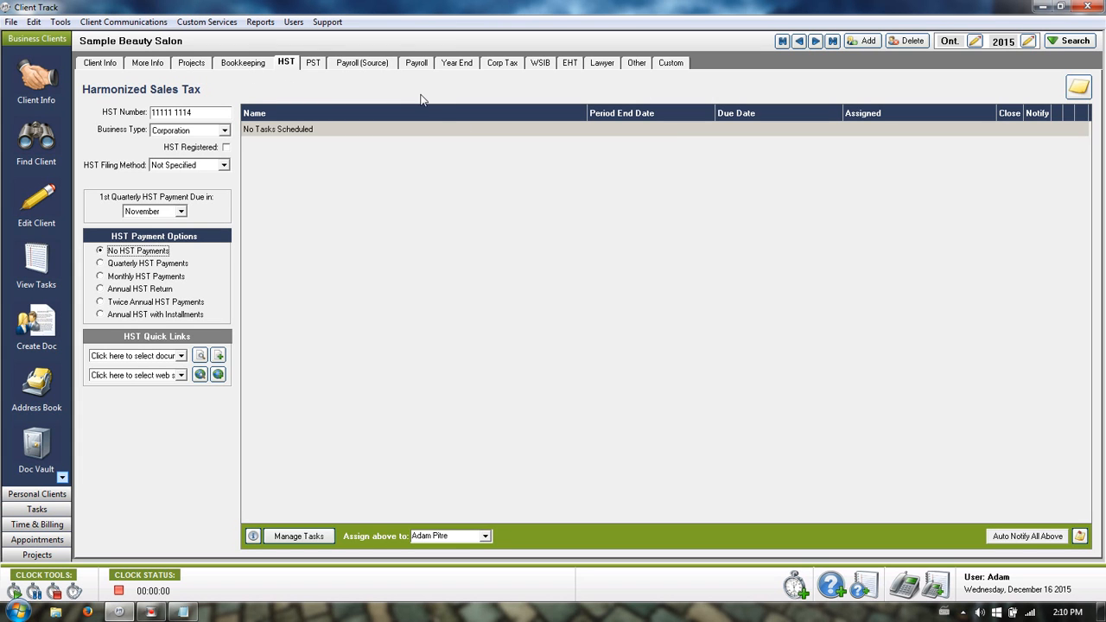
Schedule Monthly HST Payments, creating twelve open HST returns, and check the first return's due date.
{"action": "left_click", "coordinate": [118, 276]}
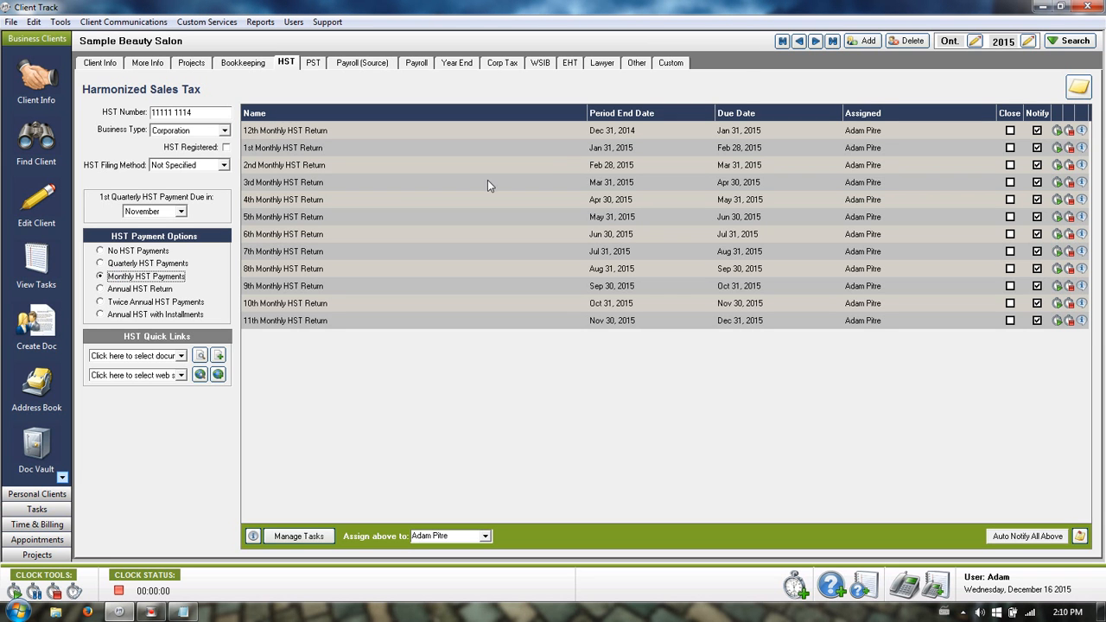
{"action": "left_click", "coordinate": [737, 86]}
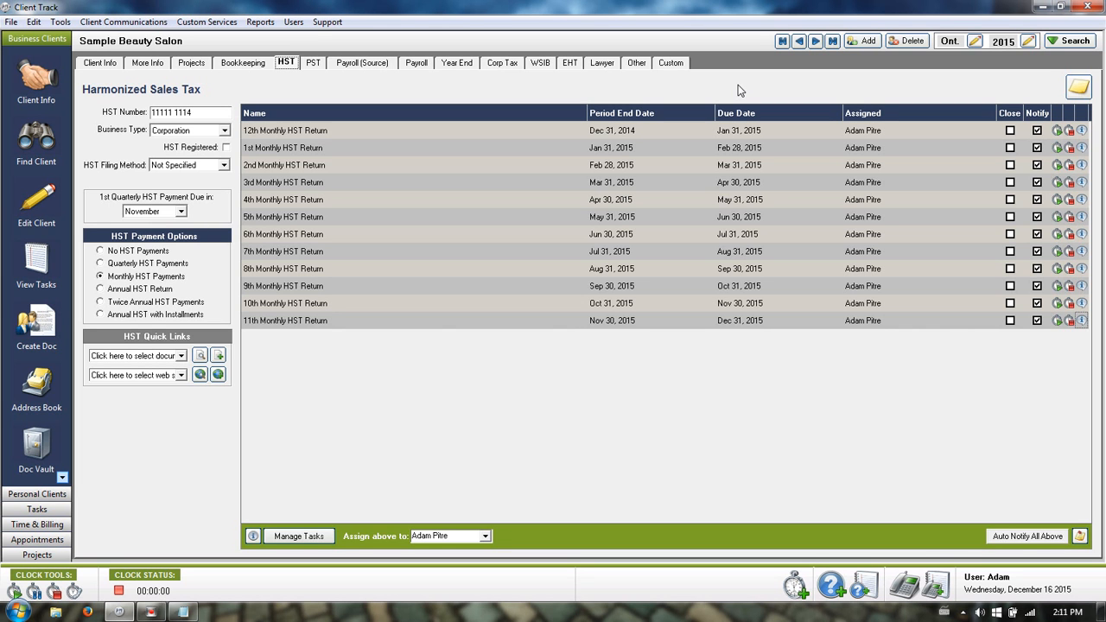
{"action": "left_click", "coordinate": [762, 129]}
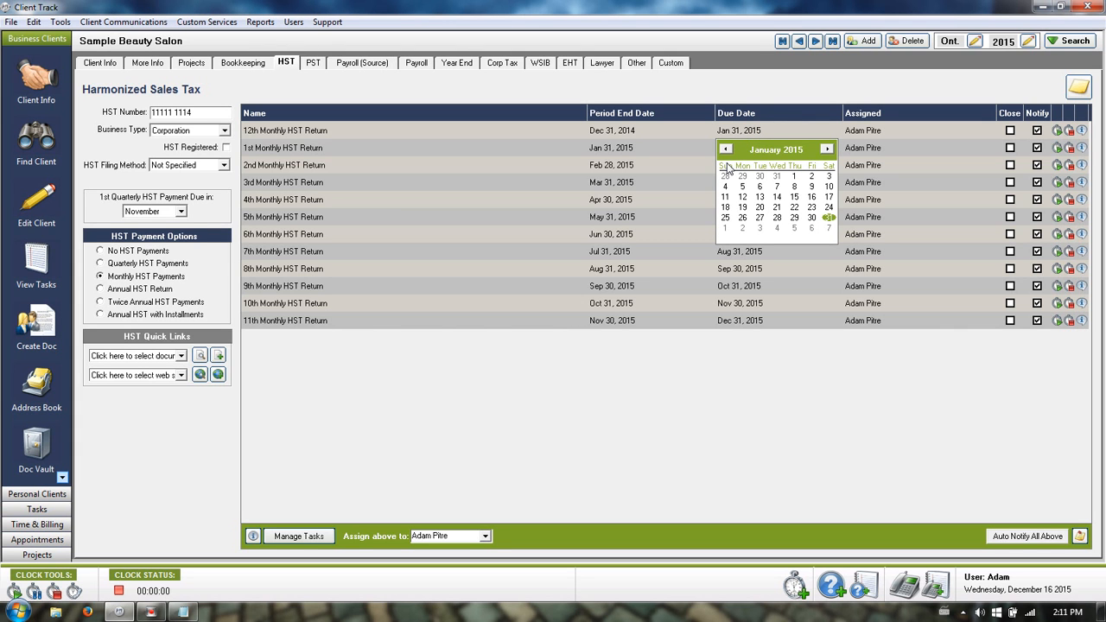
{"action": "left_click", "coordinate": [733, 86]}
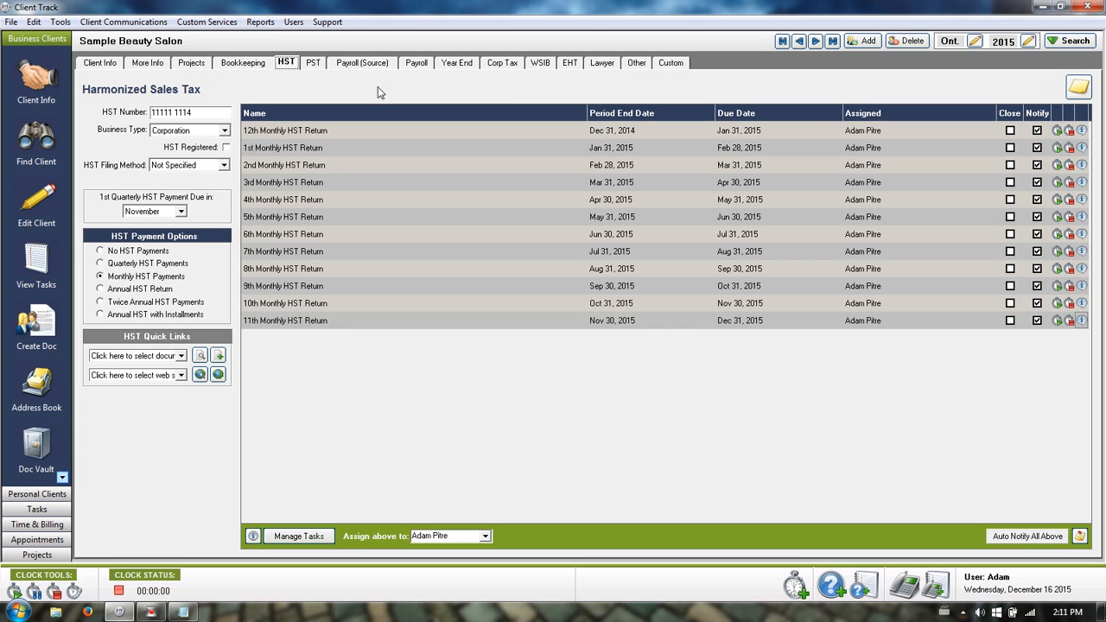
{"action": "left_click", "coordinate": [364, 58]}
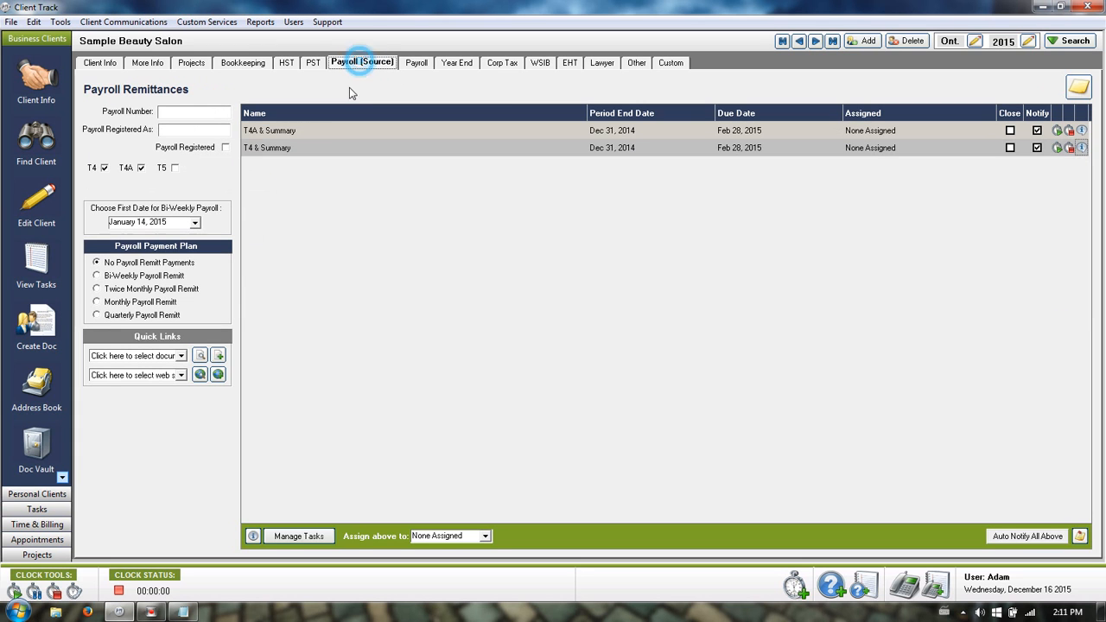
Add a T5 task ending Dec 31, 2014, due Feb 28, 2015, leaving it unassigned.
{"action": "left_click", "coordinate": [175, 169]}
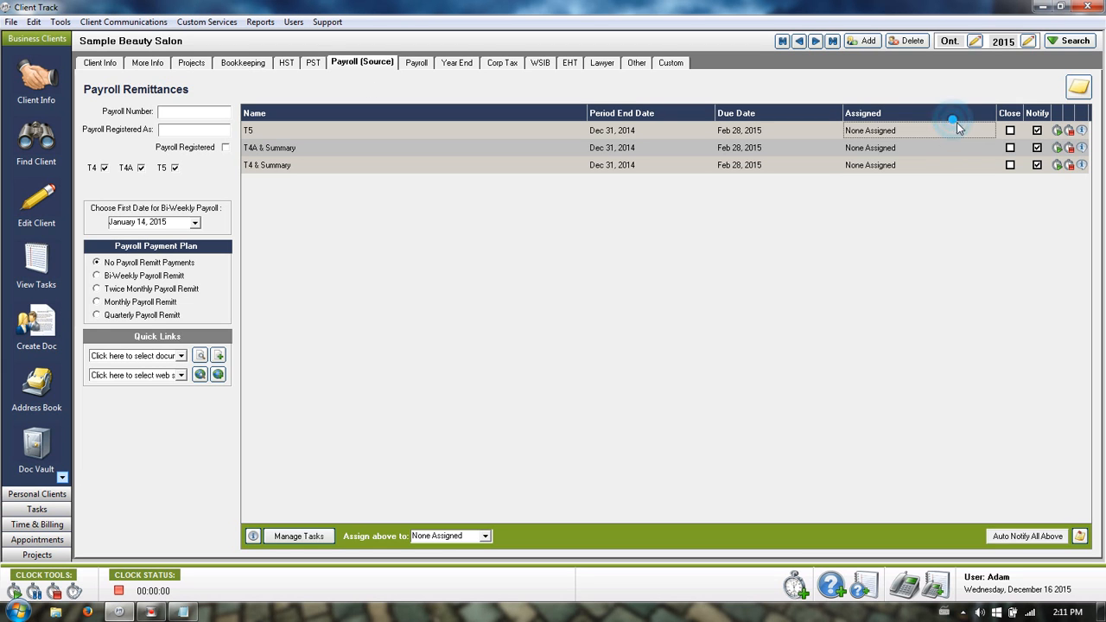
{"action": "left_click", "coordinate": [988, 131]}
{"action": "left_click", "coordinate": [988, 131]}
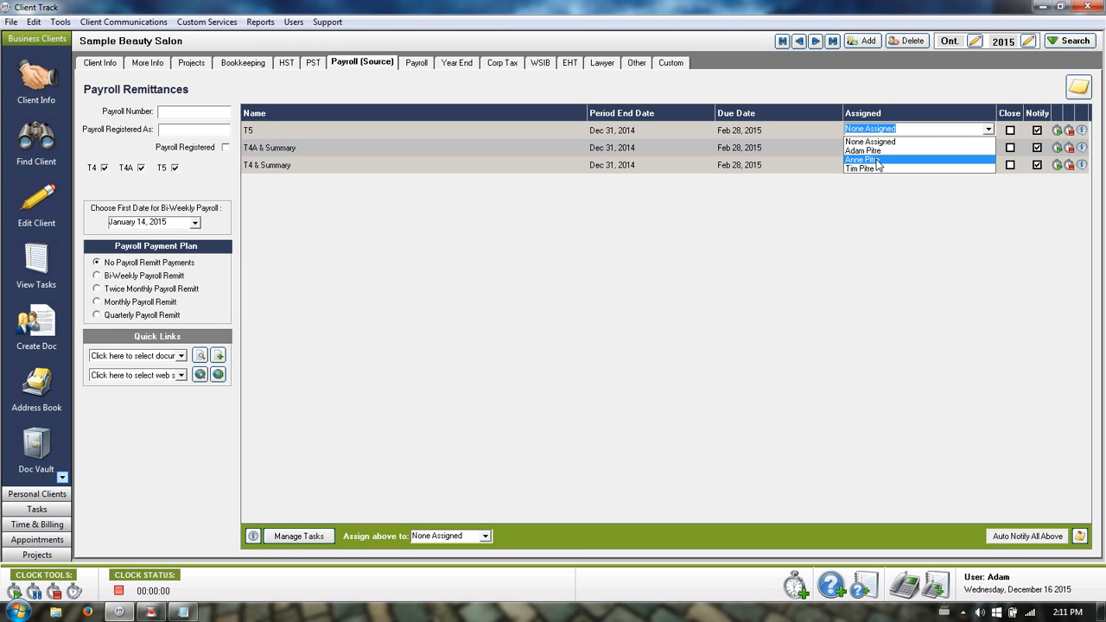
{"action": "left_click", "coordinate": [916, 84]}
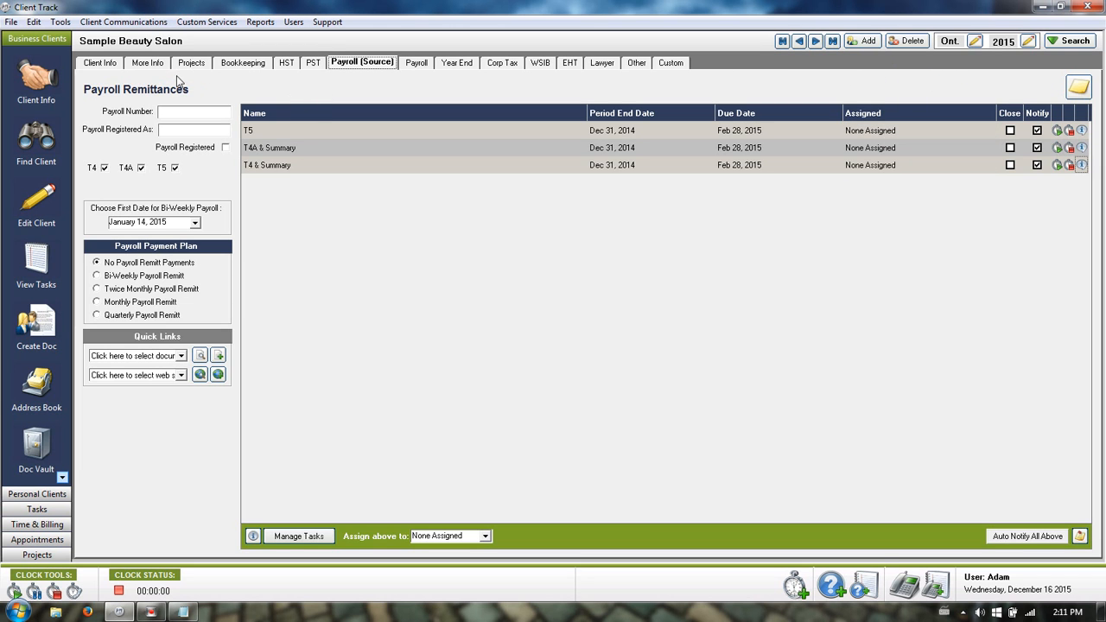
Check the Payroll Remit default employee in Client Options, leaving it None Assigned, and cancel.
{"action": "left_click", "coordinate": [102, 64]}
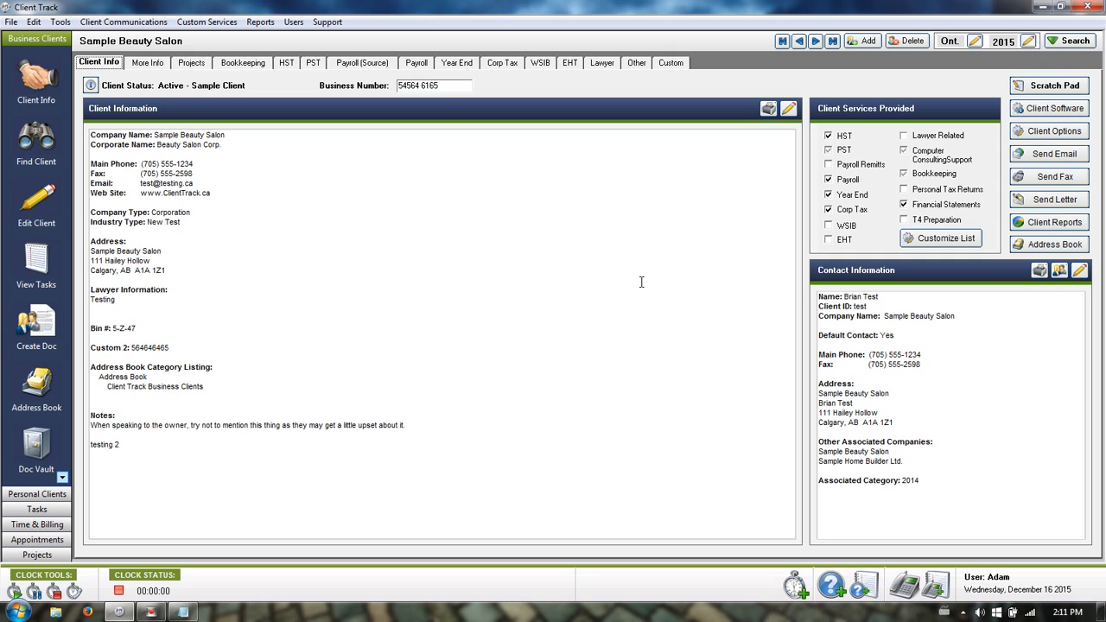
{"action": "left_click", "coordinate": [1048, 134]}
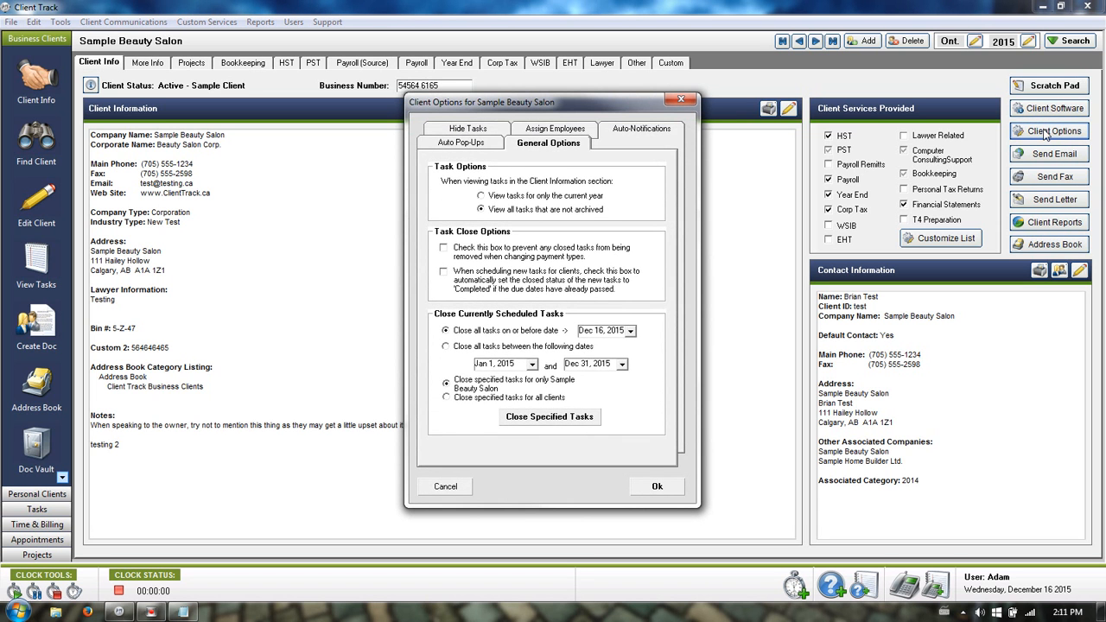
{"action": "left_click", "coordinate": [551, 132]}
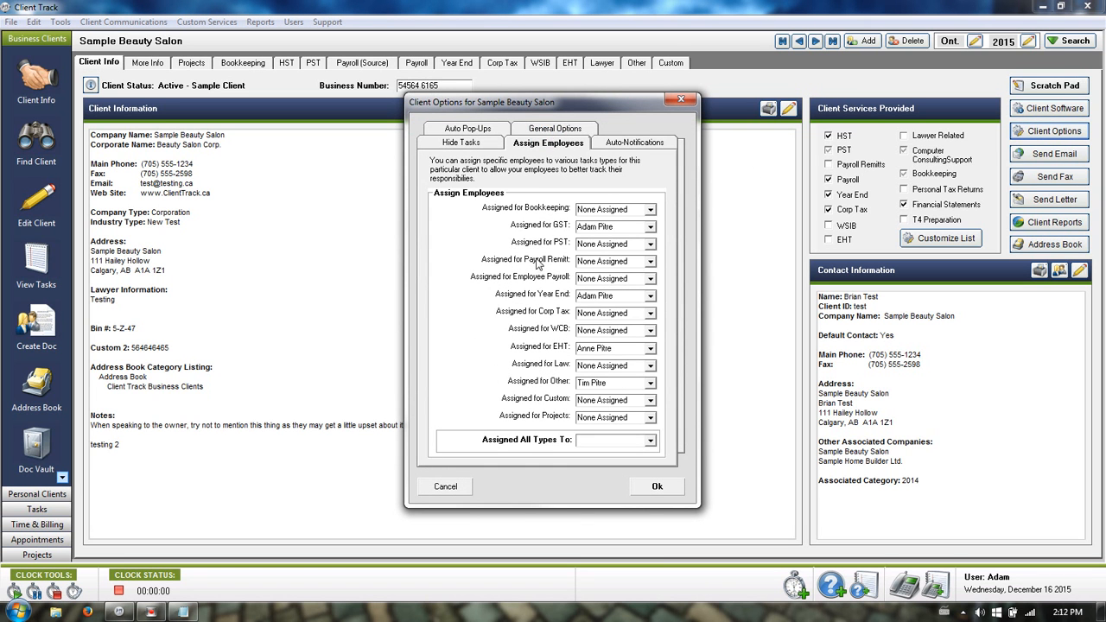
{"action": "left_click", "coordinate": [650, 261]}
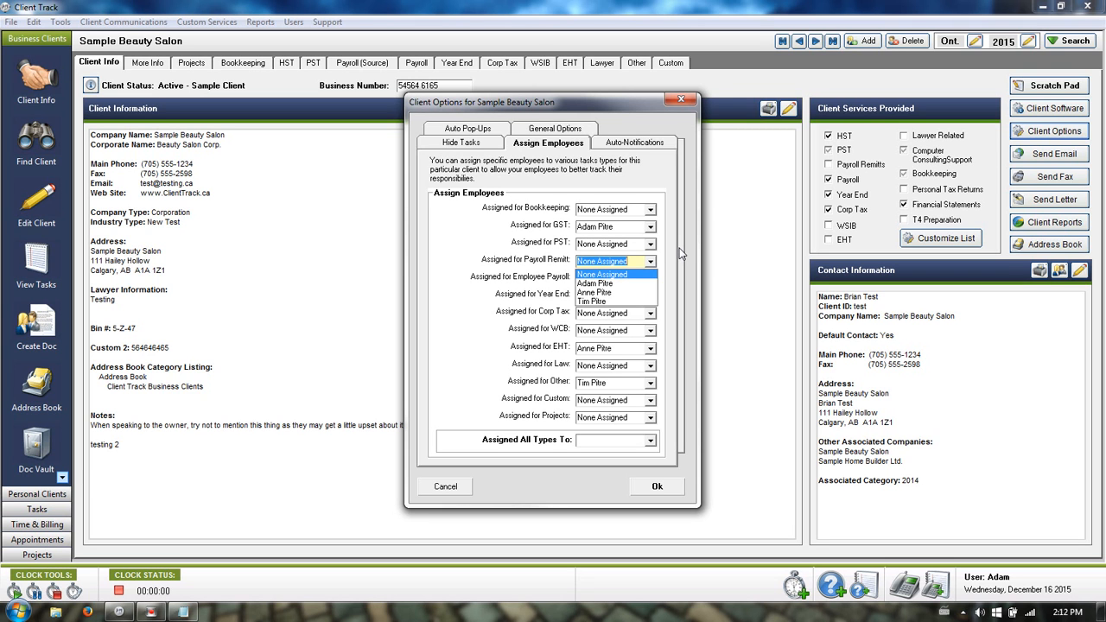
{"action": "left_click", "coordinate": [680, 253]}
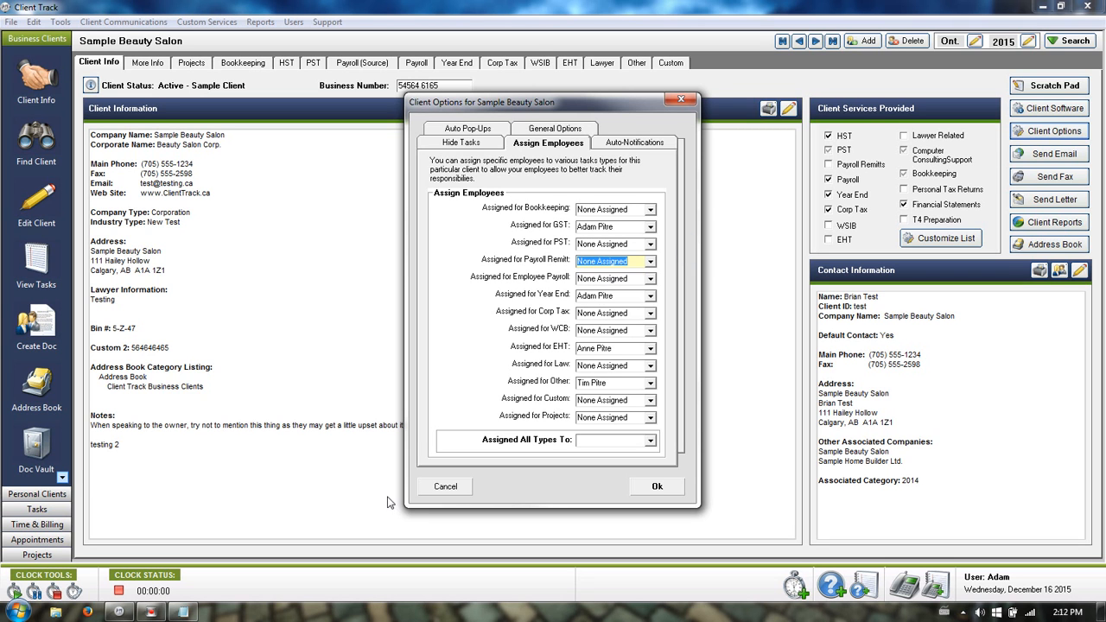
{"action": "left_click", "coordinate": [442, 489]}
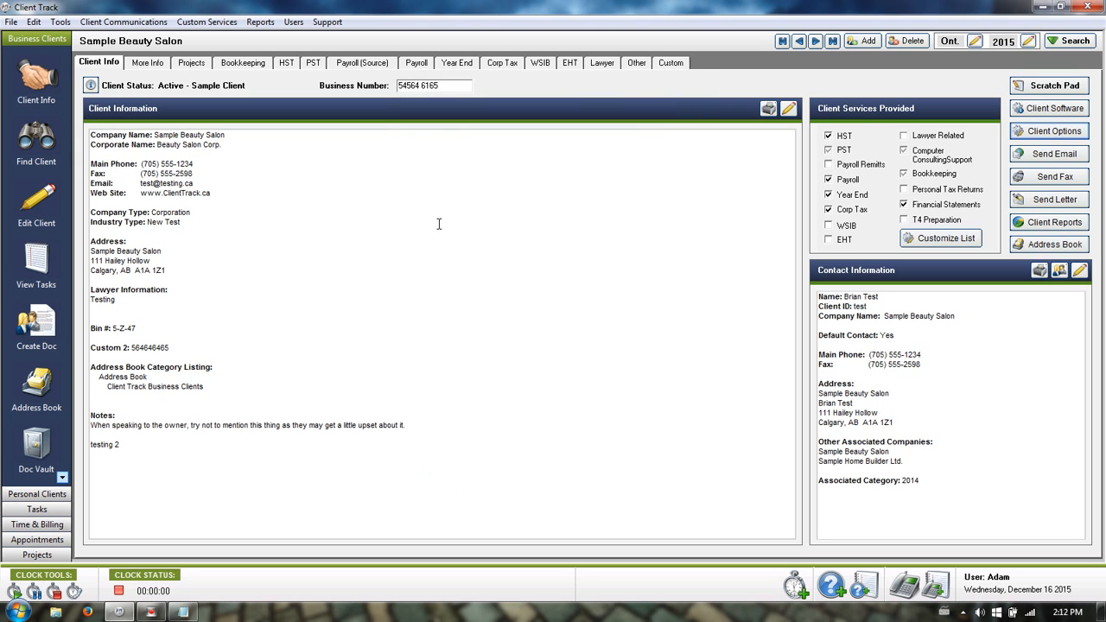
View the Payroll (Source) page, then the Year End Information page with Financial Statements set to None.
{"action": "left_click", "coordinate": [350, 65]}
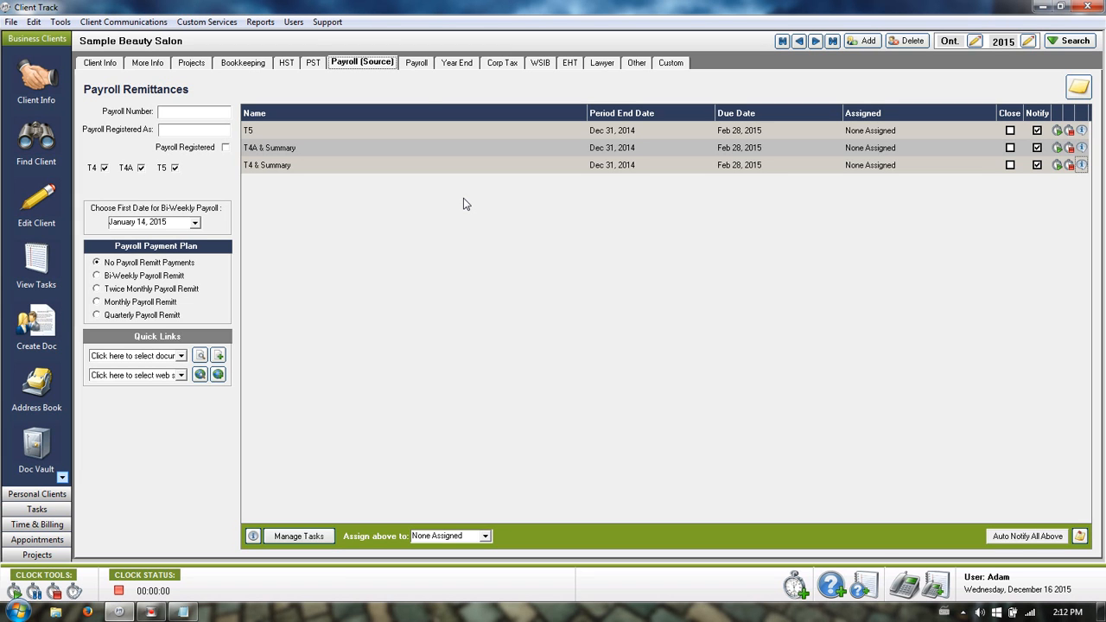
{"action": "left_click", "coordinate": [469, 65]}
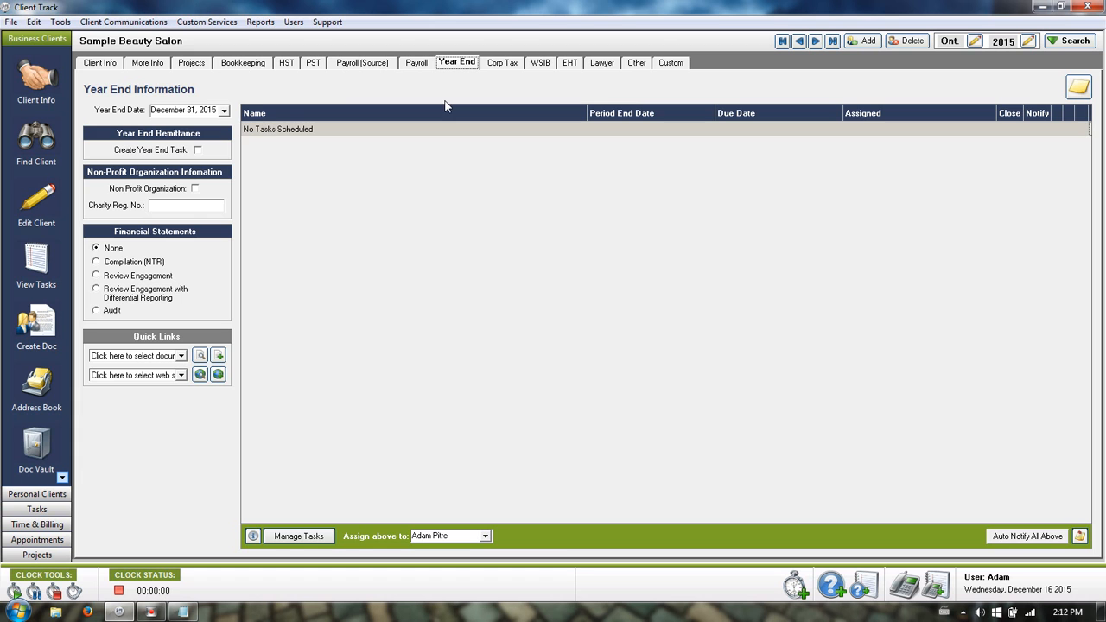
{"action": "left_click", "coordinate": [223, 110]}
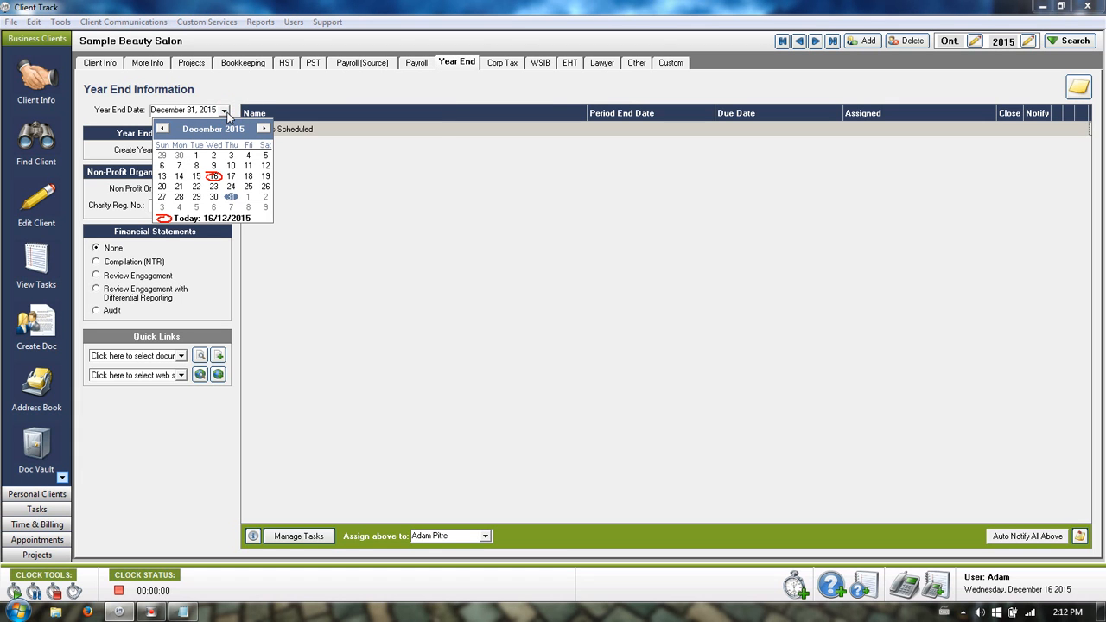
{"action": "left_click", "coordinate": [284, 87]}
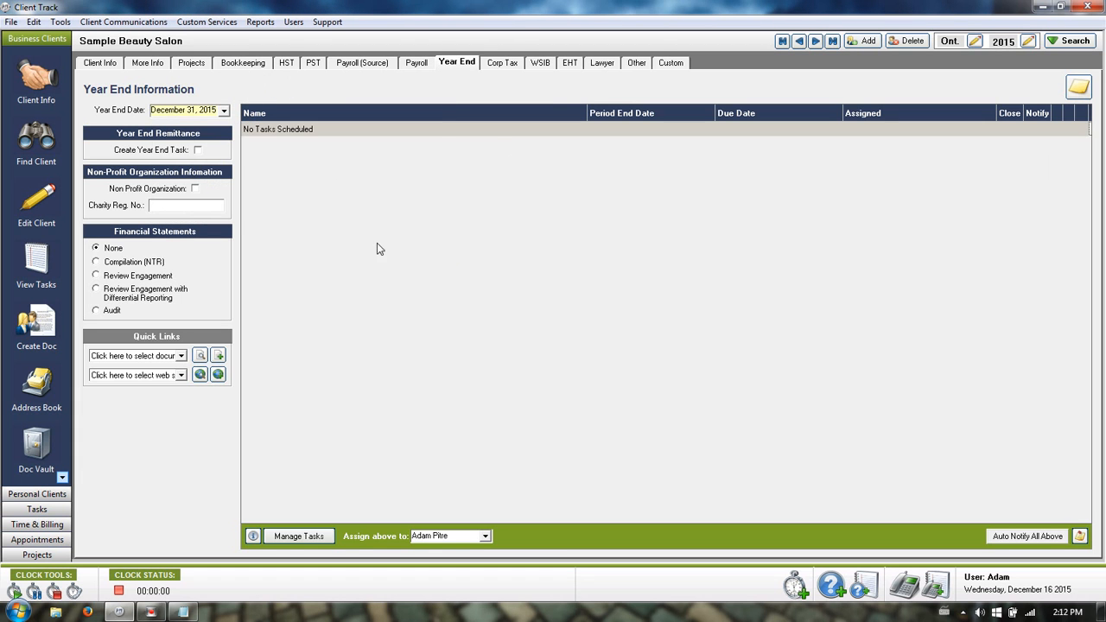
{"action": "left_click", "coordinate": [224, 111]}
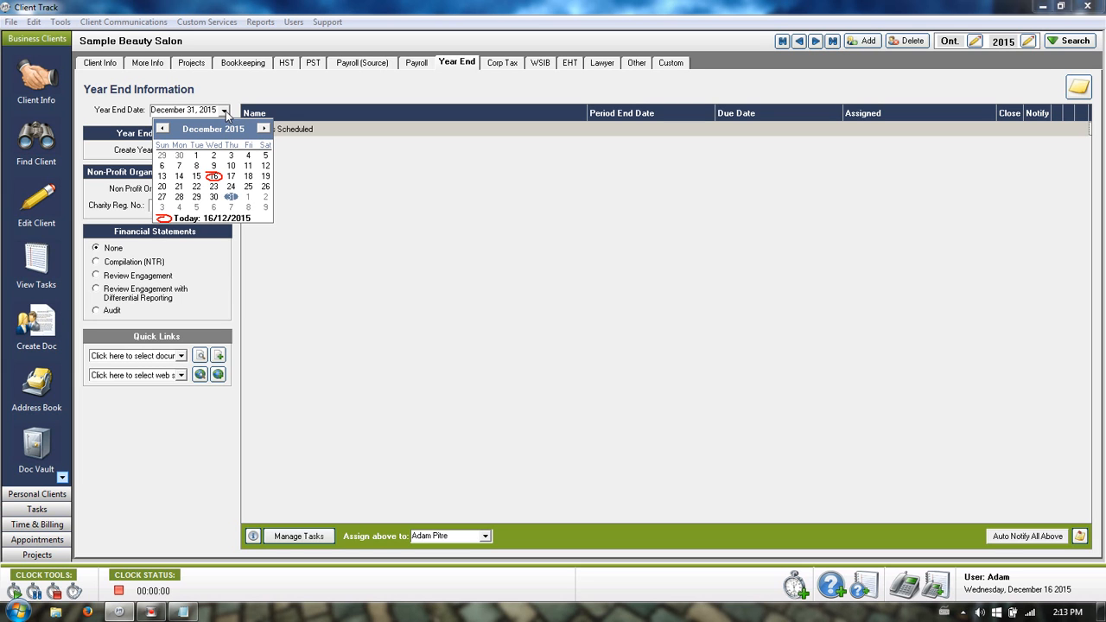
{"action": "left_click", "coordinate": [226, 110]}
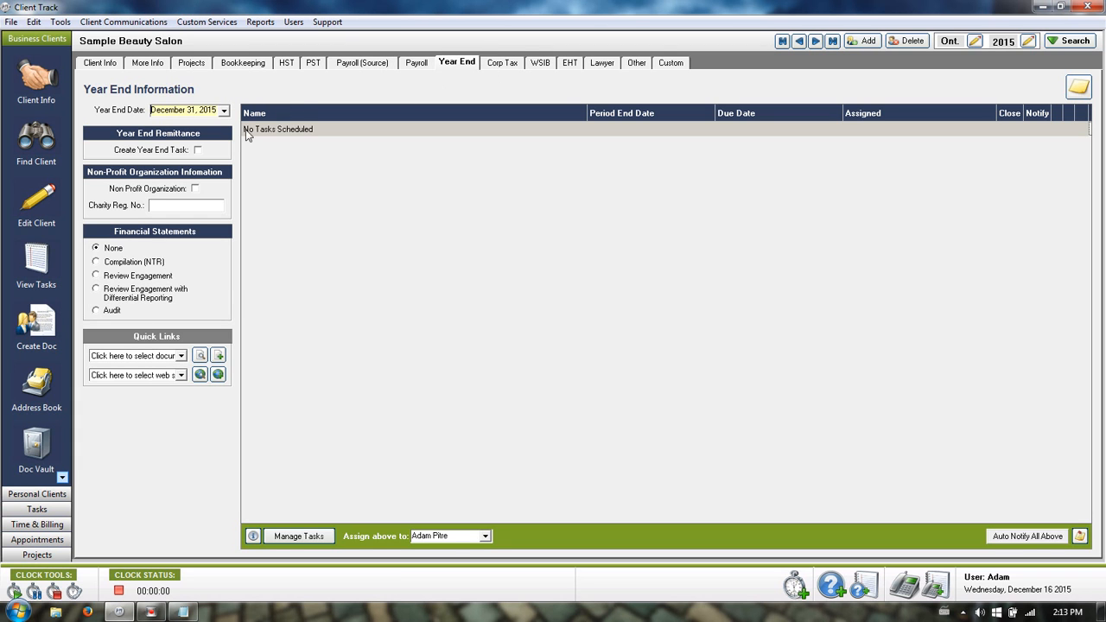
{"action": "left_click", "coordinate": [198, 150]}
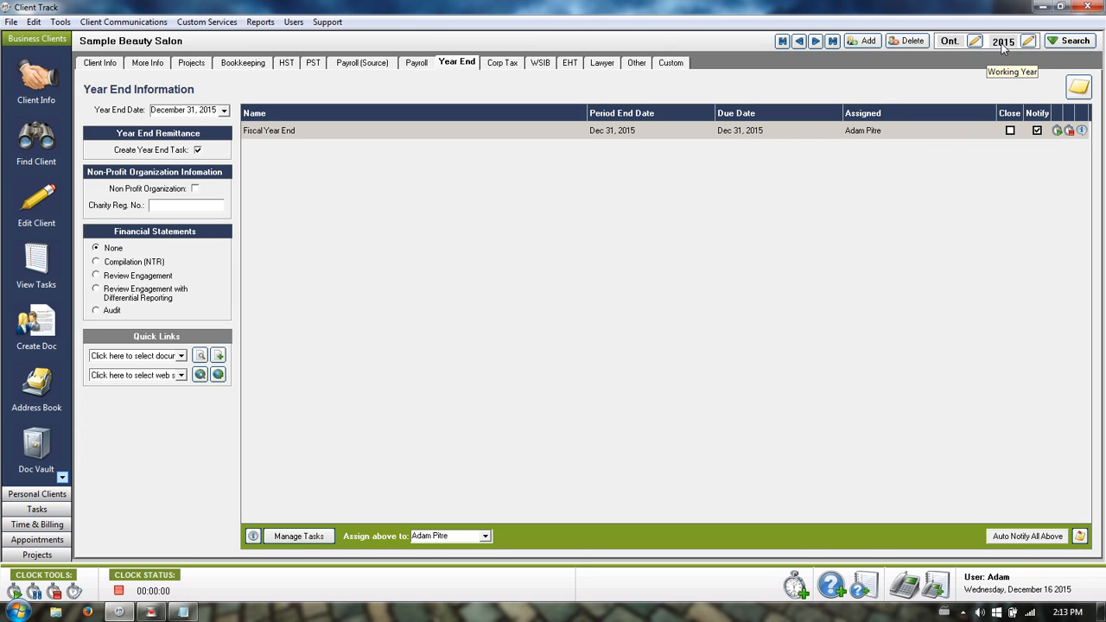
{"action": "left_click", "coordinate": [198, 151]}
{"action": "left_click", "coordinate": [510, 315]}
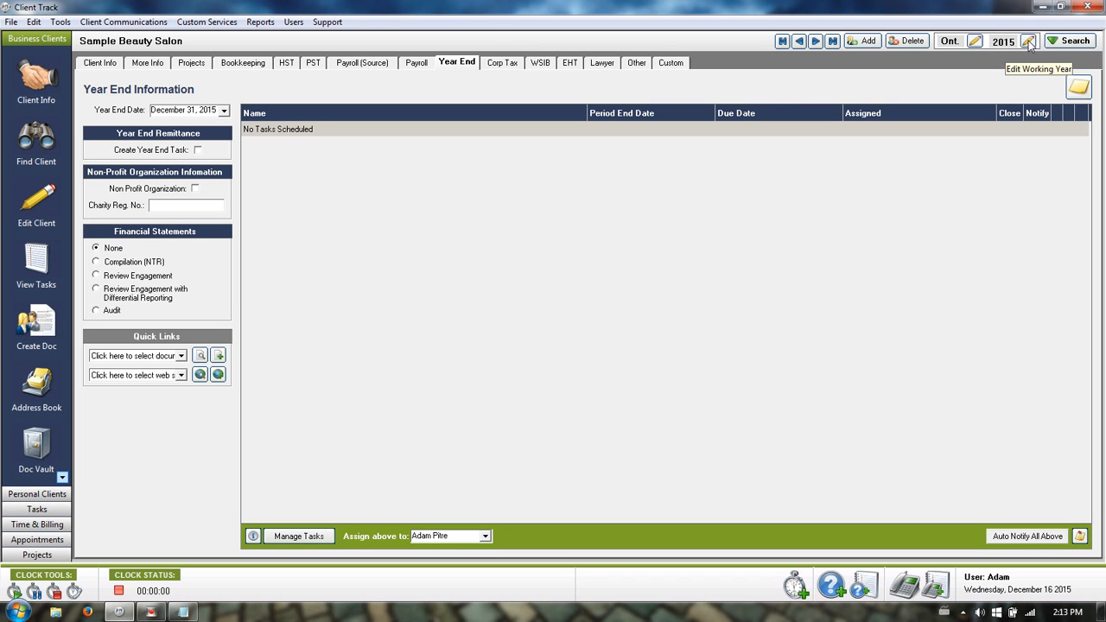
Set the working year to 2014, schedule a 2014 year end task, and go to Corp Tax.
{"action": "left_click", "coordinate": [1028, 41]}
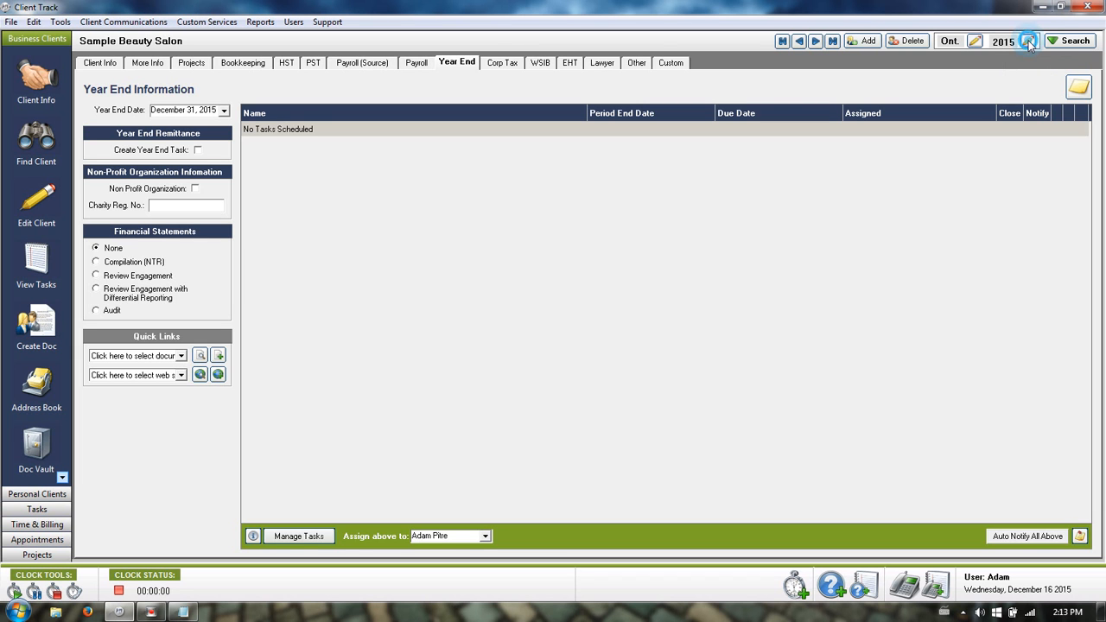
{"action": "left_click", "coordinate": [603, 346]}
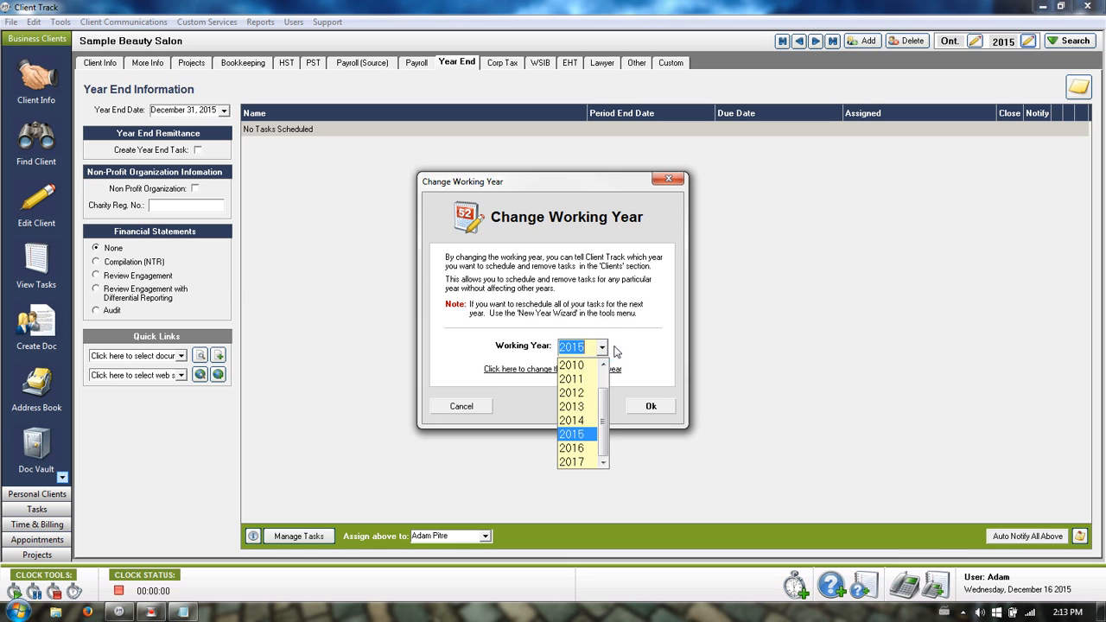
{"action": "left_click", "coordinate": [570, 420]}
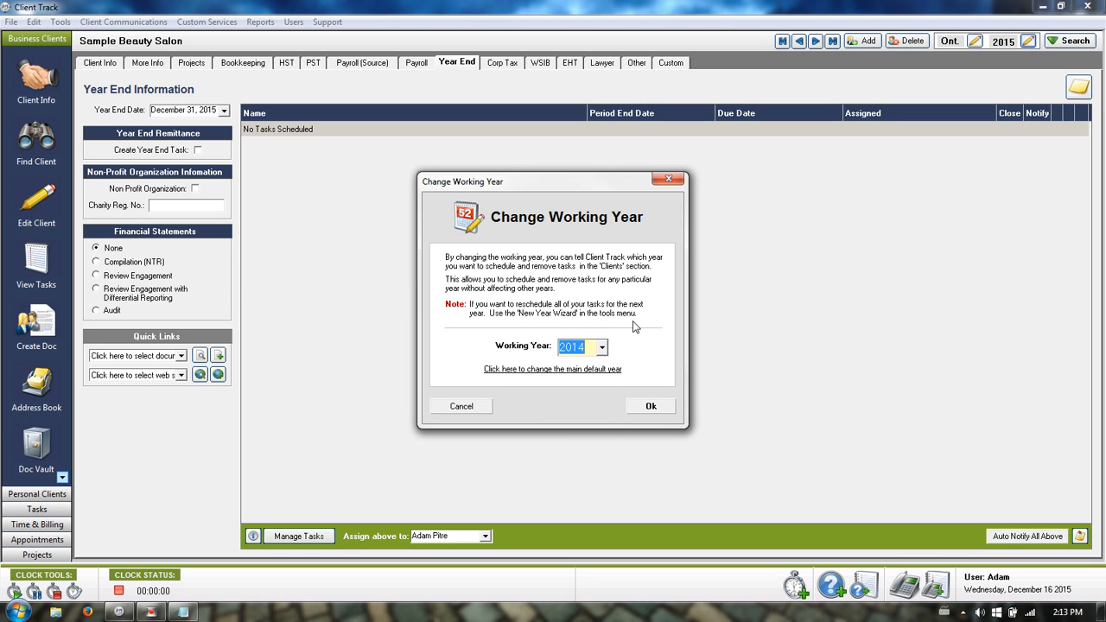
{"action": "left_click", "coordinate": [654, 406]}
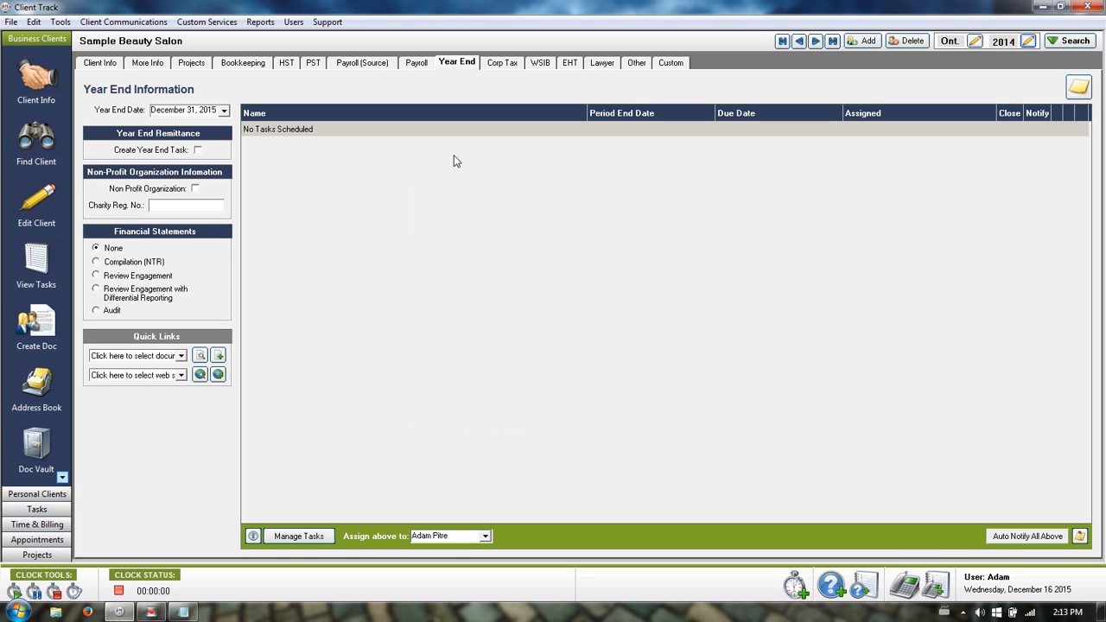
{"action": "left_click", "coordinate": [198, 150]}
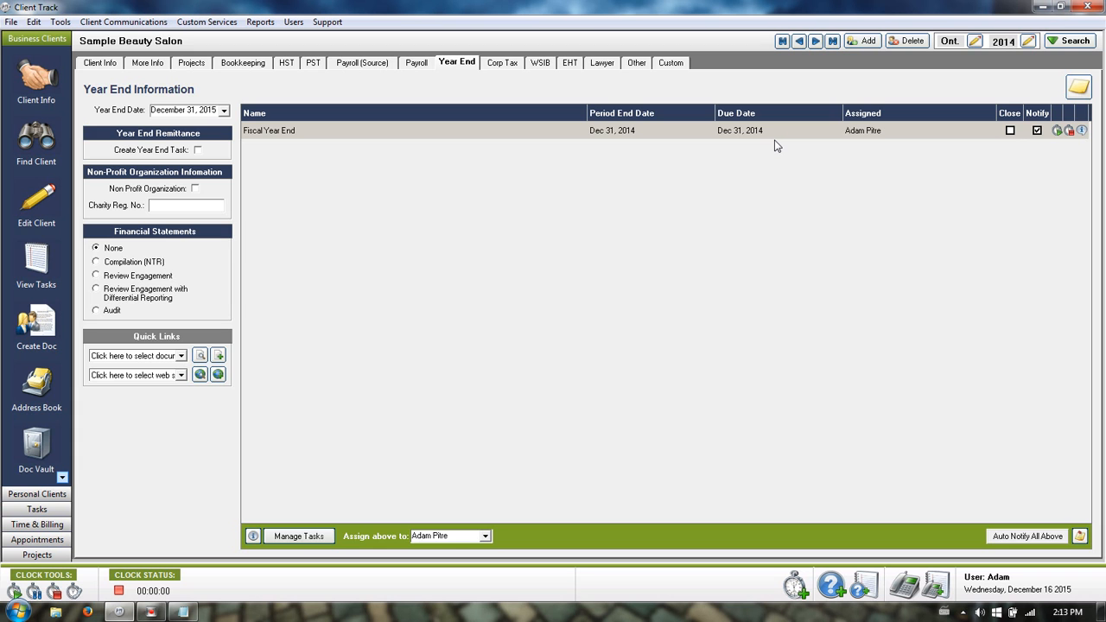
{"action": "left_click", "coordinate": [501, 62]}
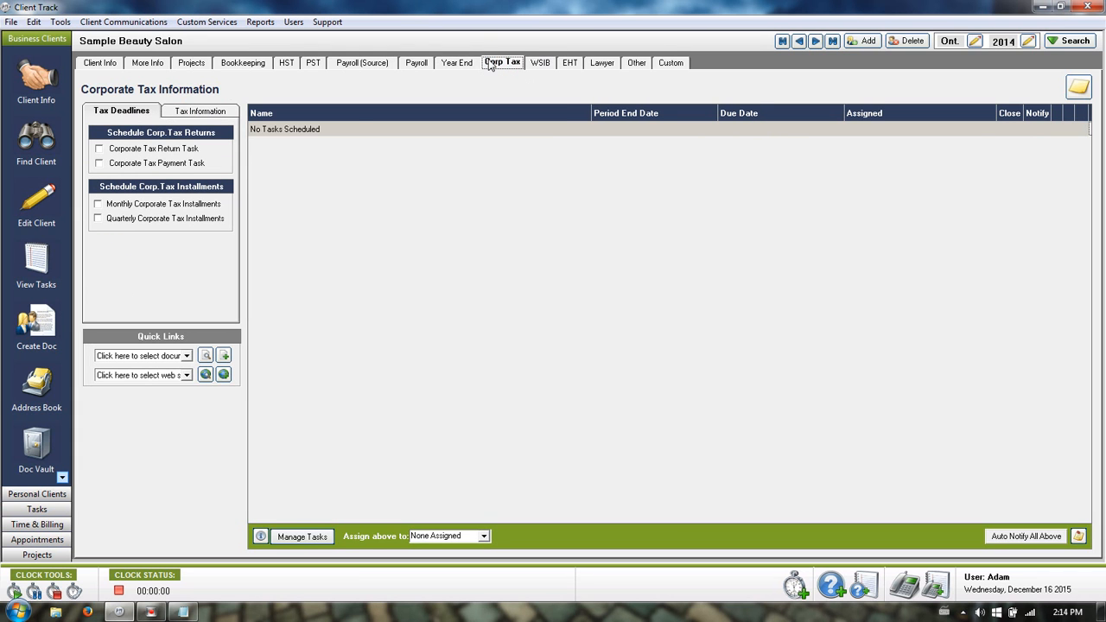
Schedule Corporate Tax Payment (due Mar 31, 2015) and Corporate Tax Return (due Jun 30, 2015) tasks.
{"action": "left_click", "coordinate": [100, 164]}
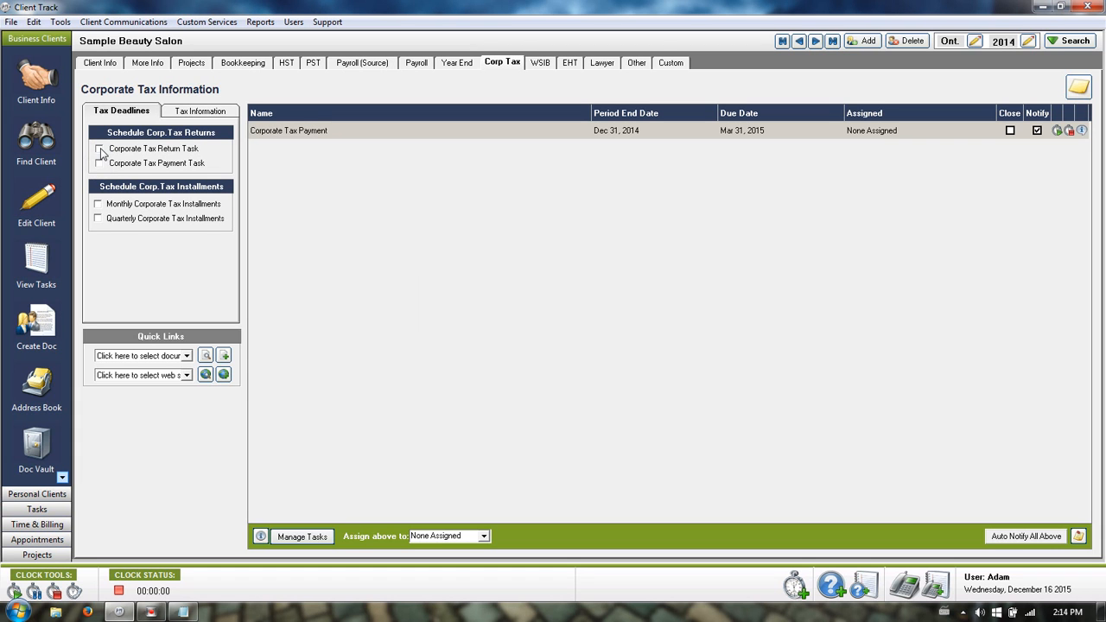
{"action": "left_click", "coordinate": [99, 149]}
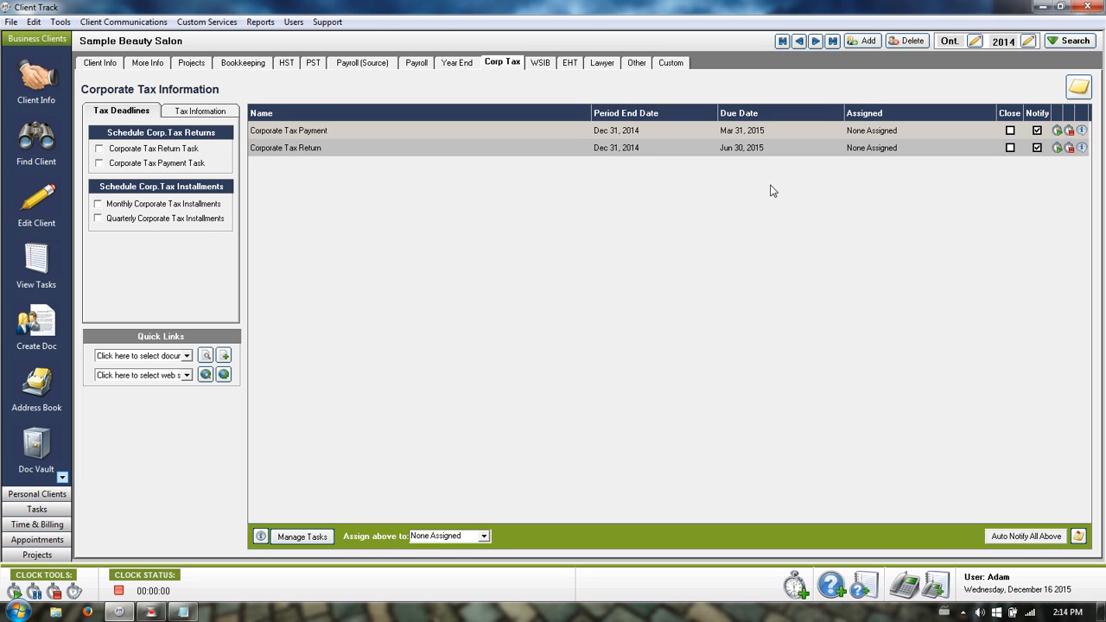
{"action": "left_click", "coordinate": [747, 131]}
{"action": "left_click", "coordinate": [729, 150]}
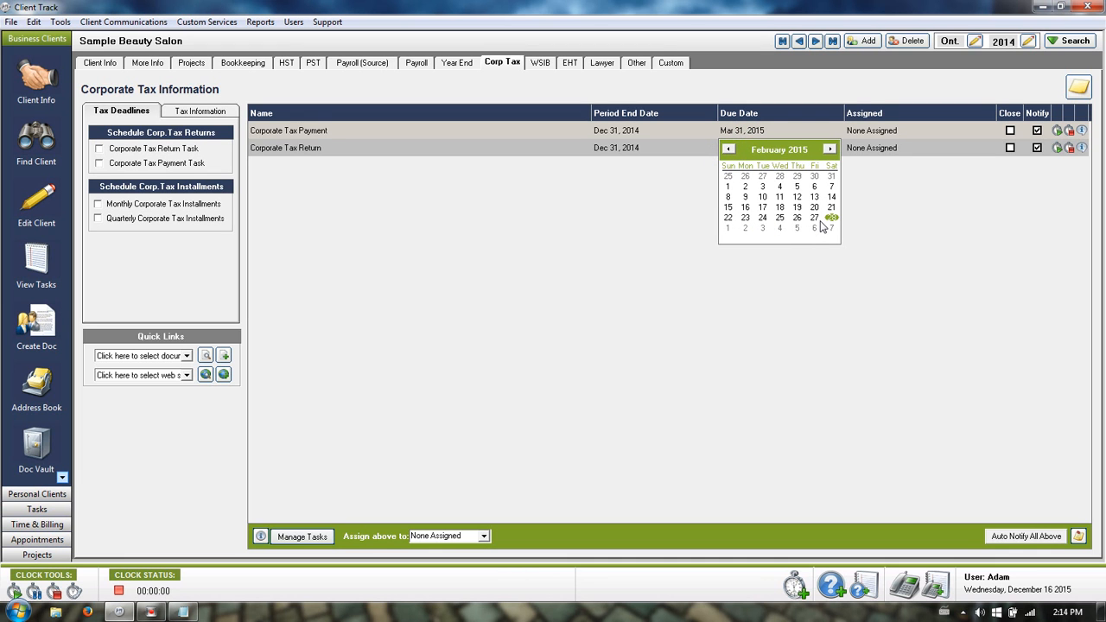
{"action": "left_click", "coordinate": [776, 80]}
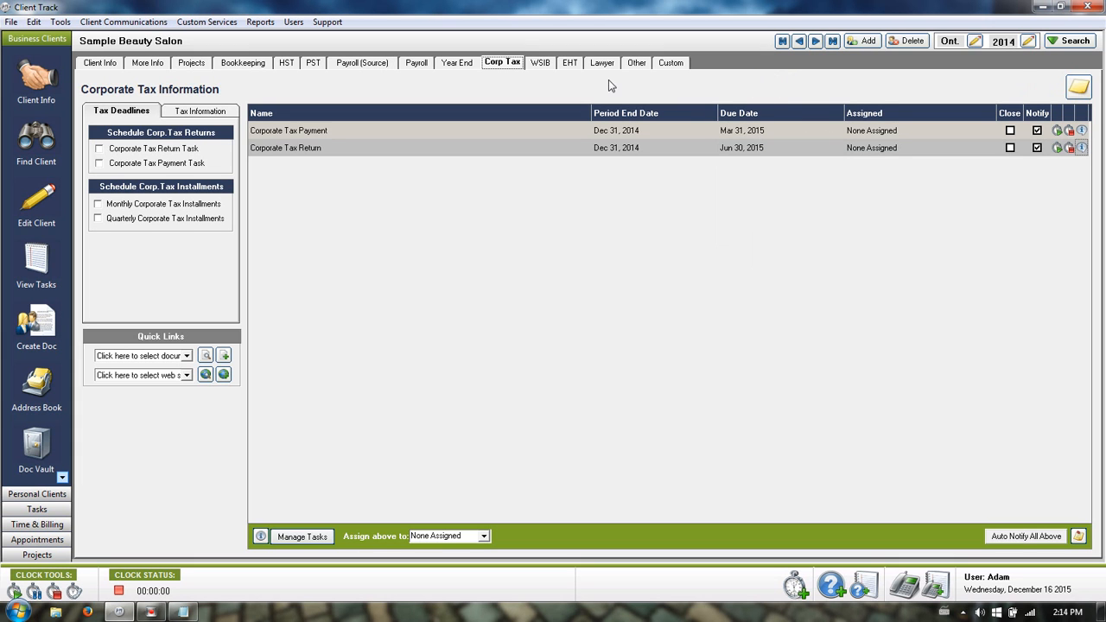
Switch the working year to 2015, set Year End Date to August 31, 2016, and create the year end task.
{"action": "left_click", "coordinate": [1029, 41]}
{"action": "left_click", "coordinate": [650, 407]}
{"action": "left_click", "coordinate": [465, 64]}
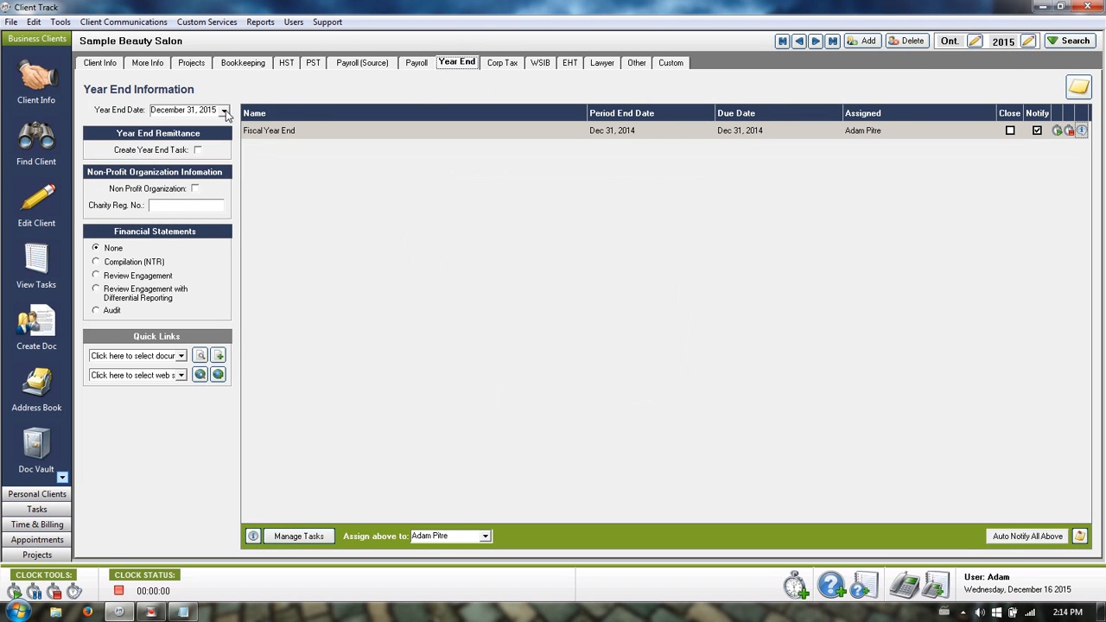
{"action": "left_click", "coordinate": [224, 110]}
{"action": "double_click", "coordinate": [261, 129]}
{"action": "left_click", "coordinate": [262, 129]}
{"action": "left_click", "coordinate": [264, 130]}
{"action": "left_click", "coordinate": [264, 129]}
{"action": "left_click", "coordinate": [264, 128]}
{"action": "left_click", "coordinate": [264, 129]}
{"action": "left_click", "coordinate": [264, 128]}
{"action": "left_click", "coordinate": [213, 197]}
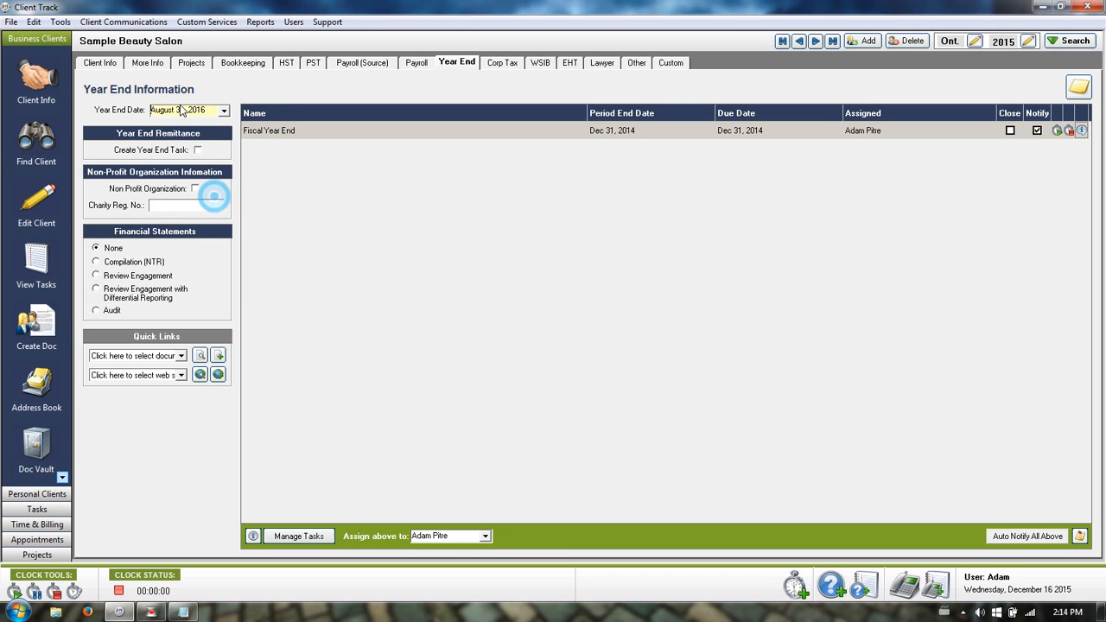
{"action": "left_click", "coordinate": [198, 150]}
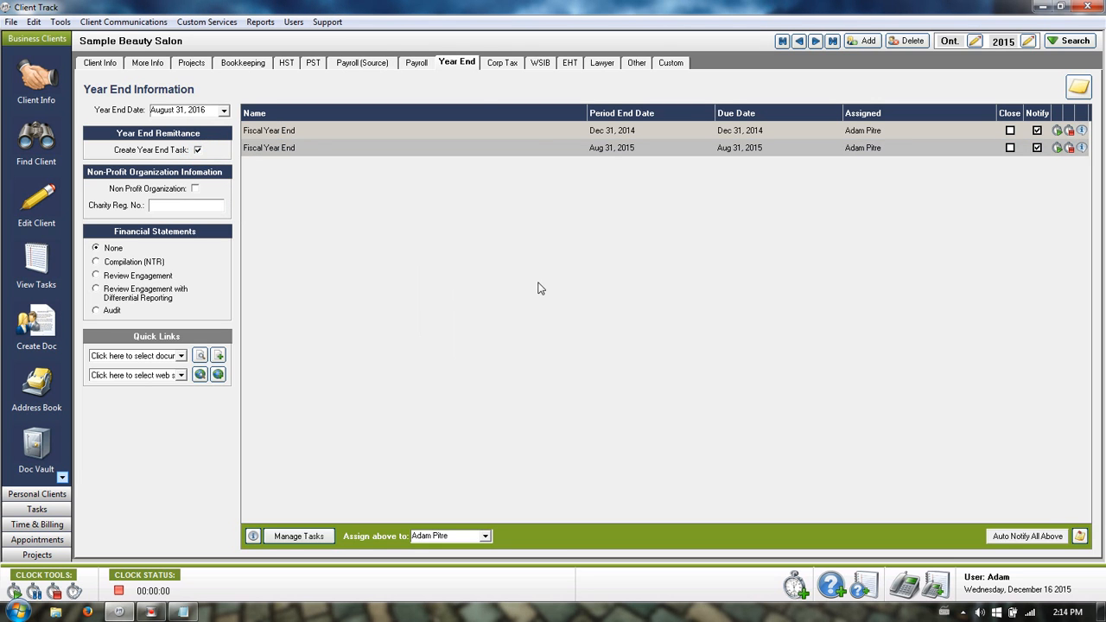
Schedule Aug 31, 2015 Corporate Tax Payment (due Nov 30, 2015) and Return (due Feb 29, 2016) tasks.
{"action": "left_click", "coordinate": [501, 63]}
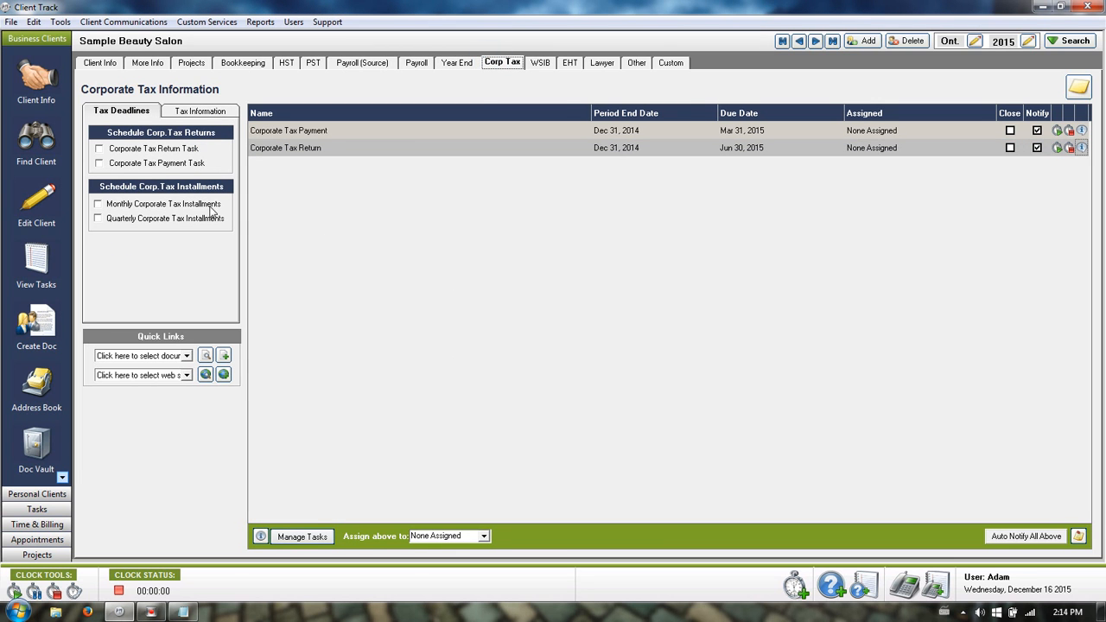
{"action": "left_click", "coordinate": [99, 163]}
{"action": "left_click", "coordinate": [98, 149]}
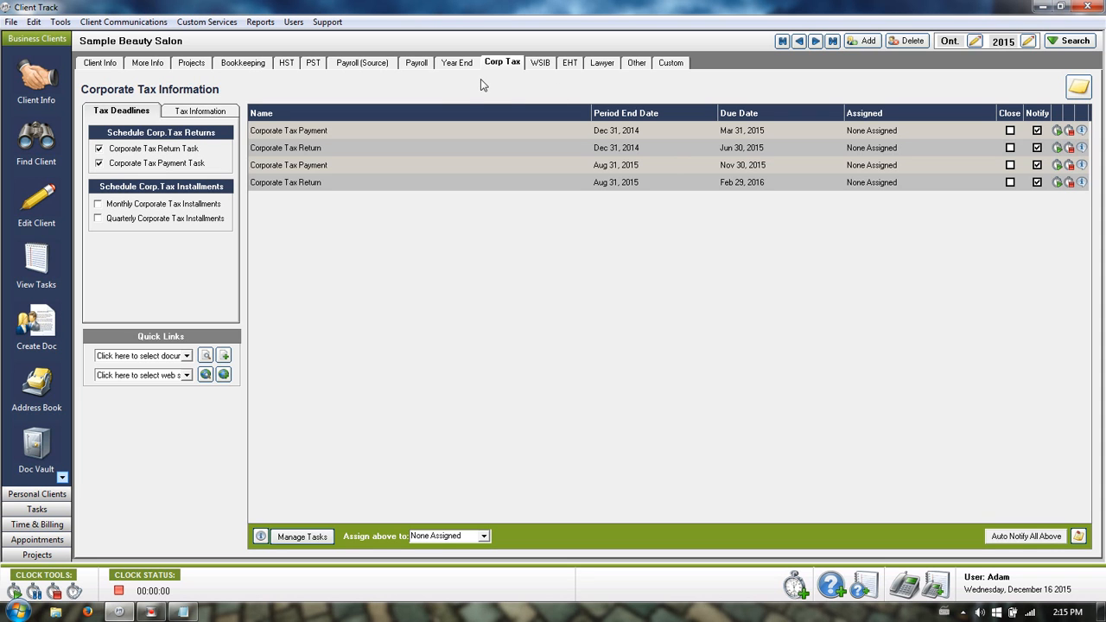
Select and delete all twelve monthly bookkeeping tasks in the salon's Bookkeeping task manager.
{"action": "left_click", "coordinate": [244, 63]}
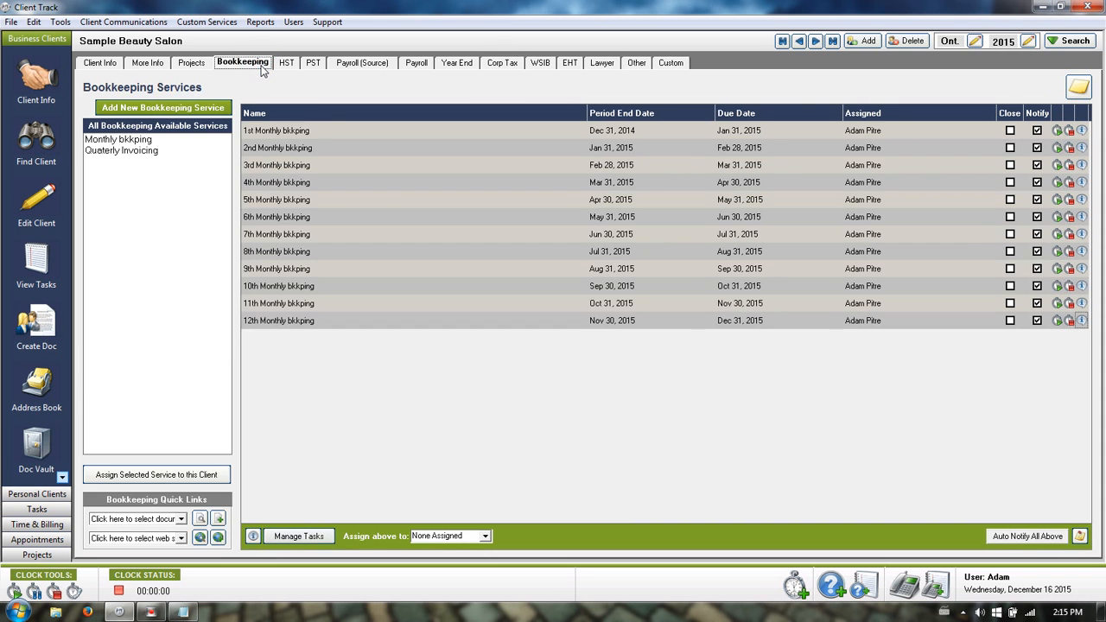
{"action": "left_click", "coordinate": [298, 536]}
{"action": "left_click", "coordinate": [370, 414]}
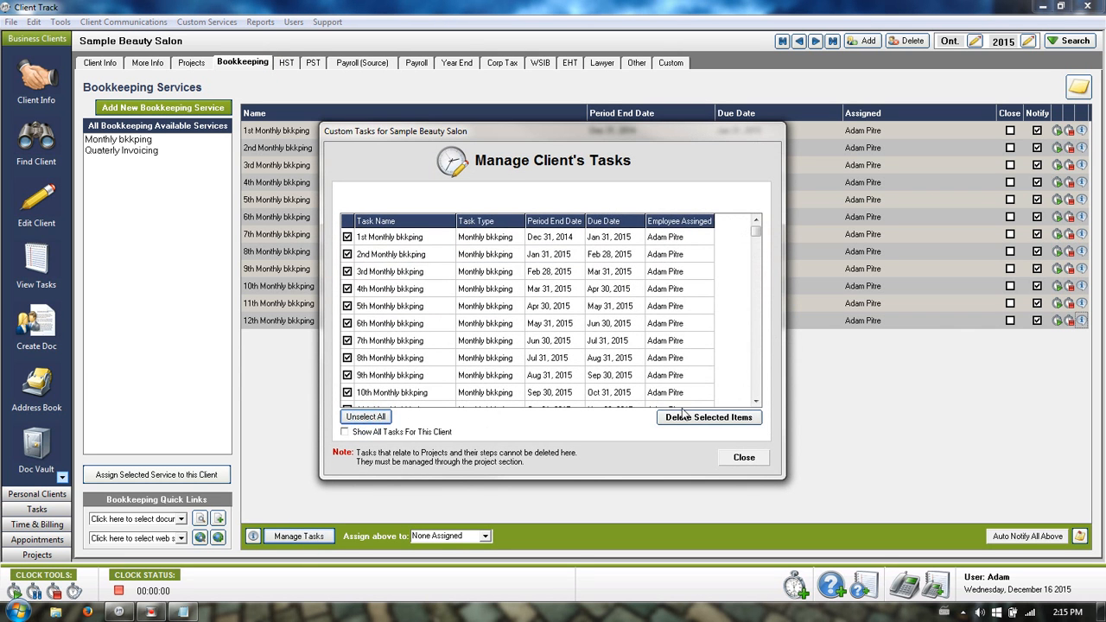
{"action": "left_click", "coordinate": [696, 415]}
{"action": "left_click", "coordinate": [735, 460]}
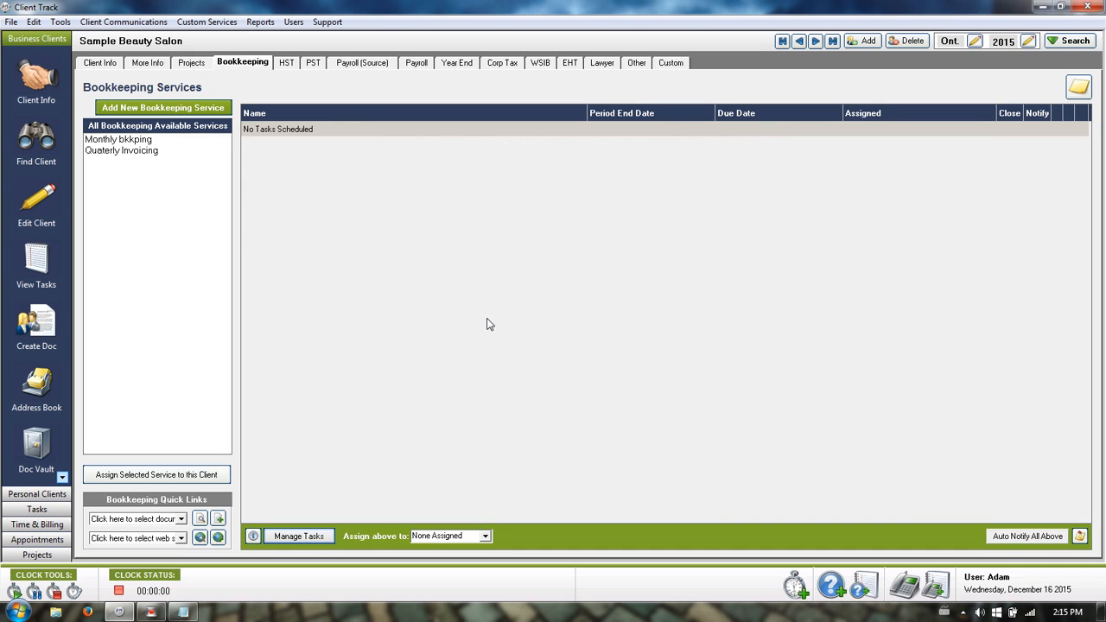
Switch between the Monthly bkkping and Quaterly Invoicing saved services.
{"action": "left_click", "coordinate": [148, 143]}
{"action": "left_click", "coordinate": [144, 152]}
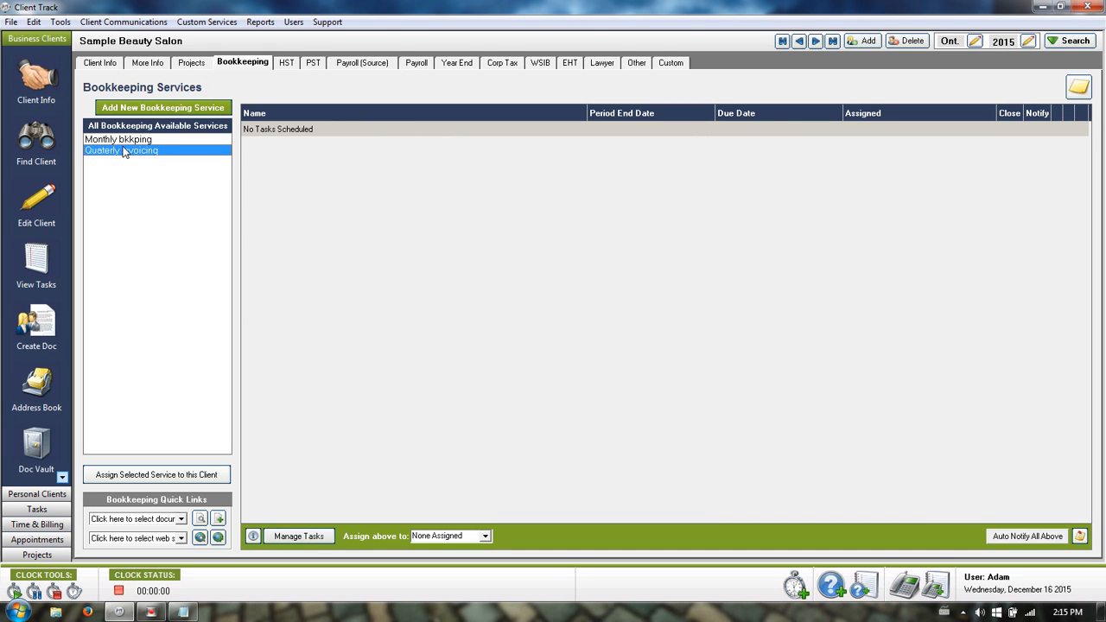
{"action": "left_click", "coordinate": [121, 142]}
{"action": "left_click", "coordinate": [125, 152]}
Add a new Bookkeeping service named 'Monthly bkkping' with numbered task names.
{"action": "left_click", "coordinate": [170, 106]}
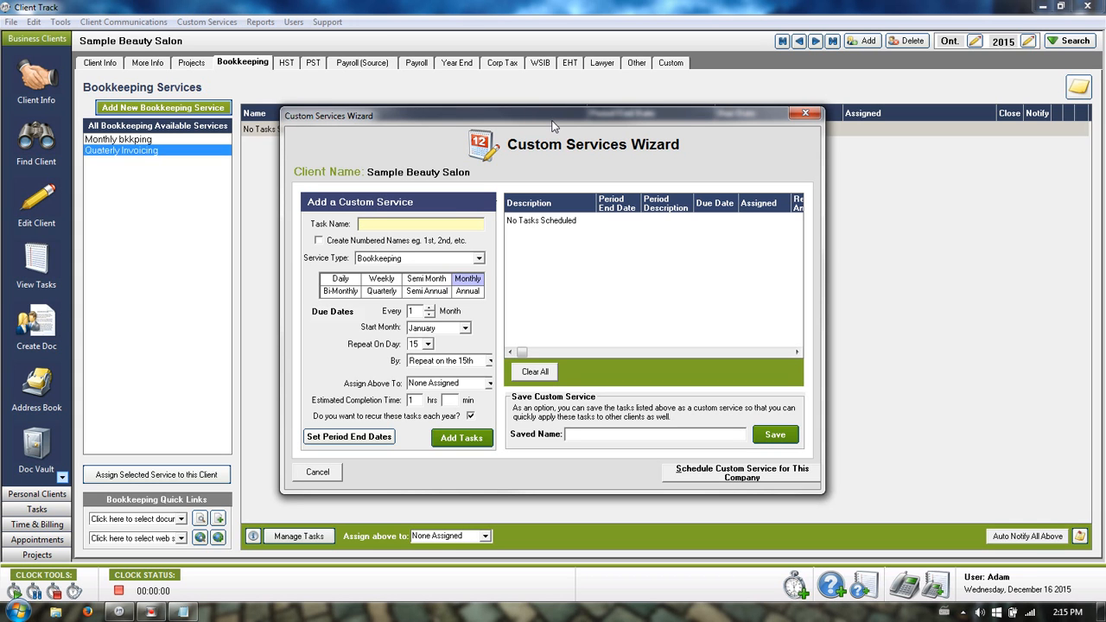
{"action": "left_click", "coordinate": [421, 224]}
{"action": "type", "text": "Monthly bkkping"}
{"action": "left_click", "coordinate": [318, 241]}
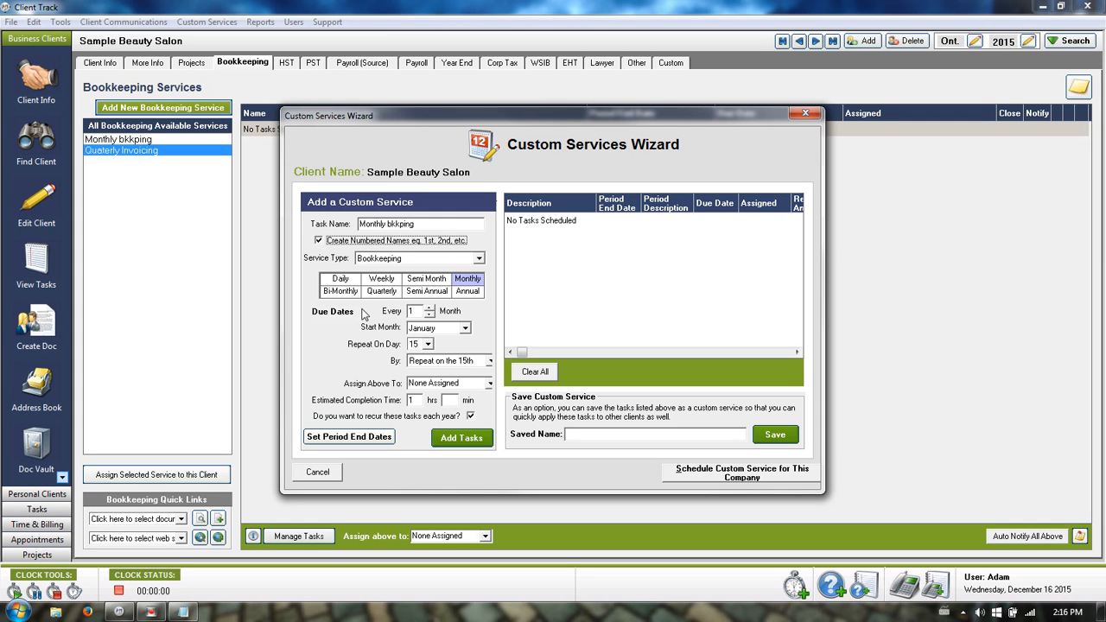
Set it to repeat every 1 month starting January, on day 31.
{"action": "left_click", "coordinate": [349, 281]}
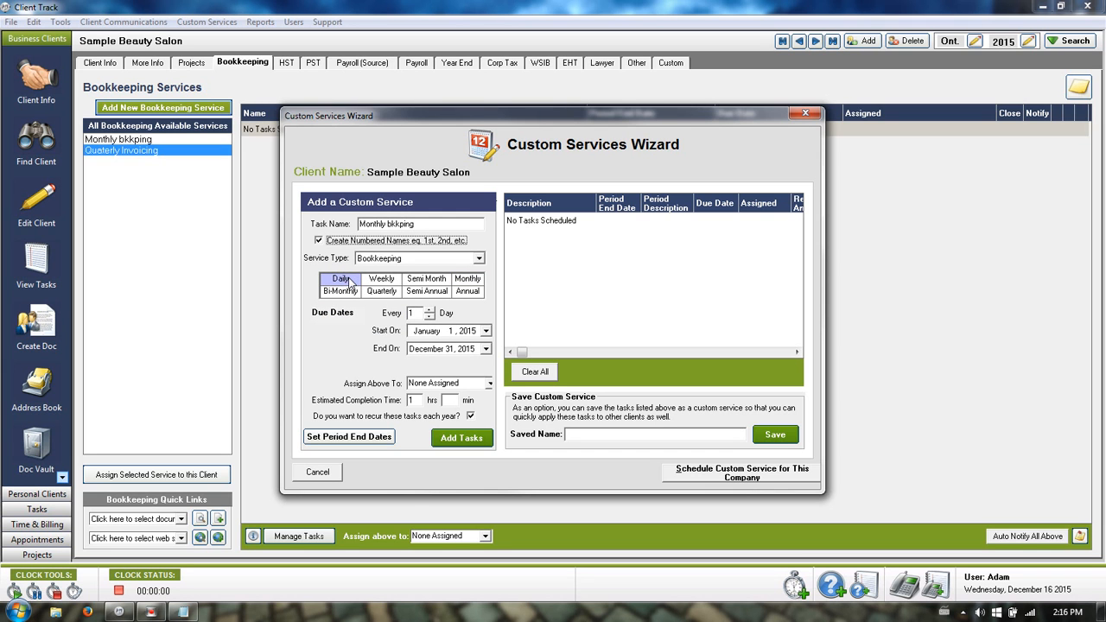
{"action": "left_click", "coordinate": [415, 295]}
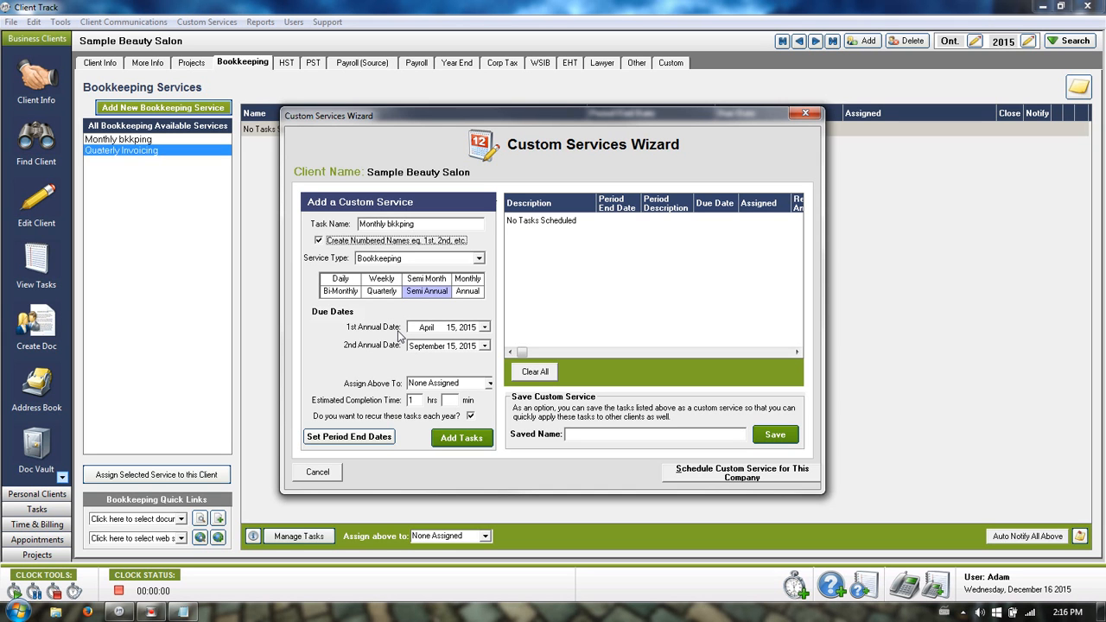
{"action": "left_click", "coordinate": [465, 281]}
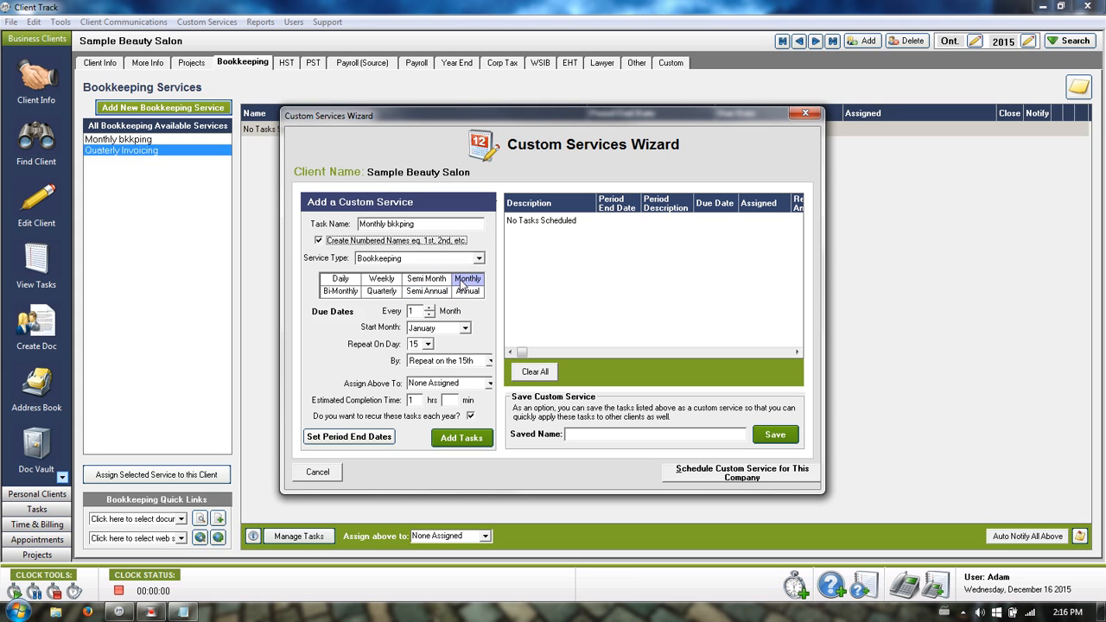
{"action": "left_click", "coordinate": [415, 311]}
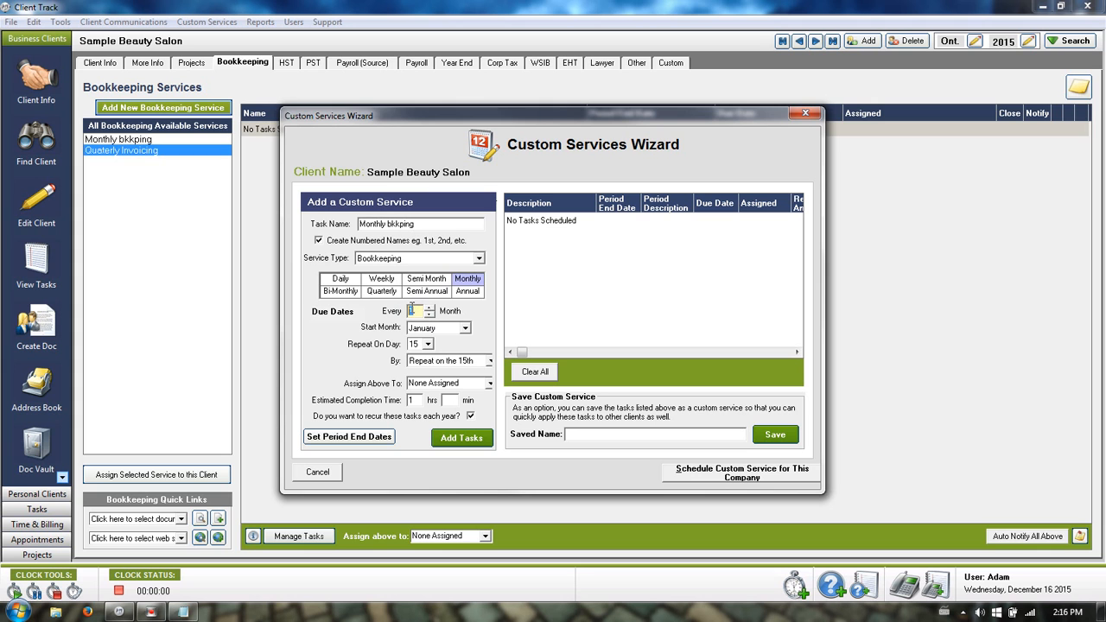
{"action": "left_click", "coordinate": [415, 310]}
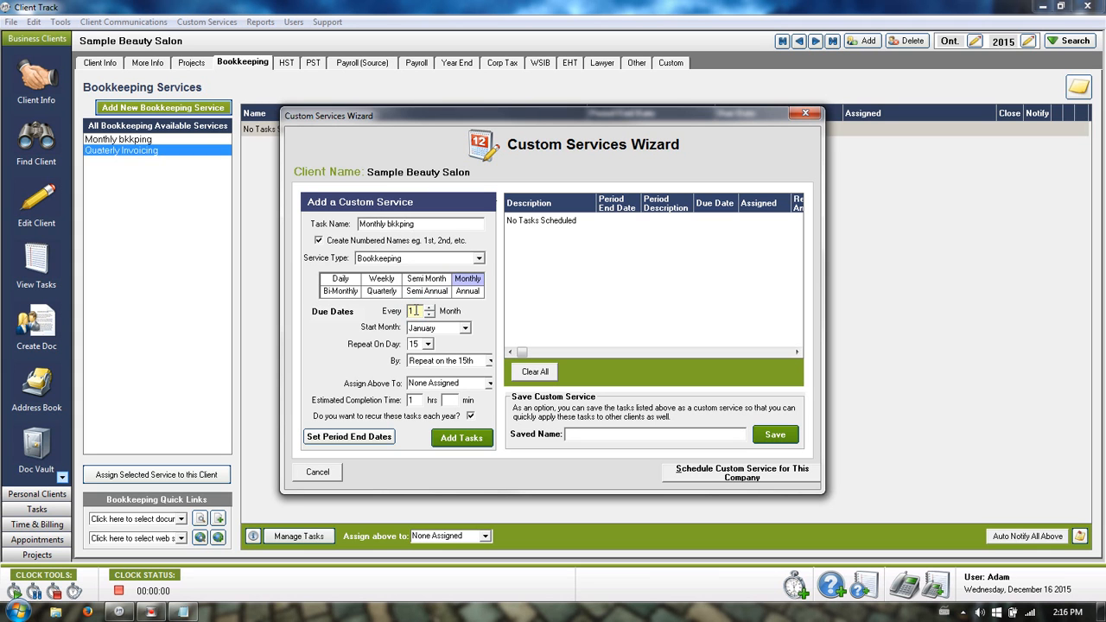
{"action": "left_click", "coordinate": [465, 329]}
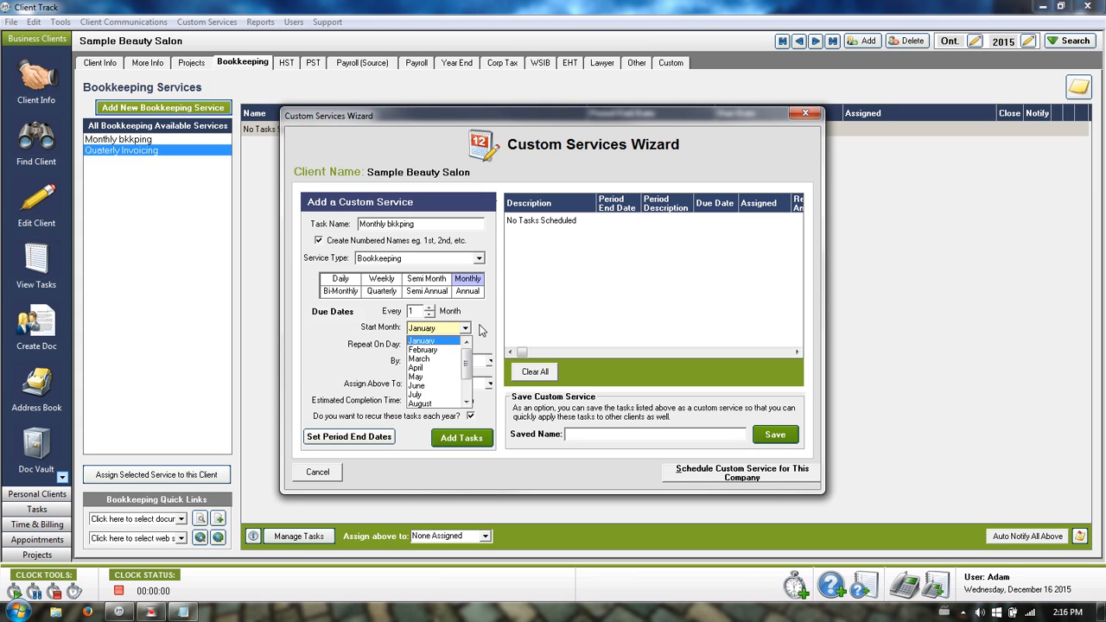
{"action": "left_click", "coordinate": [468, 328]}
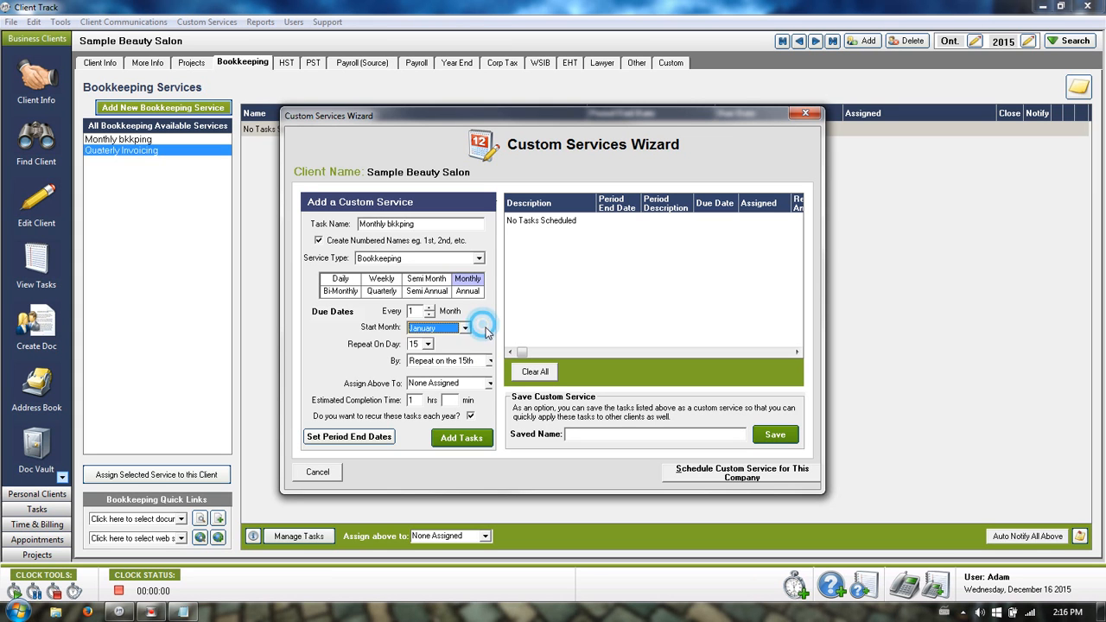
{"action": "left_click", "coordinate": [427, 344]}
{"action": "left_click_drag", "start_coordinate": [432, 395], "coordinate": [431, 412]}
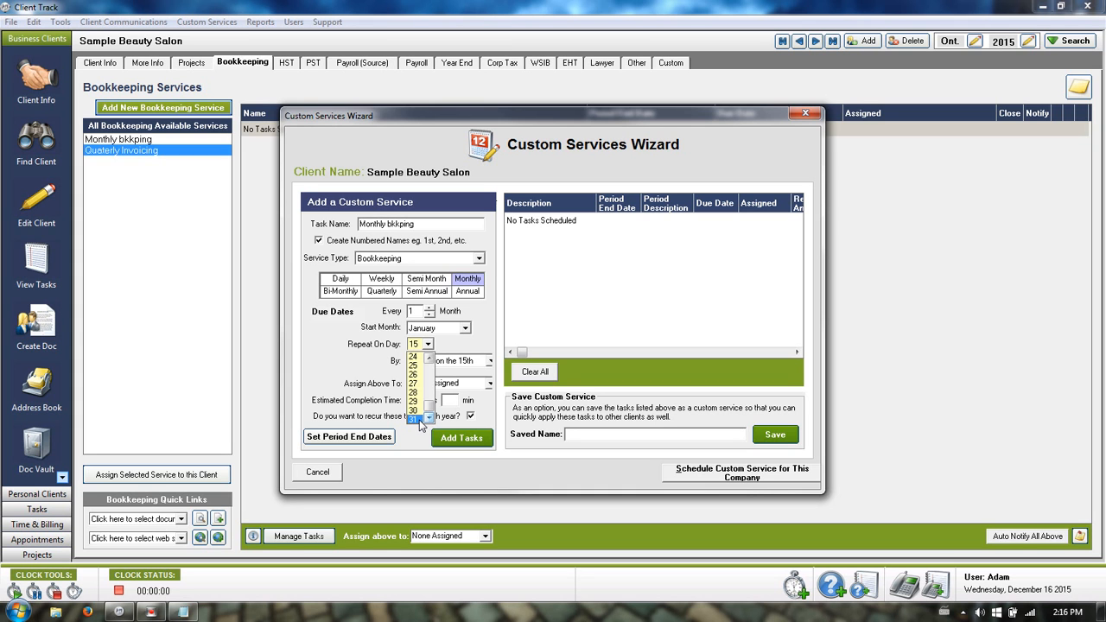
{"action": "left_click", "coordinate": [418, 421]}
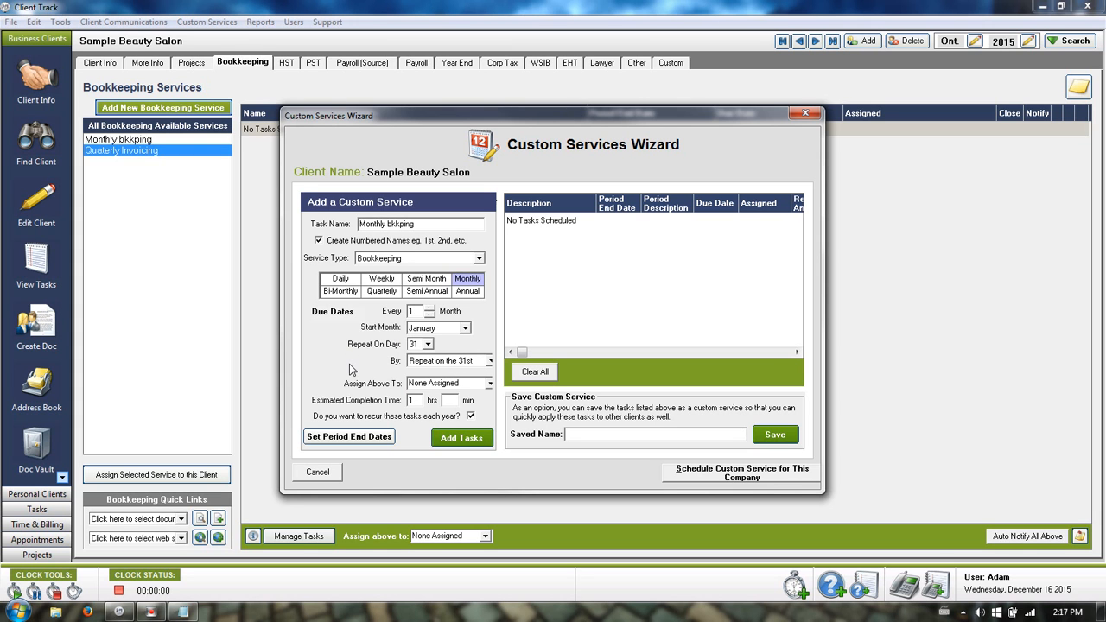
{"action": "left_click", "coordinate": [475, 383]}
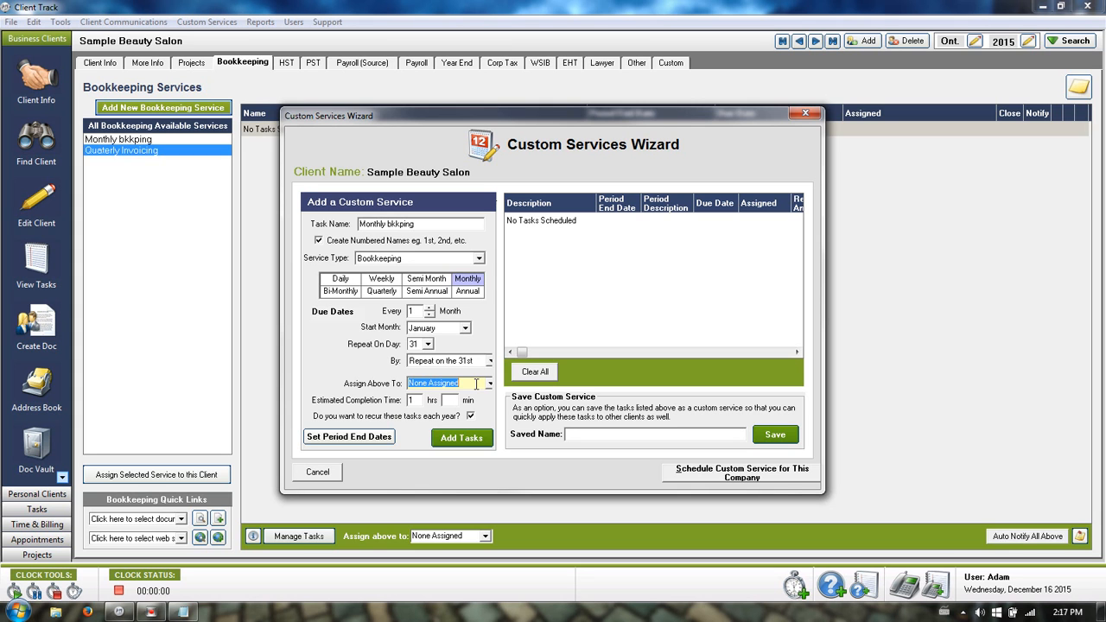
{"action": "left_click", "coordinate": [449, 400]}
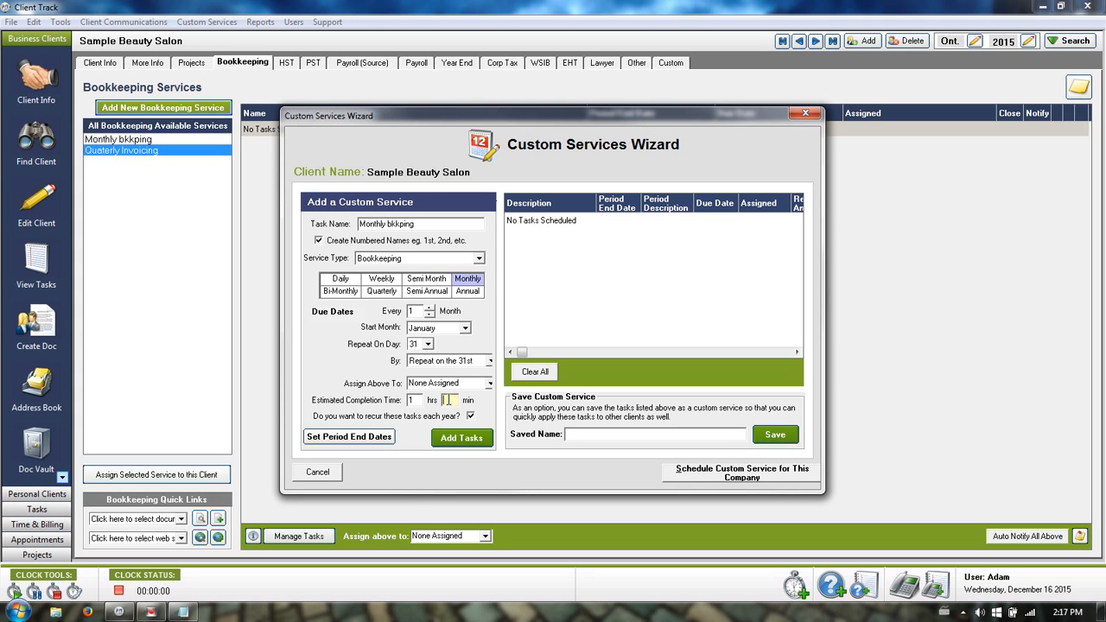
{"action": "left_click", "coordinate": [471, 417]}
{"action": "left_click", "coordinate": [471, 416]}
Generate the twelve numbered monthly tasks and widen the Due Date column.
{"action": "left_click", "coordinate": [461, 439]}
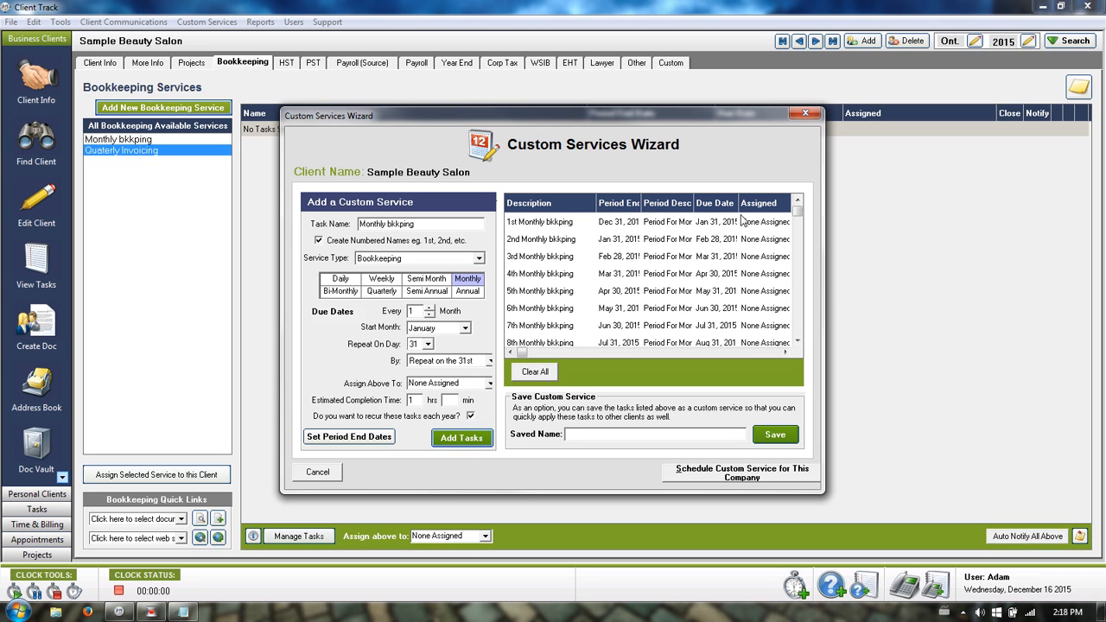
{"action": "left_click_drag", "start_coordinate": [739, 203], "coordinate": [761, 203]}
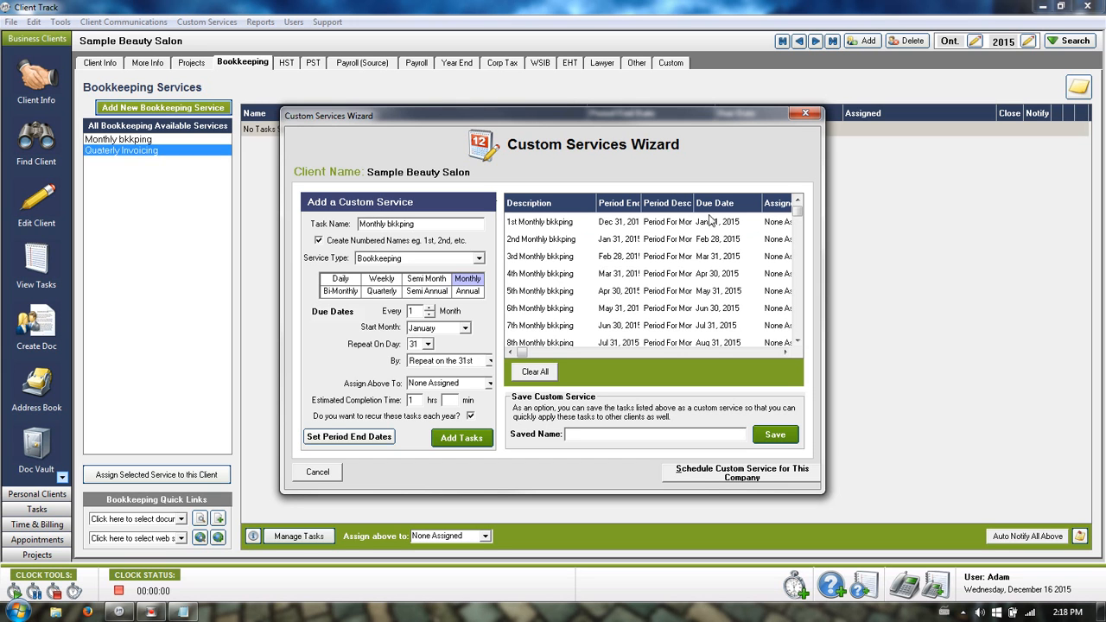
{"action": "left_click", "coordinate": [797, 343]}
{"action": "left_click", "coordinate": [797, 343]}
Try saving the task set as 'Monthly bkkping', which is refused as a duplicate name.
{"action": "left_click", "coordinate": [796, 343]}
{"action": "left_click", "coordinate": [631, 439]}
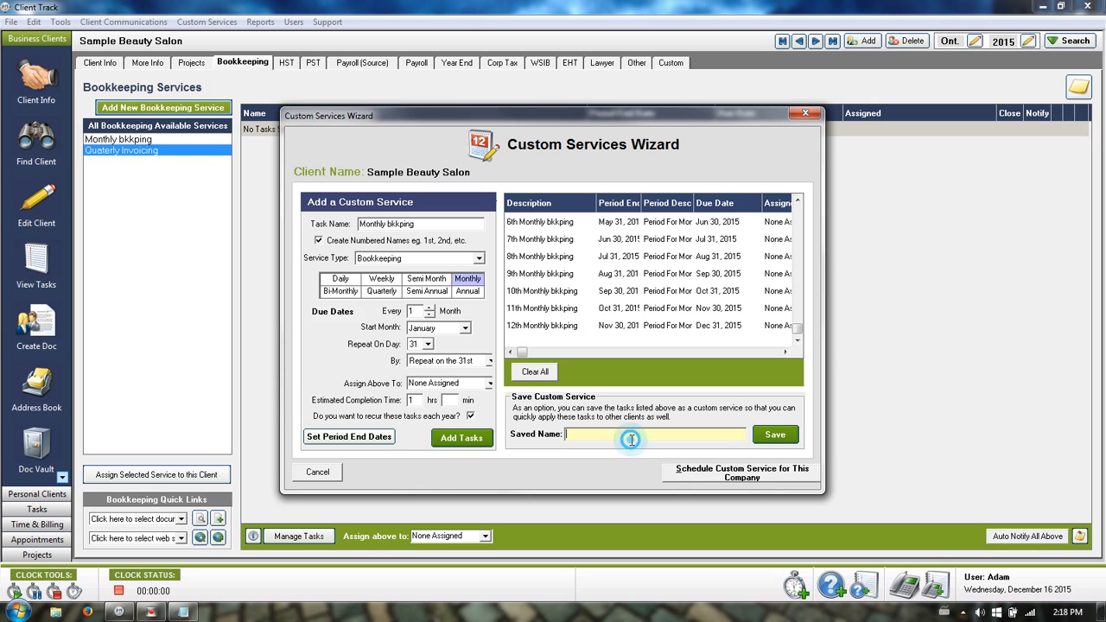
{"action": "type", "text": "Monthly bkkping"}
{"action": "left_click", "coordinate": [778, 436]}
Cancel the wizard and assign Monthly bkkping to the salon, giving all twelve tasks to one employee.
{"action": "left_click", "coordinate": [318, 473]}
{"action": "left_click", "coordinate": [117, 142]}
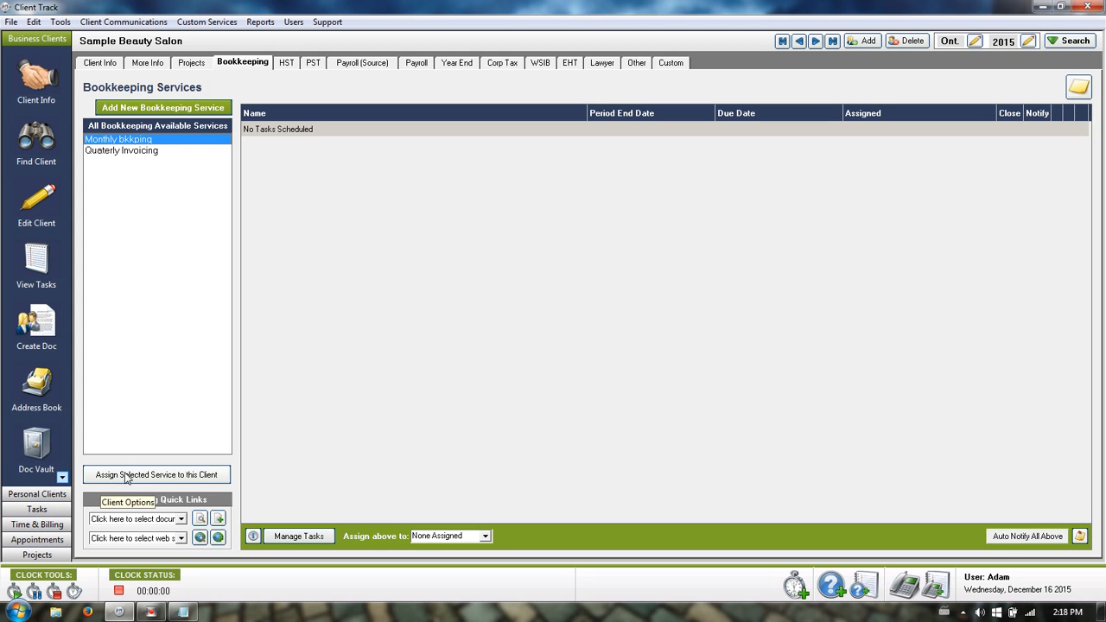
{"action": "left_click", "coordinate": [153, 476]}
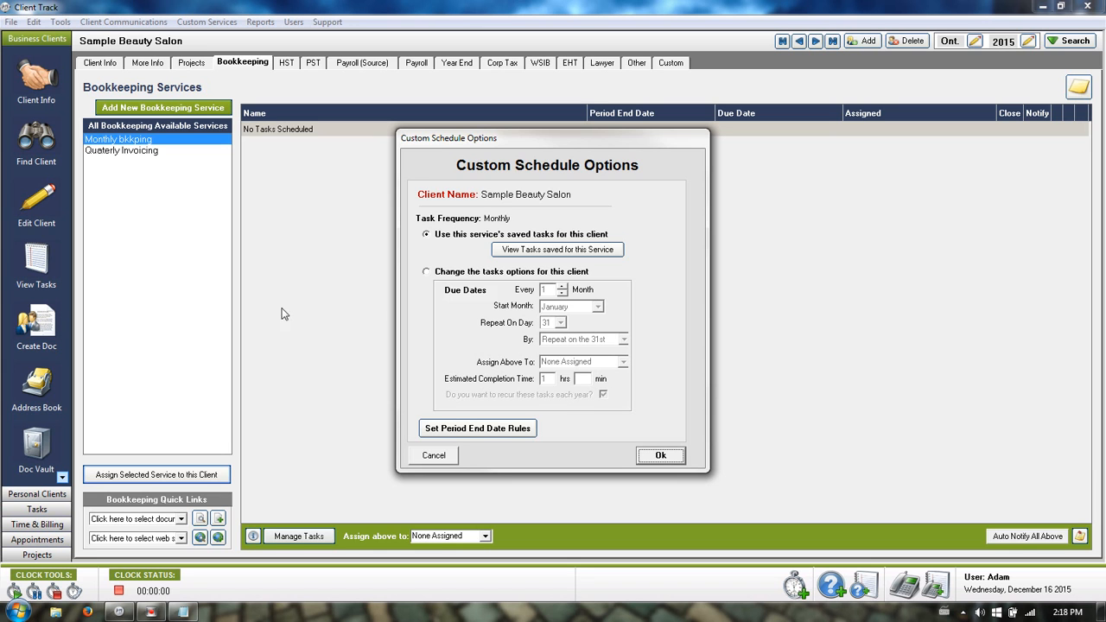
{"action": "left_click", "coordinate": [456, 271]}
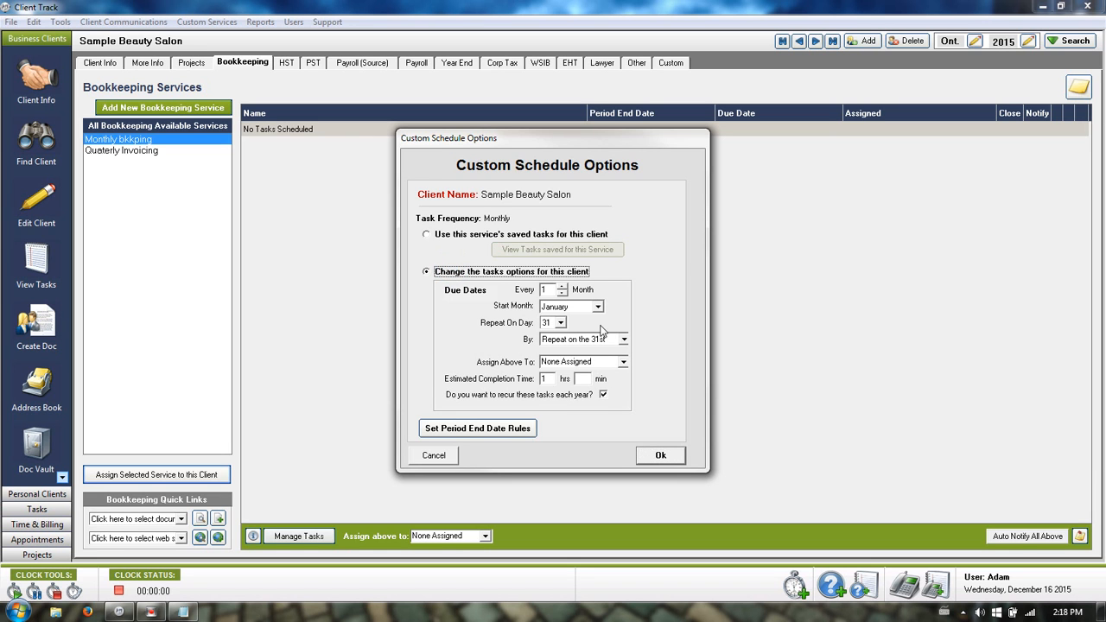
{"action": "left_click", "coordinate": [622, 361]}
{"action": "left_click", "coordinate": [596, 388]}
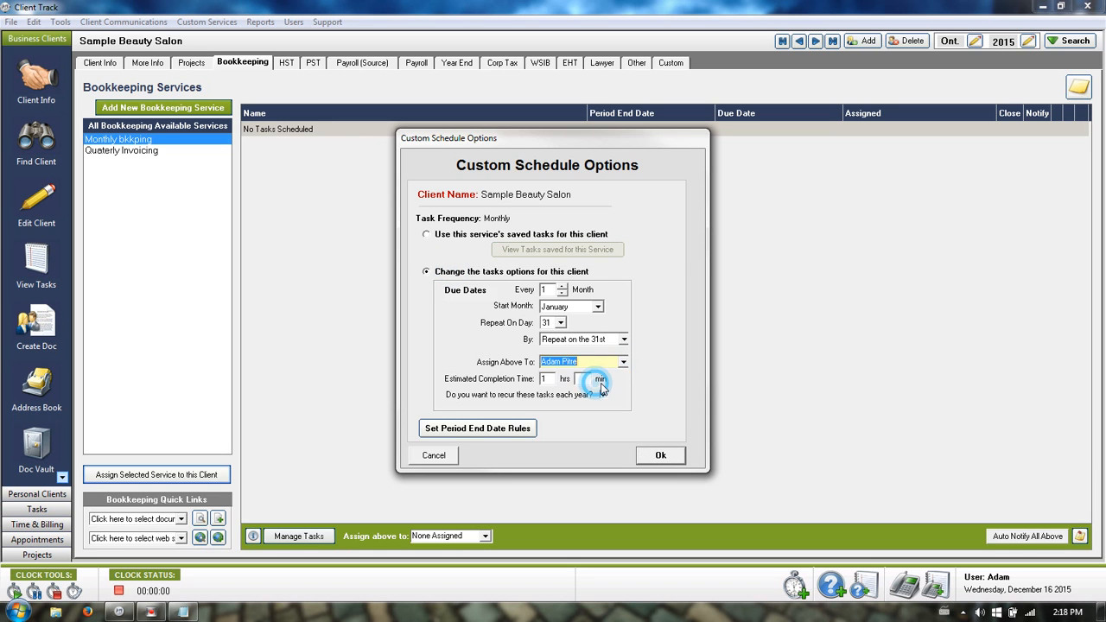
{"action": "left_click", "coordinate": [661, 455]}
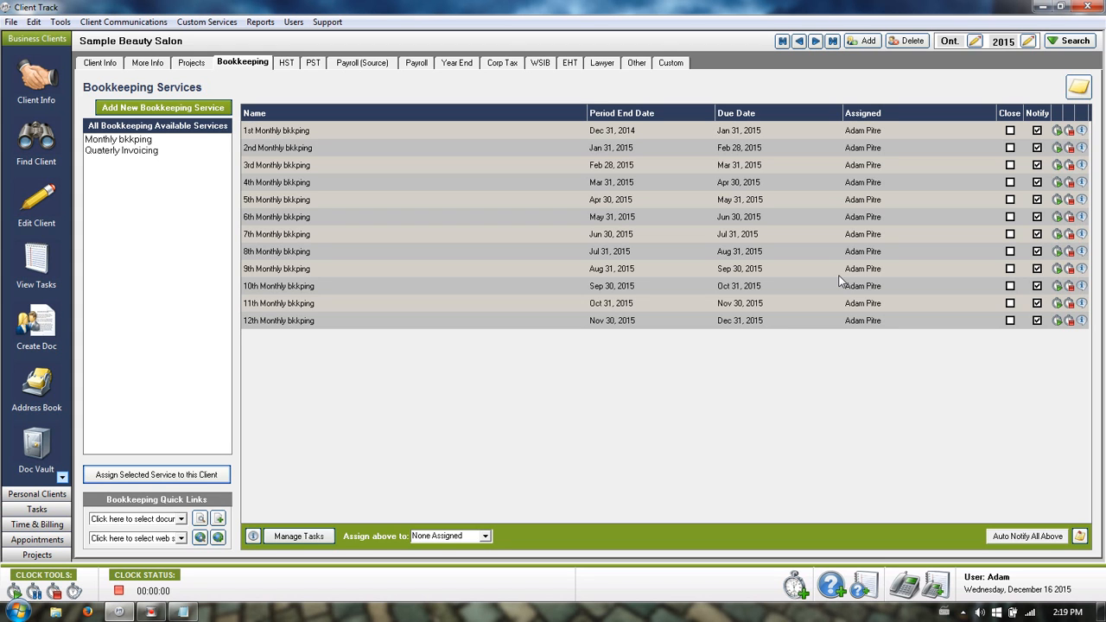
Select all twelve Monthly bkkping tasks in Manage Tasks and delete them.
{"action": "left_click", "coordinate": [286, 64]}
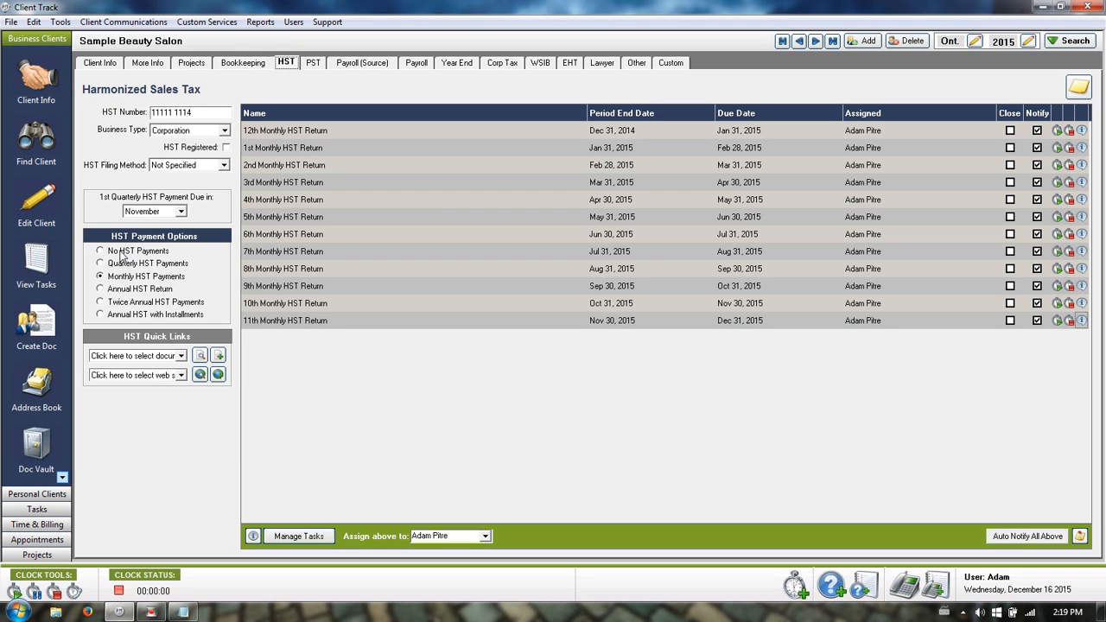
{"action": "left_click", "coordinate": [242, 66]}
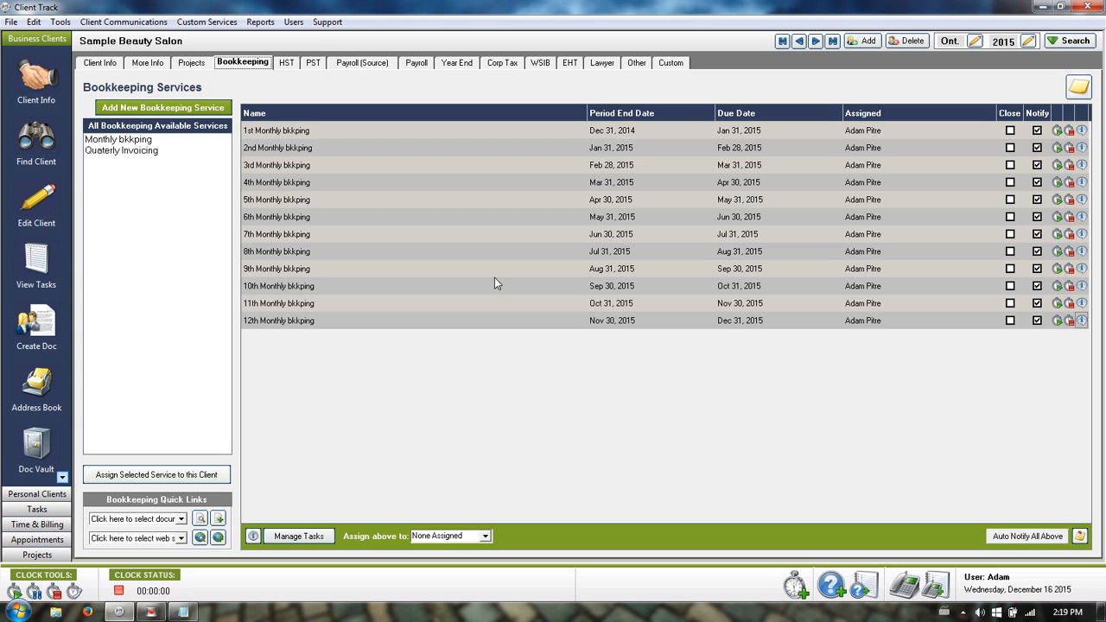
{"action": "left_click", "coordinate": [302, 537]}
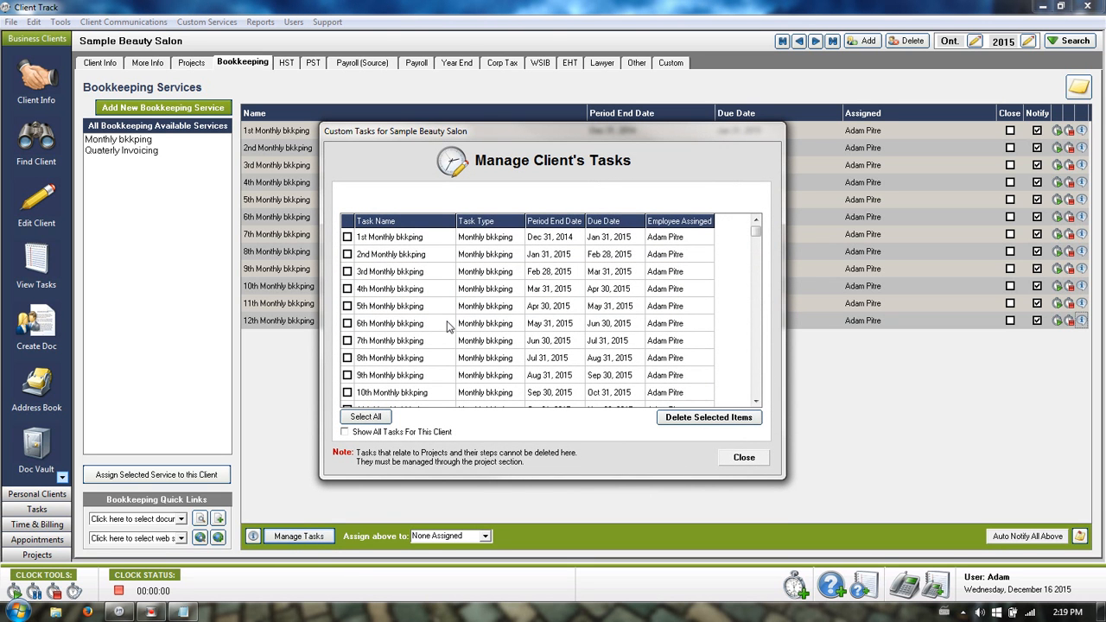
{"action": "left_click", "coordinate": [385, 417]}
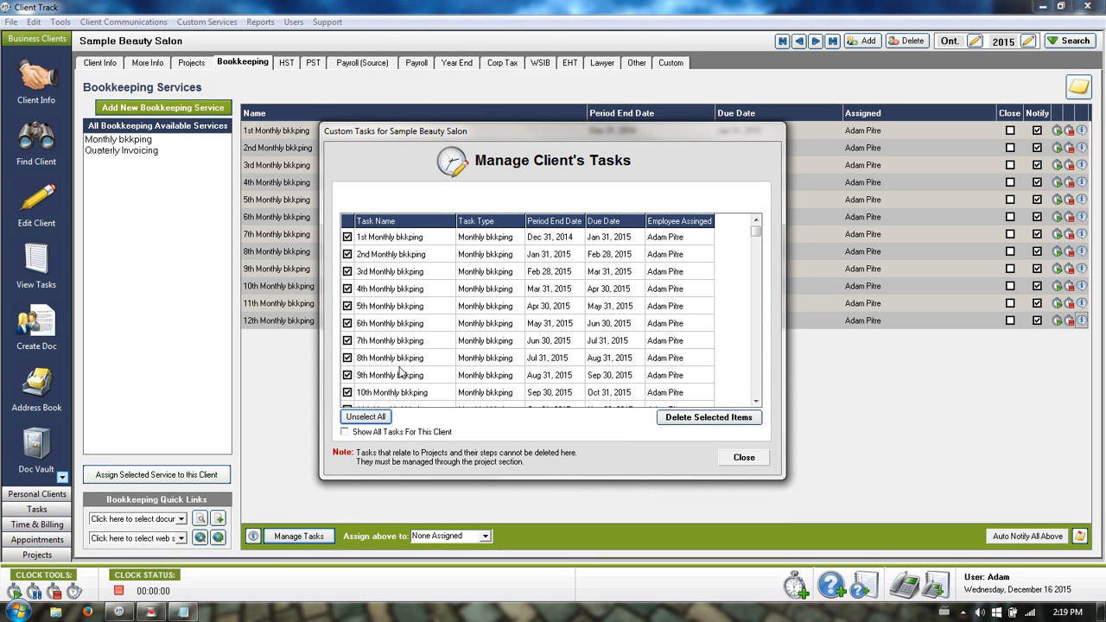
{"action": "left_click", "coordinate": [696, 421]}
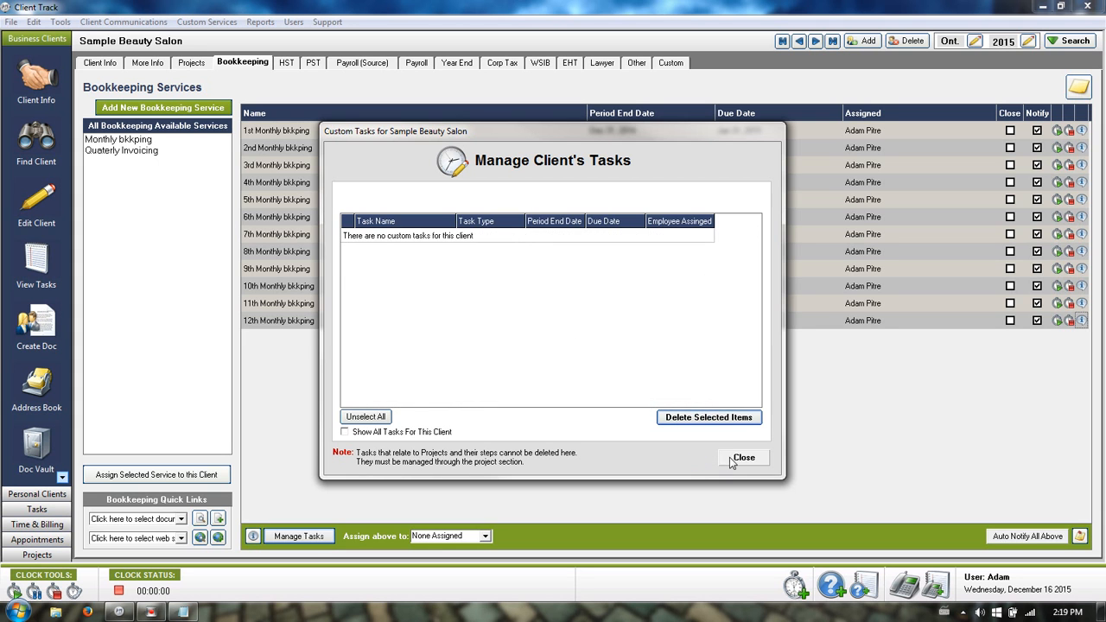
{"action": "left_click", "coordinate": [742, 458]}
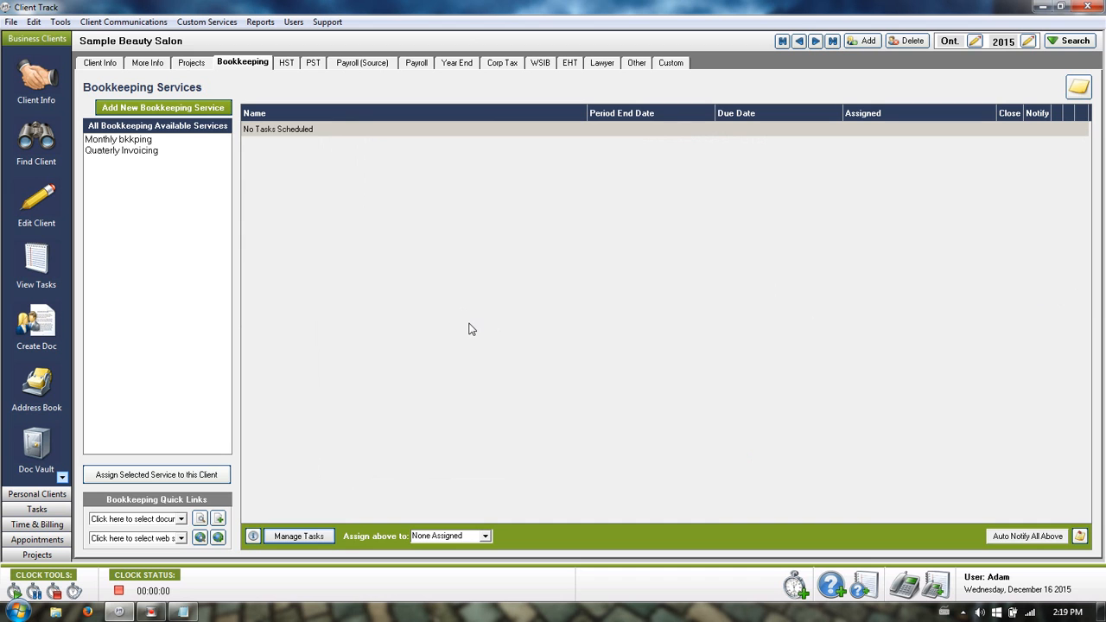
Open the Custom tasks page and cancel the single-task service wizard.
{"action": "left_click", "coordinate": [673, 63]}
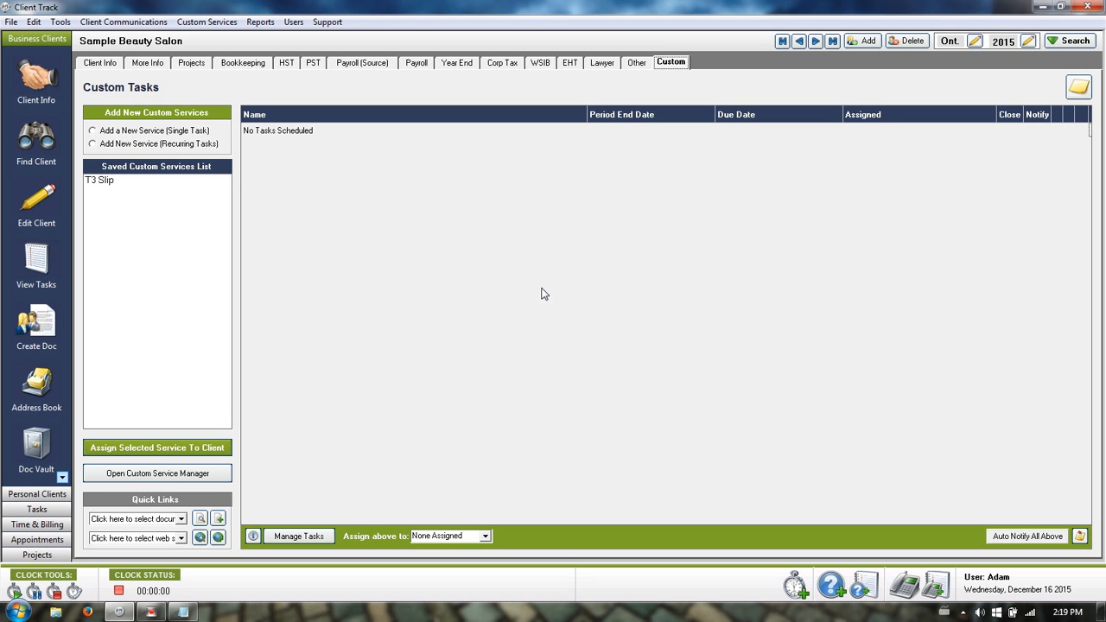
{"action": "left_click", "coordinate": [161, 132]}
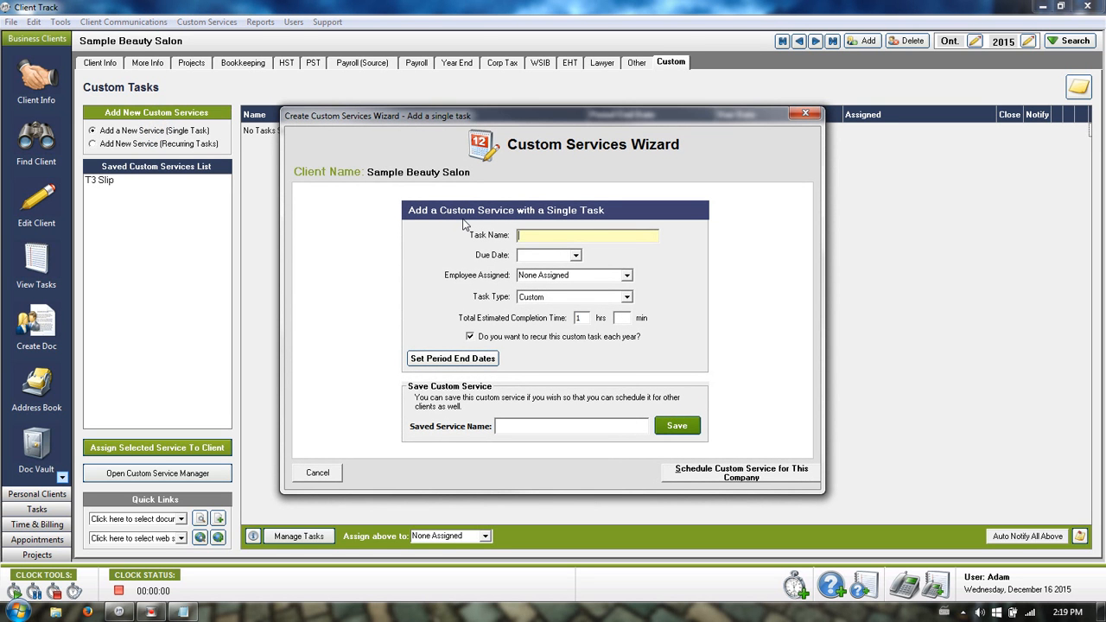
{"action": "left_click", "coordinate": [315, 472]}
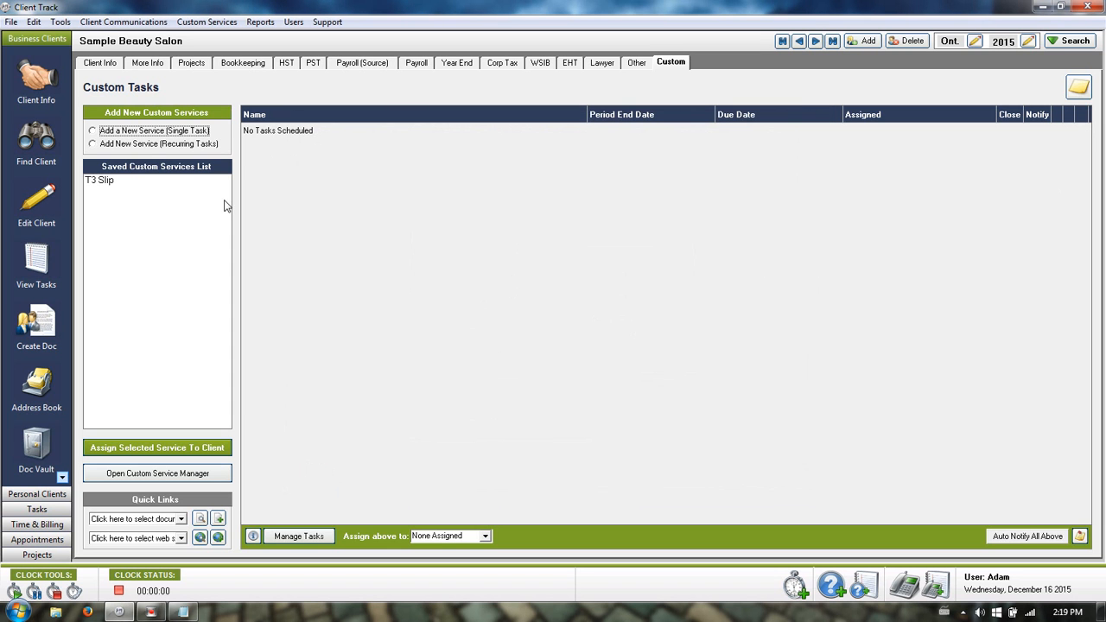
Open the recurring custom service wizard and browse service types, leaving it as Custom.
{"action": "left_click", "coordinate": [159, 144]}
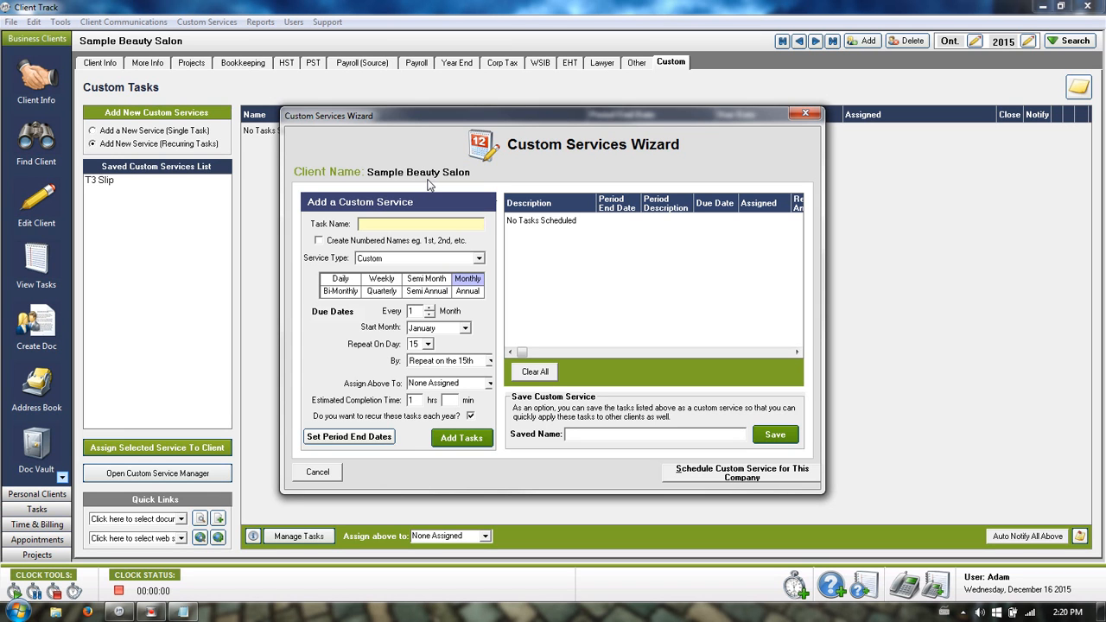
{"action": "left_click", "coordinate": [479, 258]}
{"action": "left_click", "coordinate": [480, 272]}
{"action": "left_click", "coordinate": [480, 271]}
{"action": "left_click", "coordinate": [479, 272]}
{"action": "left_click", "coordinate": [480, 271]}
{"action": "left_click", "coordinate": [480, 272]}
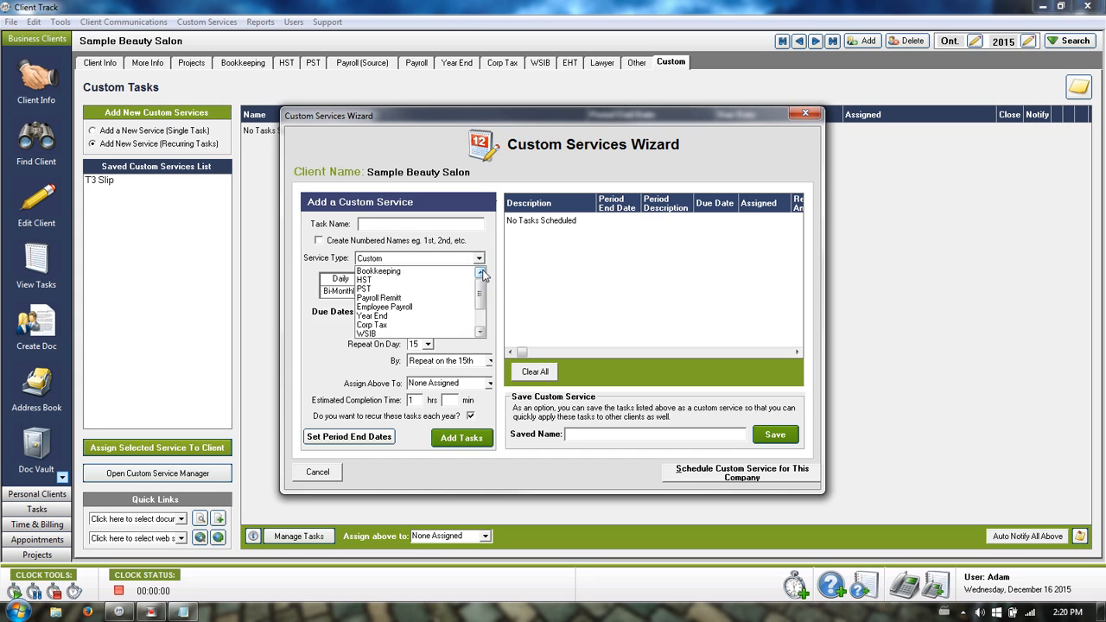
{"action": "left_click", "coordinate": [499, 161]}
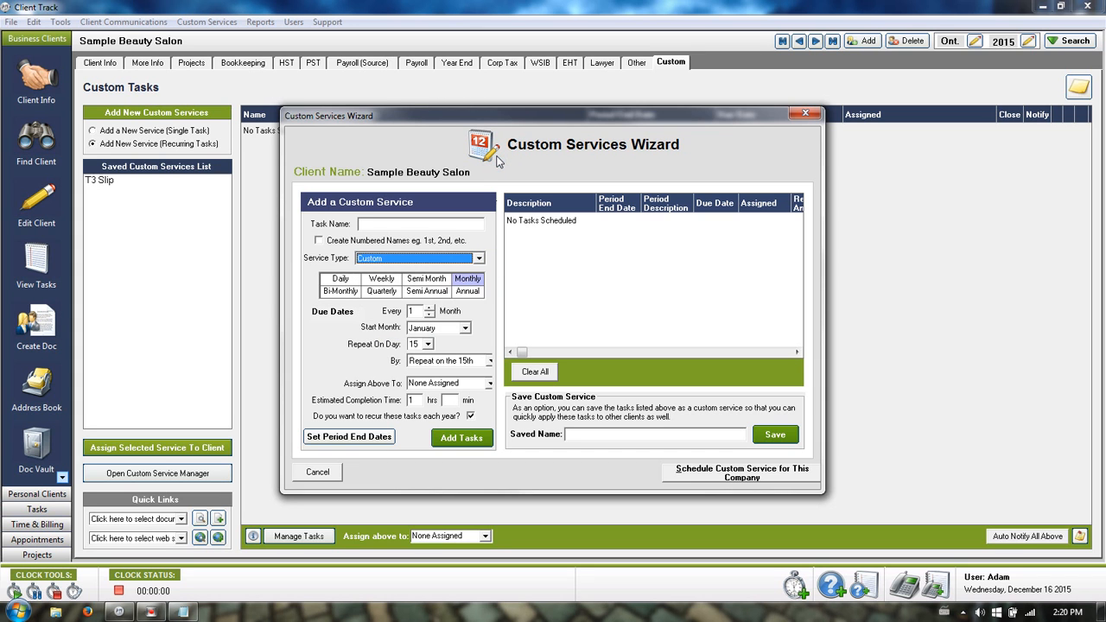
Cancel the recurring wizard, check Payroll (Source) tasks, and return to Custom Tasks.
{"action": "left_click", "coordinate": [324, 473]}
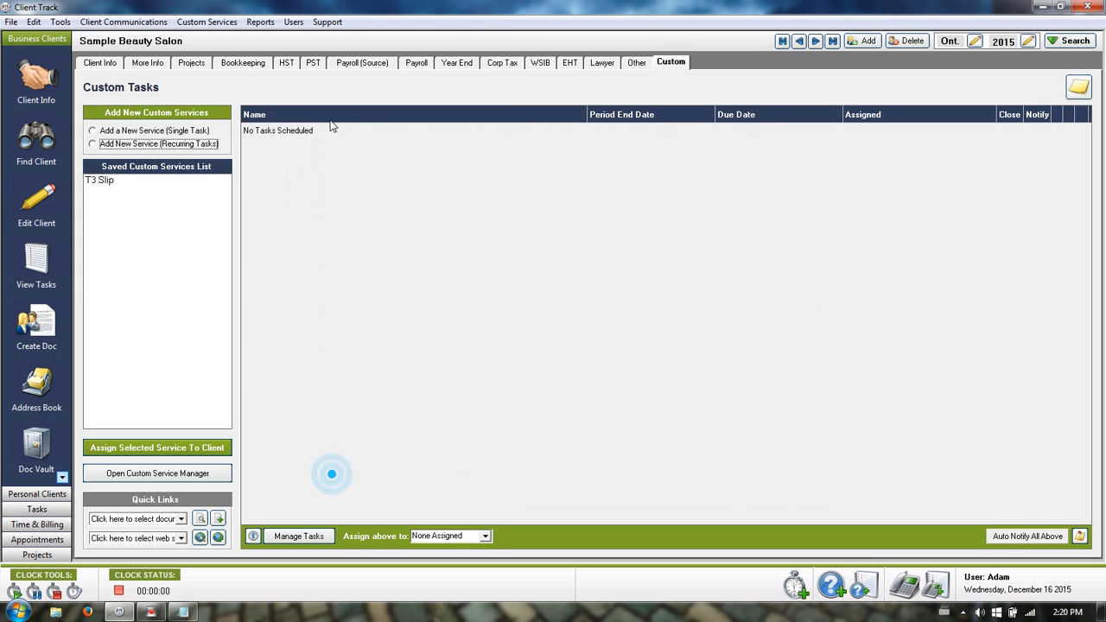
{"action": "left_click", "coordinate": [347, 68]}
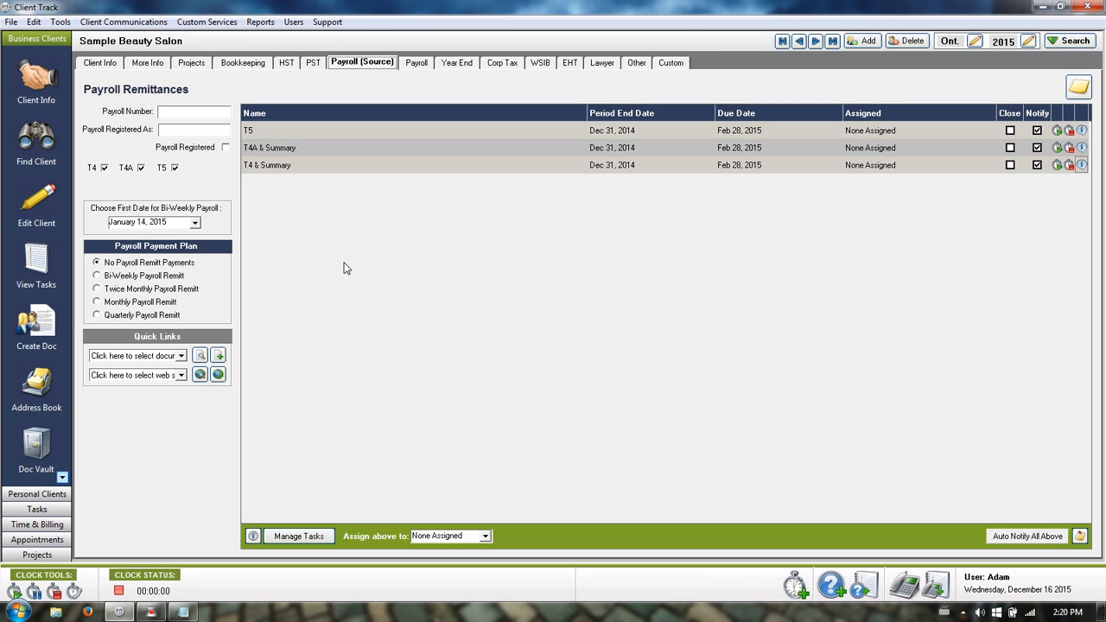
{"action": "left_click", "coordinate": [672, 63]}
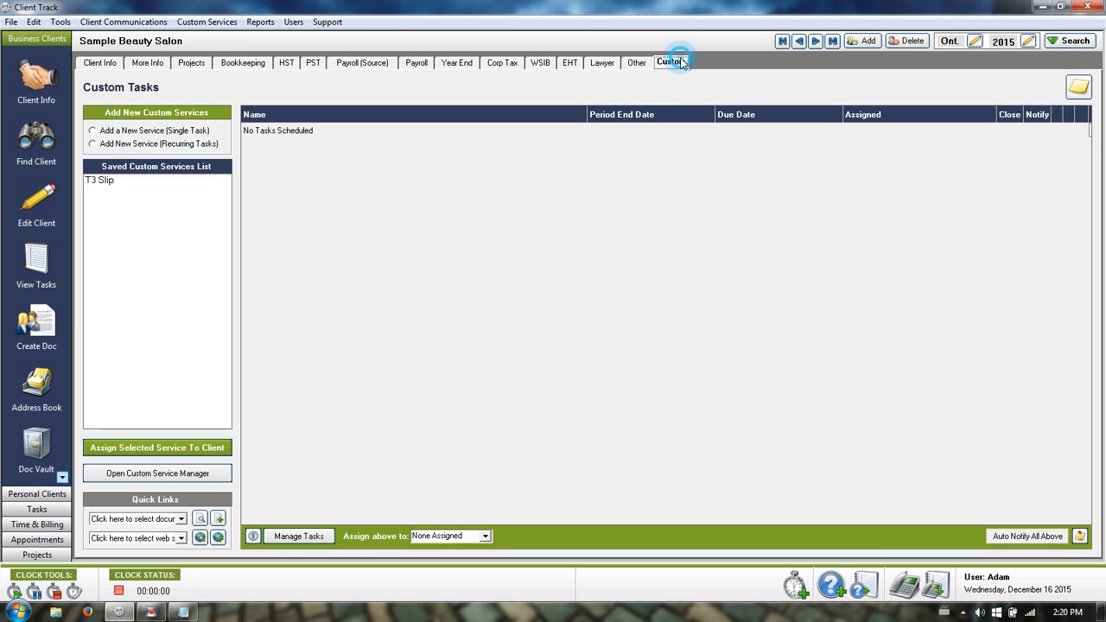
{"action": "left_click", "coordinate": [219, 143]}
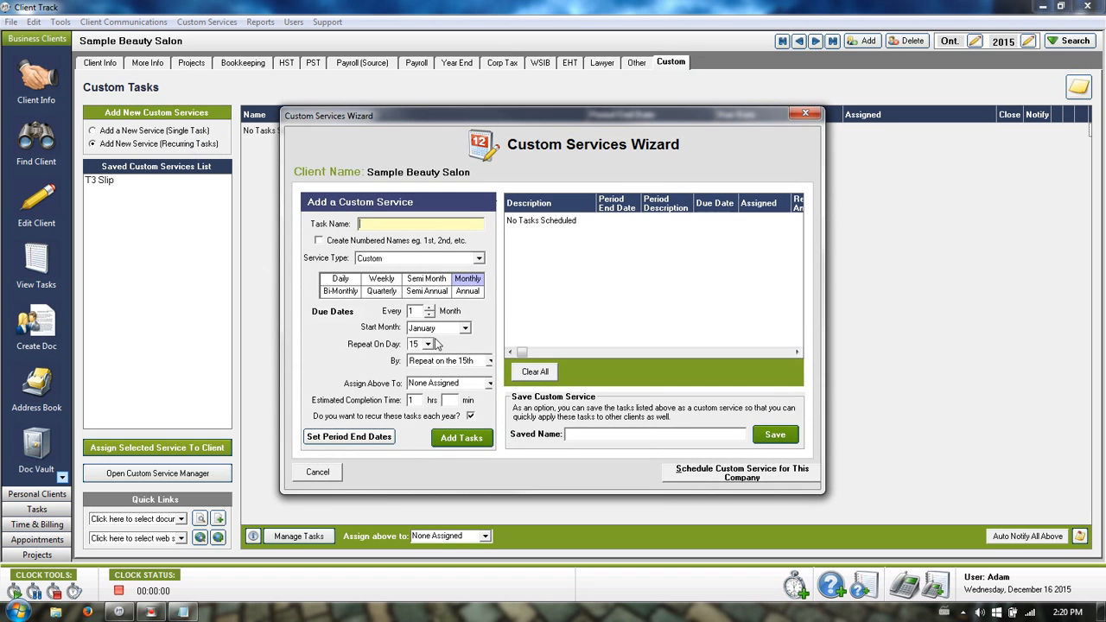
{"action": "left_click", "coordinate": [476, 291]}
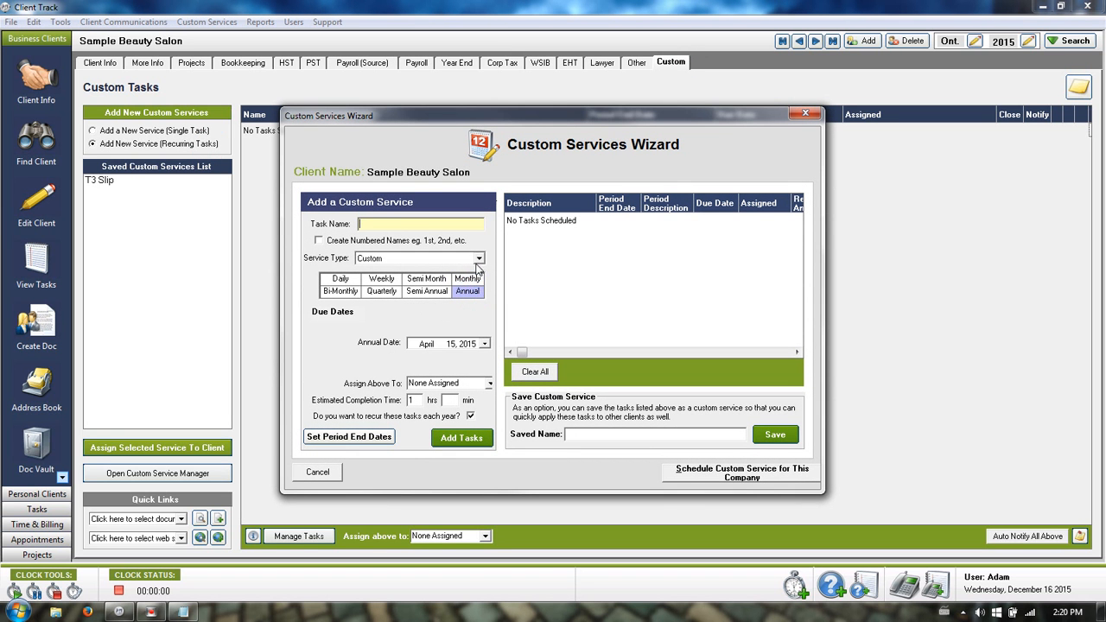
{"action": "left_click", "coordinate": [479, 258]}
{"action": "left_click", "coordinate": [480, 273]}
{"action": "left_click", "coordinate": [481, 273]}
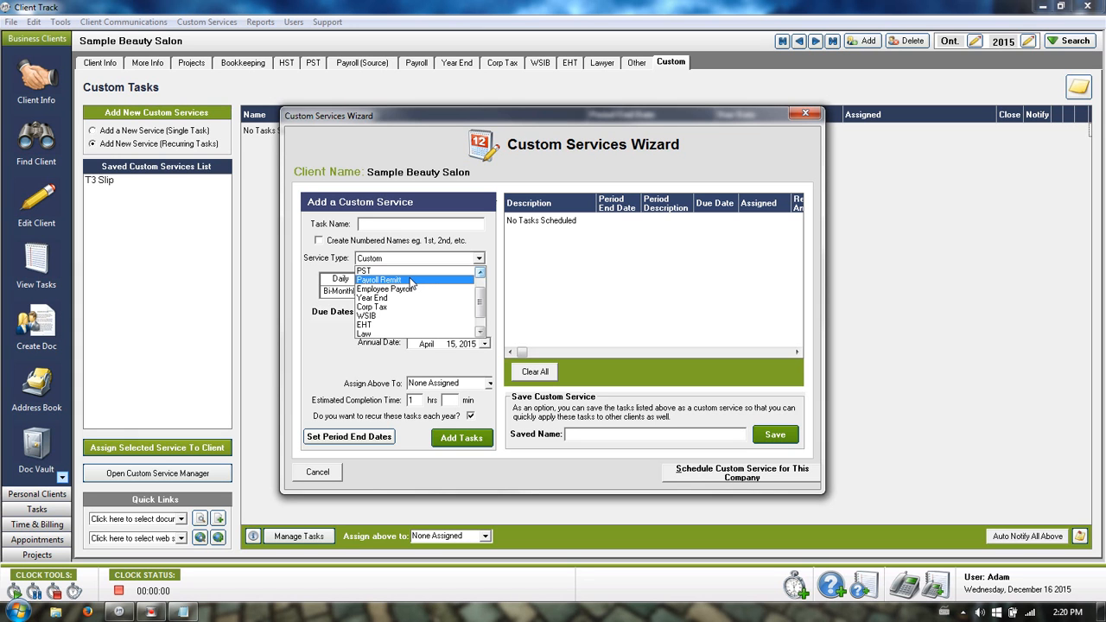
{"action": "left_click", "coordinate": [410, 281]}
{"action": "left_click", "coordinate": [390, 226]}
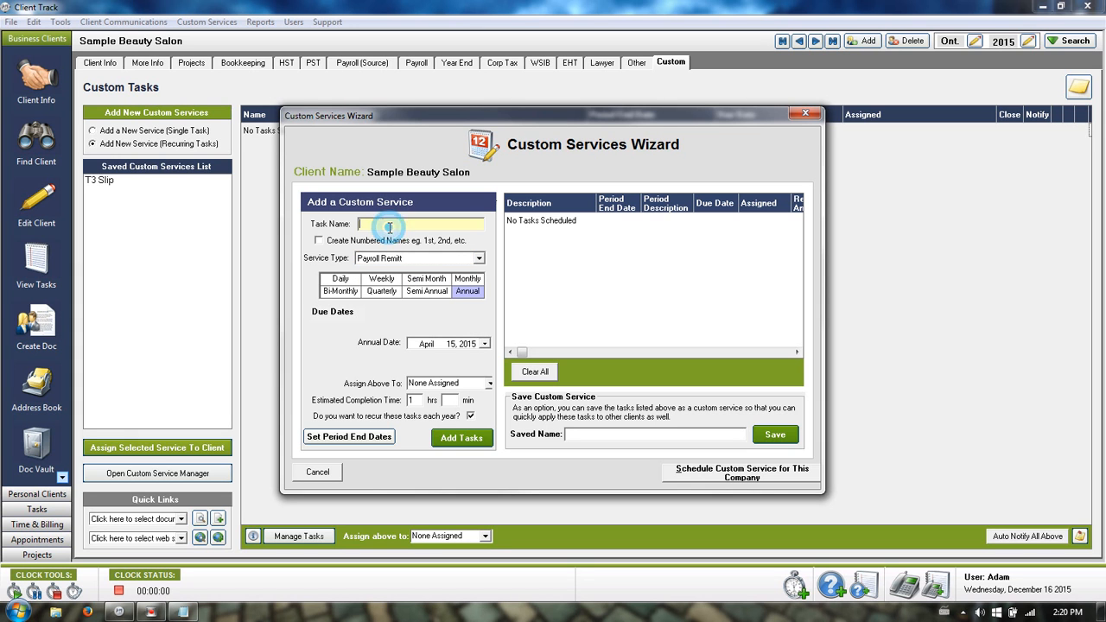
{"action": "type", "text": "T3"}
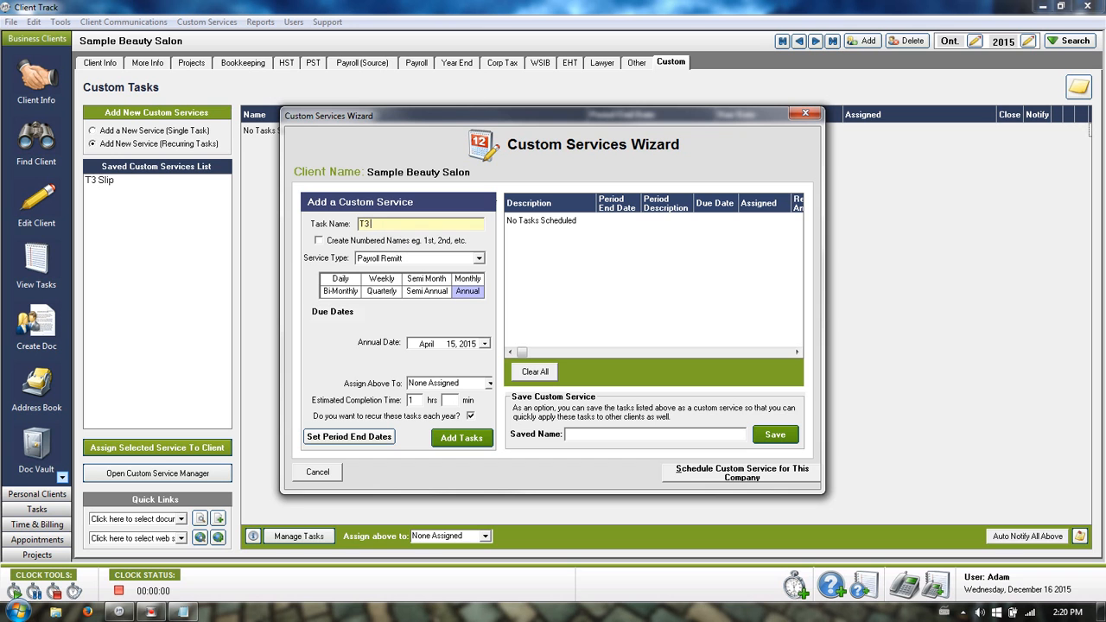
{"action": "type", "text": " slip"}
{"action": "left_click", "coordinate": [485, 344]}
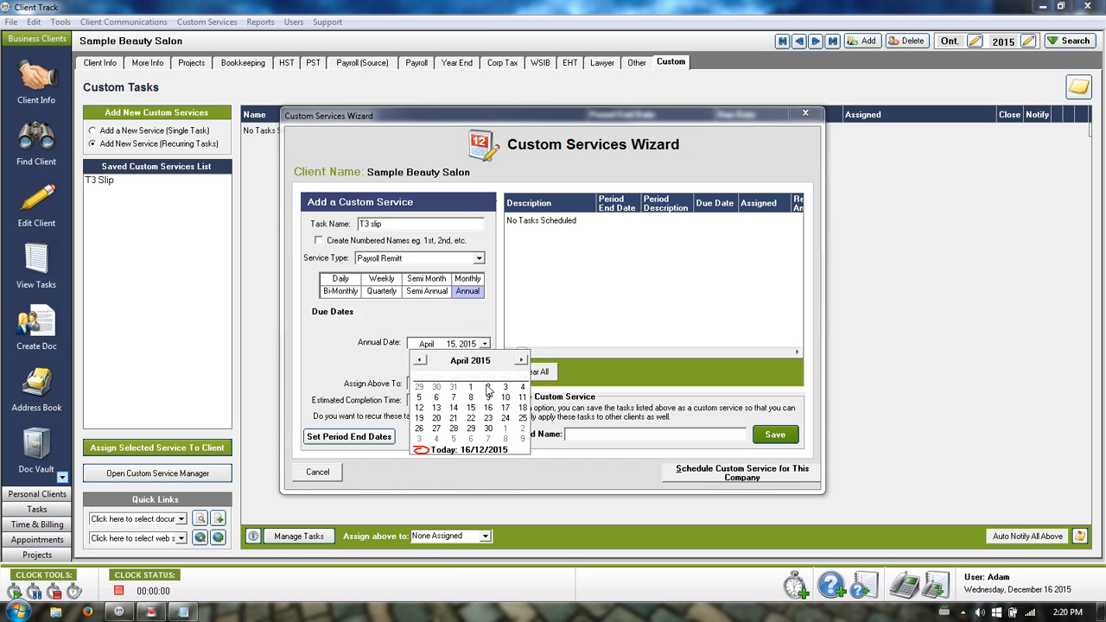
{"action": "left_click", "coordinate": [489, 428]}
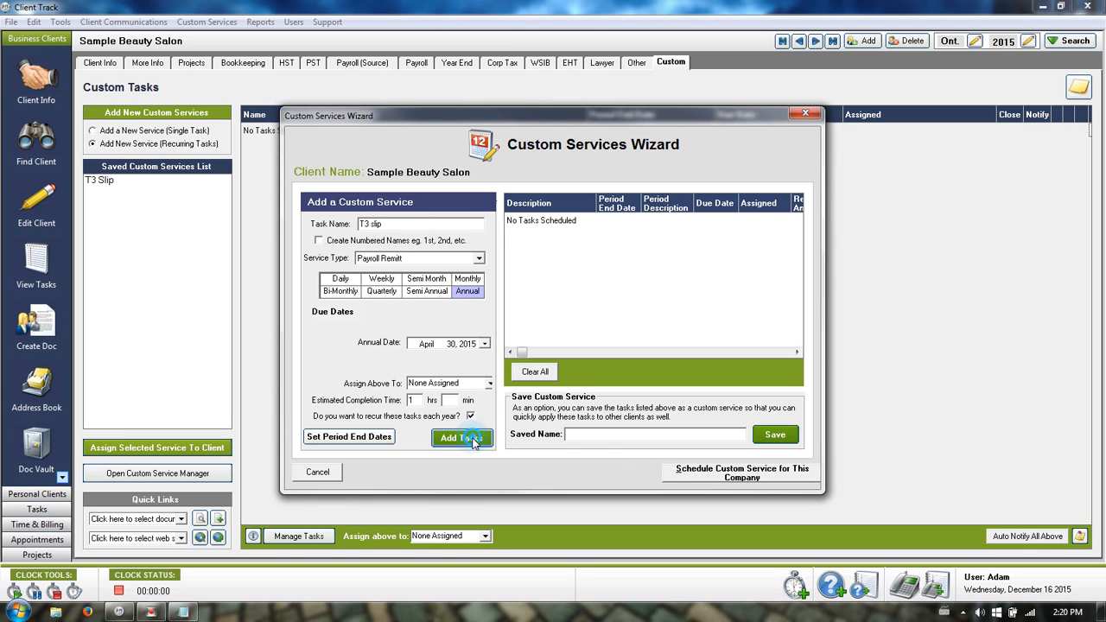
{"action": "left_click", "coordinate": [474, 439]}
{"action": "left_click", "coordinate": [601, 434]}
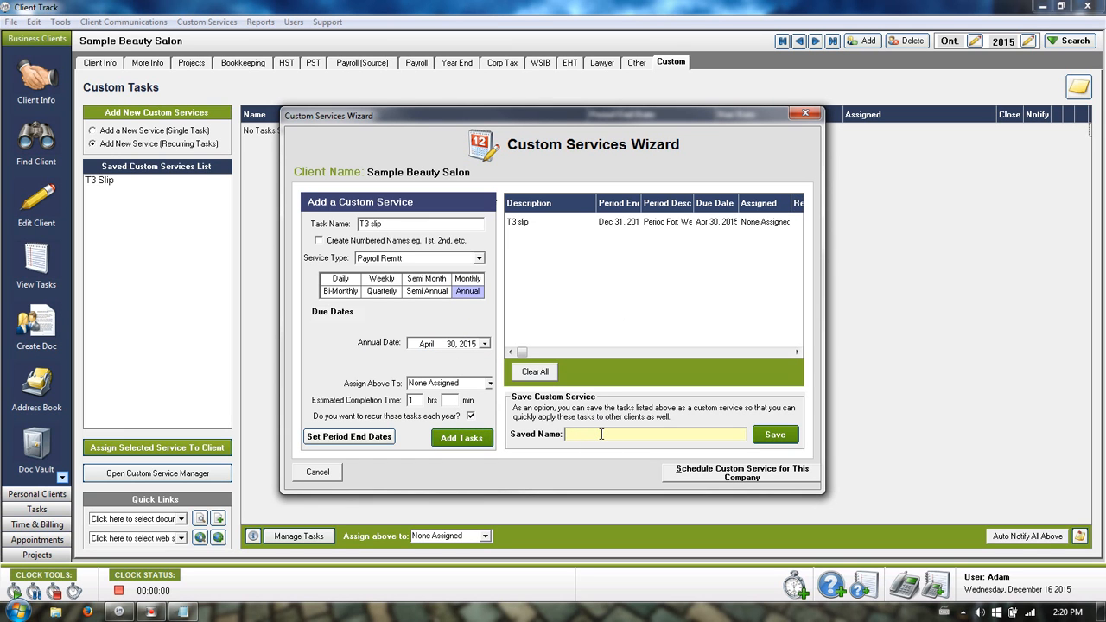
{"action": "type", "text": "T3 slip"}
{"action": "left_click", "coordinate": [313, 473]}
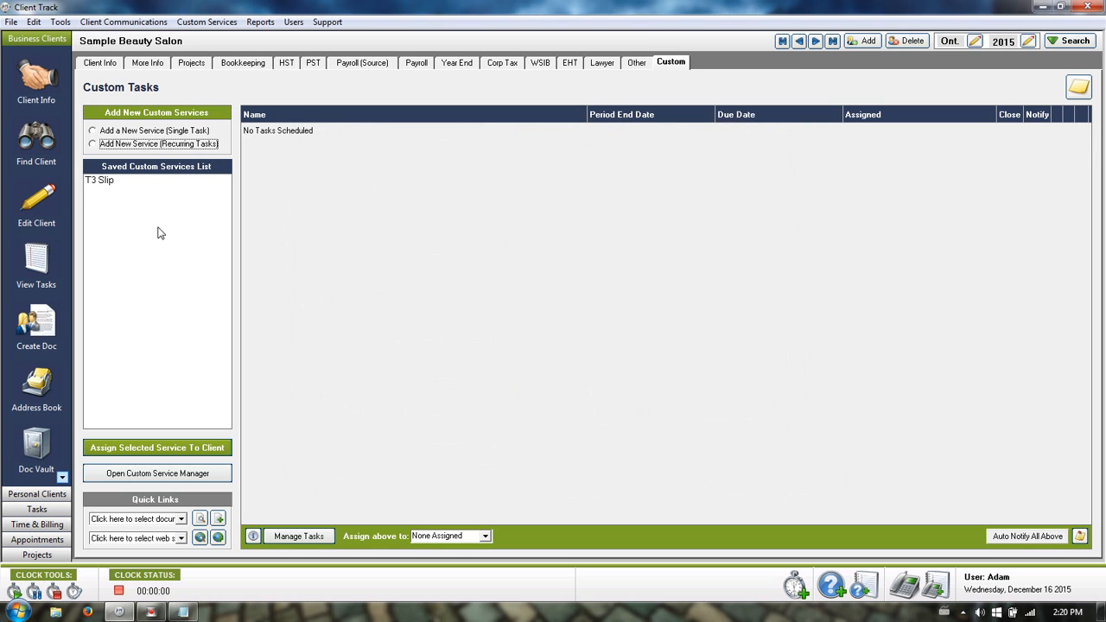
Assign the saved T3 Slip service to Sample Beauty Salon using its saved schedule.
{"action": "left_click", "coordinate": [105, 181]}
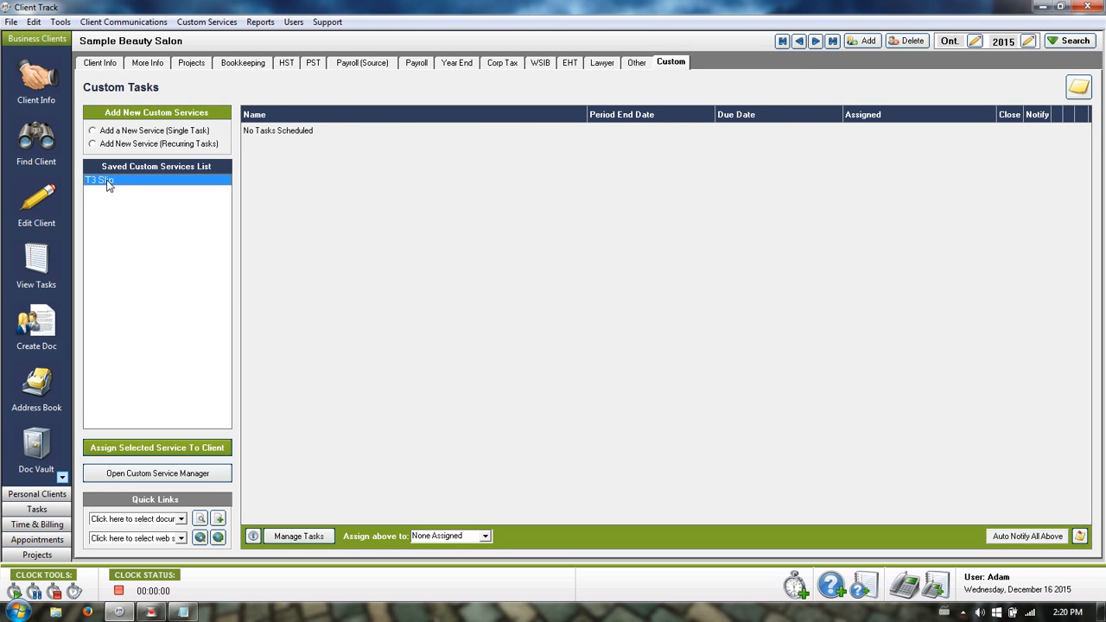
{"action": "left_click", "coordinate": [143, 447]}
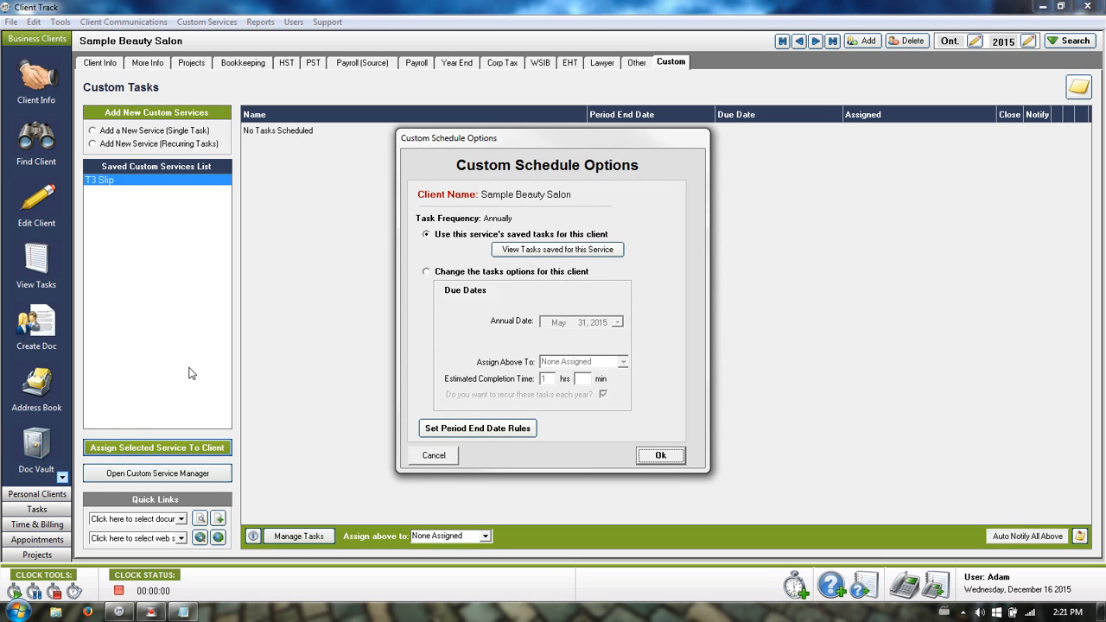
{"action": "left_click", "coordinate": [661, 456]}
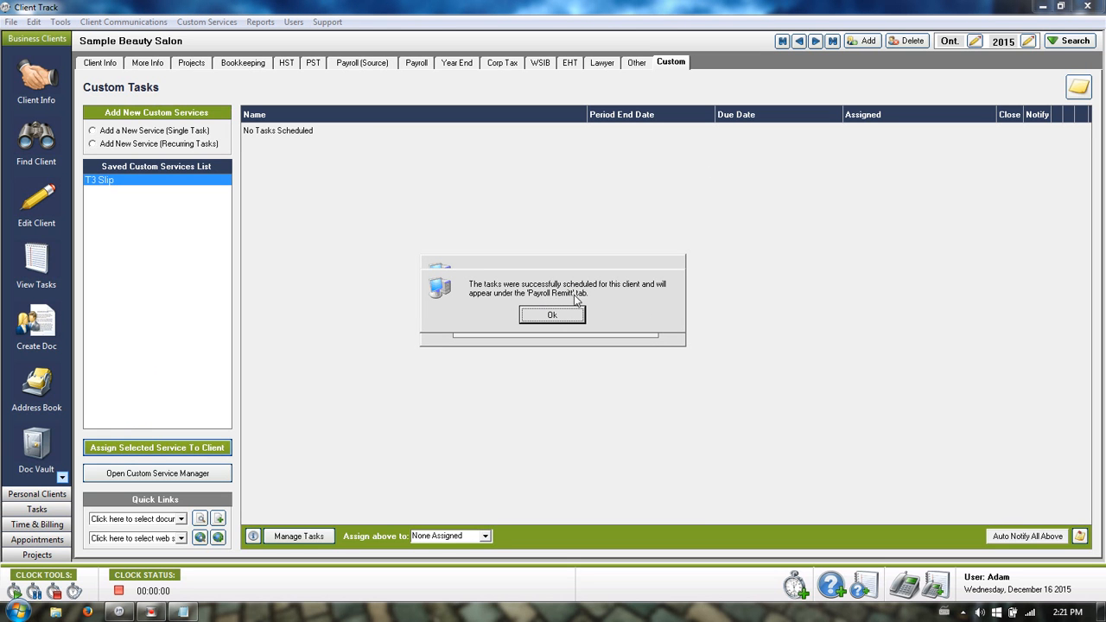
{"action": "left_click", "coordinate": [567, 315]}
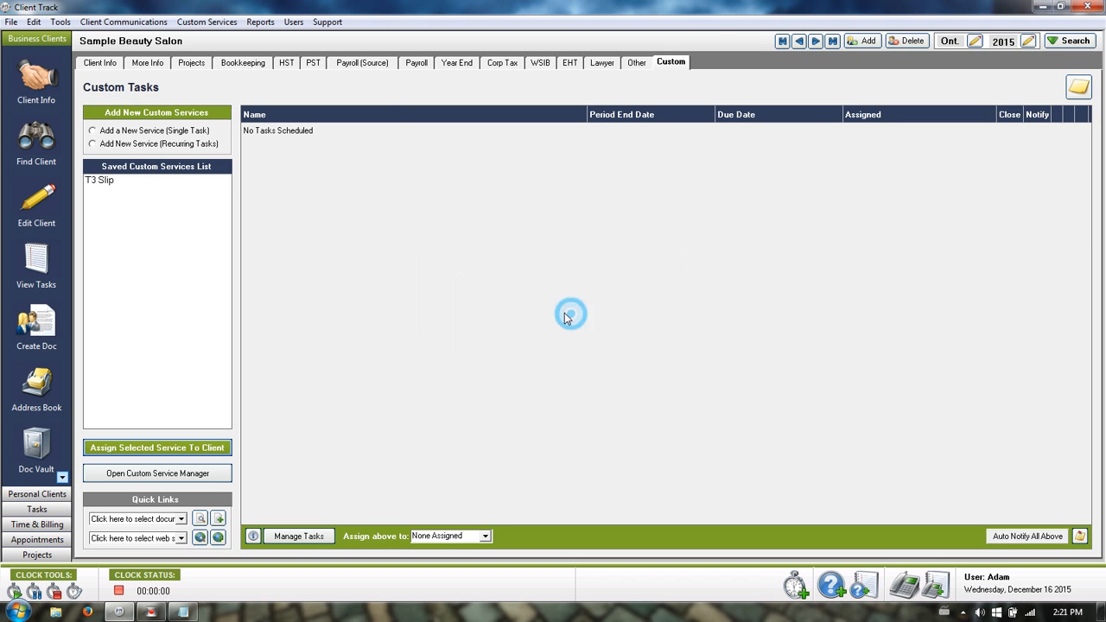
Review the T3 Slip task on the Payroll (Source) tab, then return to Custom Tasks.
{"action": "left_click", "coordinate": [367, 64]}
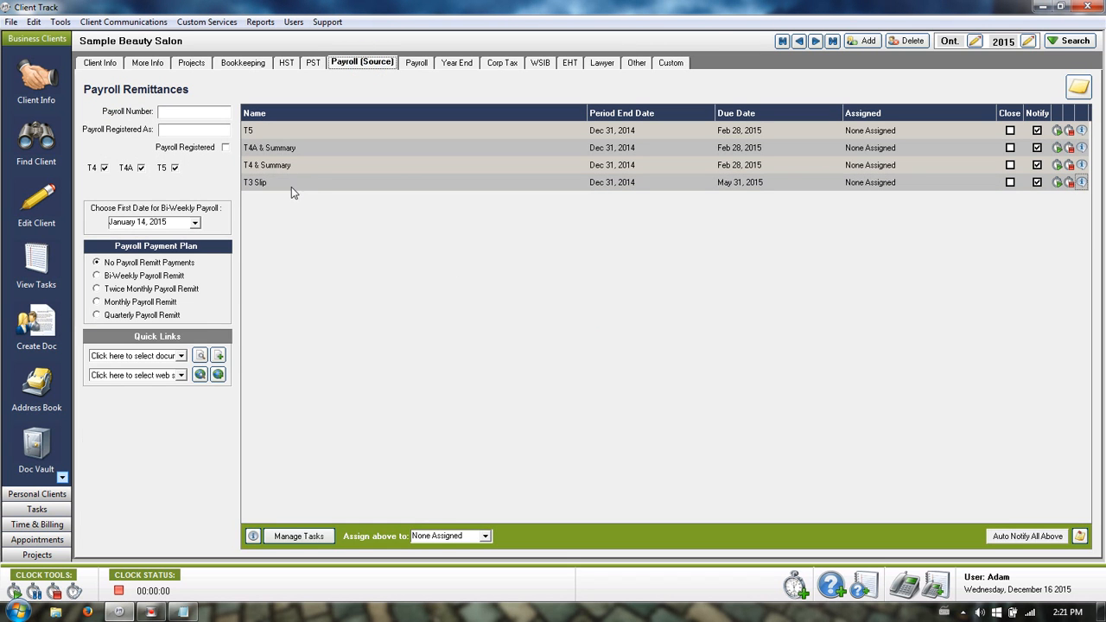
{"action": "double_click", "coordinate": [253, 182]}
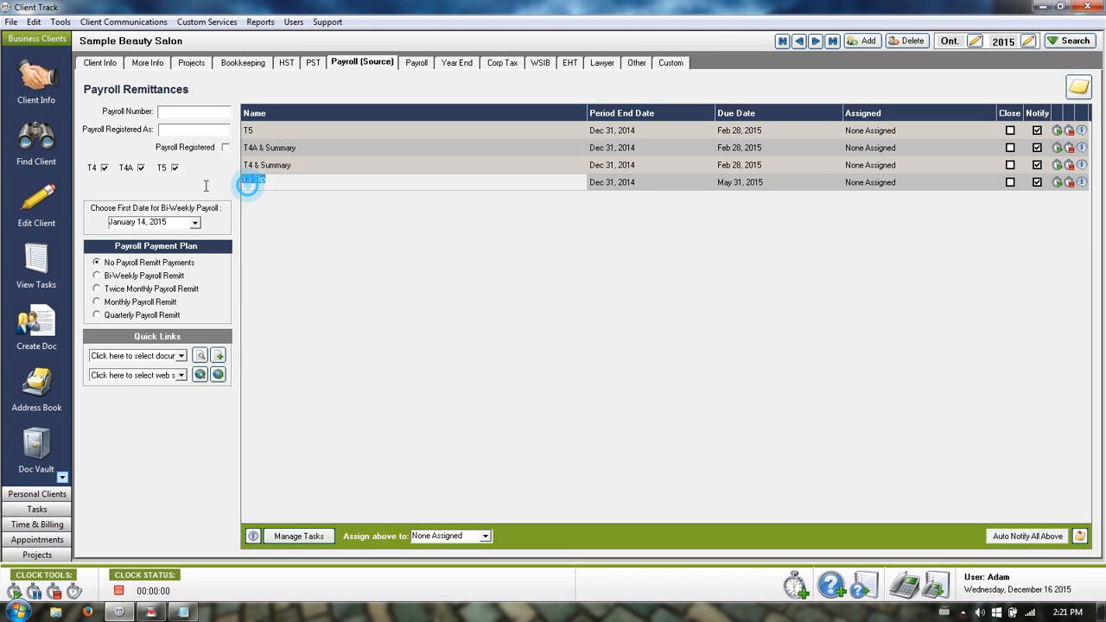
{"action": "left_click", "coordinate": [285, 238]}
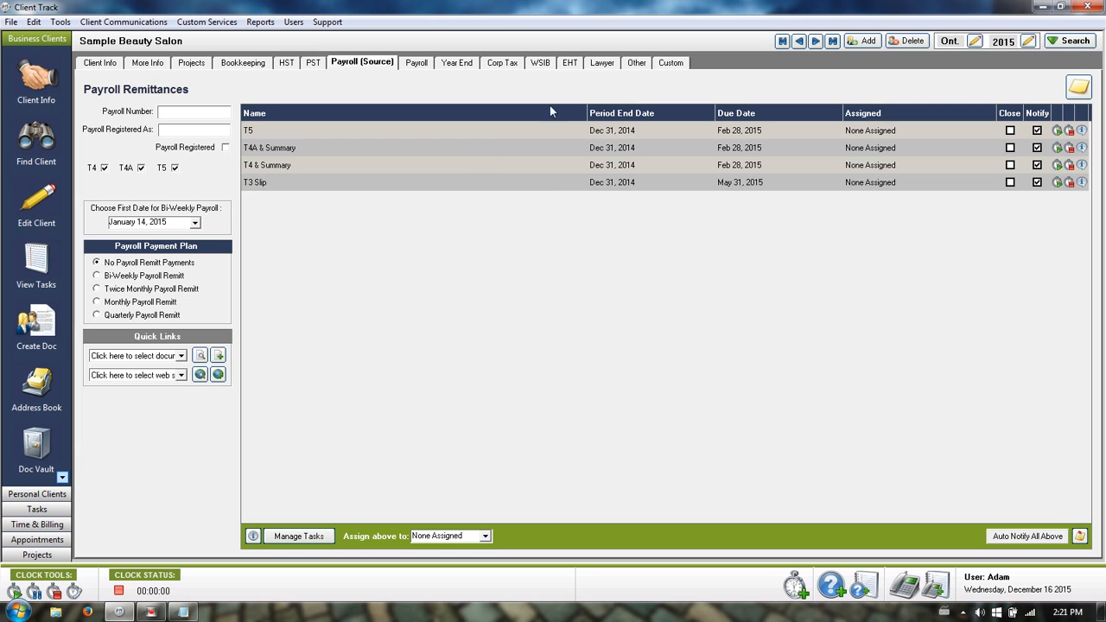
{"action": "left_click", "coordinate": [667, 66]}
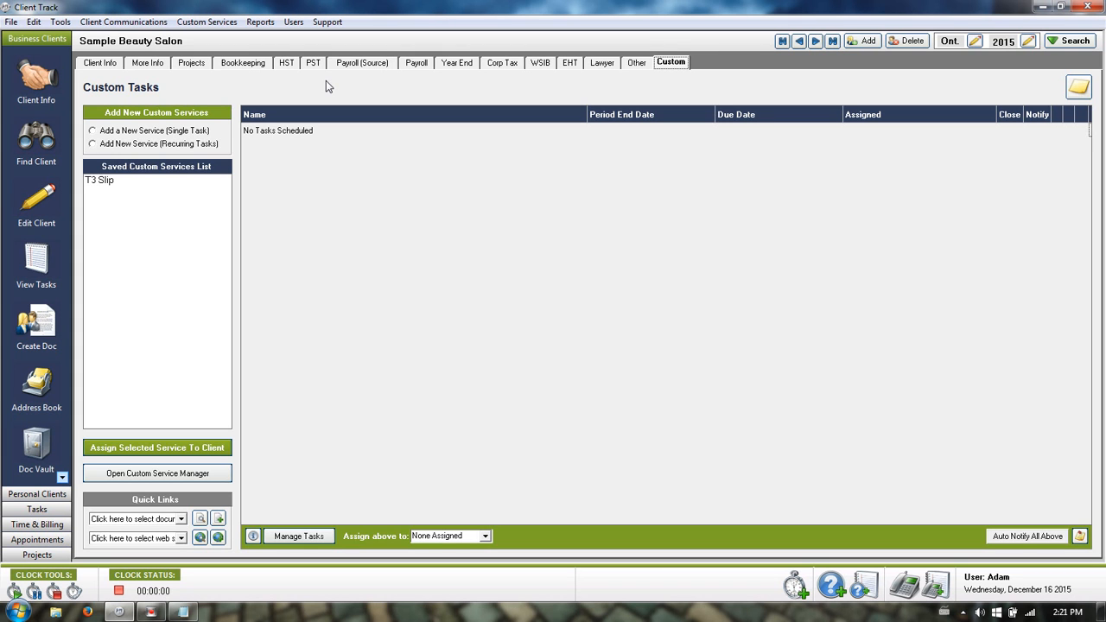
{"action": "left_click", "coordinate": [96, 64]}
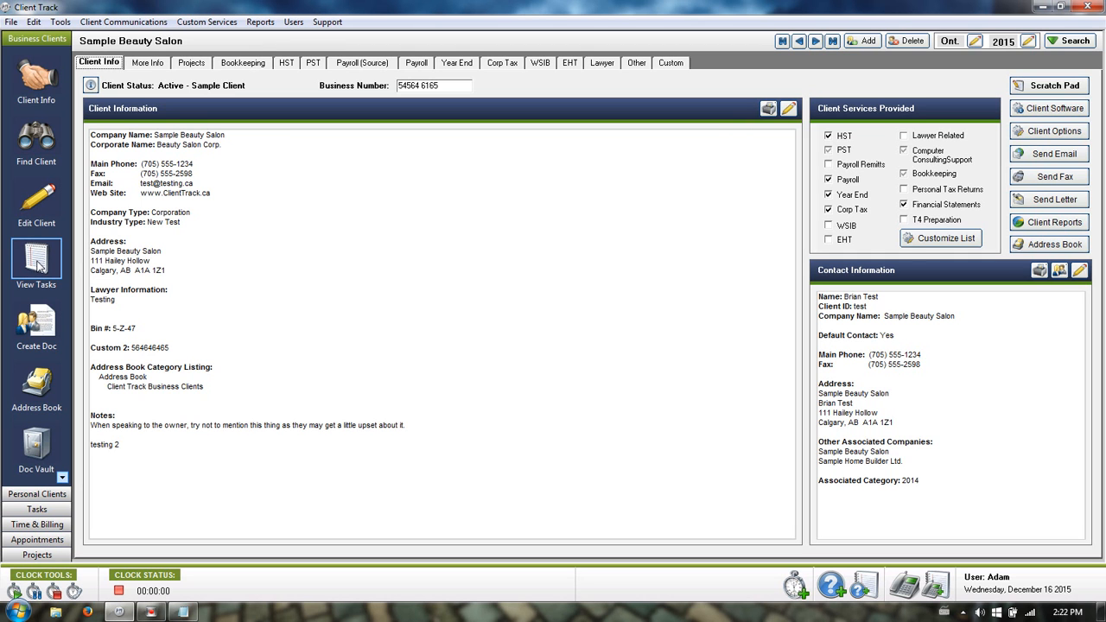
{"action": "left_click", "coordinate": [54, 510]}
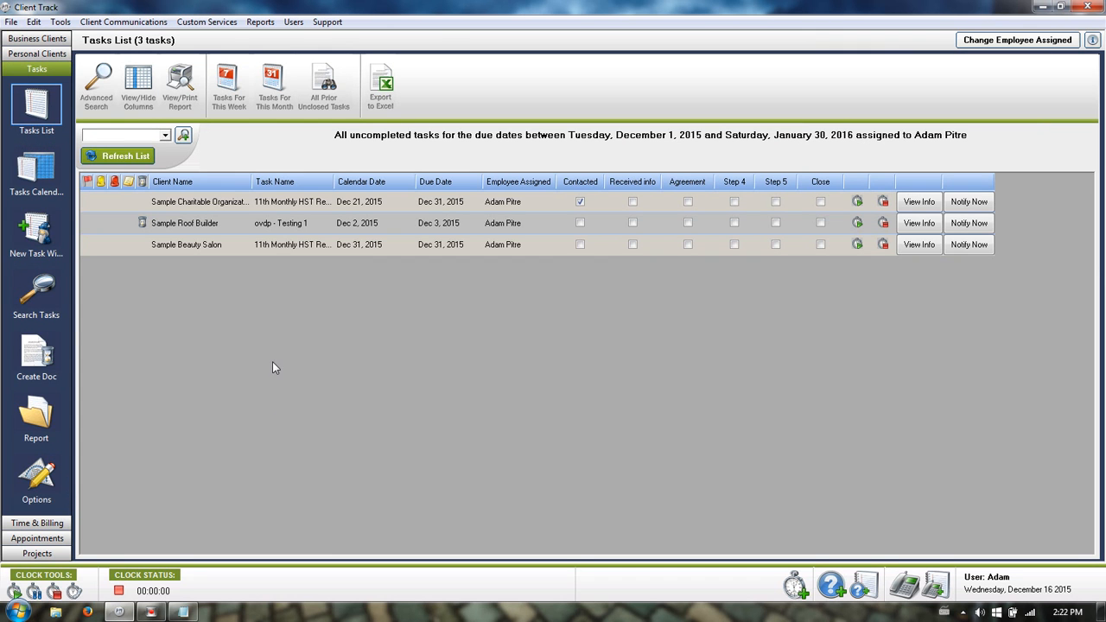
In the Tasks Calendar, move ovdp - Testing 1 from Dec 2 to Dec 1, 2015.
{"action": "left_click", "coordinate": [35, 174]}
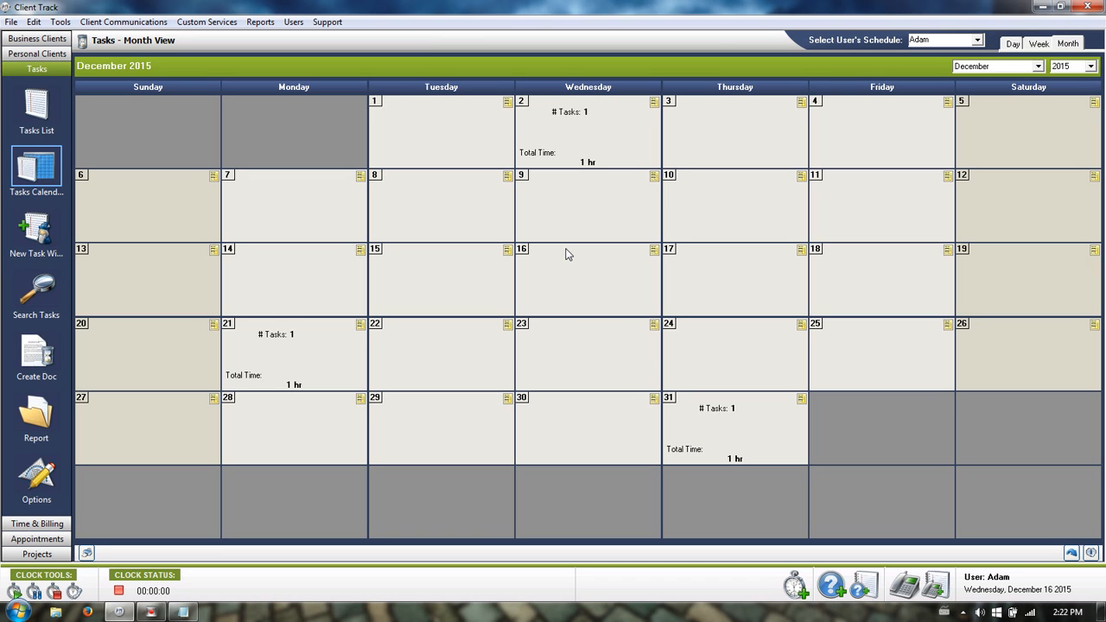
{"action": "left_click", "coordinate": [585, 137]}
{"action": "left_click_drag", "start_coordinate": [580, 261], "coordinate": [510, 173]}
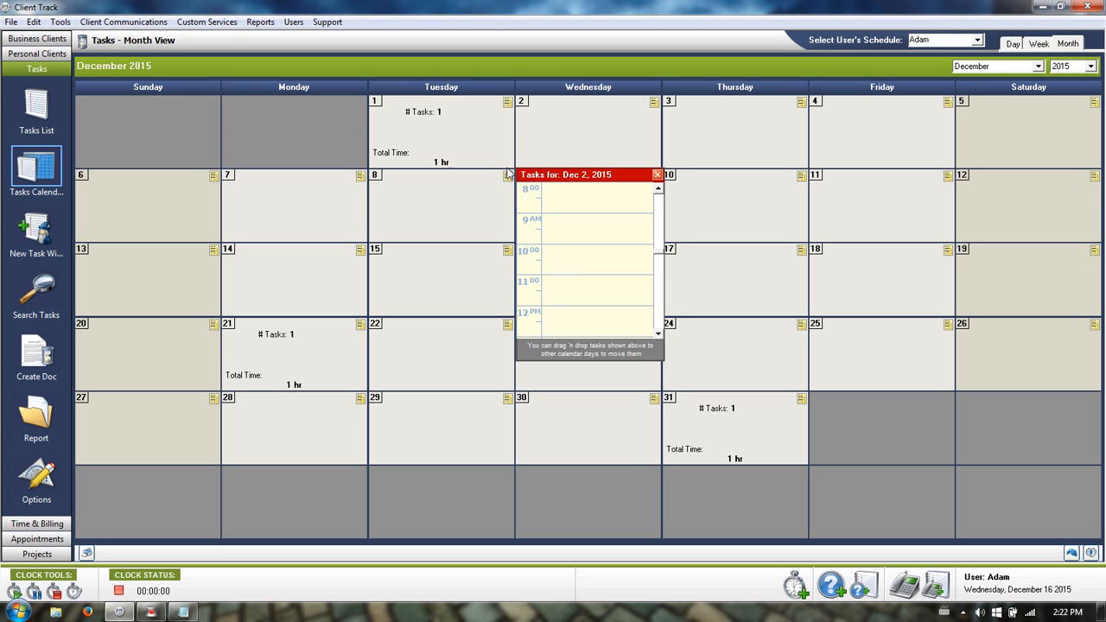
{"action": "left_click", "coordinate": [657, 174]}
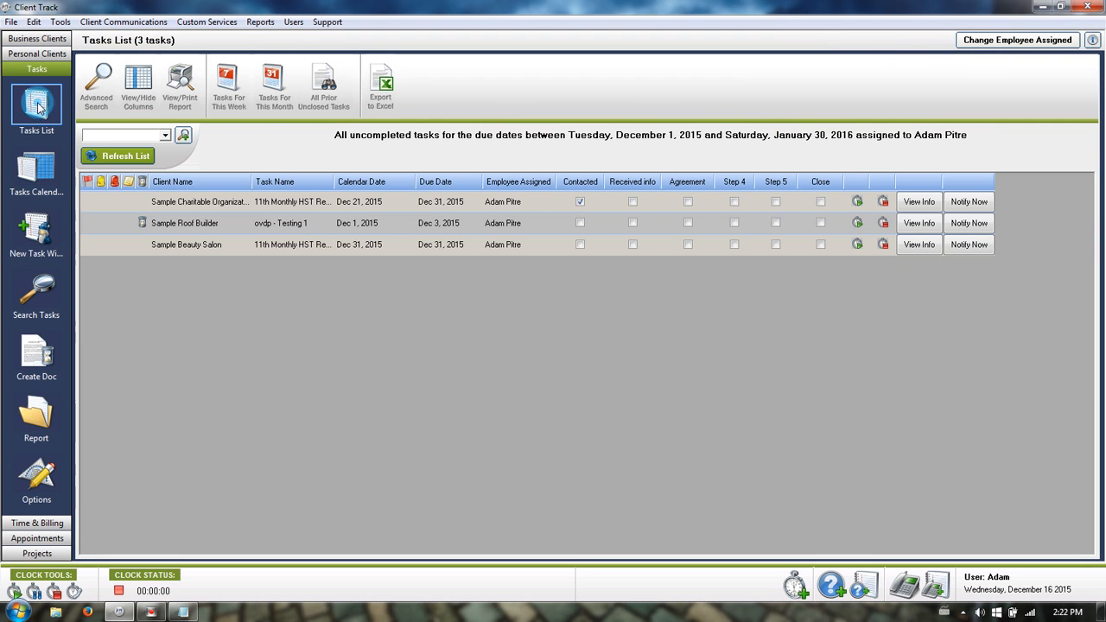
{"action": "left_click", "coordinate": [40, 110]}
{"action": "left_click", "coordinate": [150, 79]}
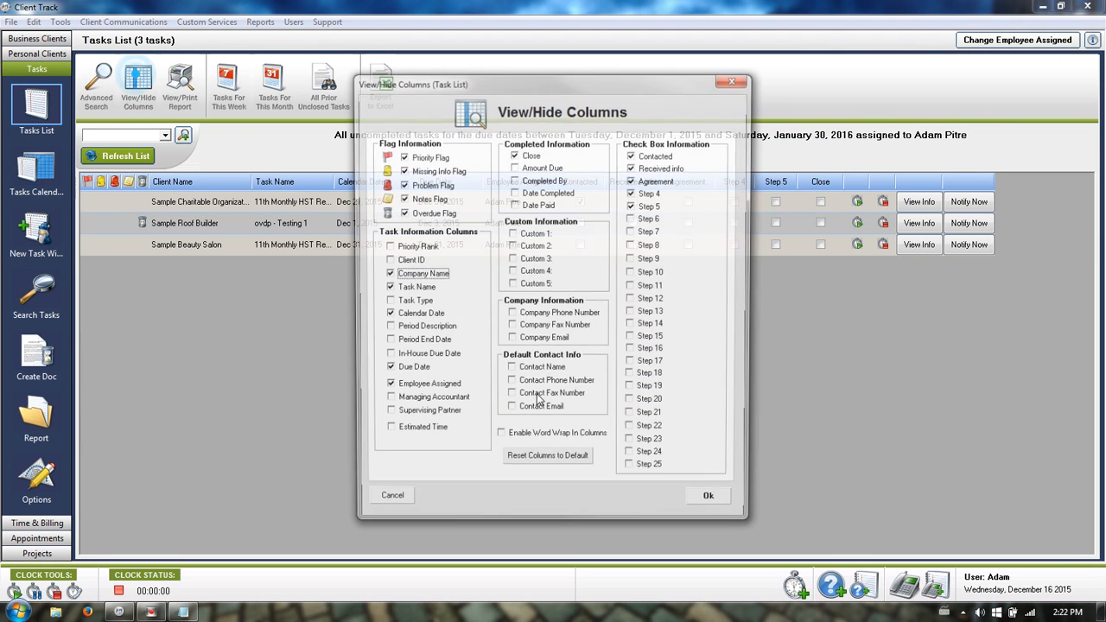
Hide the Contacted, Received info, Agreement, Step 4 and Step 5 columns.
{"action": "left_click", "coordinate": [633, 154]}
{"action": "left_click", "coordinate": [633, 168]}
{"action": "left_click", "coordinate": [633, 180]}
{"action": "left_click", "coordinate": [632, 193]}
{"action": "left_click", "coordinate": [633, 206]}
Show Client ID and Priority Rank, hide Calendar Date, then list this month's tasks.
{"action": "left_click", "coordinate": [387, 260]}
{"action": "left_click", "coordinate": [387, 247]}
{"action": "left_click", "coordinate": [386, 314]}
{"action": "left_click", "coordinate": [711, 503]}
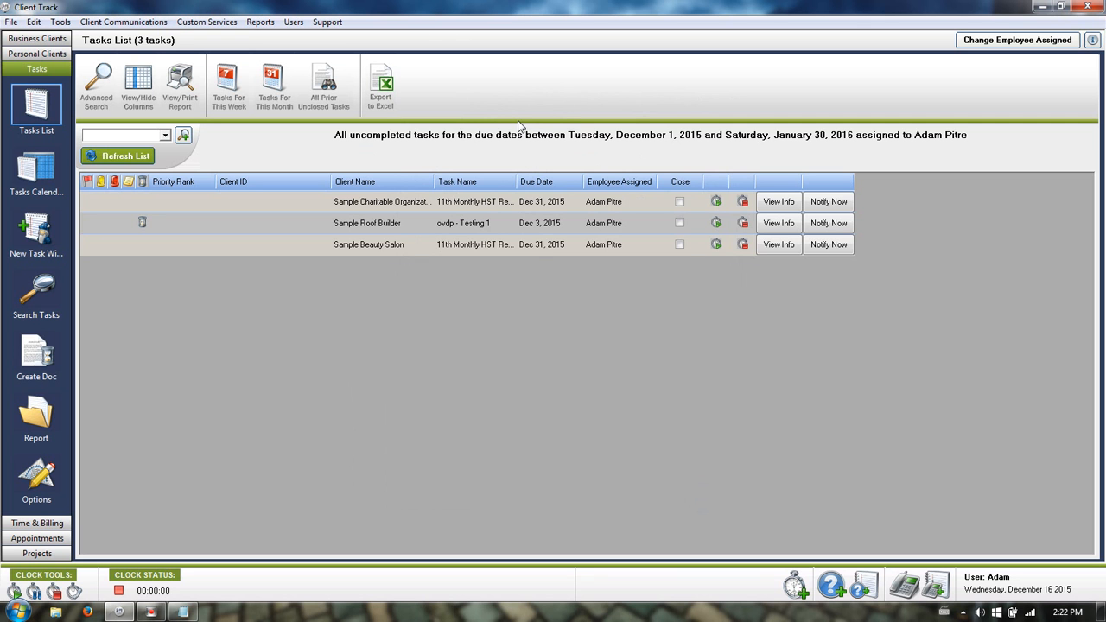
{"action": "left_click", "coordinate": [274, 86]}
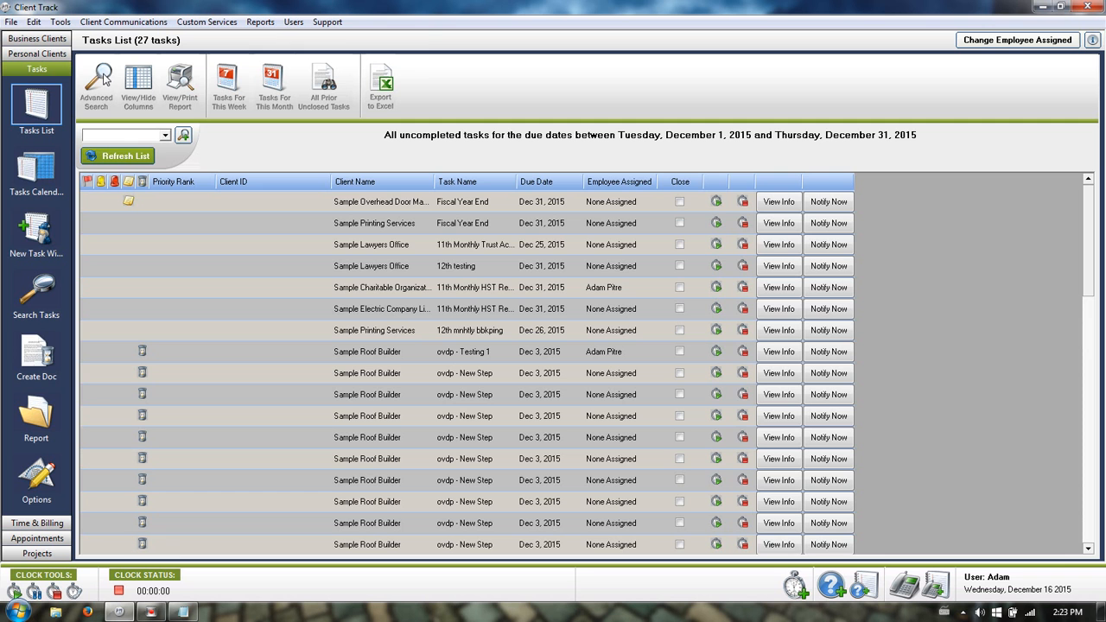
{"action": "left_click", "coordinate": [104, 77]}
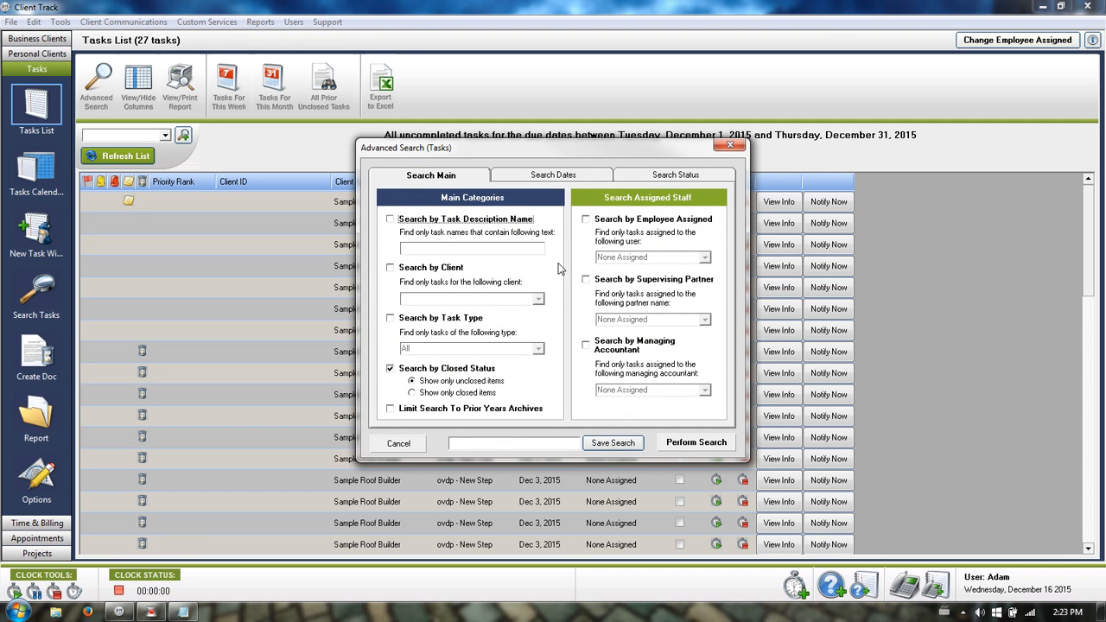
{"action": "left_click", "coordinate": [426, 269]}
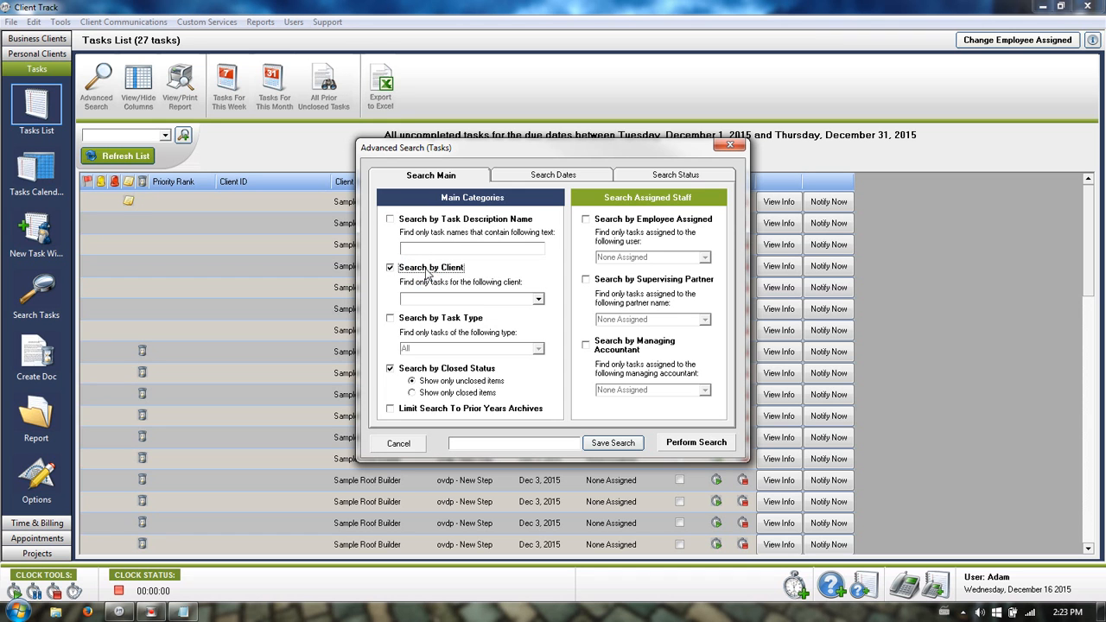
{"action": "left_click", "coordinate": [541, 300]}
{"action": "left_click", "coordinate": [452, 330]}
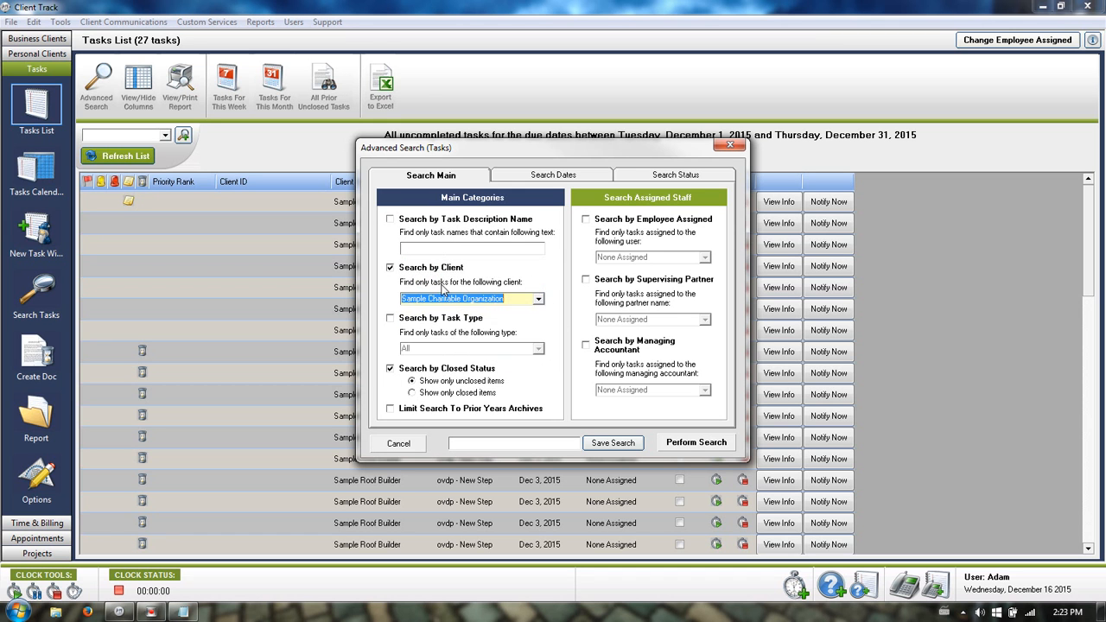
{"action": "left_click", "coordinate": [694, 450]}
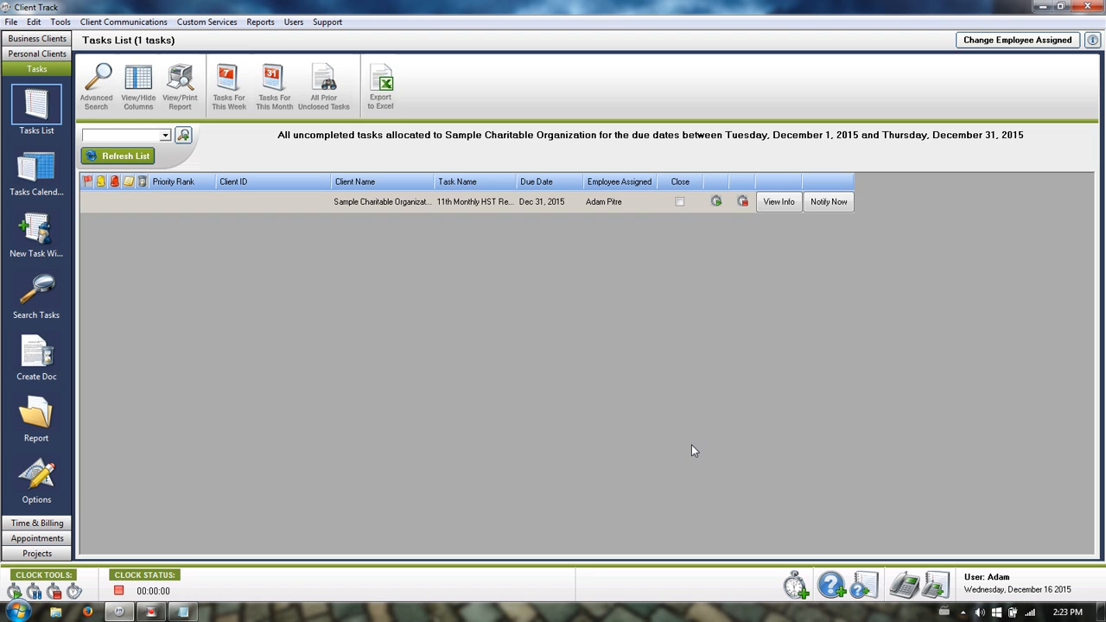
{"action": "left_click", "coordinate": [275, 82]}
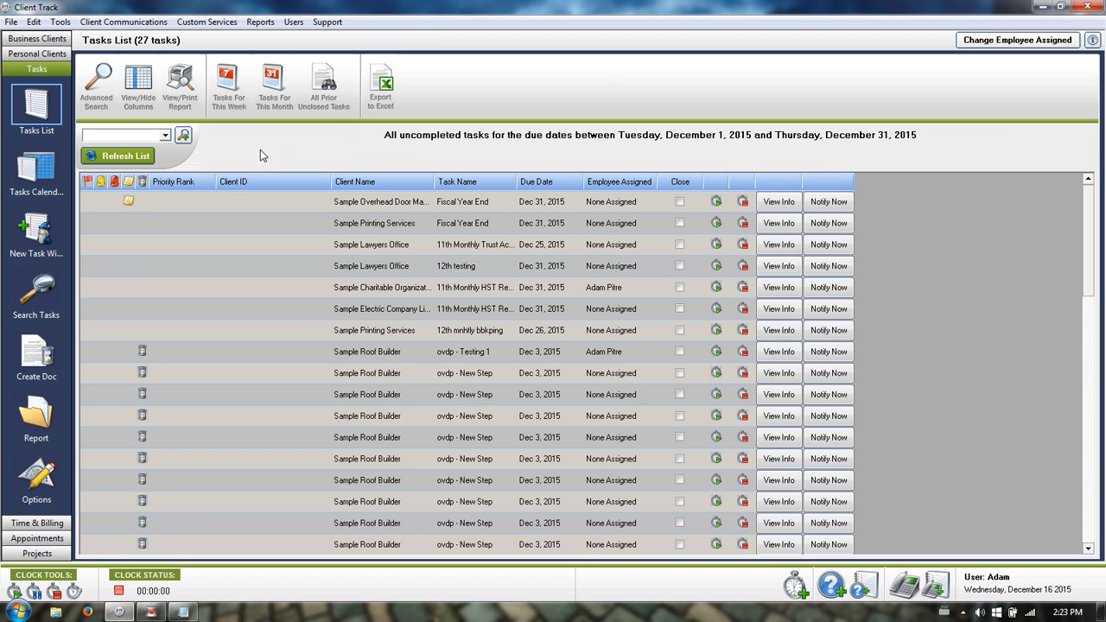
Hide the Priority Rank and Client ID columns and show Calendar Date in the Tasks List.
{"action": "left_click", "coordinate": [143, 82]}
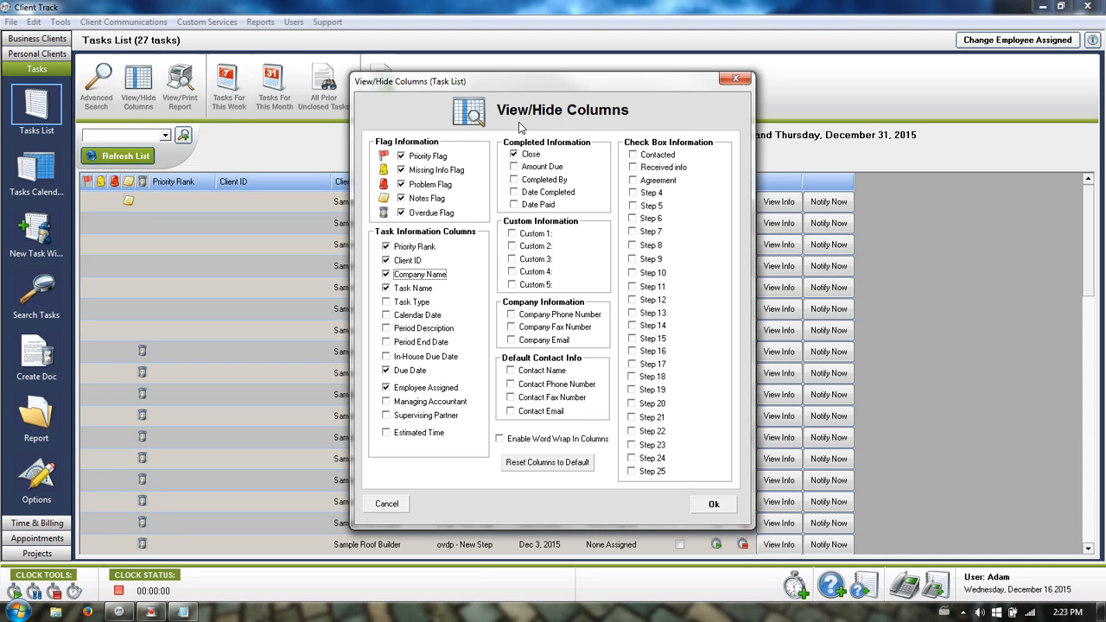
{"action": "left_click", "coordinate": [386, 247]}
{"action": "left_click", "coordinate": [386, 260]}
{"action": "left_click", "coordinate": [428, 315]}
{"action": "left_click", "coordinate": [712, 504]}
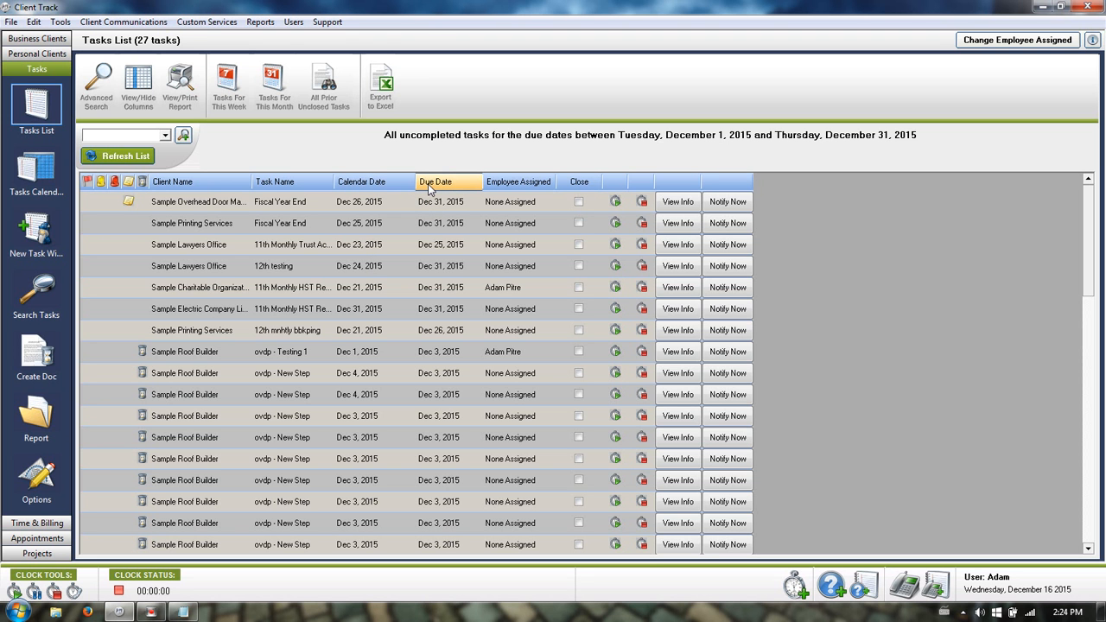
Show the Contacted, Received info, Agreement, Step 4 and Step 5 columns in the Tasks List.
{"action": "left_click", "coordinate": [140, 88]}
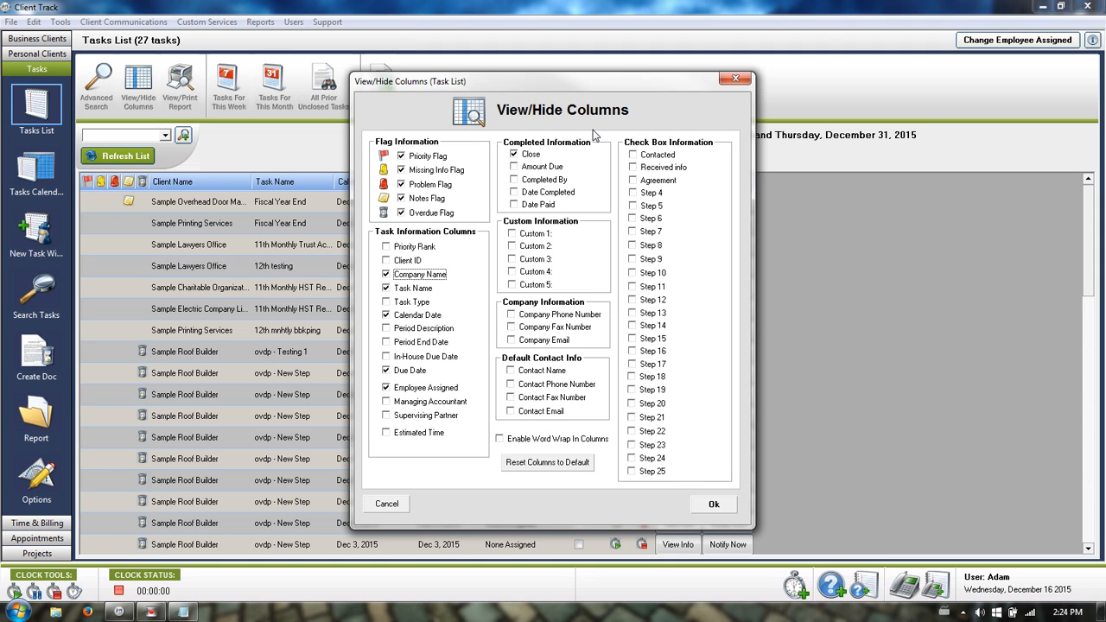
{"action": "left_click", "coordinate": [633, 155]}
{"action": "left_click", "coordinate": [633, 168]}
{"action": "left_click", "coordinate": [634, 180]}
{"action": "left_click", "coordinate": [633, 194]}
{"action": "left_click", "coordinate": [634, 207]}
{"action": "left_click", "coordinate": [722, 509]}
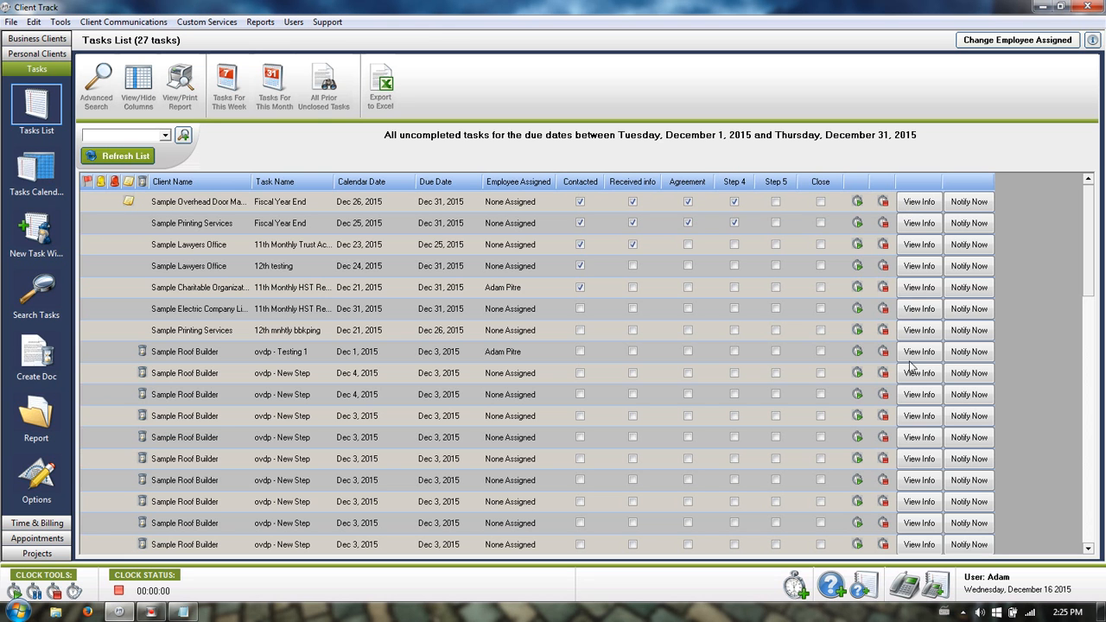
{"action": "left_click", "coordinate": [916, 313]}
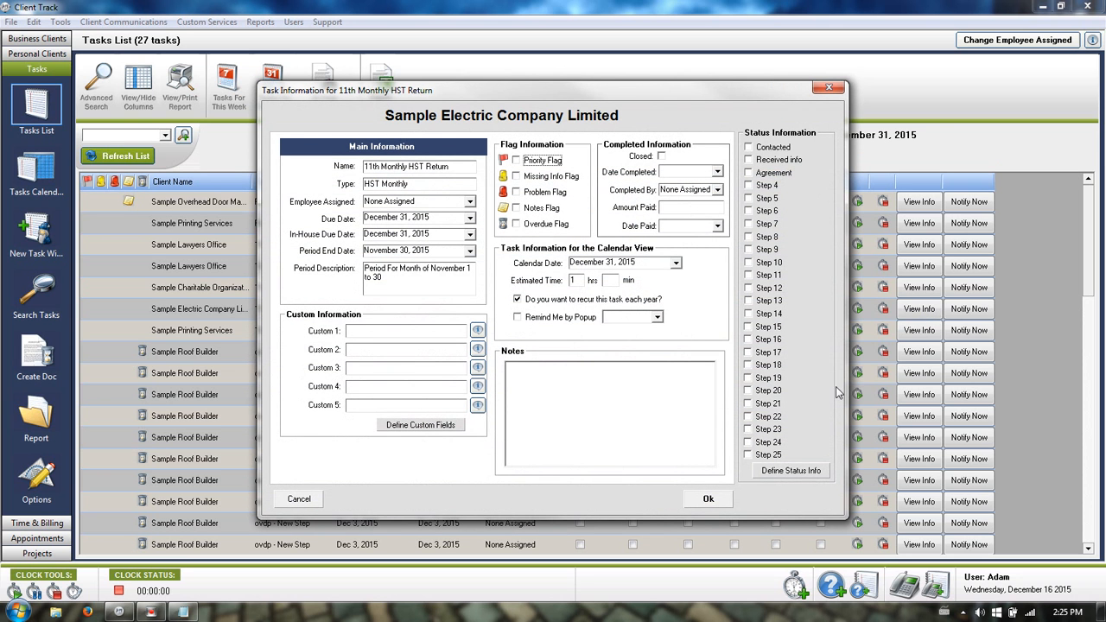
{"action": "left_click", "coordinate": [788, 473]}
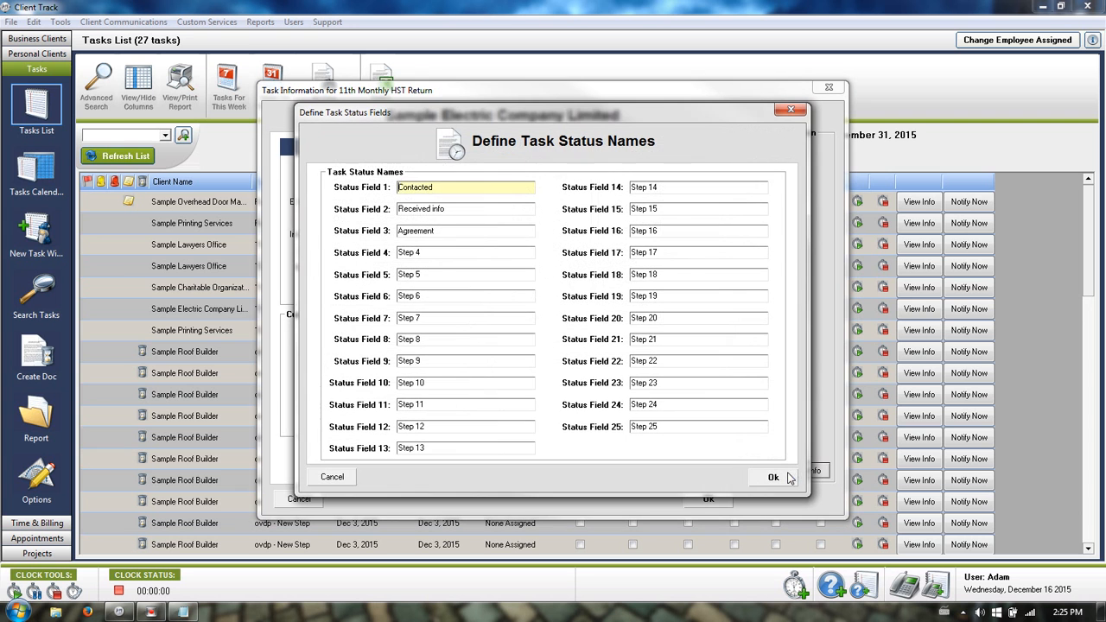
{"action": "left_click", "coordinate": [446, 187]}
{"action": "left_click", "coordinate": [337, 480]}
{"action": "left_click", "coordinate": [299, 498]}
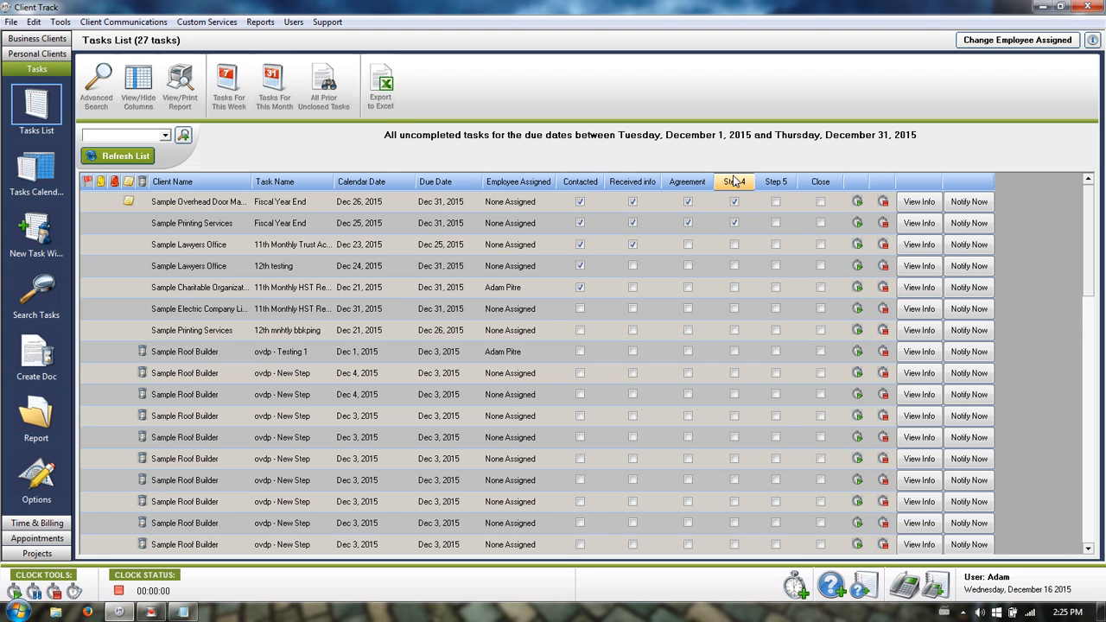
Sort tasks with contacted ones first, then tick Received info on the Sample Lawyers Office task.
{"action": "left_click", "coordinate": [579, 184]}
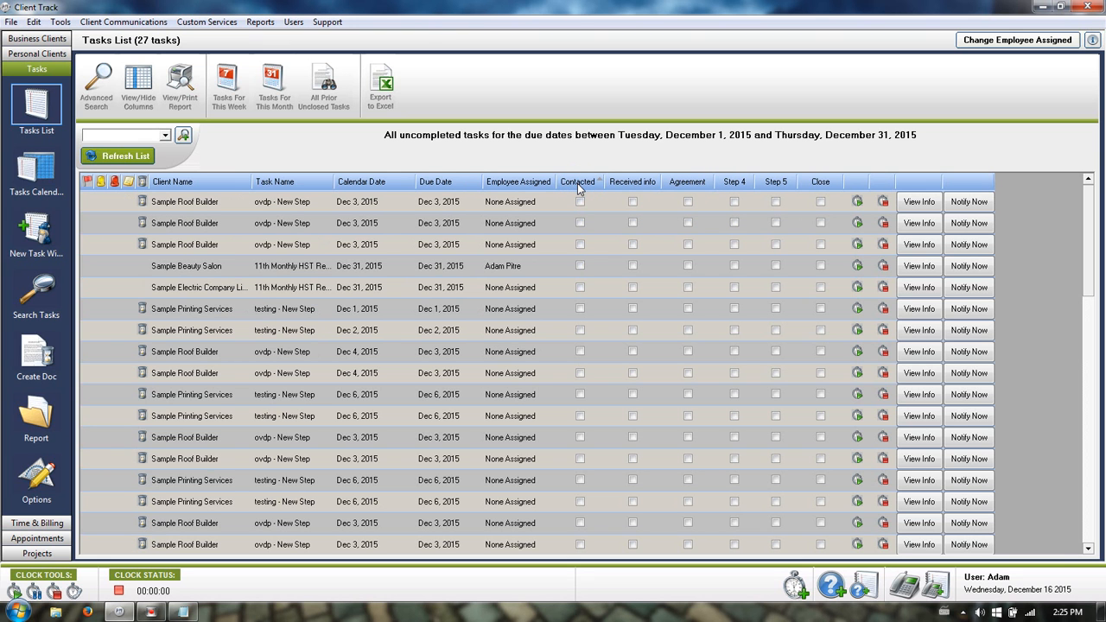
{"action": "left_click", "coordinate": [579, 185]}
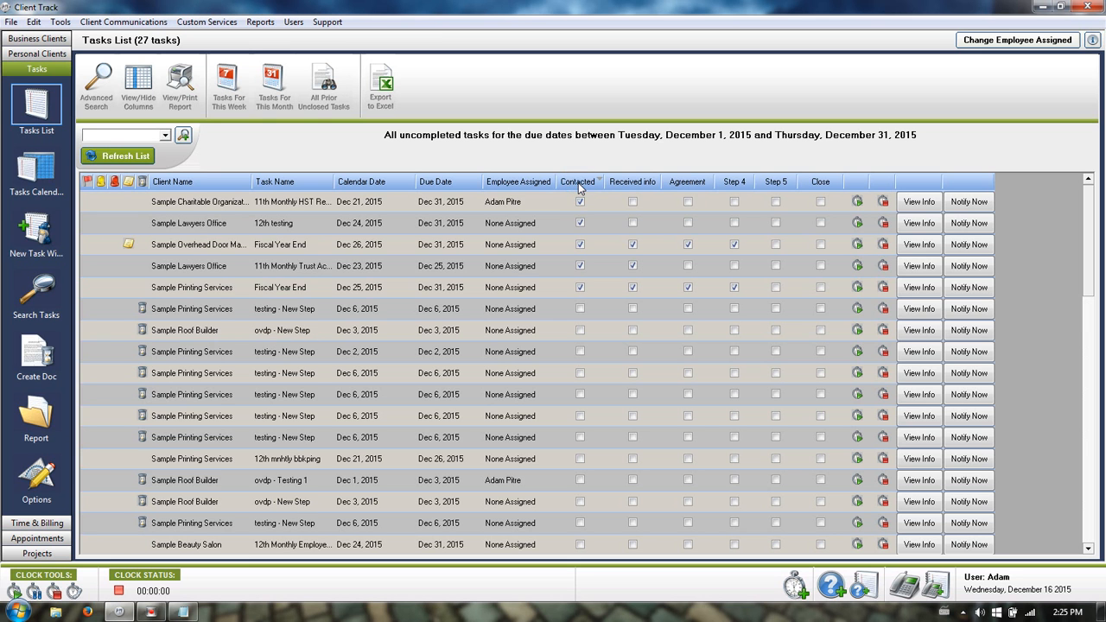
{"action": "left_click", "coordinate": [580, 185]}
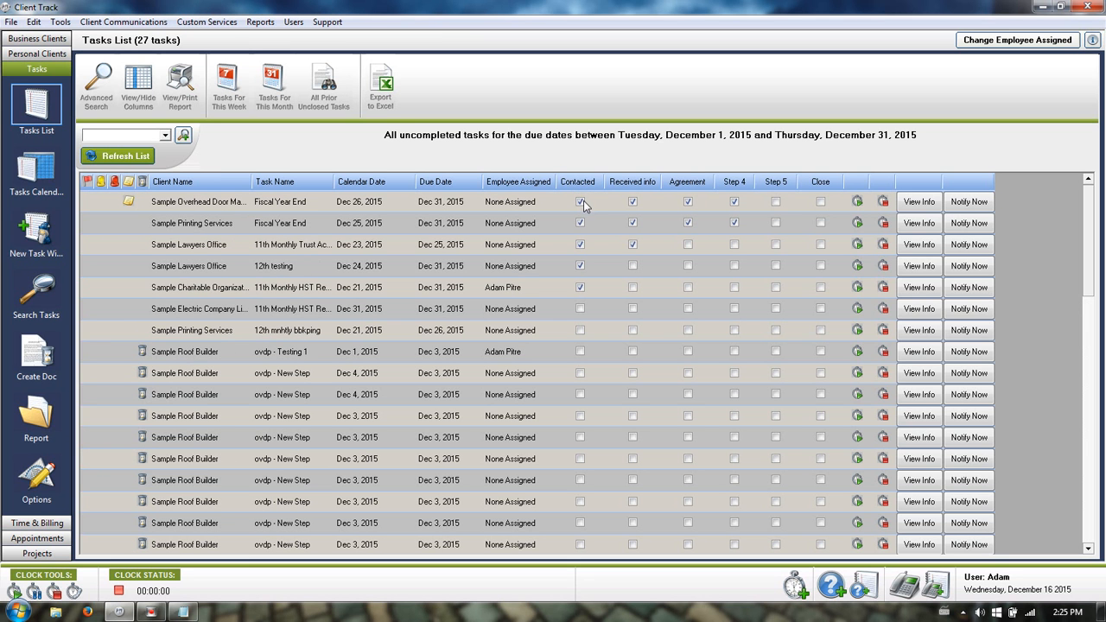
{"action": "left_click", "coordinate": [633, 268]}
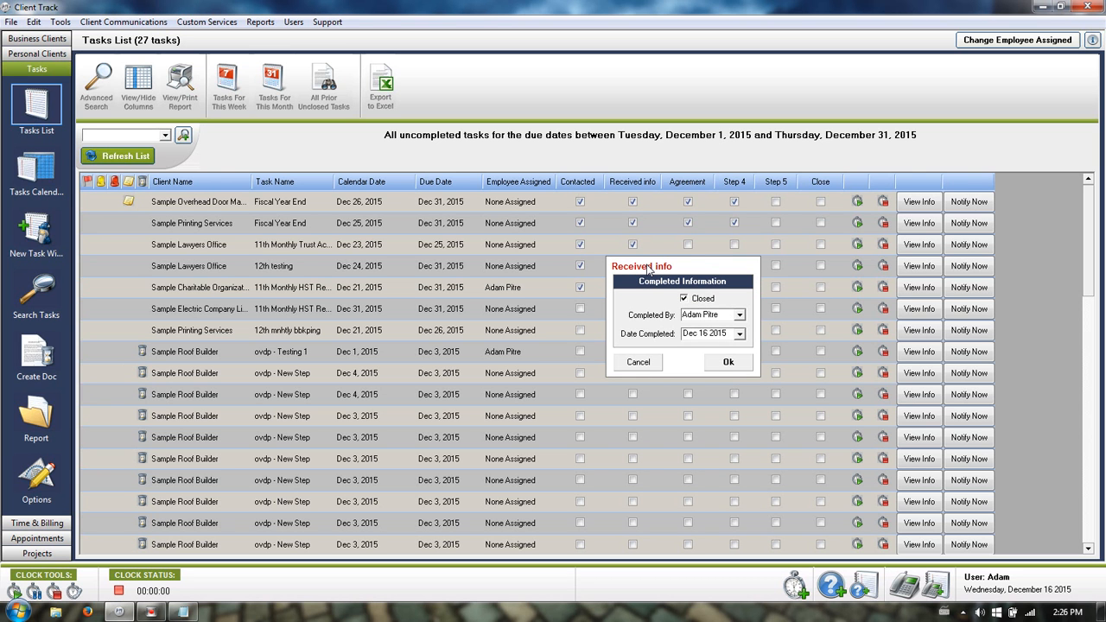
{"action": "left_click", "coordinate": [639, 362]}
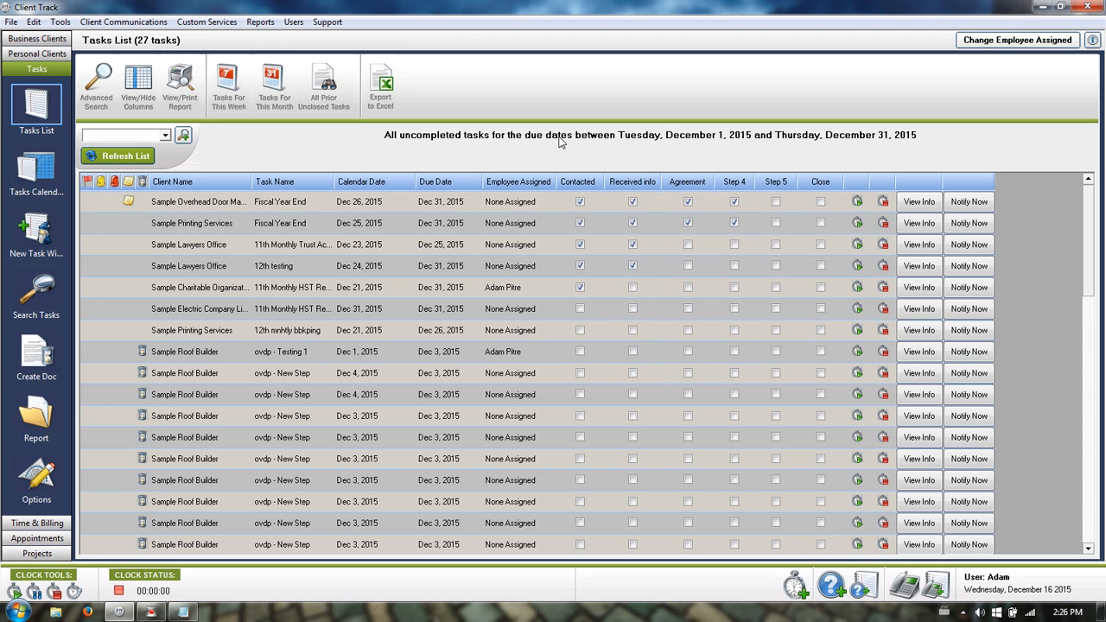
Run an advanced search for tasks whose Contacted status equals Checked.
{"action": "left_click", "coordinate": [97, 82]}
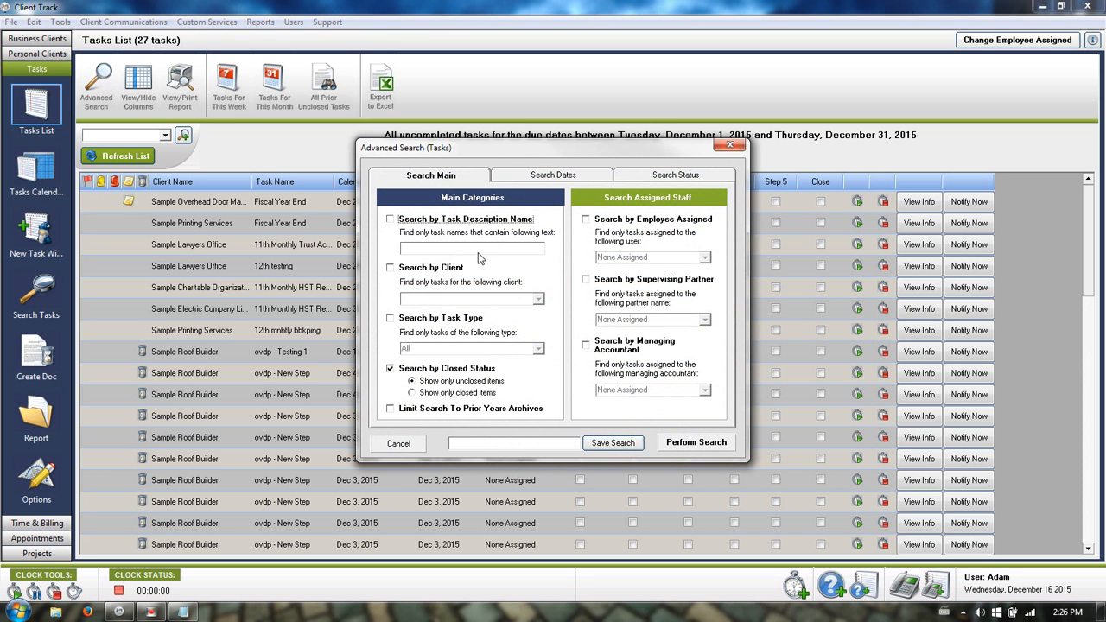
{"action": "left_click", "coordinate": [540, 176]}
{"action": "left_click", "coordinate": [605, 247]}
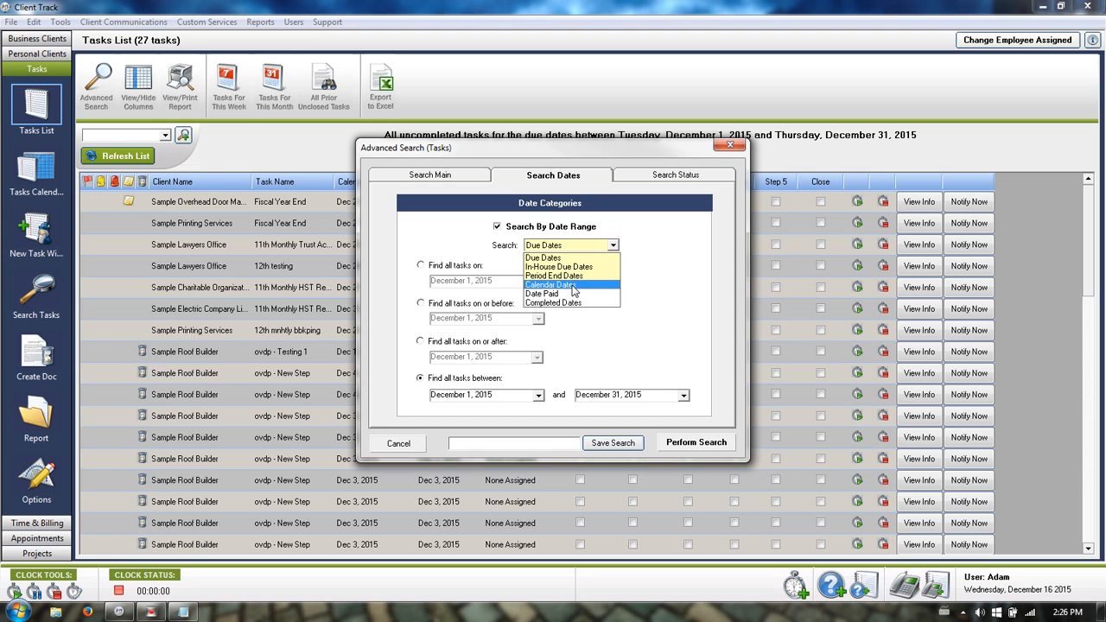
{"action": "left_click", "coordinate": [698, 218]}
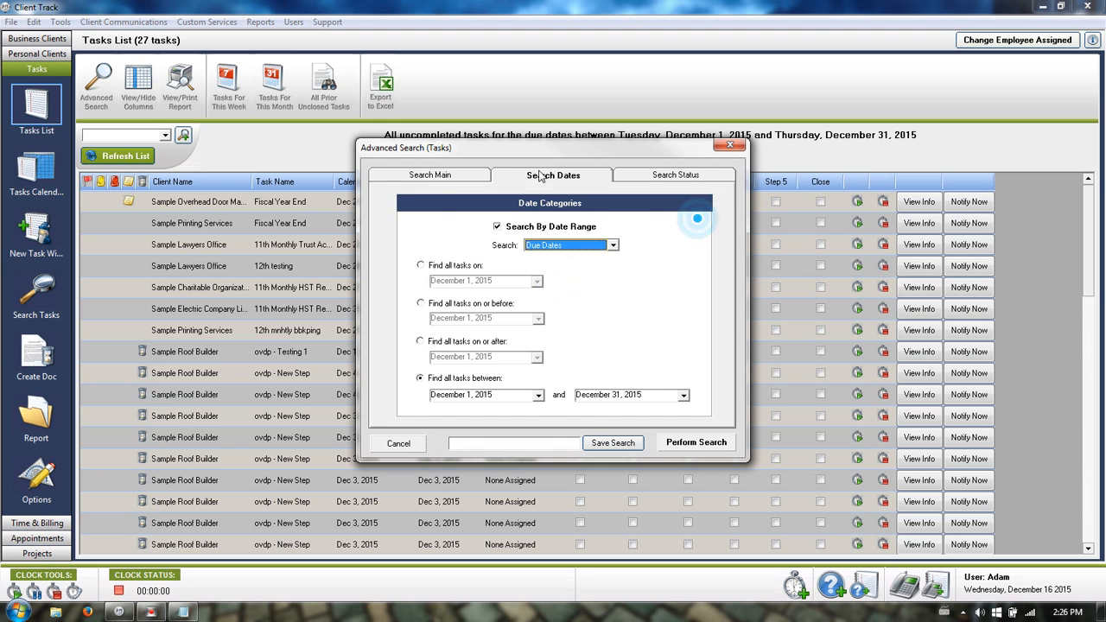
{"action": "left_click", "coordinate": [644, 176]}
{"action": "left_click", "coordinate": [453, 221]}
{"action": "left_click", "coordinate": [499, 234]}
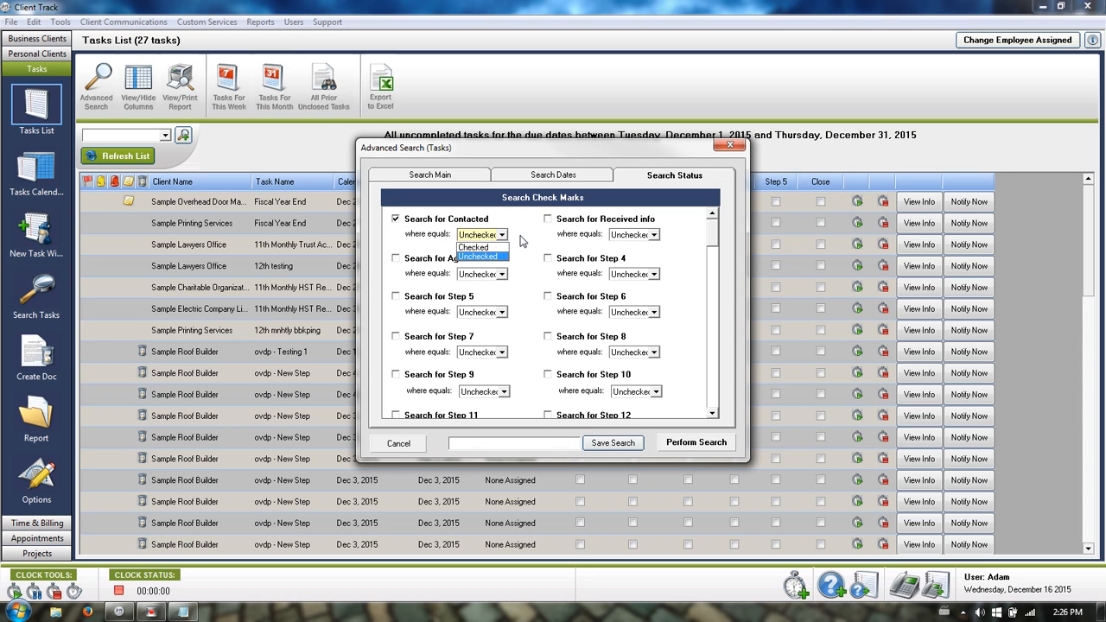
{"action": "left_click", "coordinate": [497, 248]}
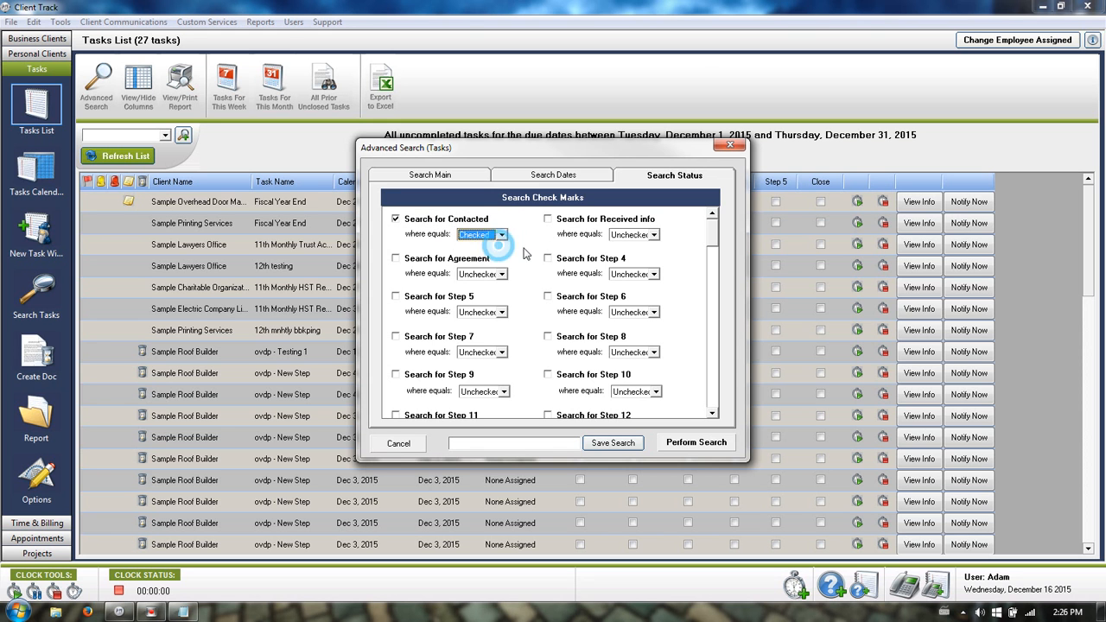
{"action": "left_click", "coordinate": [697, 443]}
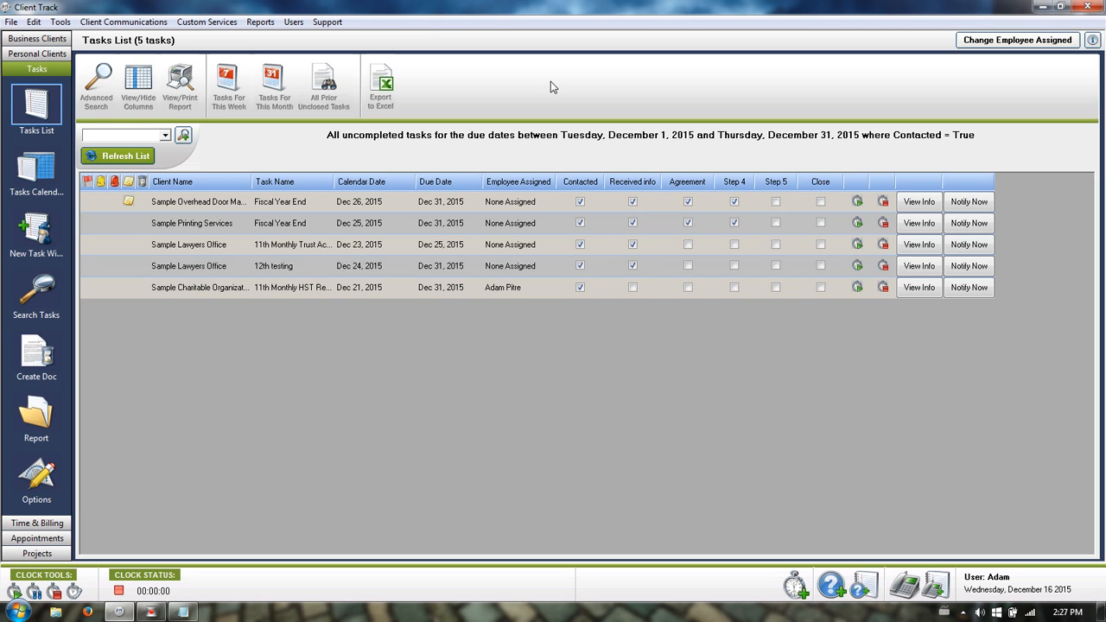
Filter the advanced task search by the assigned employee, leaving the client filter off.
{"action": "left_click", "coordinate": [97, 83]}
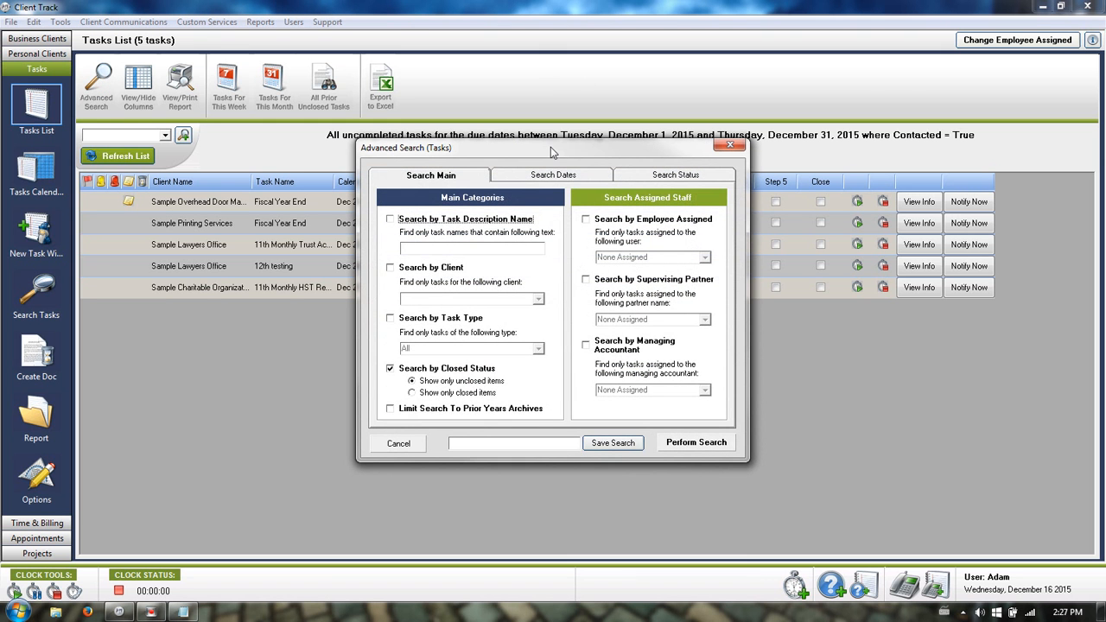
{"action": "left_click", "coordinate": [433, 267]}
{"action": "left_click", "coordinate": [537, 299]}
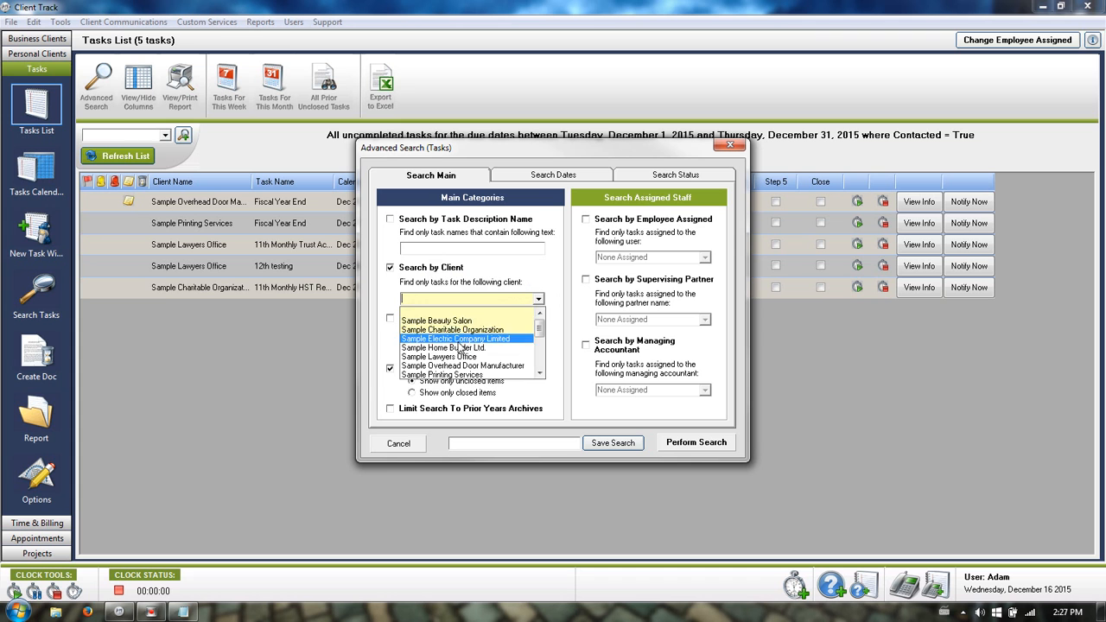
{"action": "left_click", "coordinate": [458, 339]}
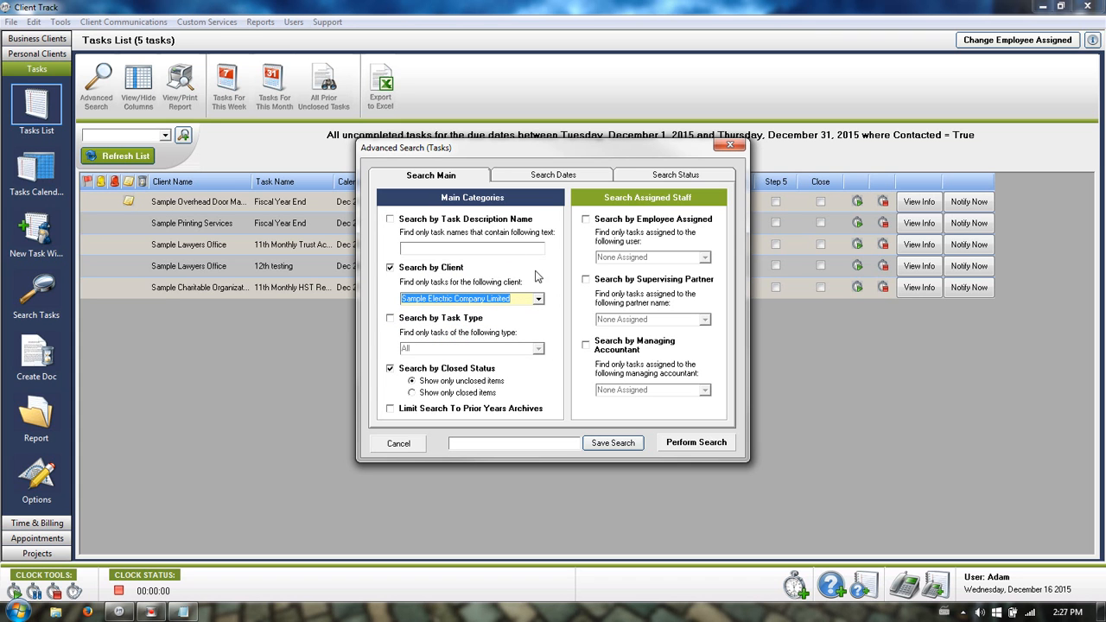
{"action": "left_click", "coordinate": [620, 222]}
{"action": "left_click", "coordinate": [702, 256]}
{"action": "left_click", "coordinate": [615, 279]}
{"action": "left_click", "coordinate": [450, 267]}
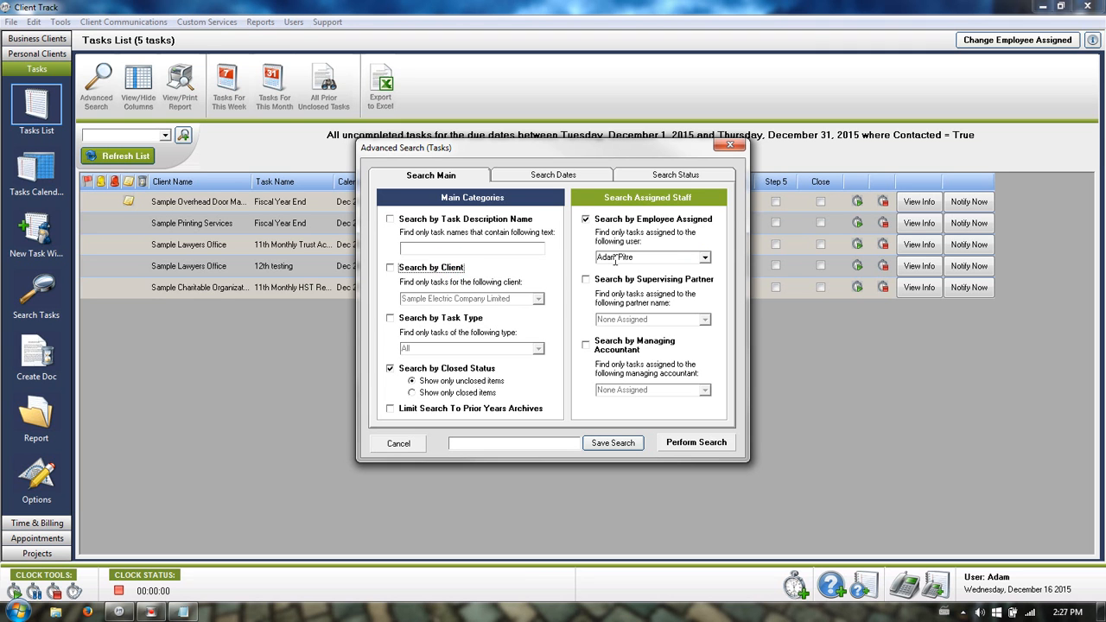
Set the search start date to November 1, 2015 and name the search 'testing'.
{"action": "left_click", "coordinate": [552, 177]}
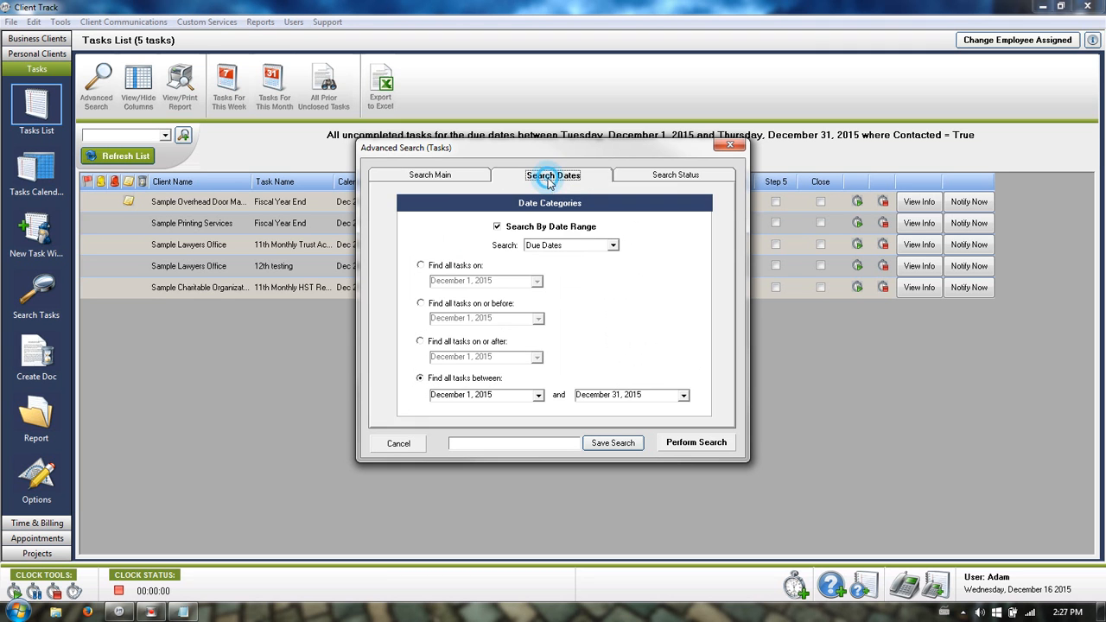
{"action": "left_click", "coordinate": [539, 395]}
{"action": "left_click", "coordinate": [441, 413]}
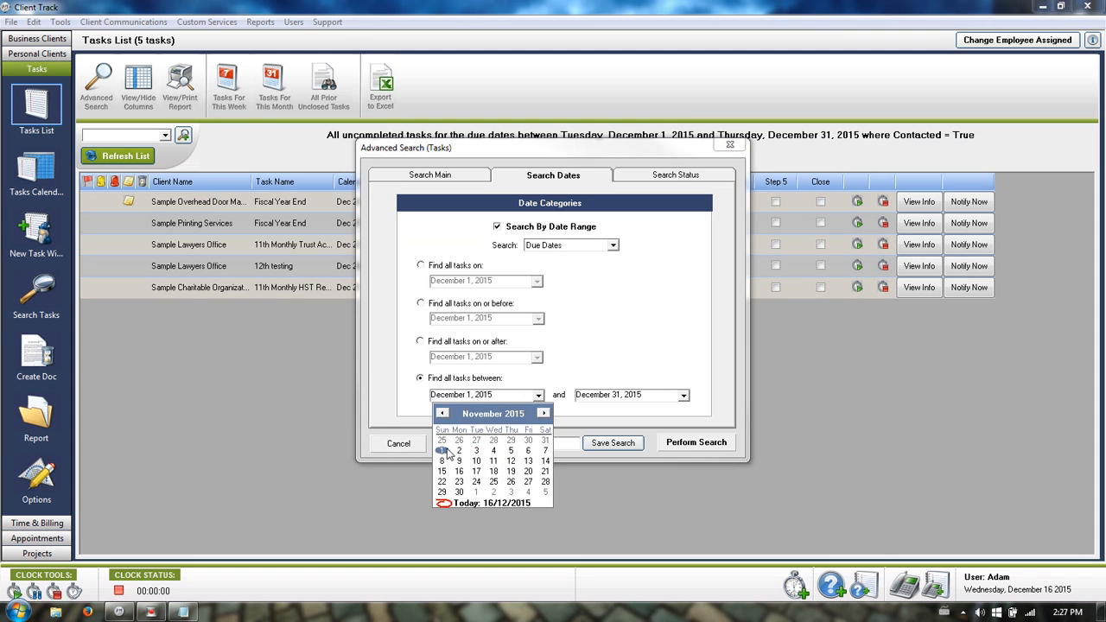
{"action": "left_click", "coordinate": [442, 449]}
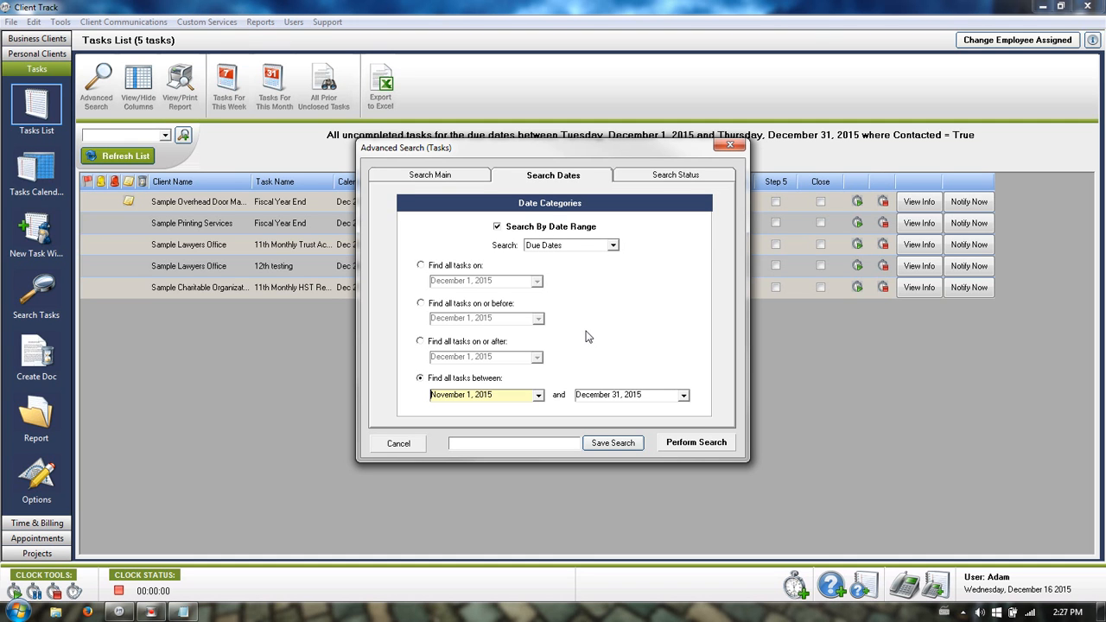
{"action": "left_click", "coordinate": [491, 444]}
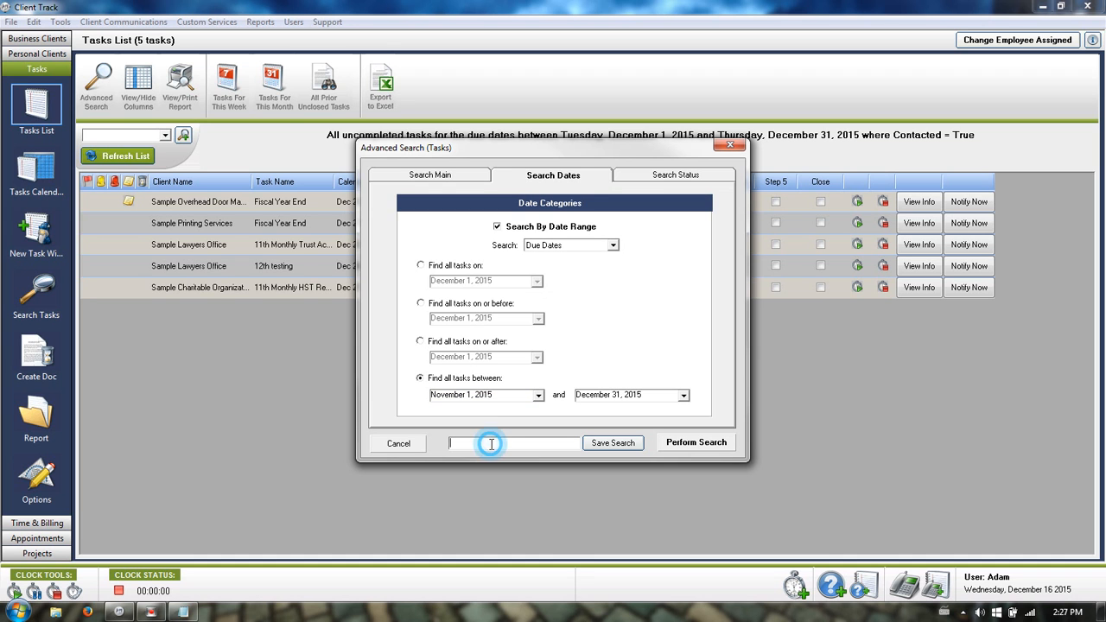
{"action": "type", "text": "testing"}
Save the 'testing' search with Monthly Date Searches so its dates shift each month.
{"action": "left_click", "coordinate": [599, 445]}
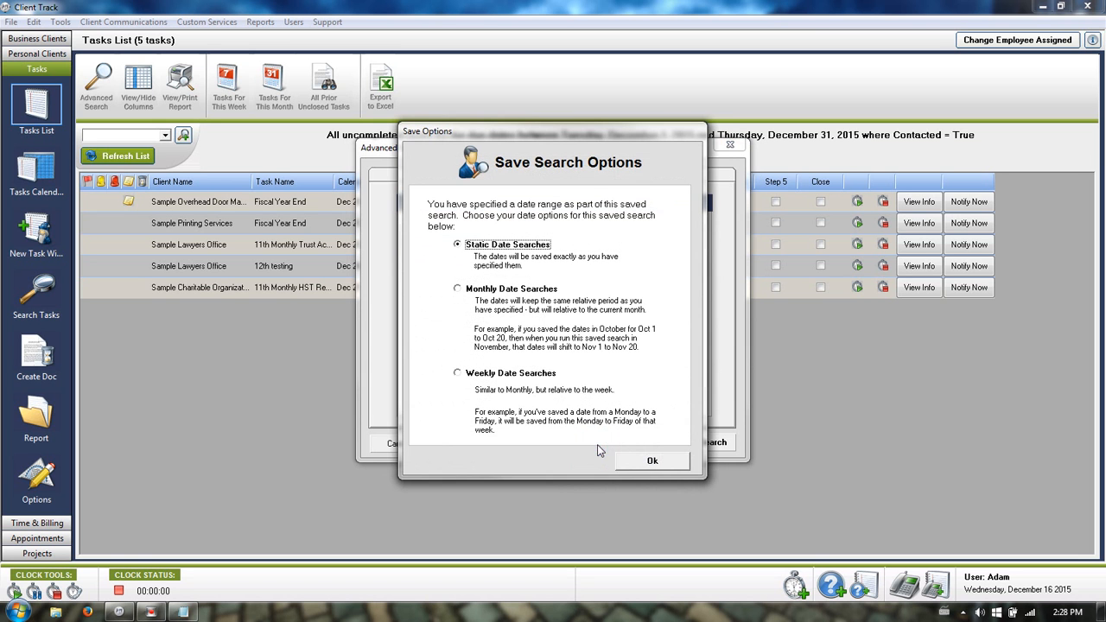
{"action": "left_click", "coordinate": [486, 292]}
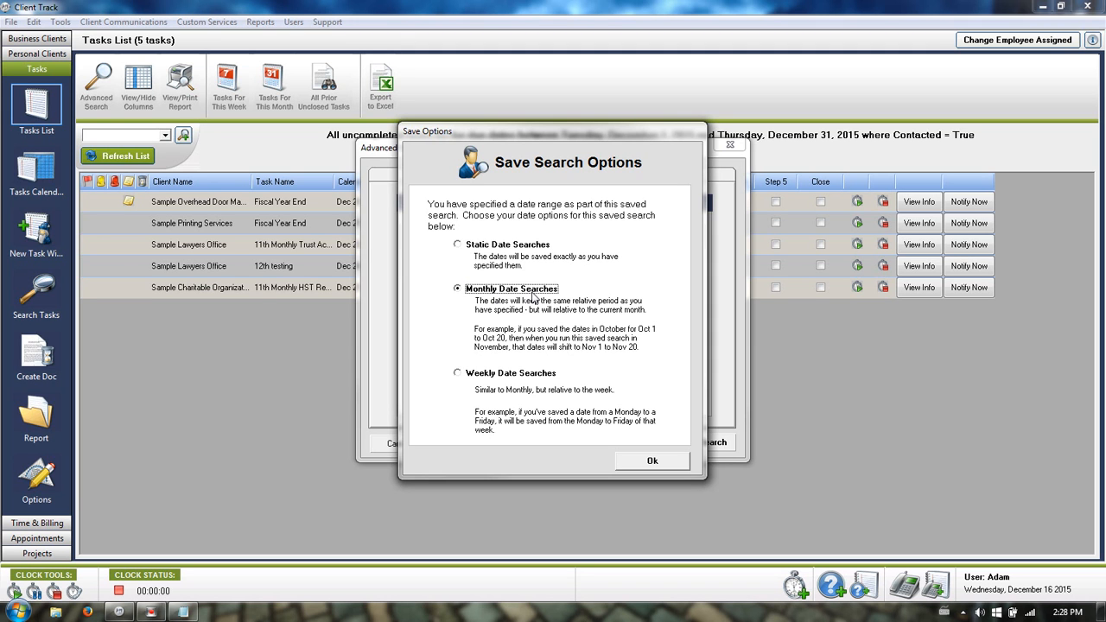
{"action": "left_click", "coordinate": [648, 463]}
{"action": "left_click", "coordinate": [579, 304]}
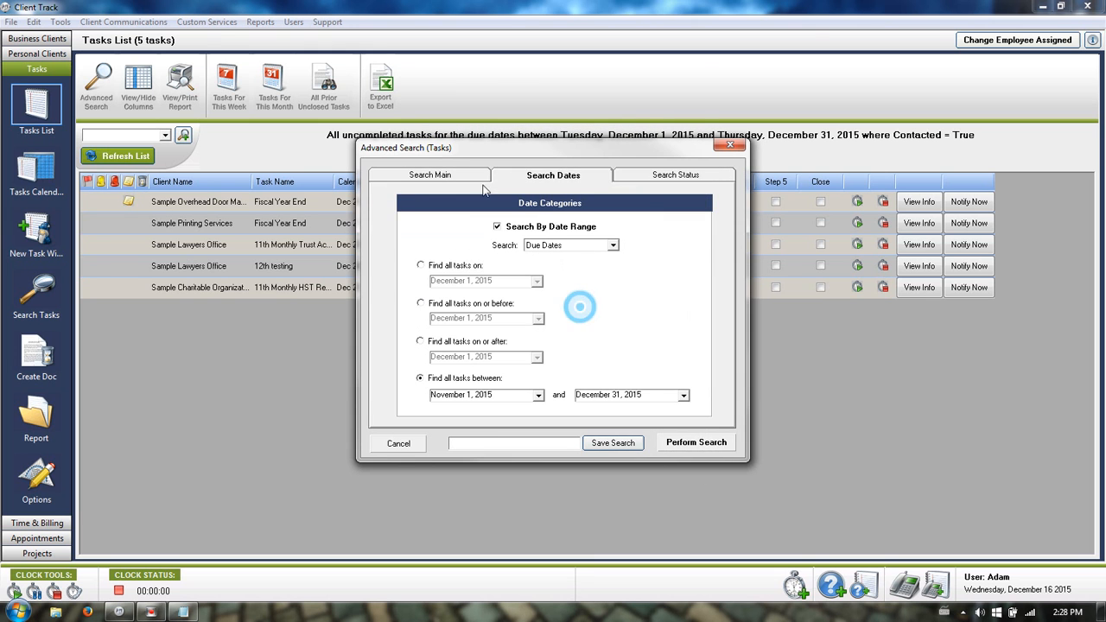
{"action": "left_click", "coordinate": [385, 443]}
Apply the saved search 'testing' to the Tasks List.
{"action": "left_click", "coordinate": [164, 136]}
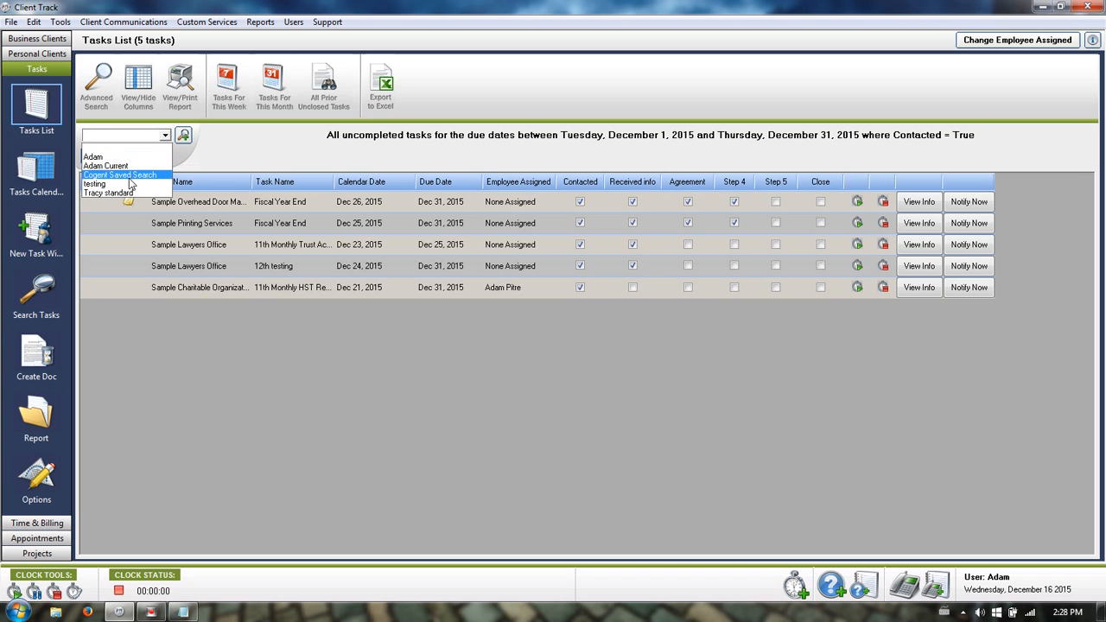
{"action": "left_click", "coordinate": [327, 120]}
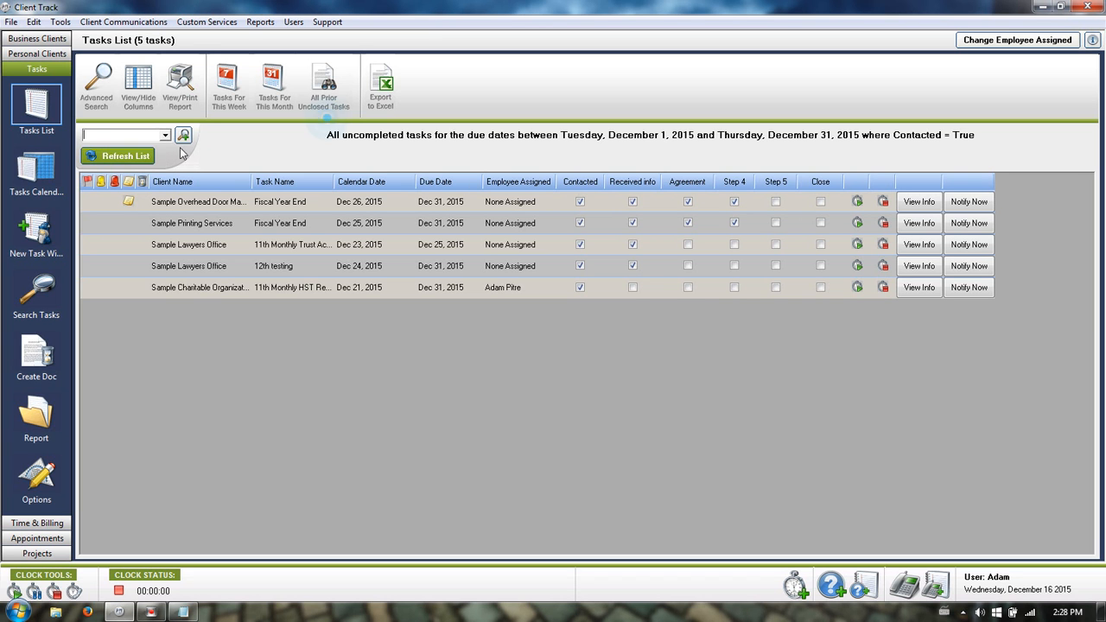
{"action": "left_click", "coordinate": [164, 135]}
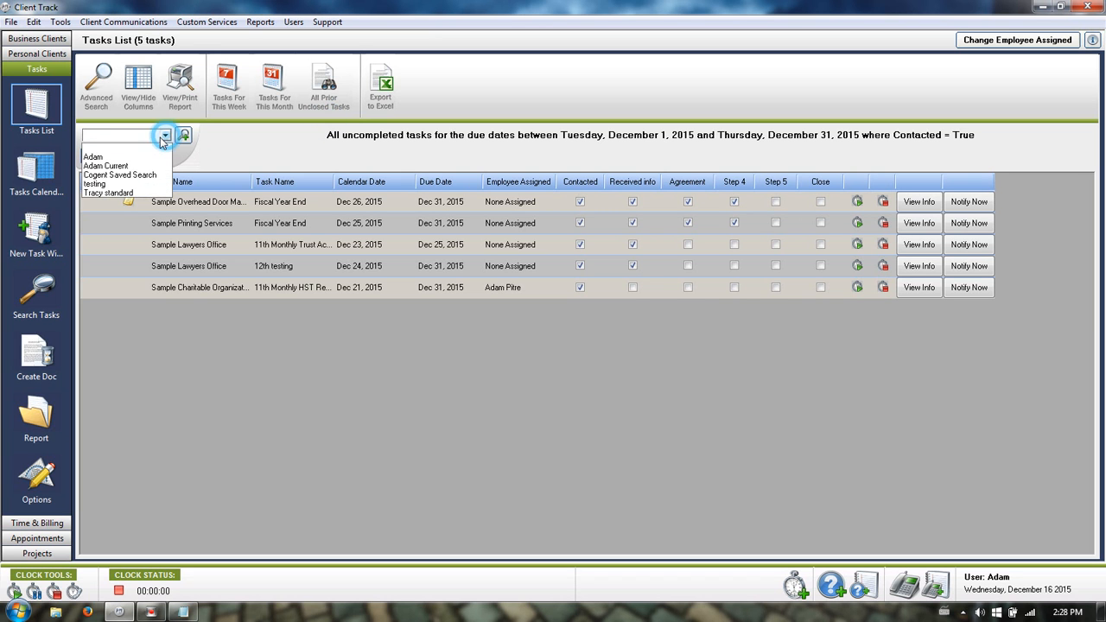
{"action": "left_click", "coordinate": [119, 182]}
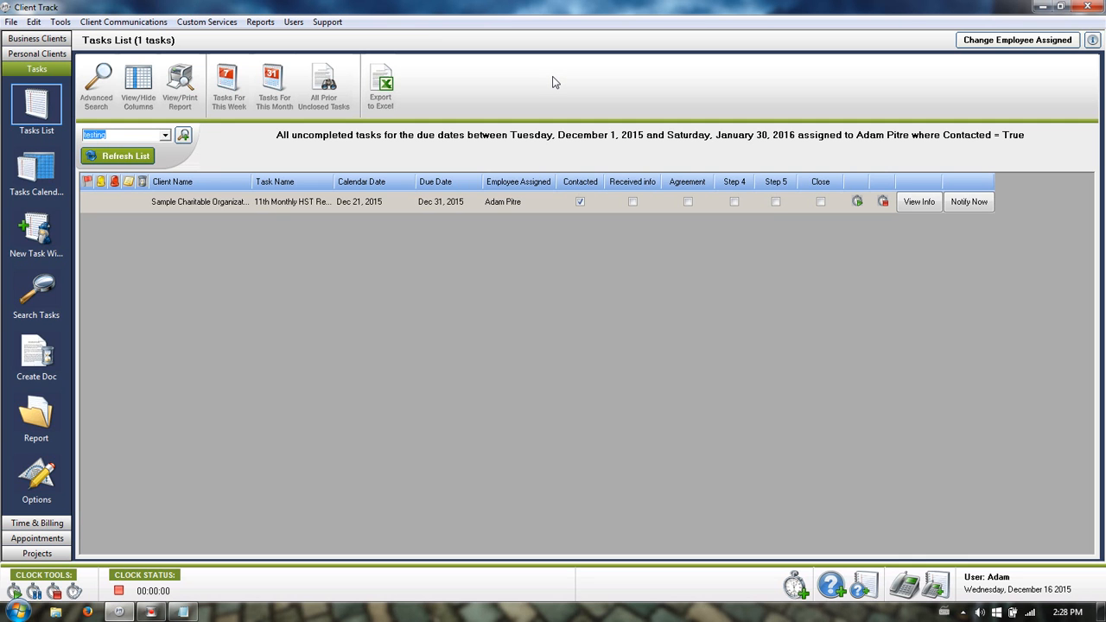
Go to Projects and filter the list to the ovdp project template.
{"action": "left_click", "coordinate": [36, 554]}
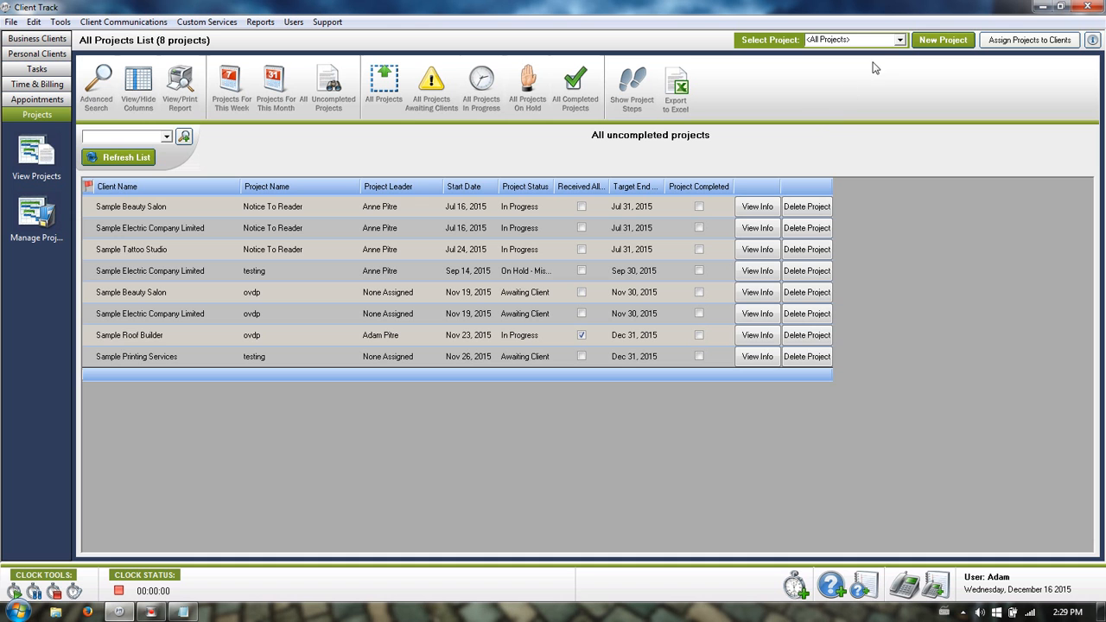
{"action": "left_click", "coordinate": [901, 41]}
{"action": "left_click", "coordinate": [843, 71]}
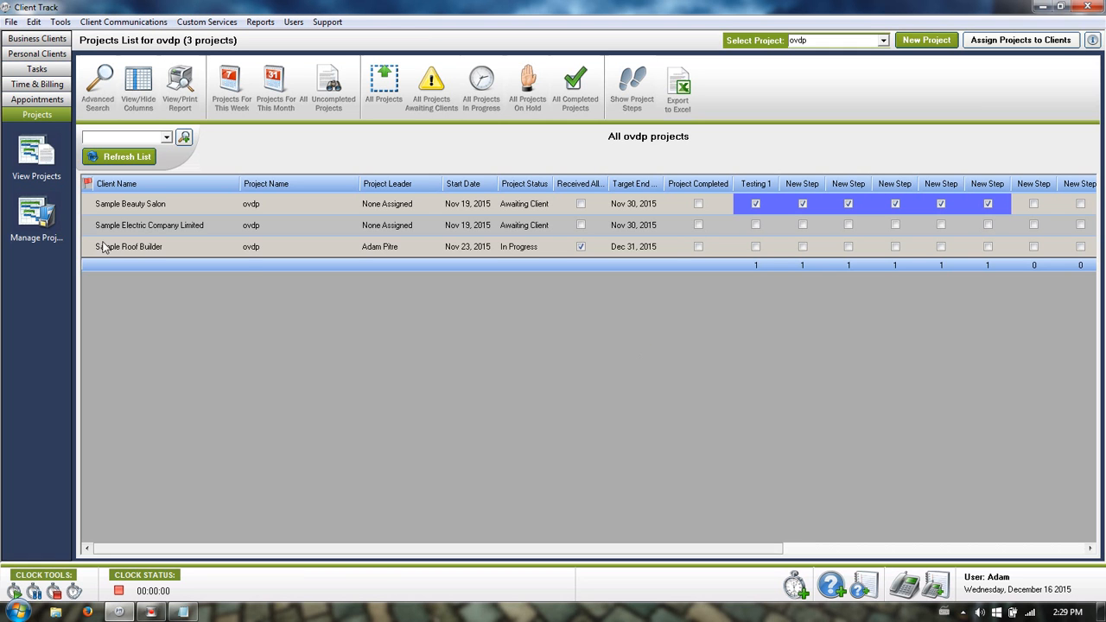
{"action": "left_click", "coordinate": [35, 227]}
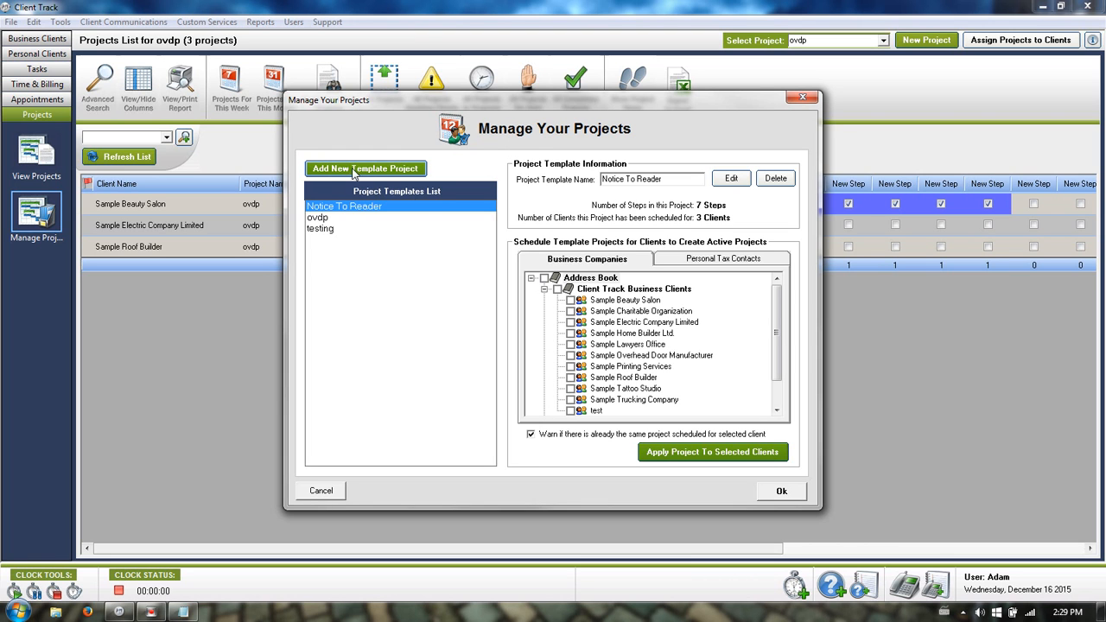
{"action": "left_click", "coordinate": [320, 218]}
{"action": "left_click", "coordinate": [731, 178]}
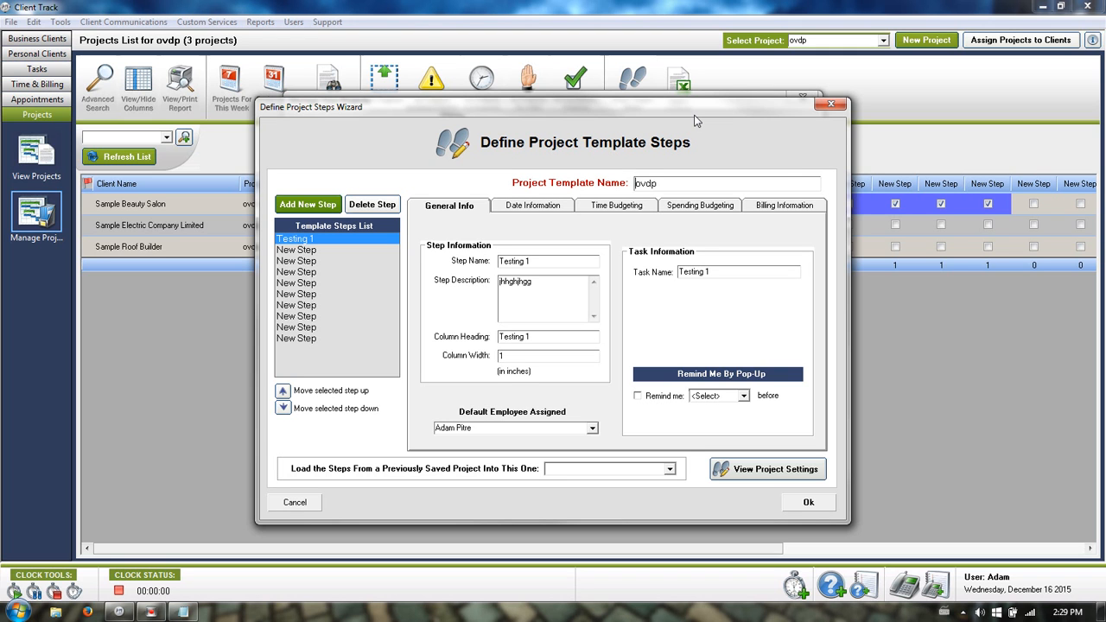
Browse the ovdp template's steps, ending back on Testing 1.
{"action": "double_click", "coordinate": [647, 180]}
{"action": "left_click", "coordinate": [311, 251]}
{"action": "left_click", "coordinate": [310, 261]}
{"action": "left_click", "coordinate": [310, 272]}
{"action": "left_click", "coordinate": [307, 283]}
{"action": "left_click", "coordinate": [300, 239]}
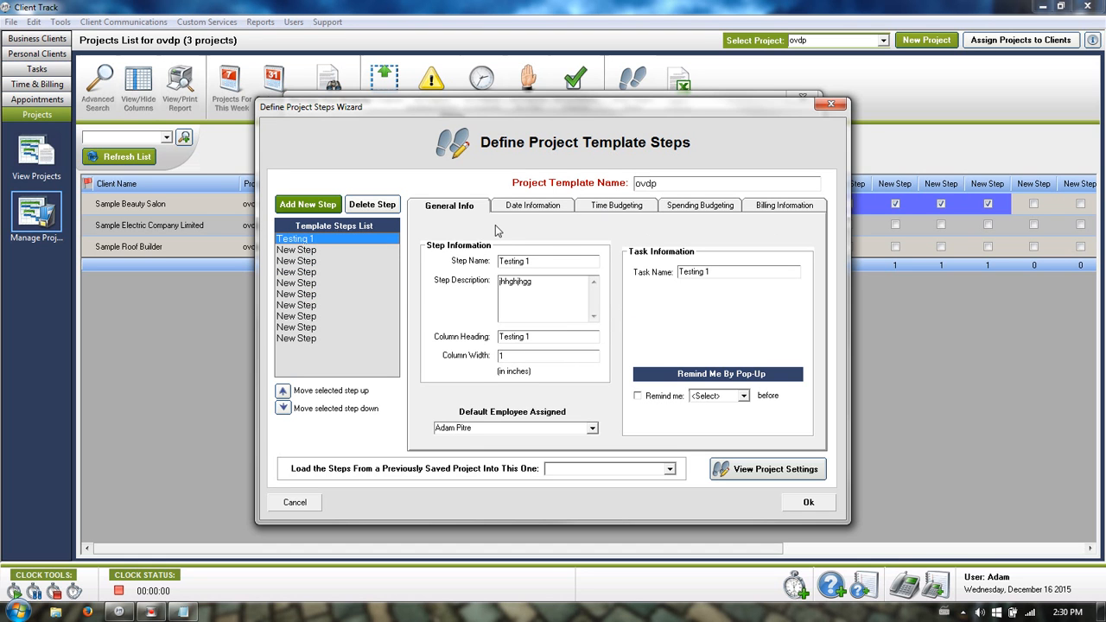
Review Testing 1's name, description and default employee, then view its date information.
{"action": "left_click_drag", "start_coordinate": [551, 262], "coordinate": [453, 260]}
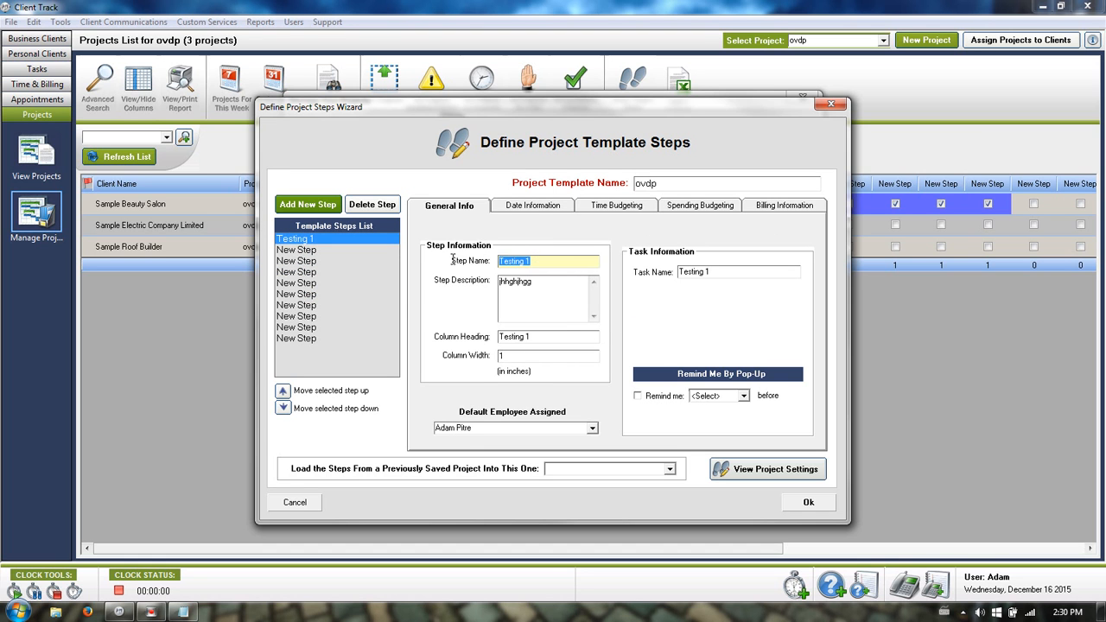
{"action": "left_click", "coordinate": [558, 290]}
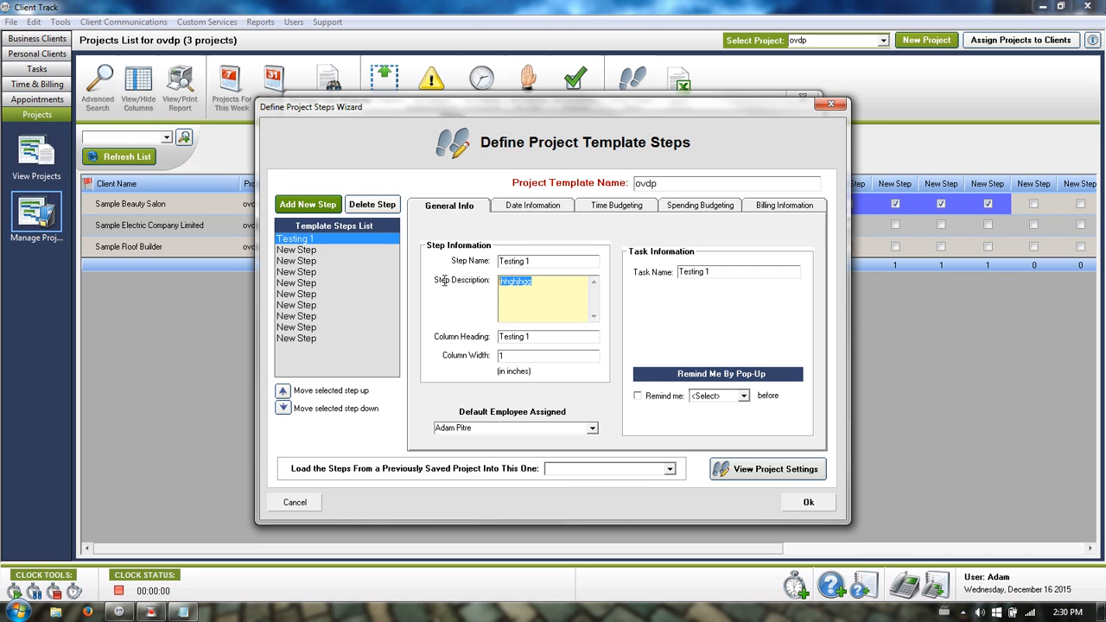
{"action": "left_click", "coordinate": [472, 427]}
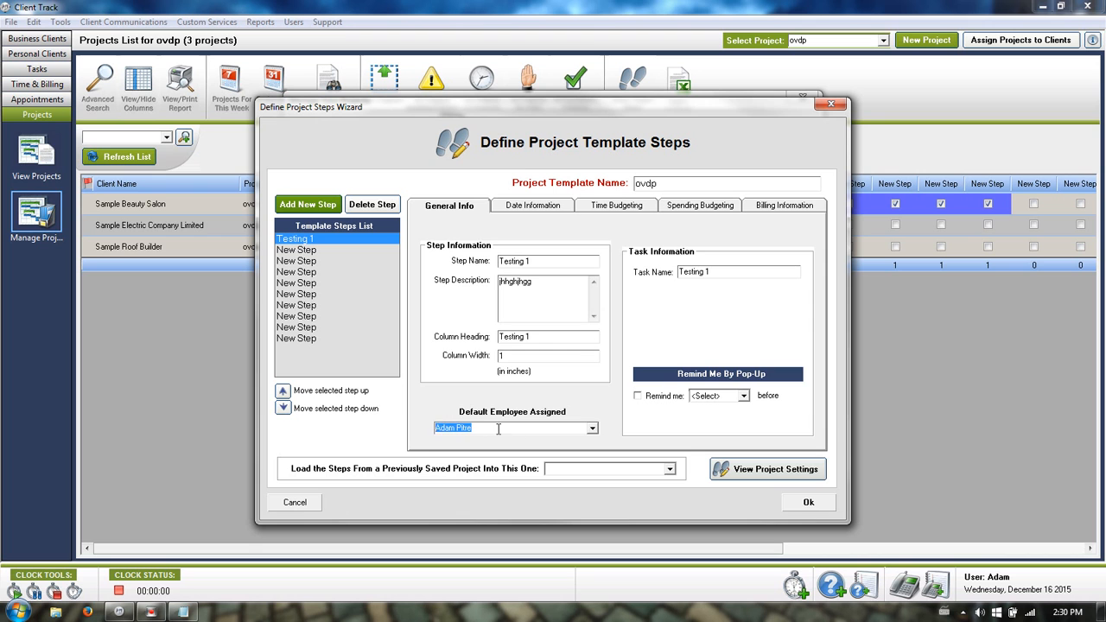
{"action": "left_click", "coordinate": [536, 205]}
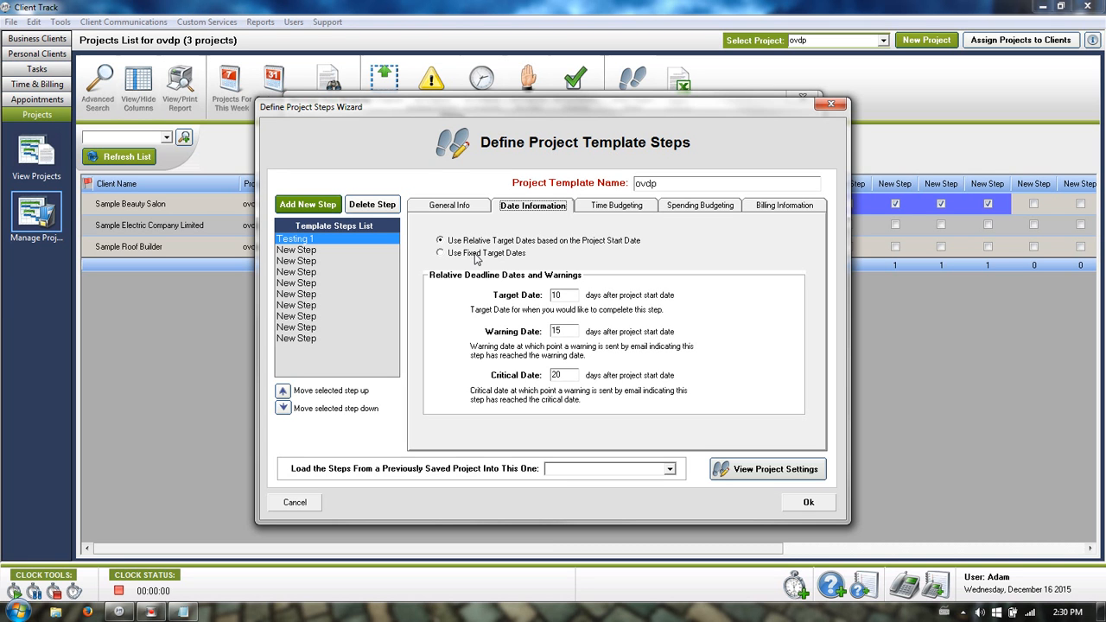
Review Testing 1's time budgeting, leaving control off with percentage targets, then its spending budgeting.
{"action": "left_click", "coordinate": [634, 207]}
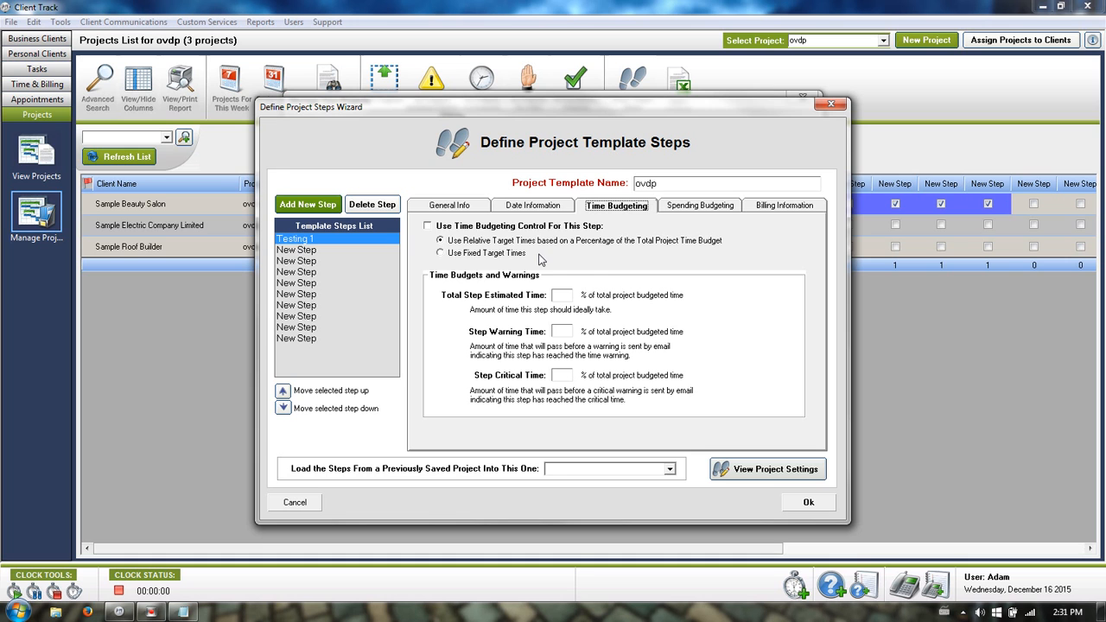
{"action": "left_click", "coordinate": [475, 226]}
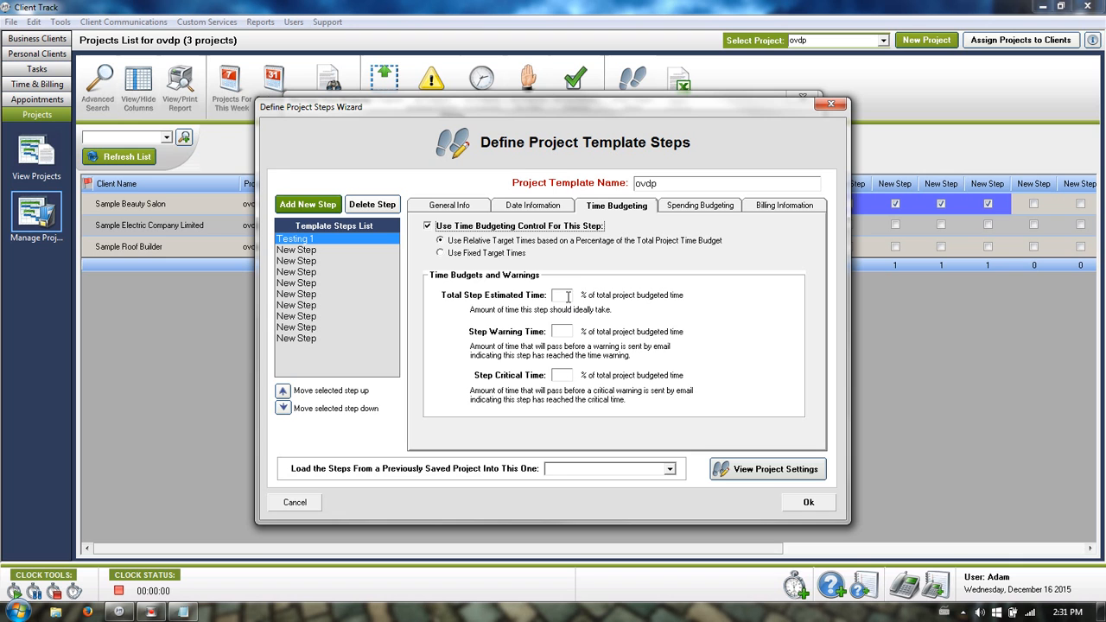
{"action": "left_click", "coordinate": [519, 226]}
{"action": "left_click", "coordinate": [467, 255]}
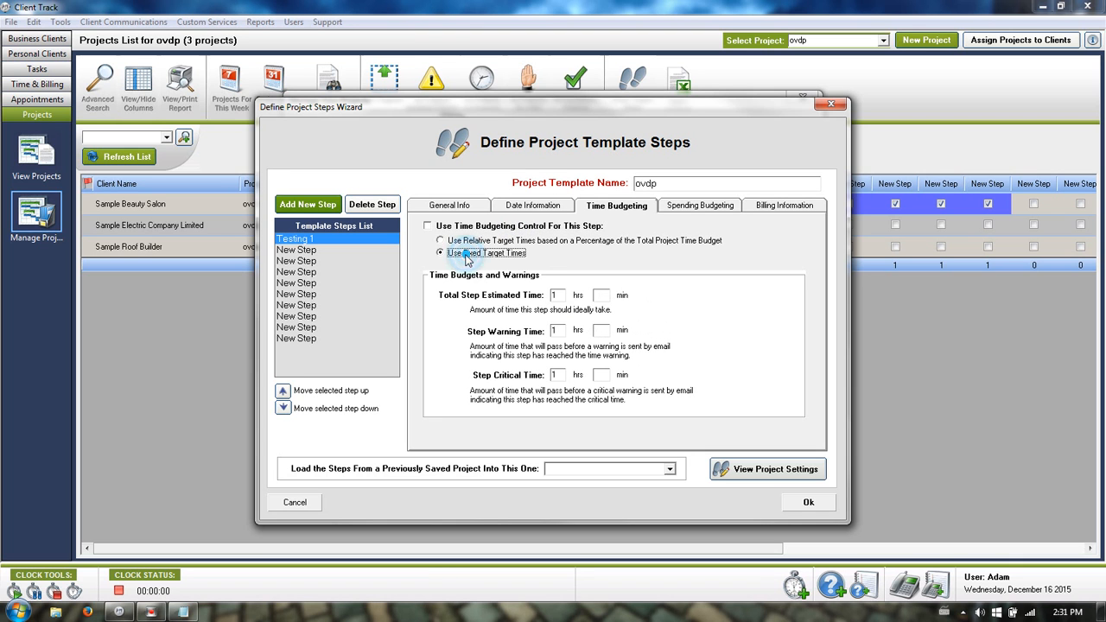
{"action": "left_click", "coordinate": [529, 241]}
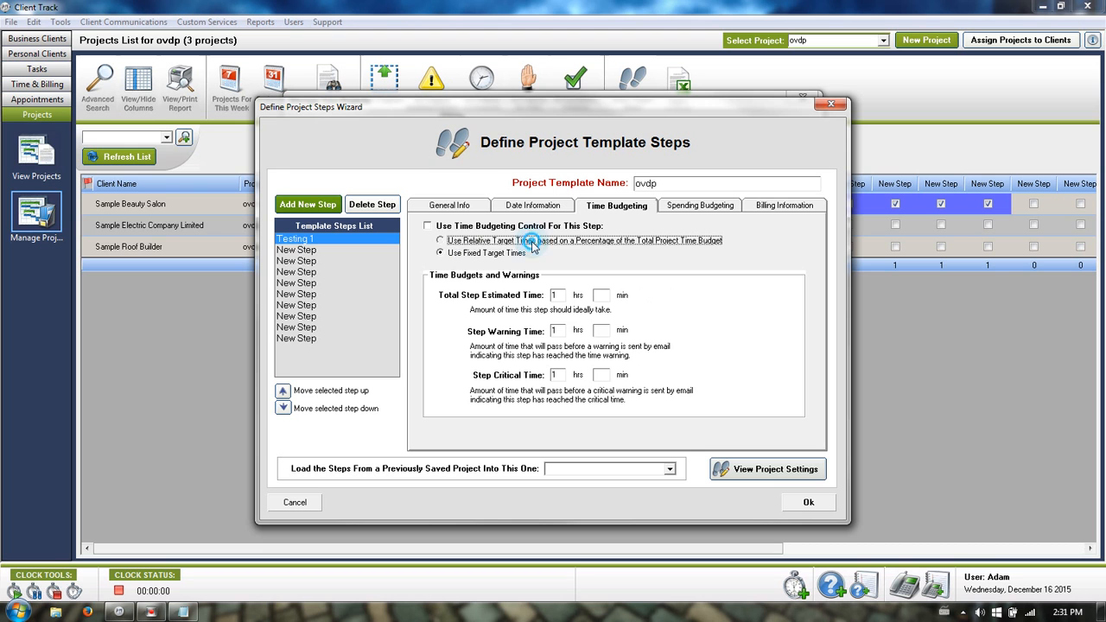
{"action": "left_click", "coordinate": [696, 207]}
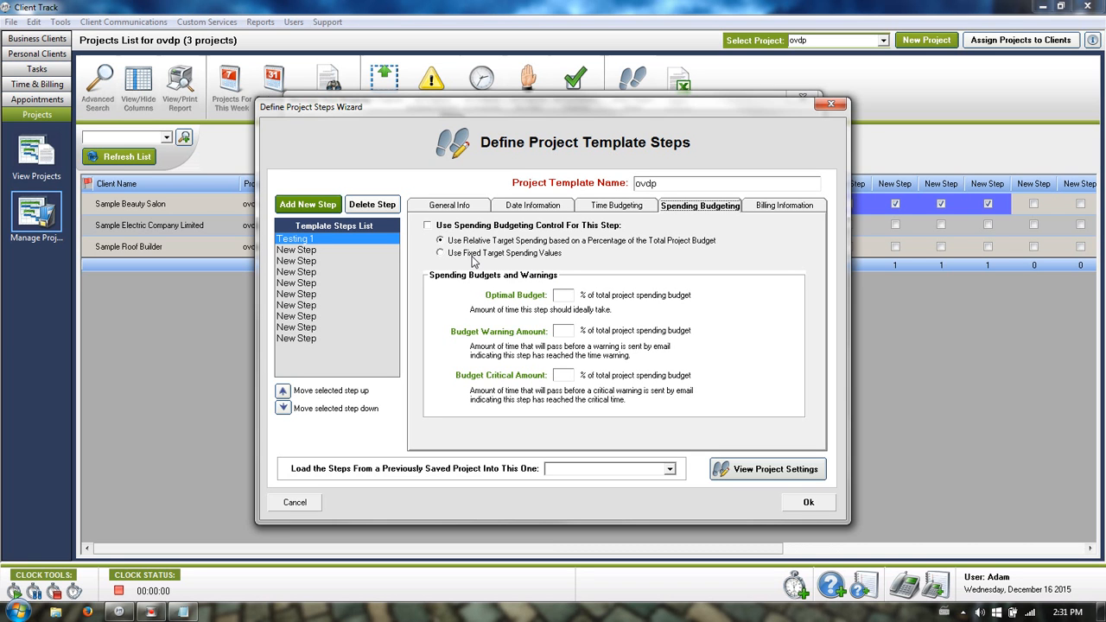
Enter 'test' as the Testing 1 step's Default Task Name in its billing information.
{"action": "left_click", "coordinate": [757, 209]}
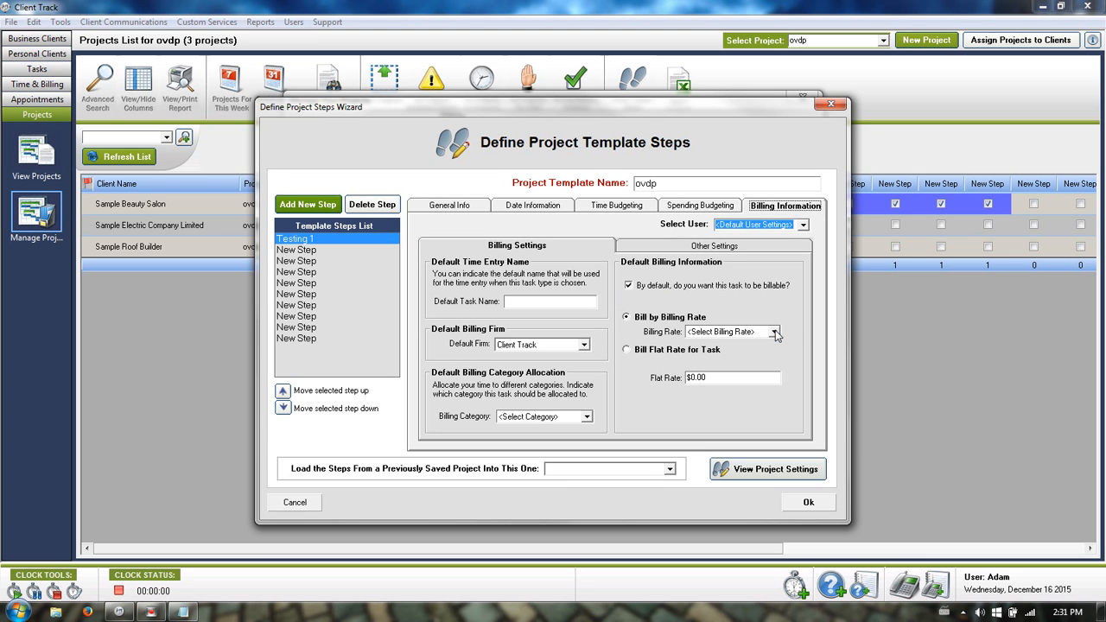
{"action": "left_click", "coordinate": [775, 332]}
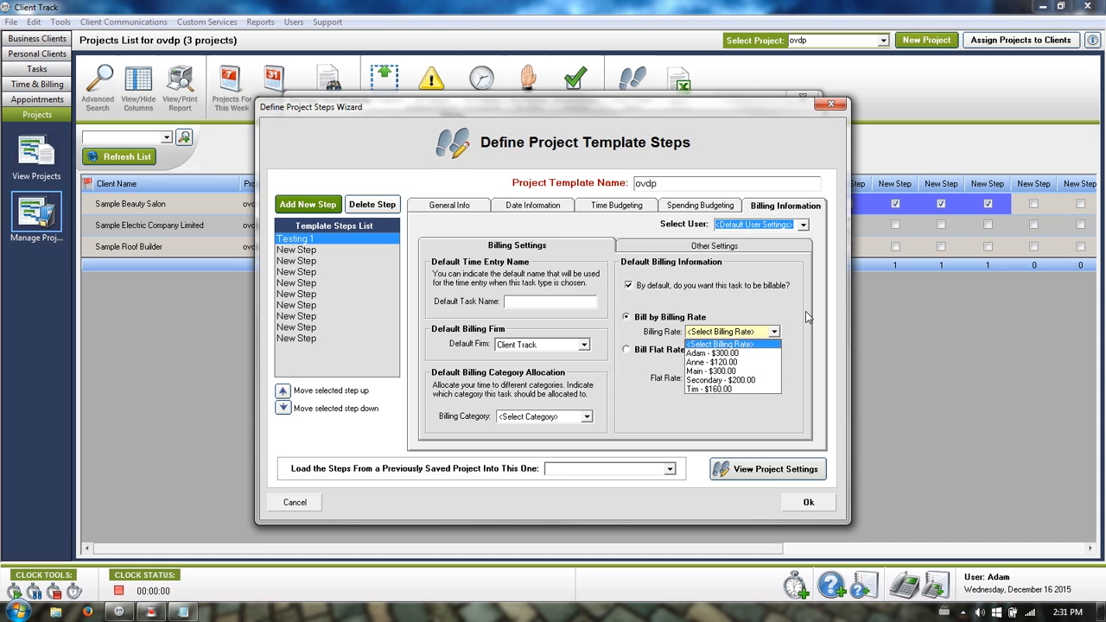
{"action": "left_click", "coordinate": [806, 314]}
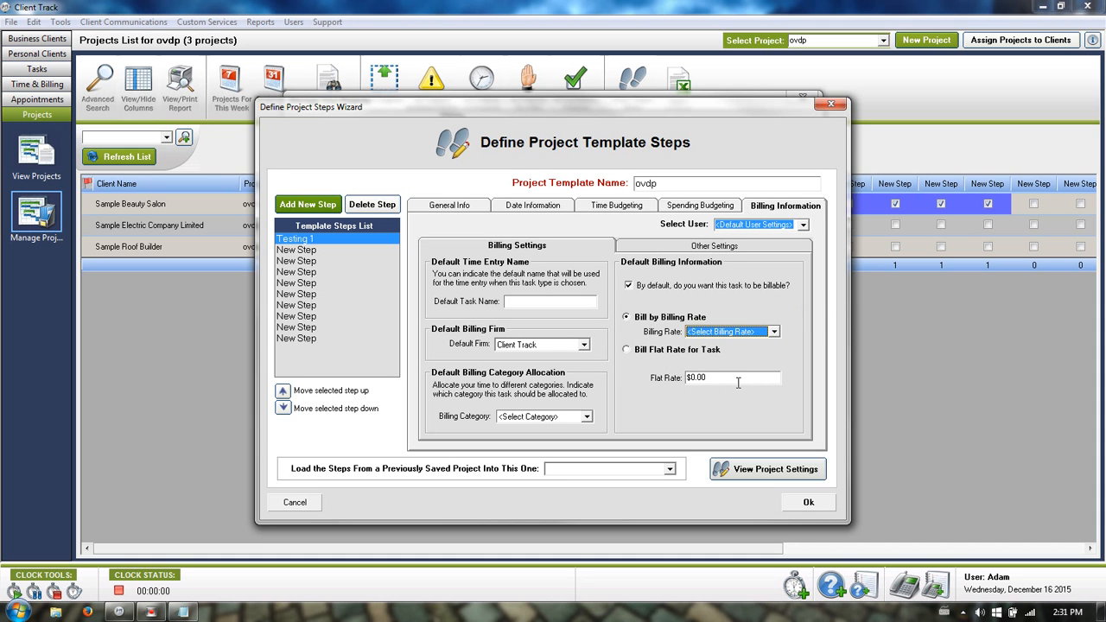
{"action": "left_click", "coordinate": [571, 304]}
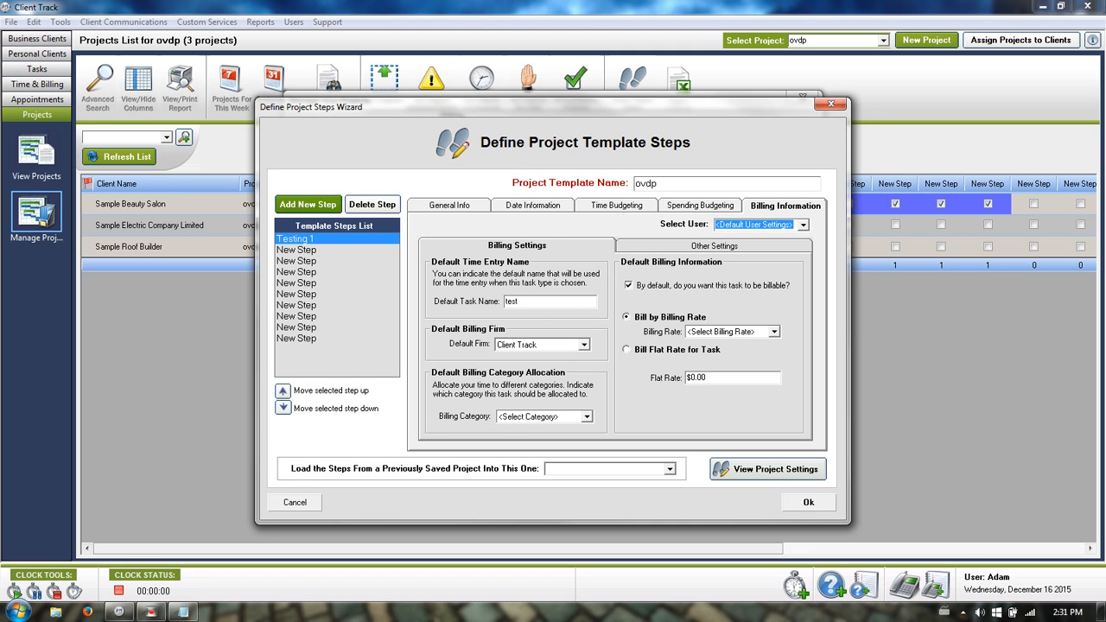
{"action": "left_click", "coordinate": [685, 246]}
{"action": "left_click", "coordinate": [706, 330]}
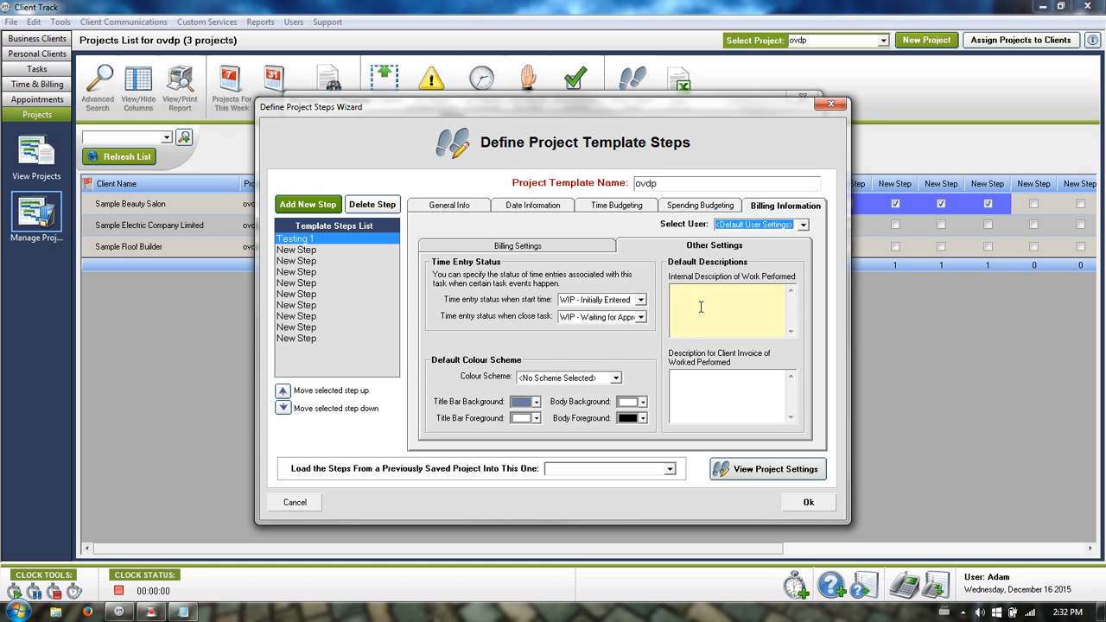
{"action": "left_click", "coordinate": [536, 246]}
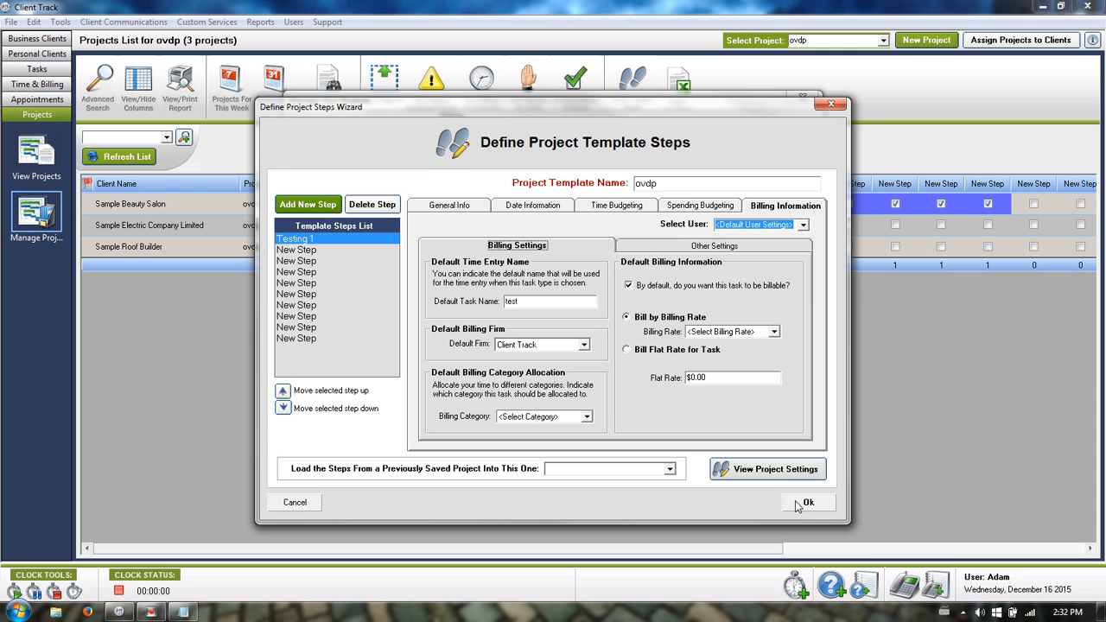
Review the general, date and time budgeting tabs, then close without updating existing scheduled projects.
{"action": "left_click", "coordinate": [458, 208]}
{"action": "left_click", "coordinate": [539, 260]}
{"action": "left_click", "coordinate": [547, 286]}
{"action": "left_click", "coordinate": [487, 426]}
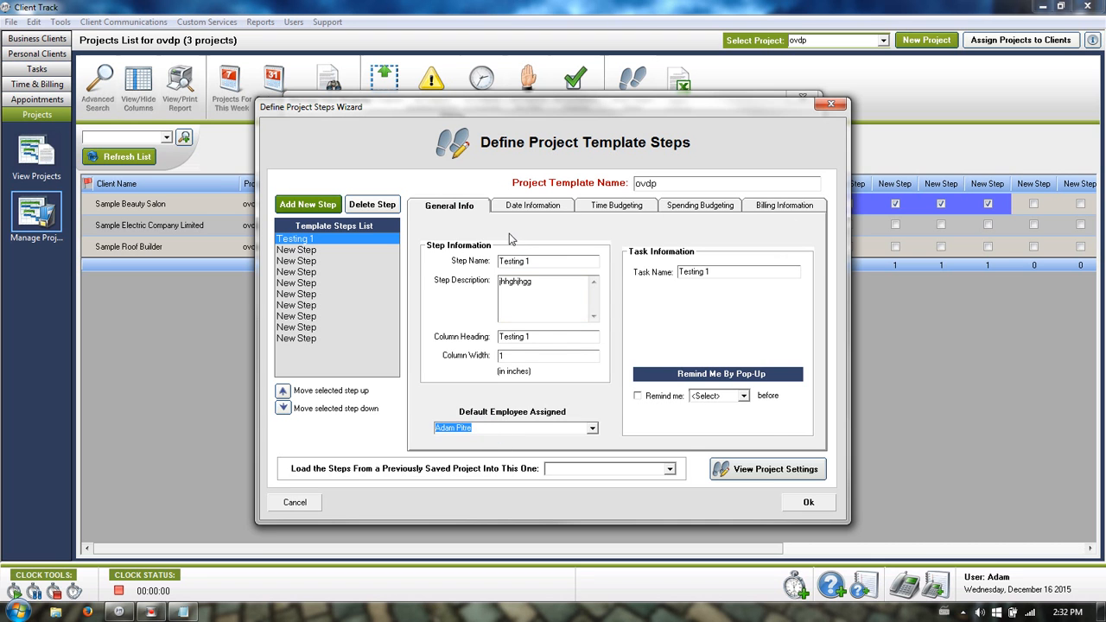
{"action": "left_click", "coordinate": [524, 208]}
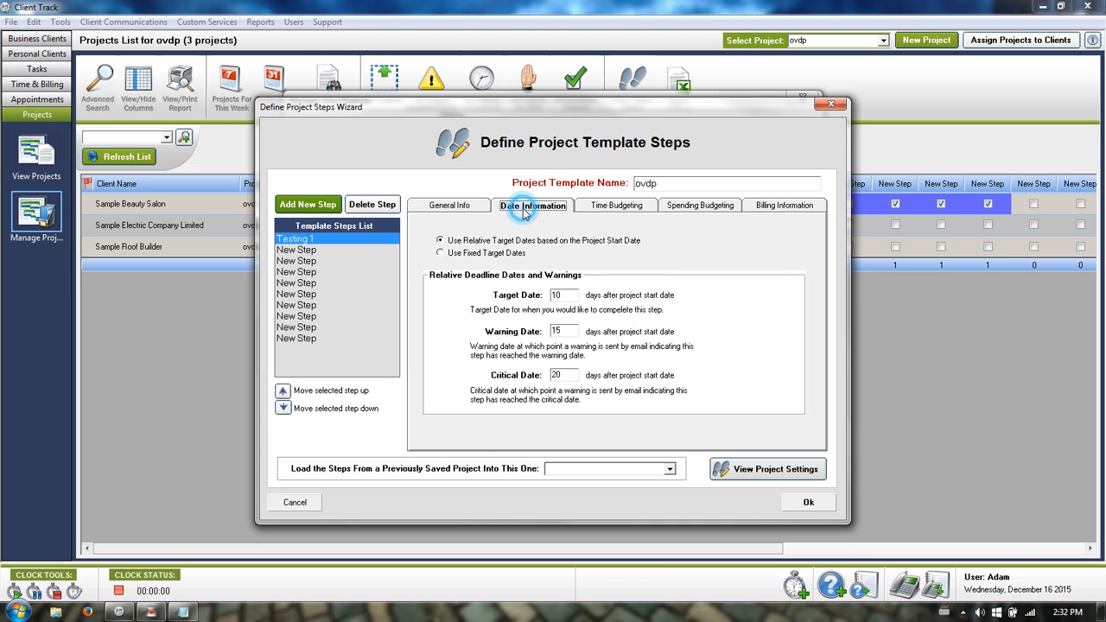
{"action": "left_click", "coordinate": [605, 207]}
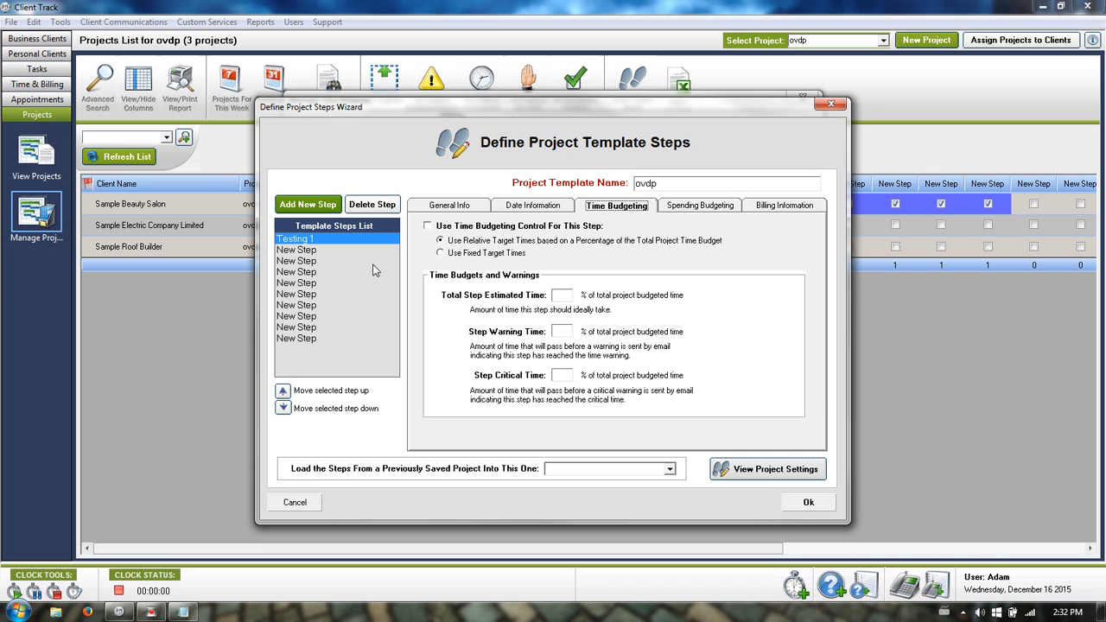
{"action": "left_click", "coordinate": [818, 502]}
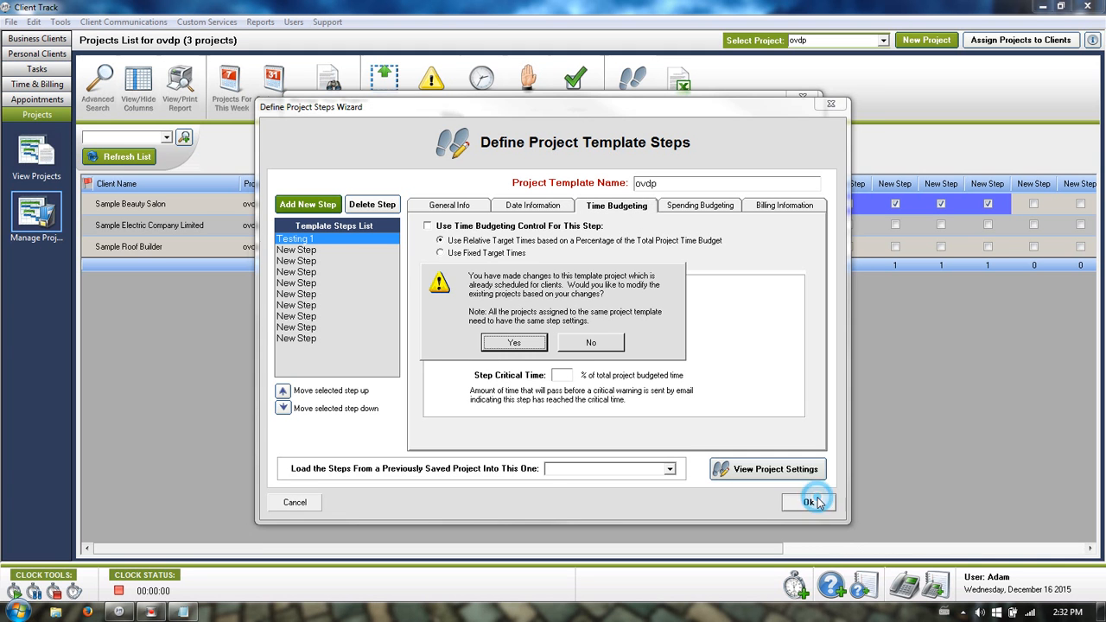
{"action": "left_click", "coordinate": [588, 341]}
Tick Sample Lawyers Office and apply the ovdp template to it.
{"action": "left_click", "coordinate": [295, 502]}
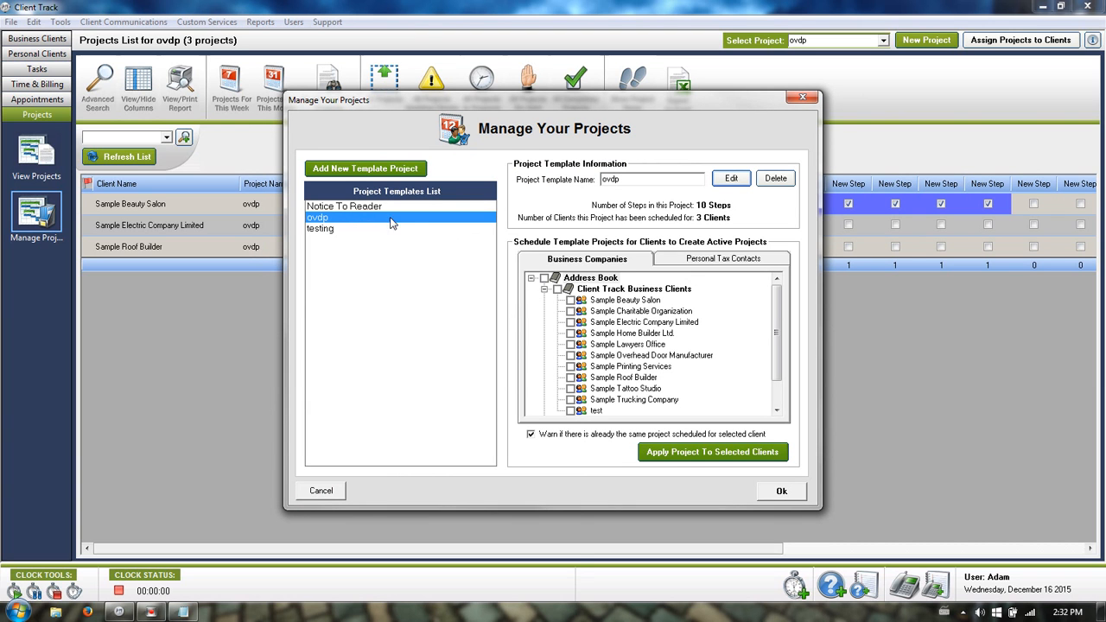
{"action": "left_click", "coordinate": [571, 344]}
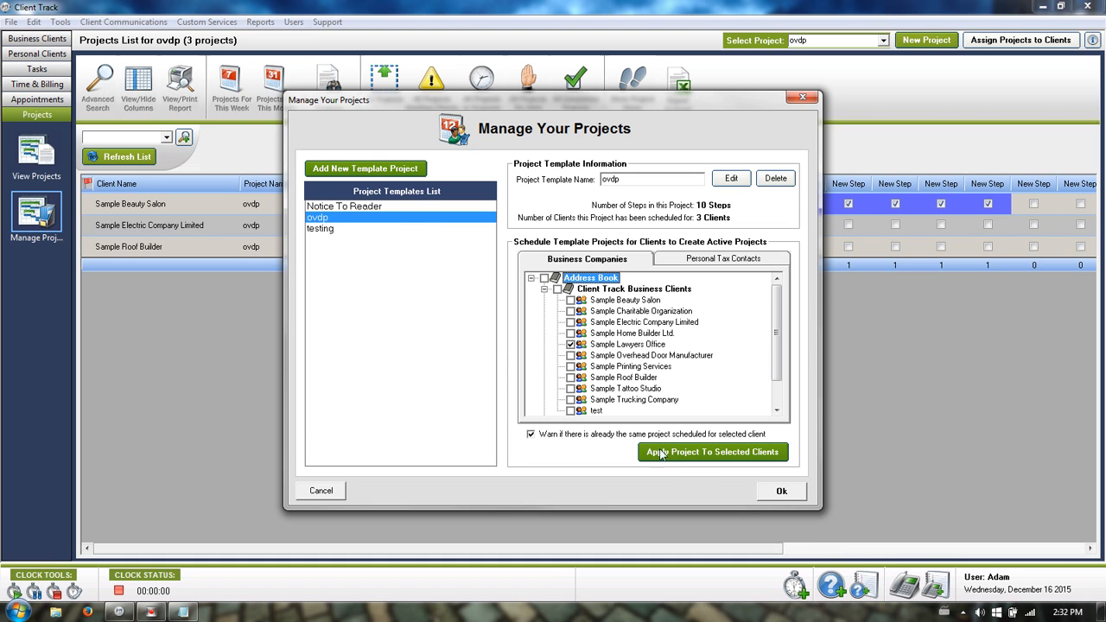
{"action": "left_click", "coordinate": [692, 453]}
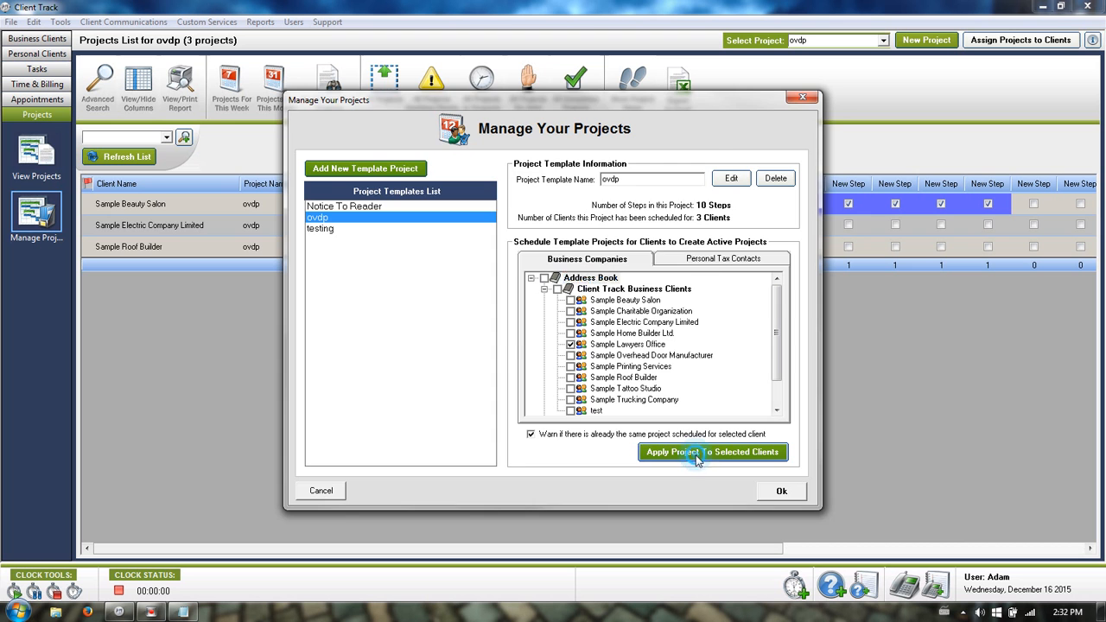
Choose the current employee as project leader and confirm the schedule options.
{"action": "left_click_drag", "start_coordinate": [593, 159], "coordinate": [491, 136]}
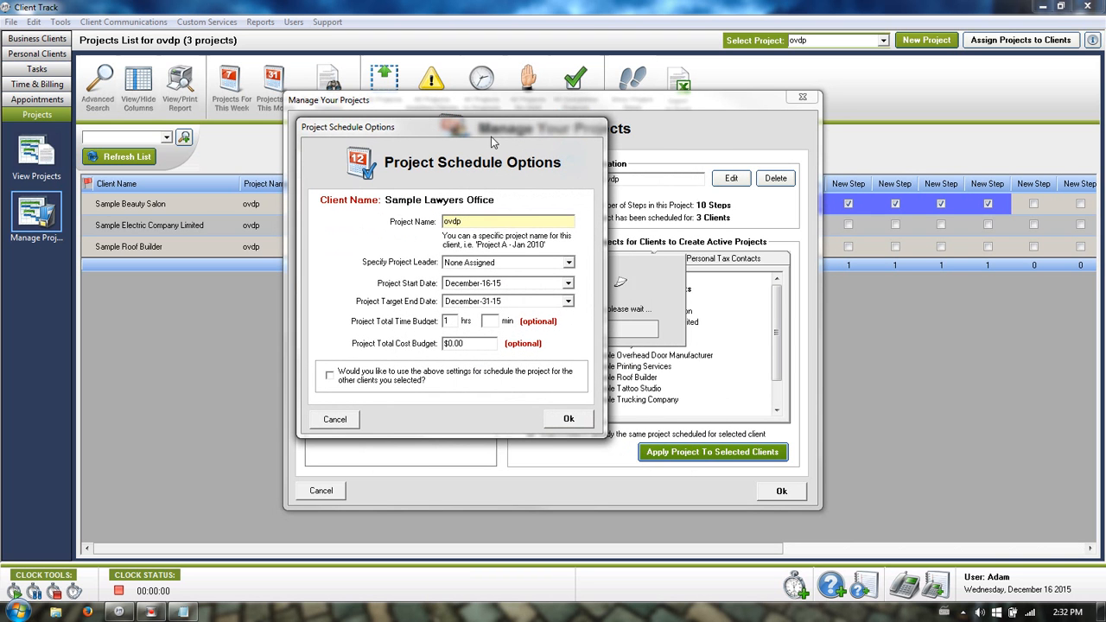
{"action": "left_click", "coordinate": [553, 263]}
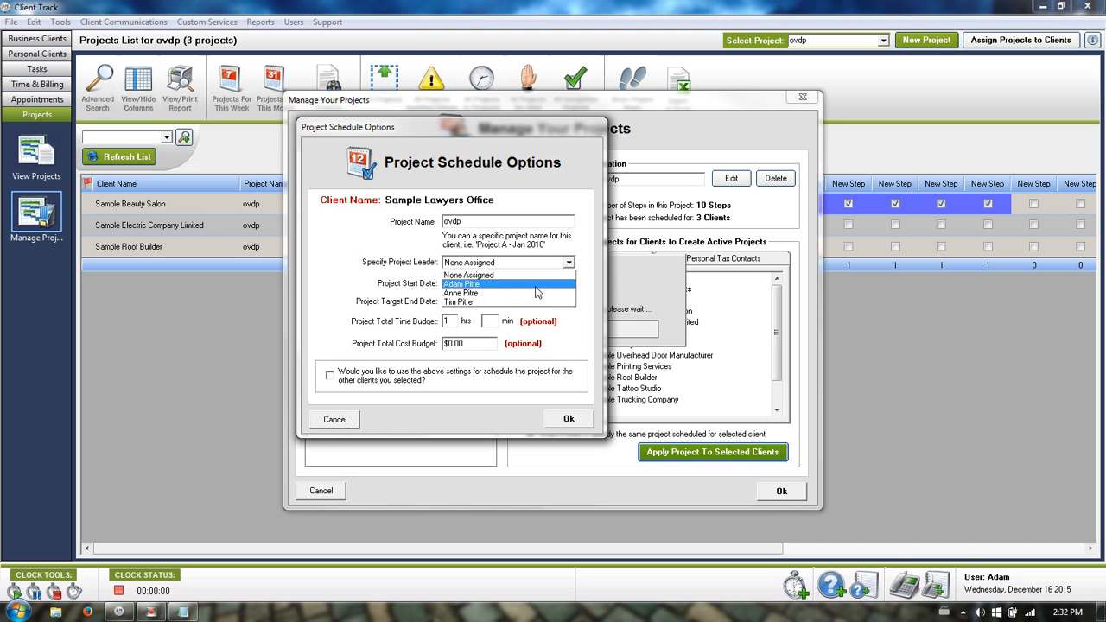
{"action": "left_click", "coordinate": [547, 285]}
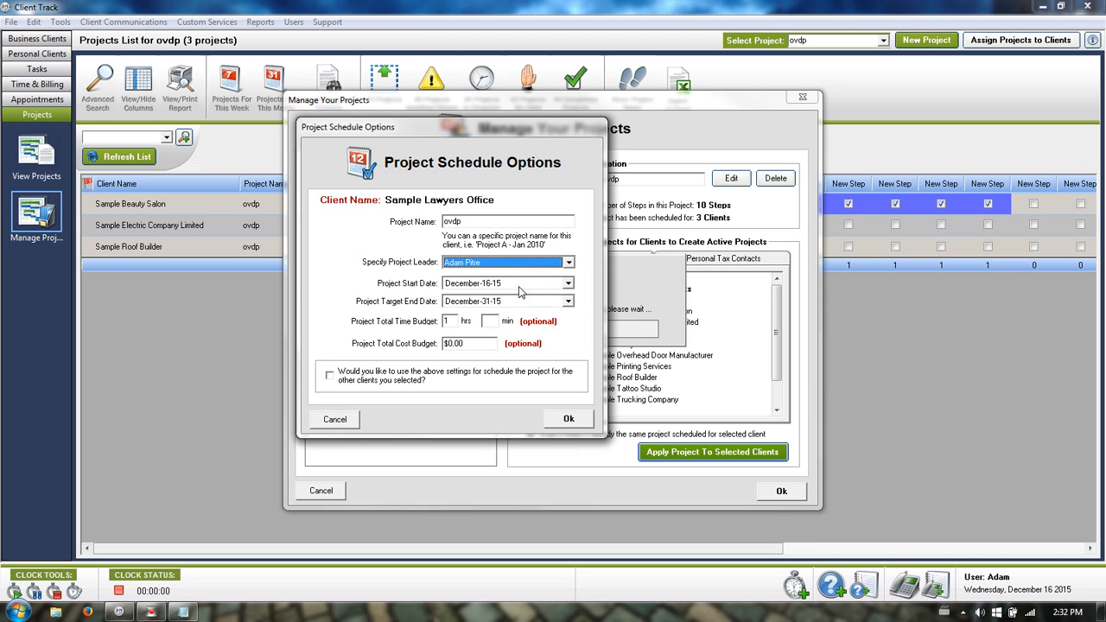
{"action": "left_click", "coordinate": [450, 321]}
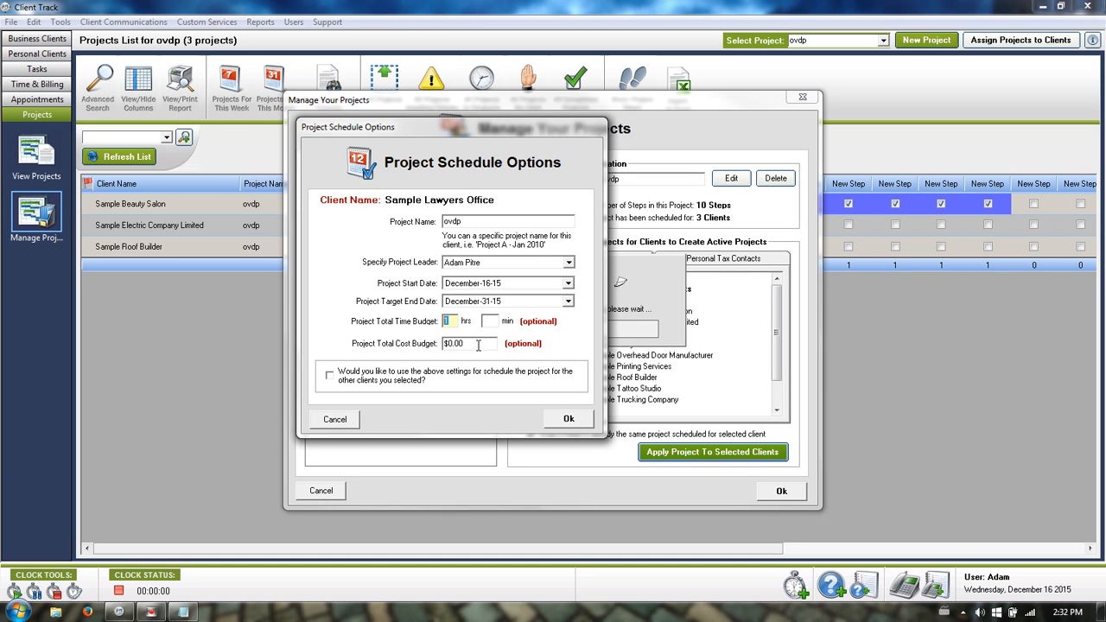
{"action": "left_click", "coordinate": [487, 323]}
{"action": "left_click", "coordinate": [566, 420]}
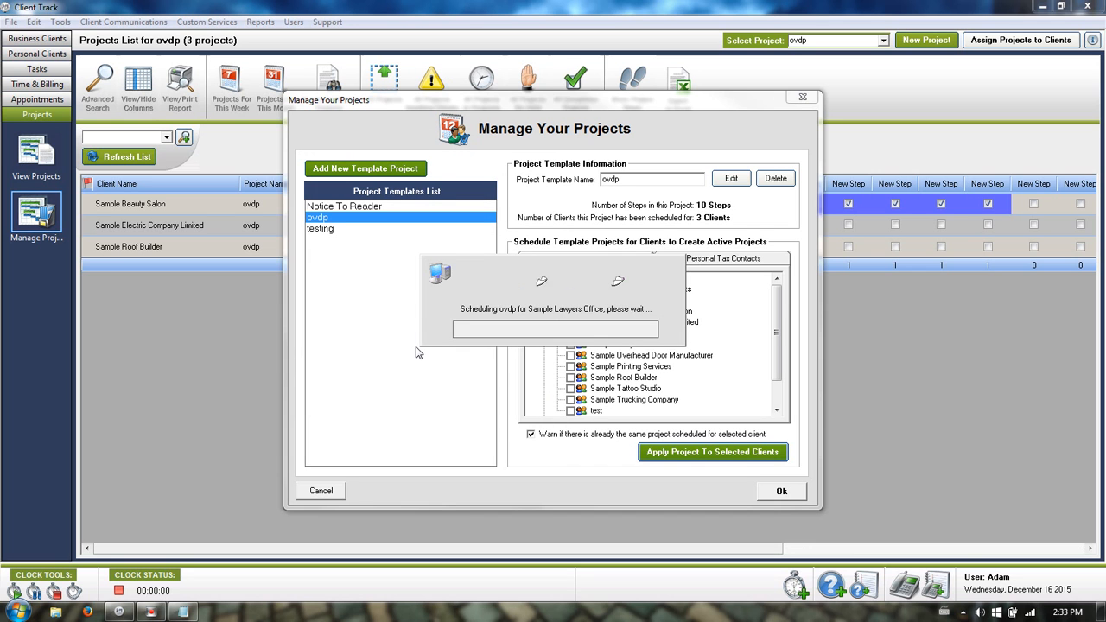
{"action": "left_click", "coordinate": [553, 313]}
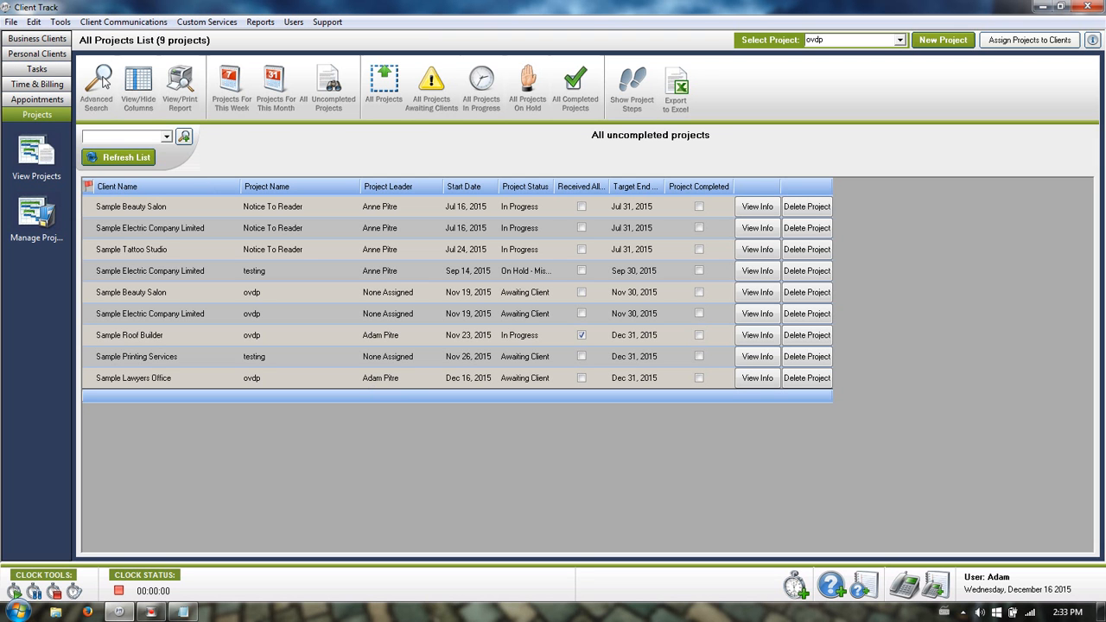
{"action": "left_click", "coordinate": [97, 79]}
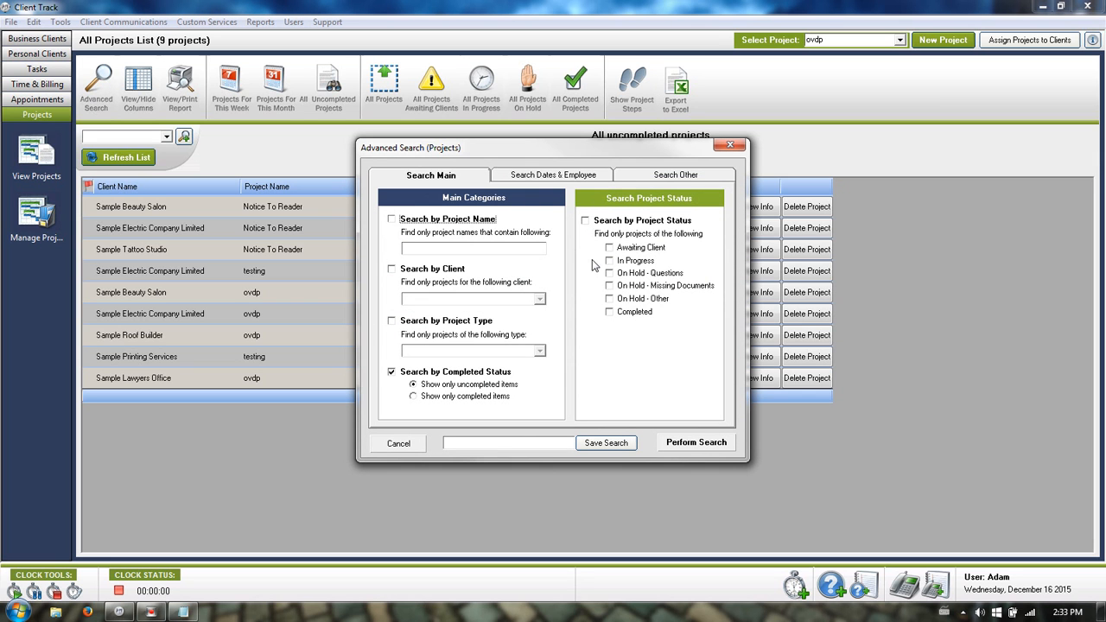
{"action": "left_click", "coordinate": [585, 220]}
{"action": "left_click", "coordinate": [429, 275]}
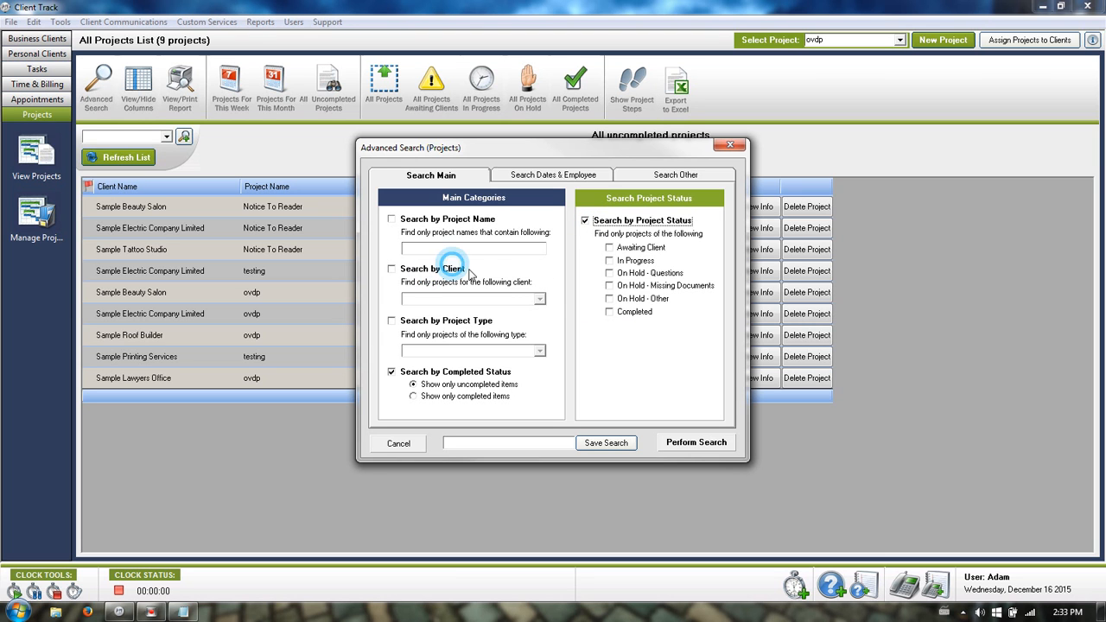
{"action": "left_click", "coordinate": [429, 270]}
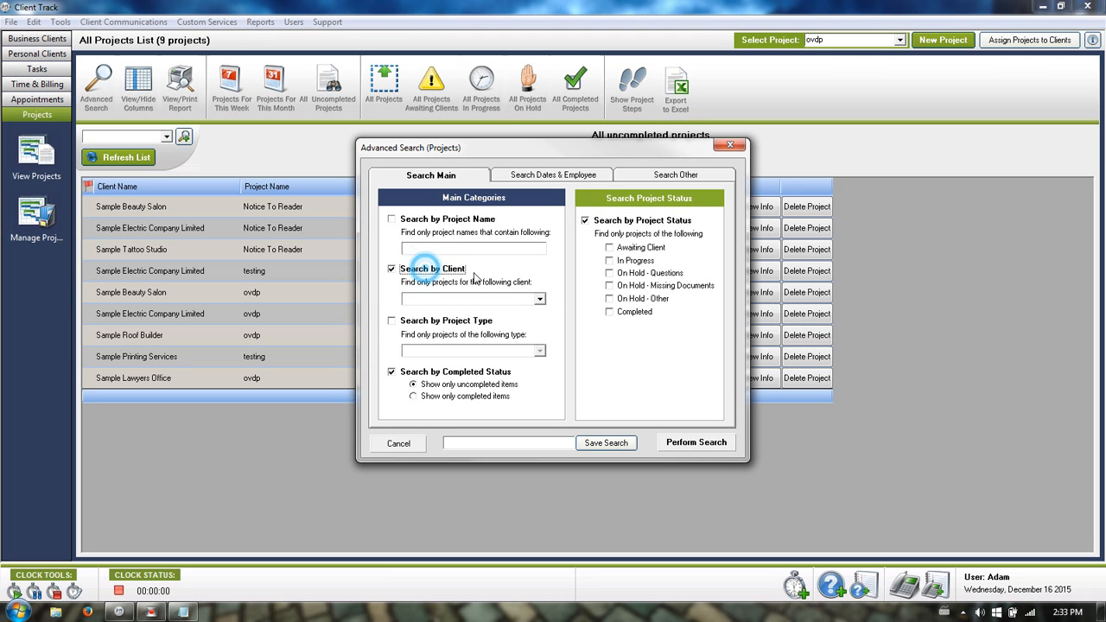
{"action": "left_click", "coordinate": [540, 299]}
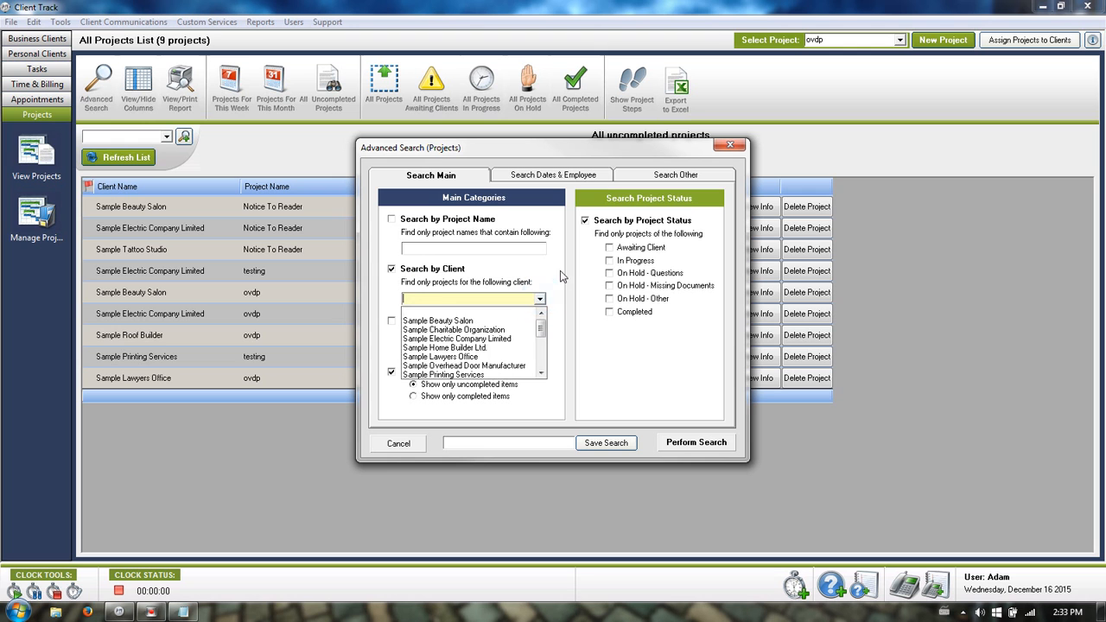
{"action": "left_click", "coordinate": [486, 348]}
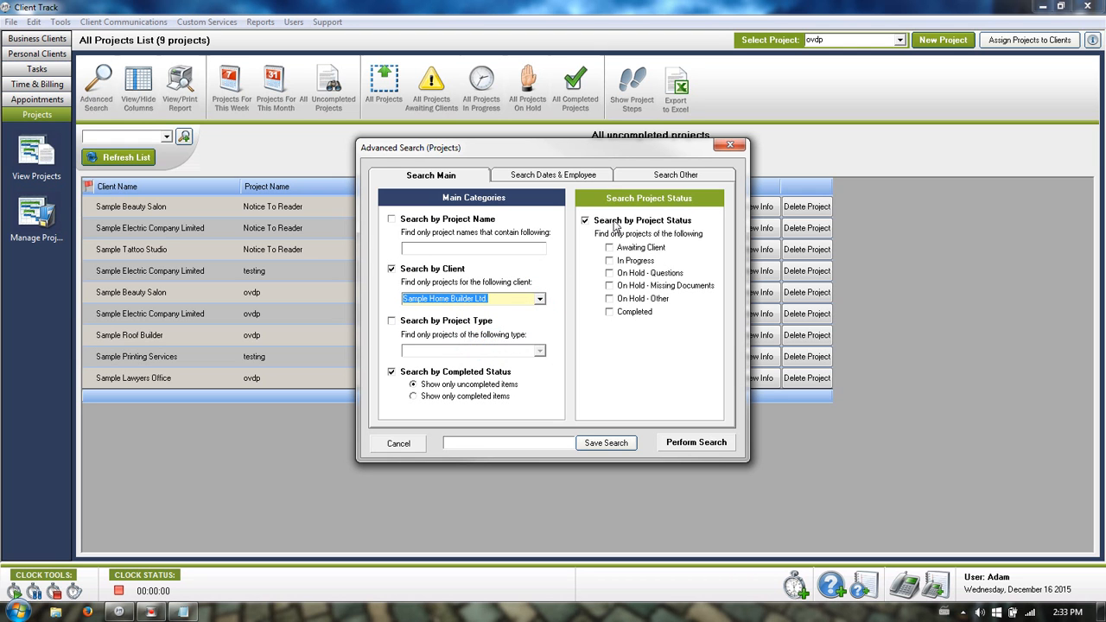
{"action": "left_click", "coordinate": [610, 248]}
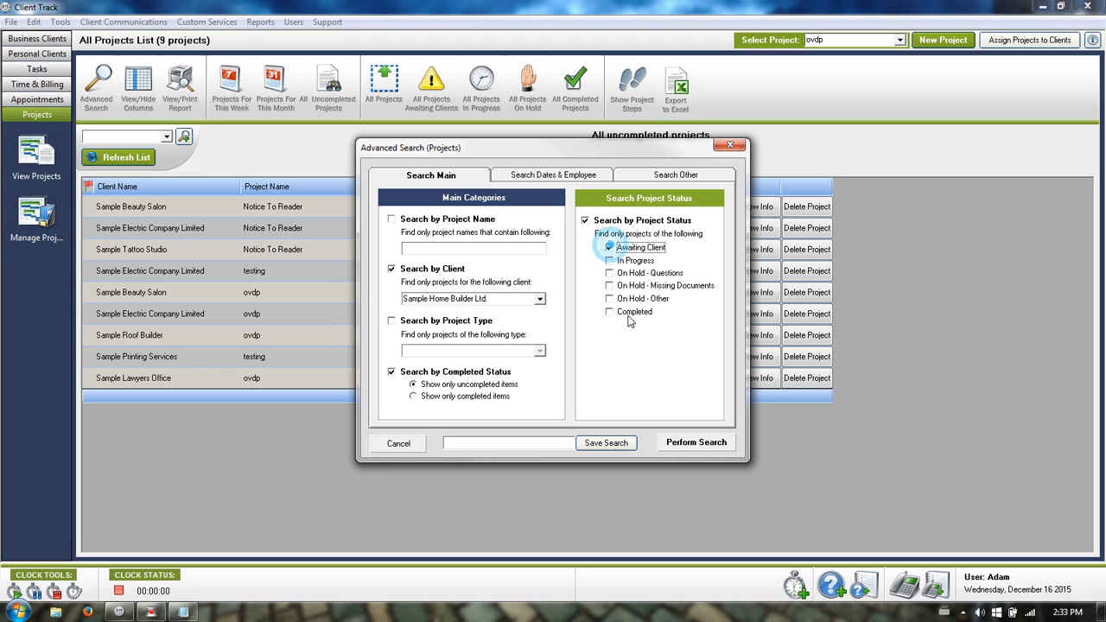
{"action": "left_click", "coordinate": [446, 271]}
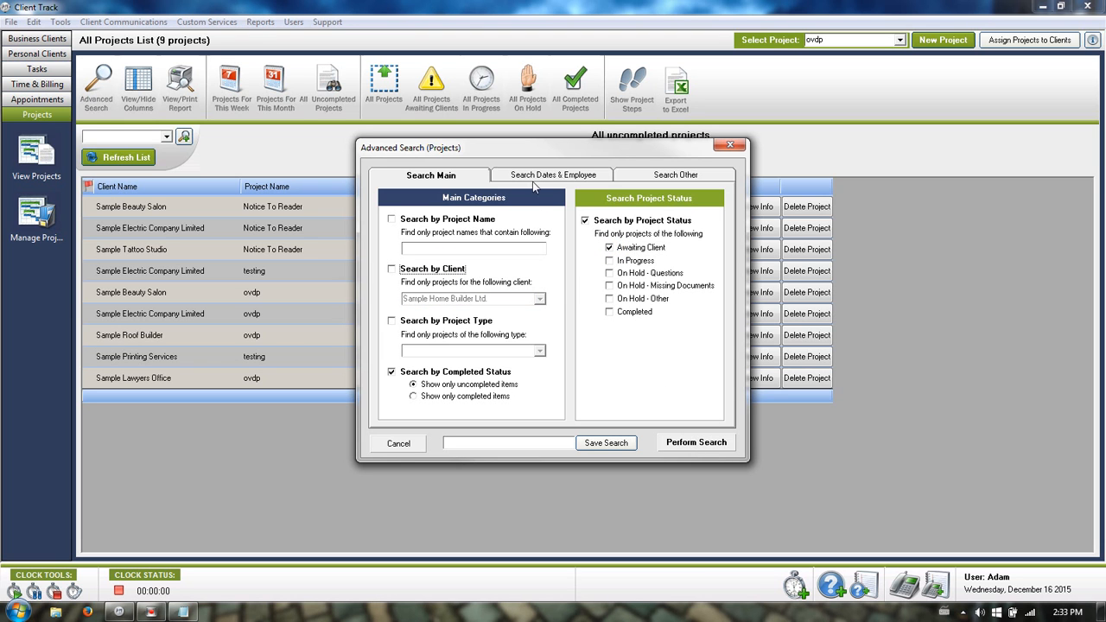
{"action": "left_click", "coordinate": [522, 176]}
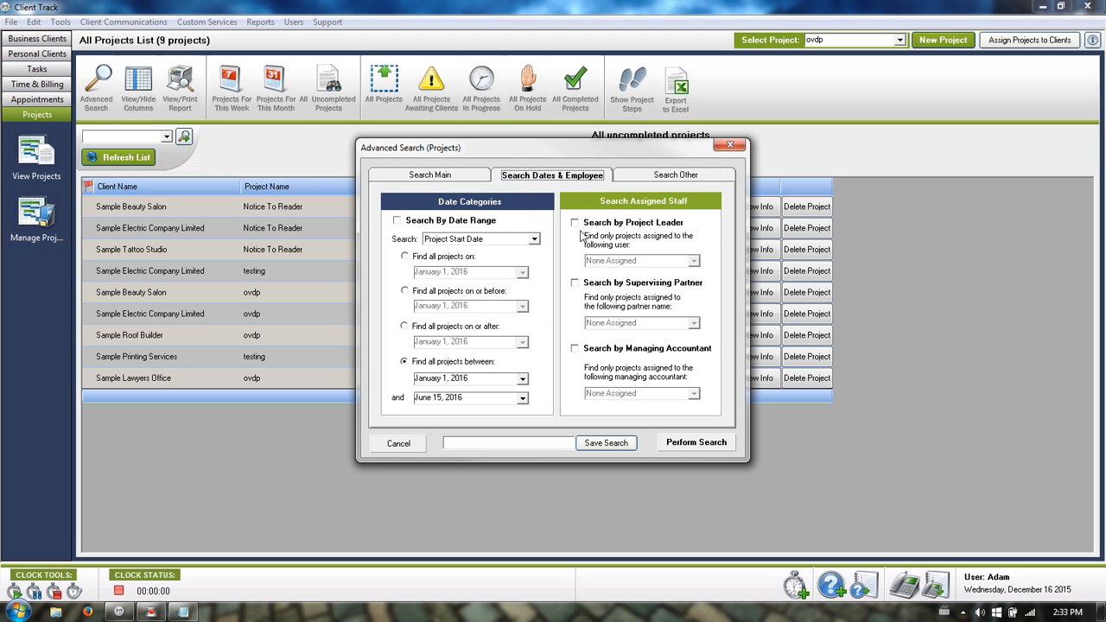
{"action": "left_click", "coordinate": [623, 222]}
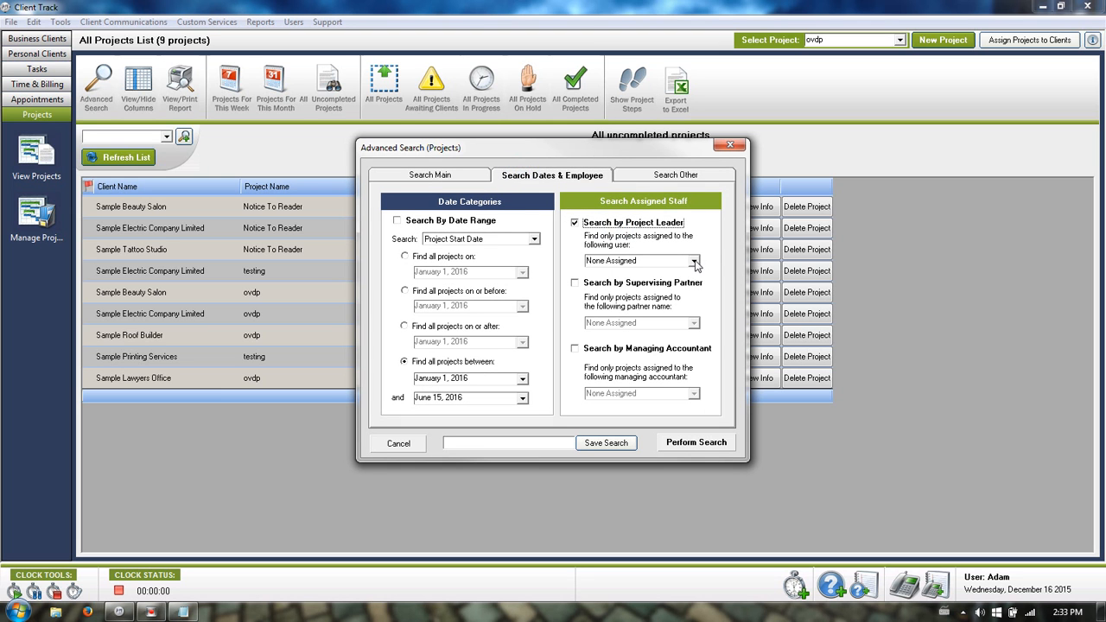
{"action": "left_click", "coordinate": [687, 261]}
{"action": "left_click", "coordinate": [648, 225]}
{"action": "left_click", "coordinate": [637, 222]}
{"action": "left_click", "coordinate": [415, 445]}
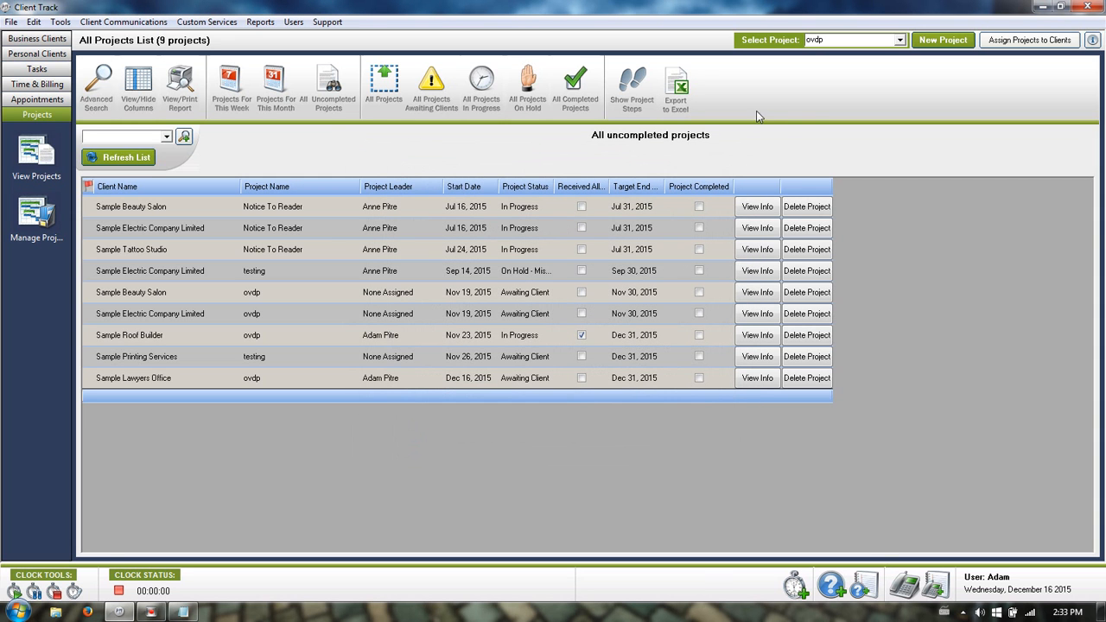
Show only the ovdp projects and scroll across their step columns.
{"action": "left_click", "coordinate": [901, 40]}
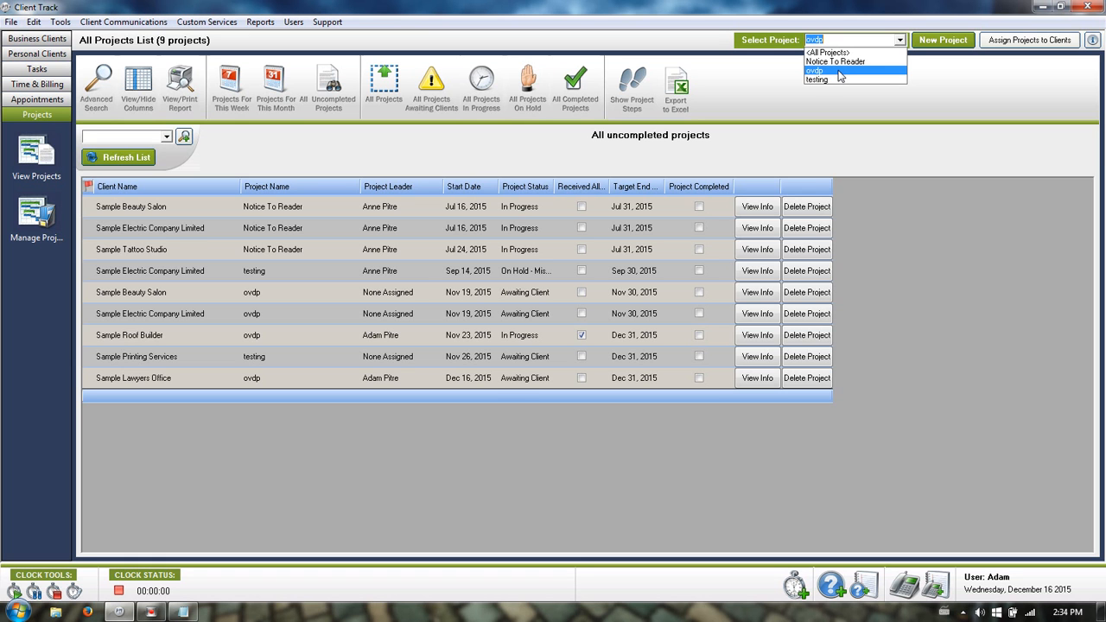
{"action": "left_click", "coordinate": [837, 71]}
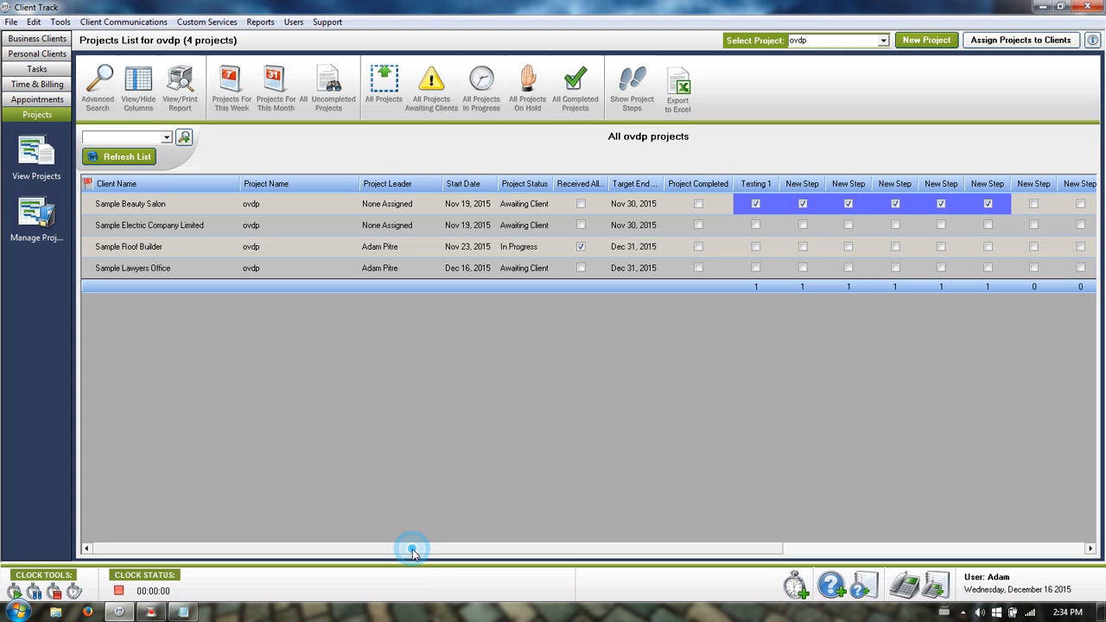
{"action": "left_click_drag", "start_coordinate": [413, 554], "coordinate": [587, 547]}
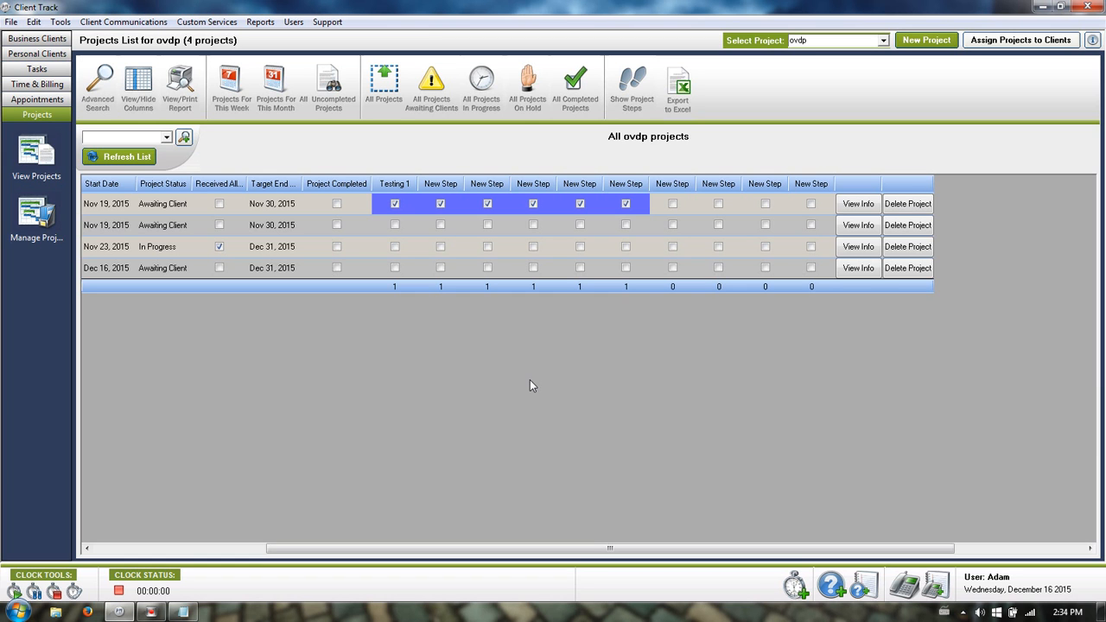
{"action": "left_click", "coordinate": [223, 548]}
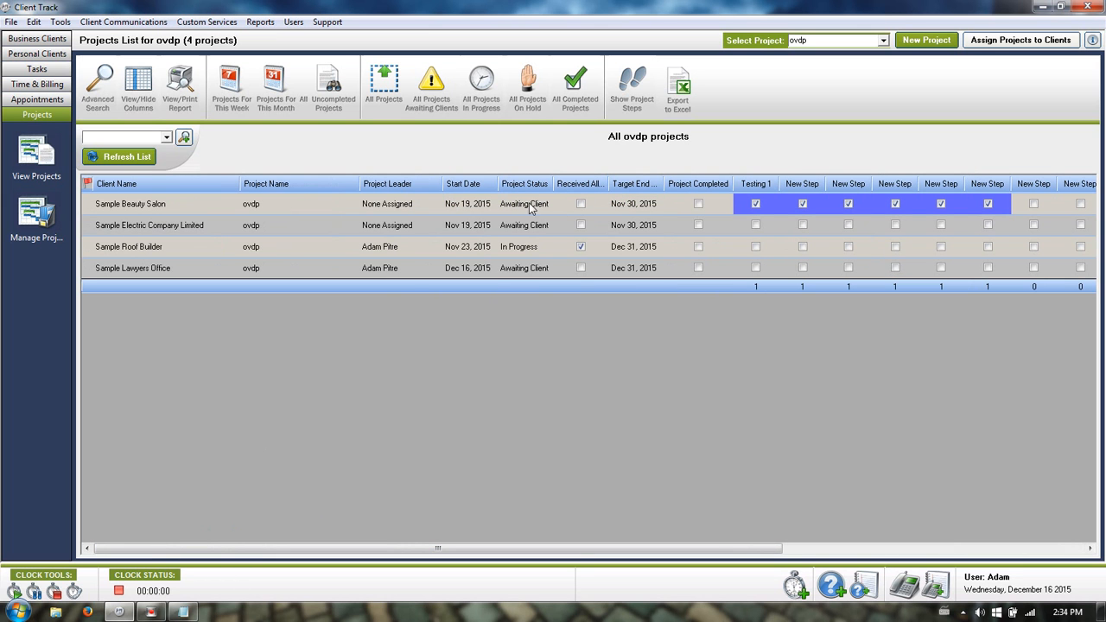
Try the second project's status dropdown, then view and cancel the Testing 1 step details.
{"action": "left_click", "coordinate": [518, 225]}
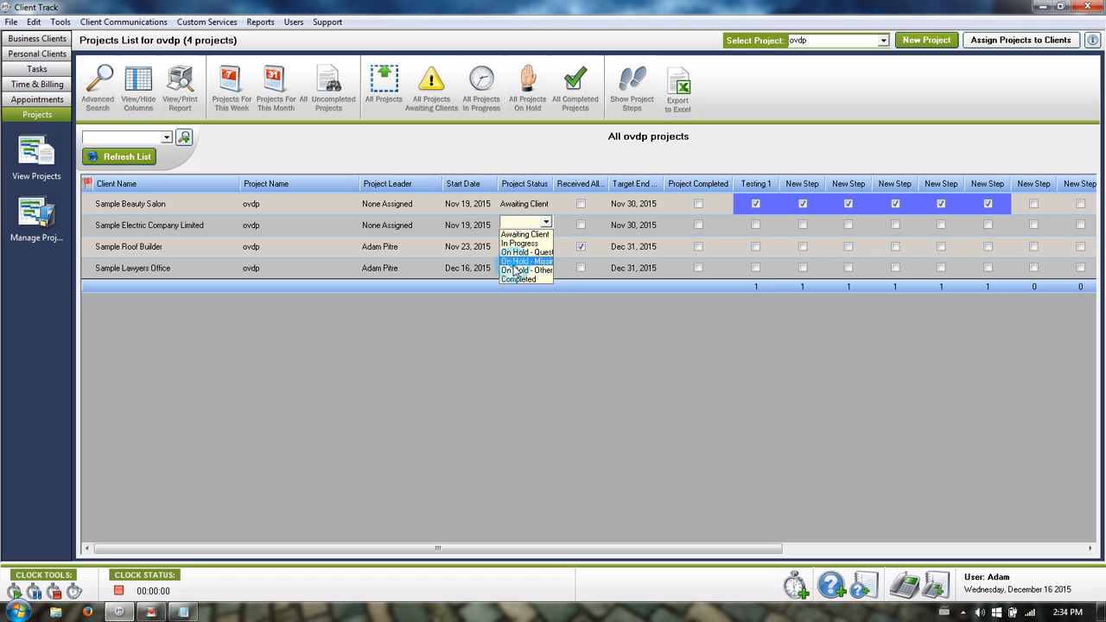
{"action": "left_click", "coordinate": [515, 262]}
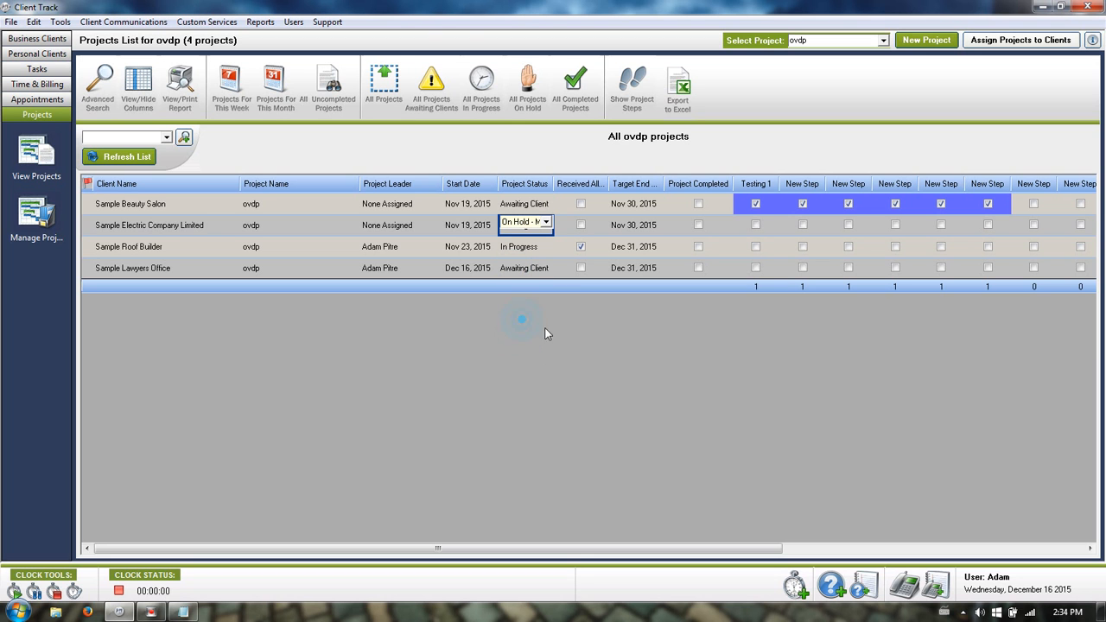
{"action": "left_click", "coordinate": [545, 224]}
{"action": "left_click", "coordinate": [514, 328]}
{"action": "left_click_drag", "start_coordinate": [452, 549], "coordinate": [671, 523]}
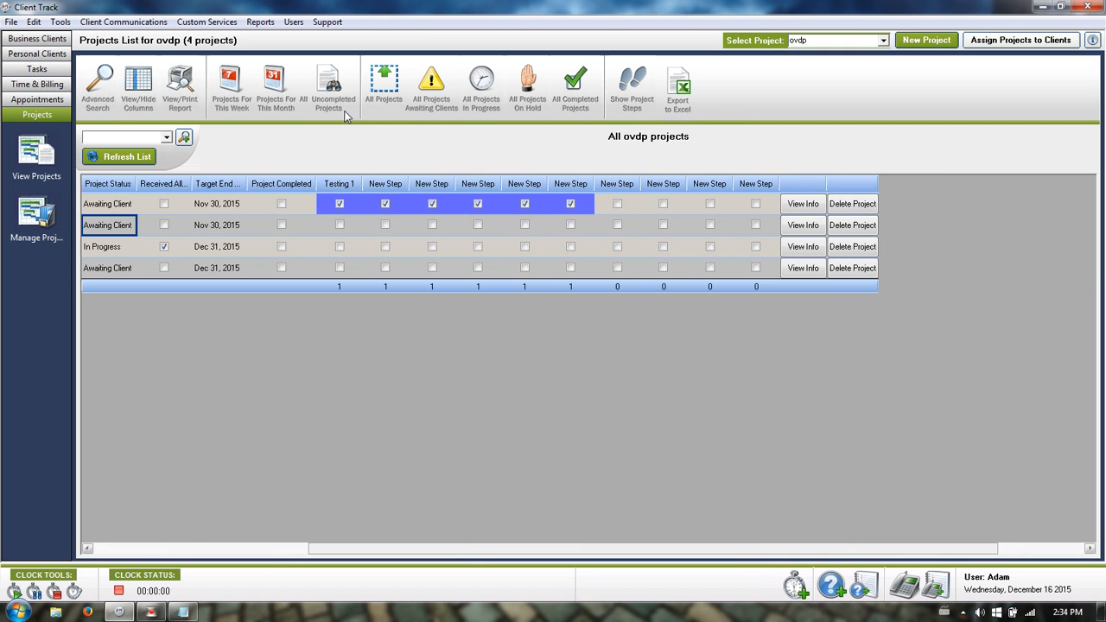
{"action": "left_click", "coordinate": [347, 204]}
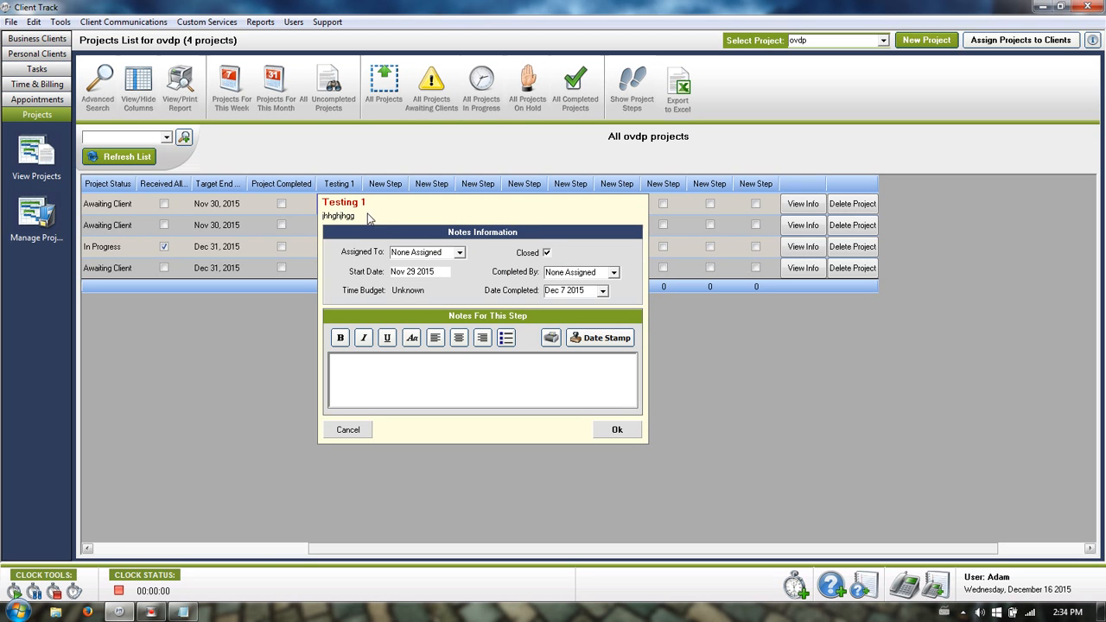
{"action": "left_click", "coordinate": [346, 429]}
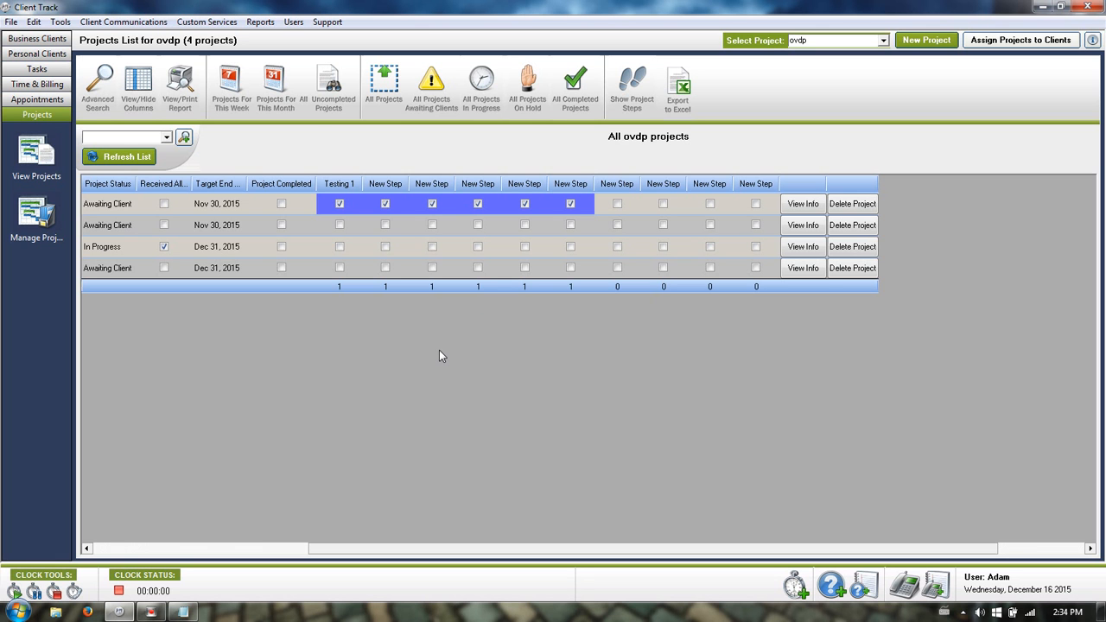
Open the advanced task search and filter by the current user as assigned employee.
{"action": "left_click", "coordinate": [37, 68]}
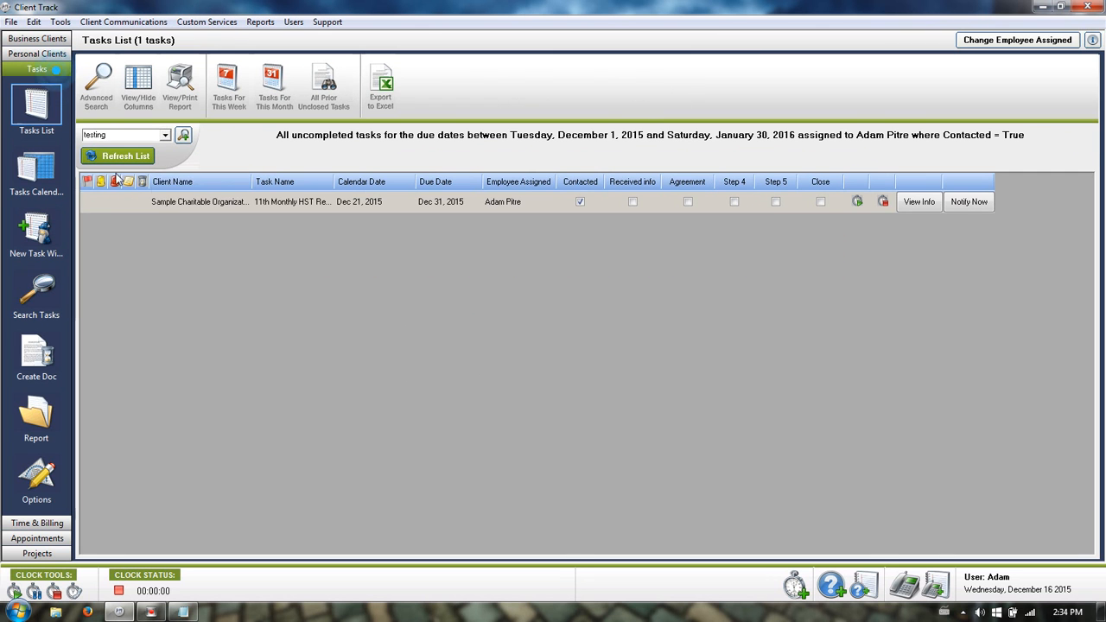
{"action": "left_click", "coordinate": [290, 82]}
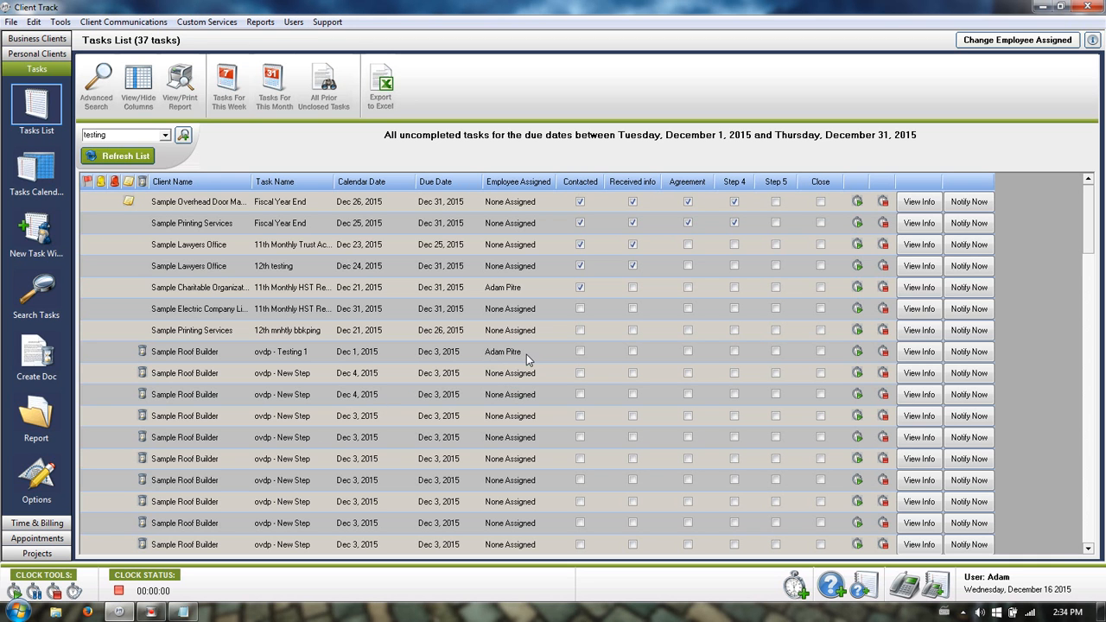
{"action": "left_click", "coordinate": [109, 79]}
{"action": "left_click", "coordinate": [622, 221]}
{"action": "left_click", "coordinate": [705, 259]}
{"action": "left_click", "coordinate": [631, 280]}
Drop the due-date range, run the search, and sort by Task Name descending.
{"action": "left_click", "coordinate": [553, 174]}
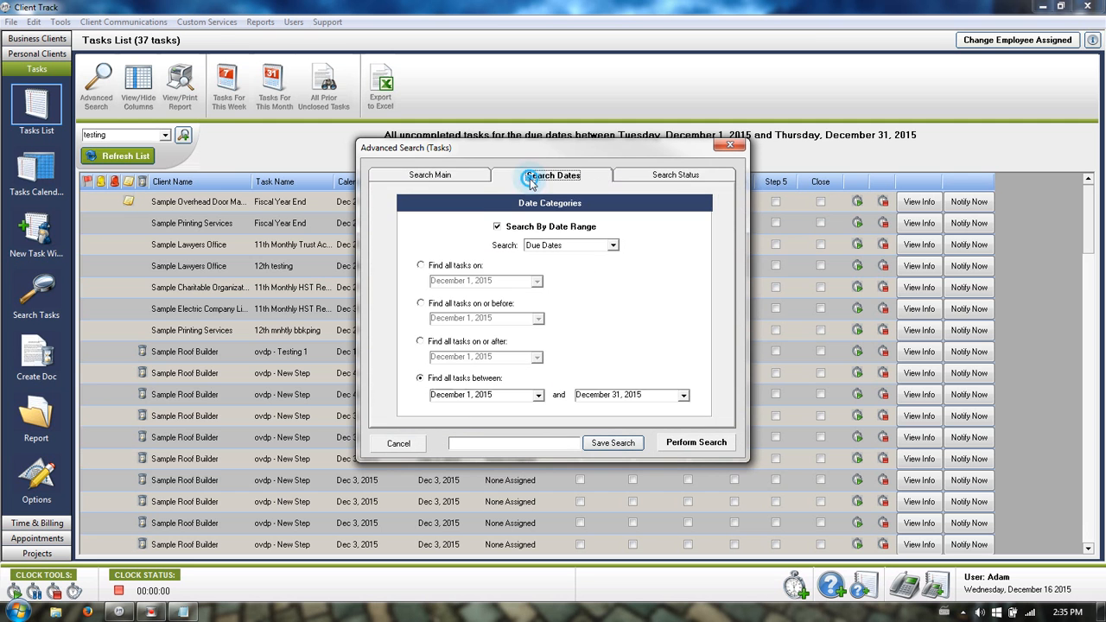
{"action": "left_click", "coordinate": [436, 226]}
{"action": "left_click", "coordinate": [697, 443]}
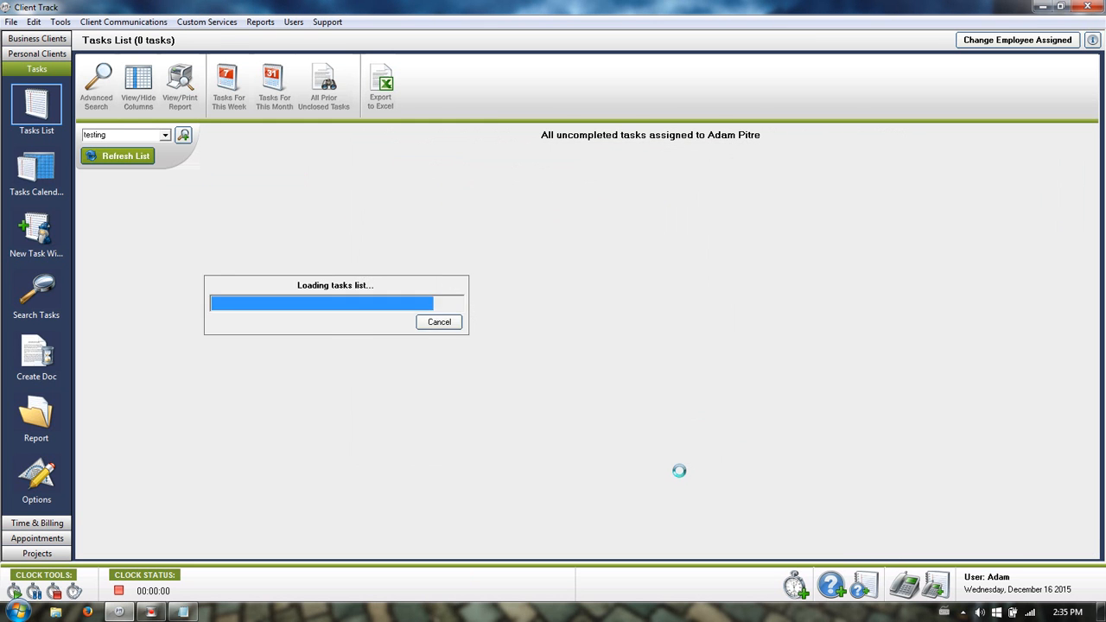
{"action": "left_click", "coordinate": [276, 181]}
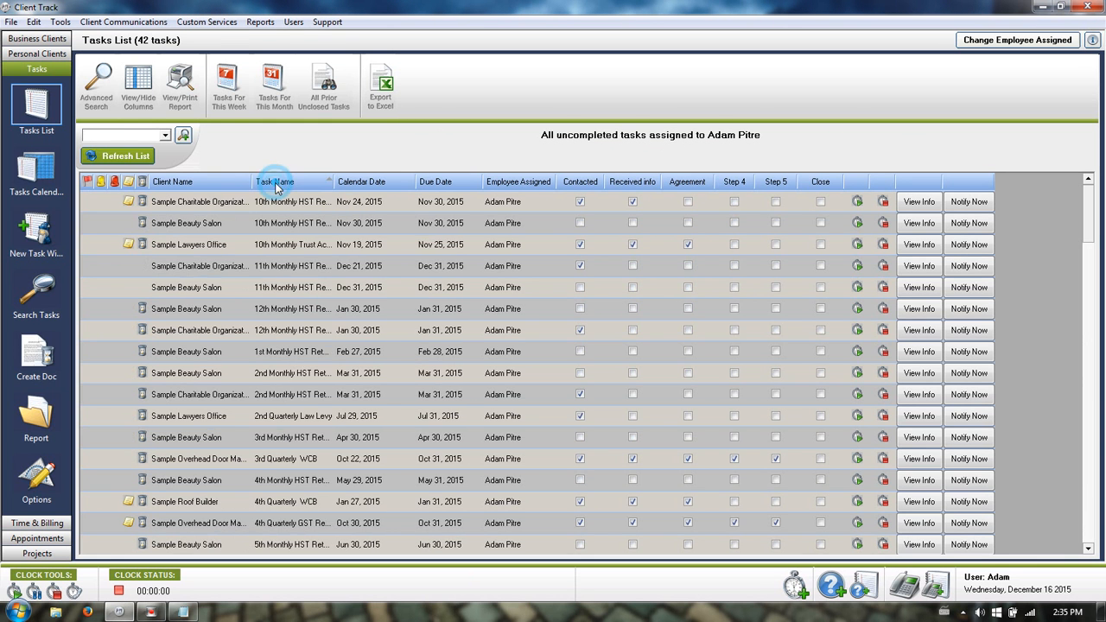
{"action": "left_click", "coordinate": [297, 181]}
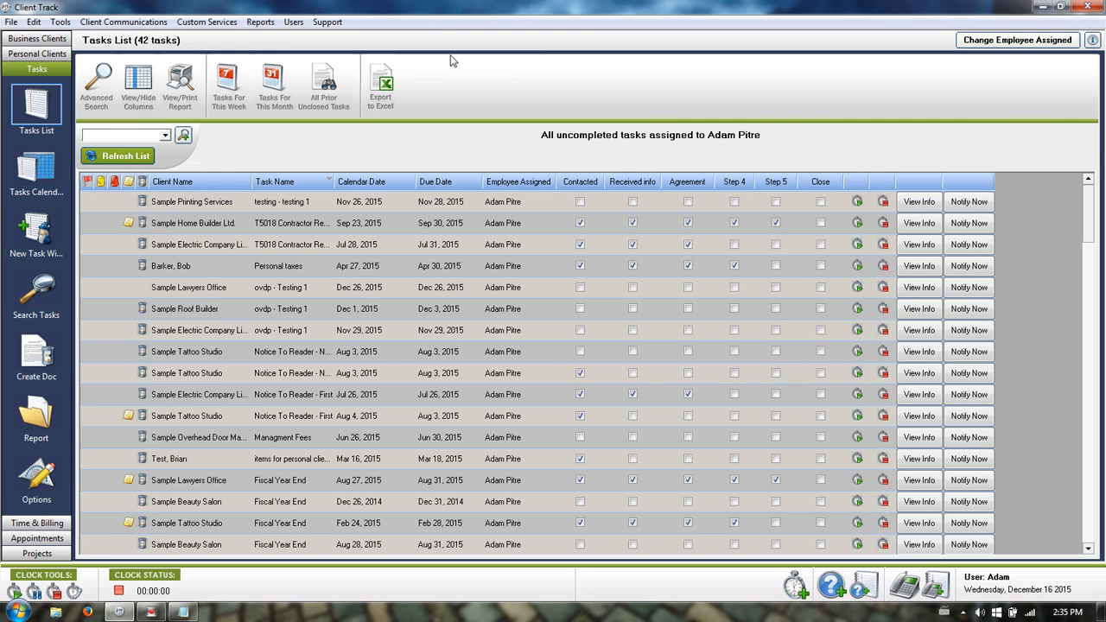
Open Sample Beauty Salon's business client record from the tasks list.
{"action": "left_click", "coordinate": [37, 39]}
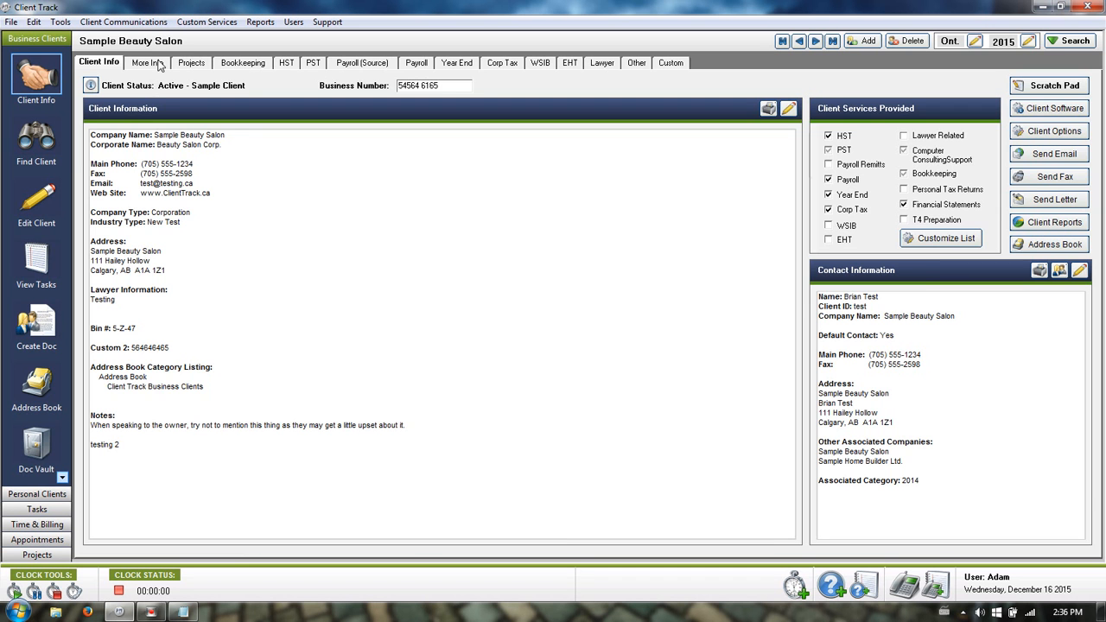
Show the salon's More Info page and start a new missing-information item.
{"action": "left_click", "coordinate": [159, 64]}
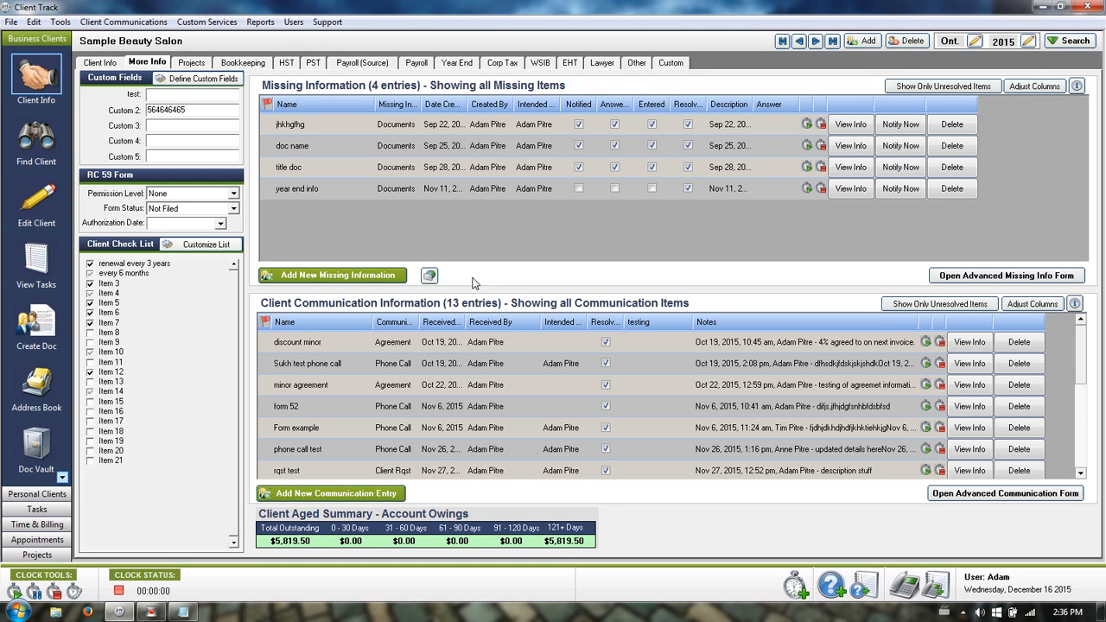
{"action": "left_click", "coordinate": [335, 275]}
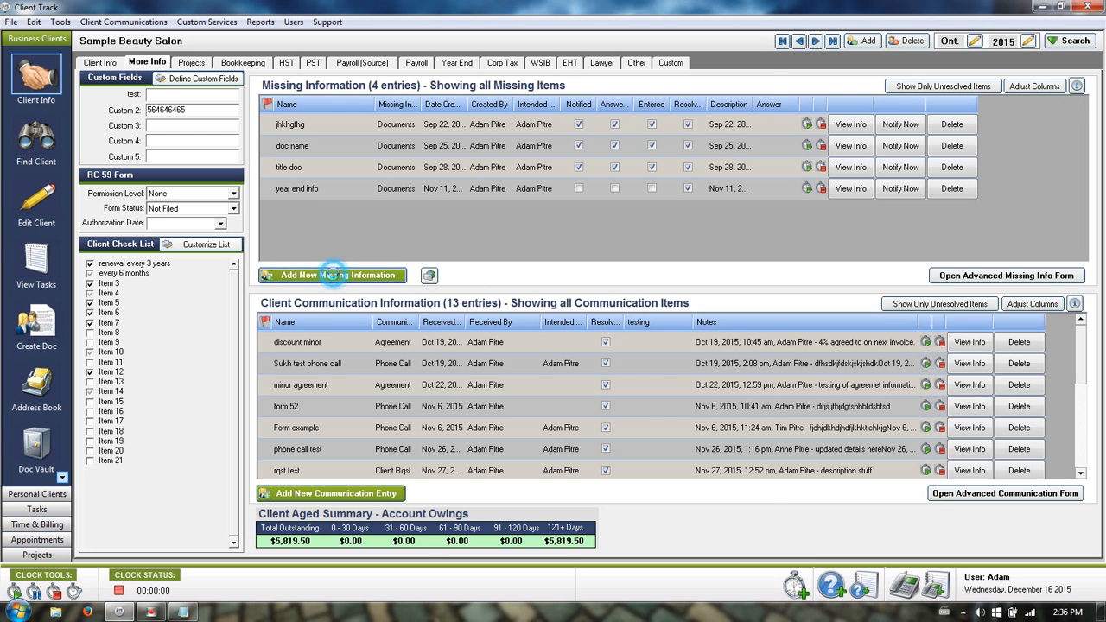
{"action": "left_click", "coordinate": [546, 177]}
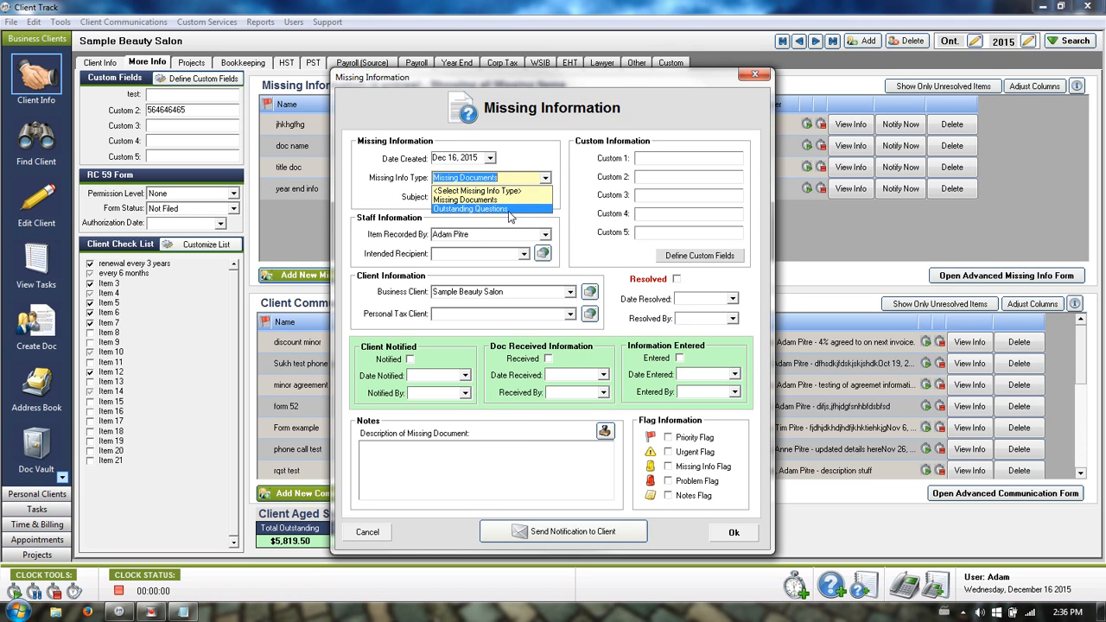
{"action": "left_click", "coordinate": [509, 210]}
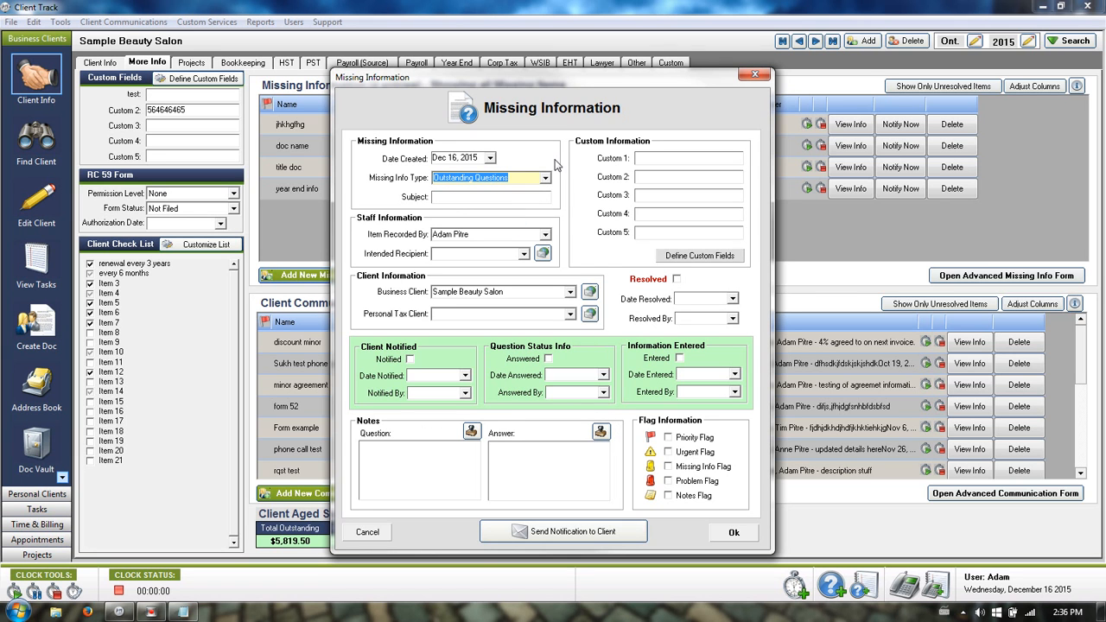
{"action": "left_click", "coordinate": [486, 196]}
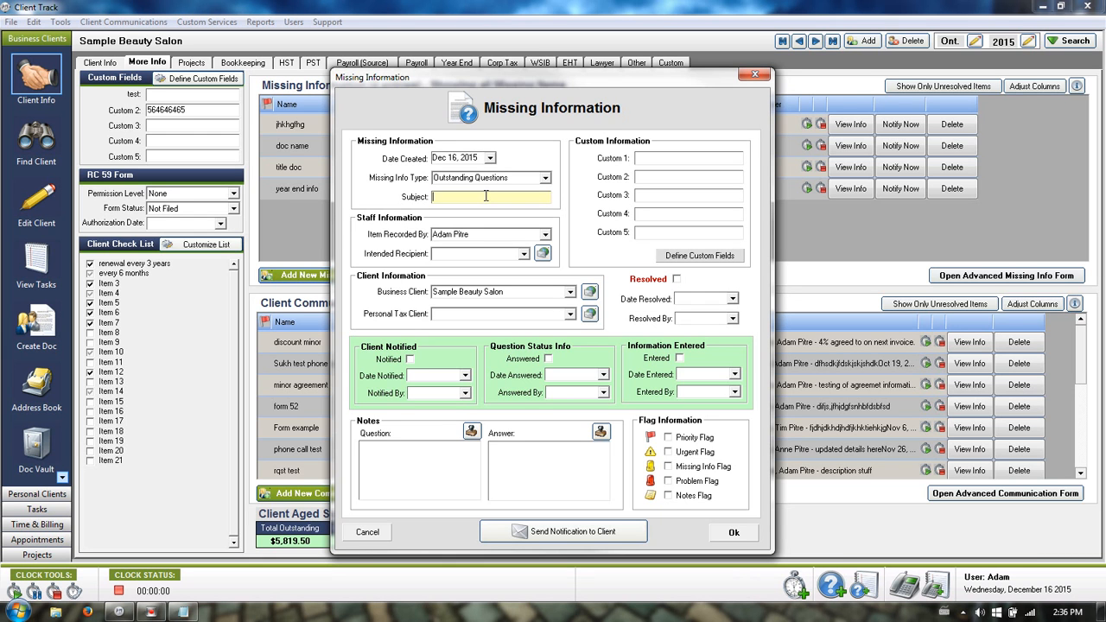
{"action": "type", "text": "testing"}
{"action": "left_click", "coordinate": [523, 254]}
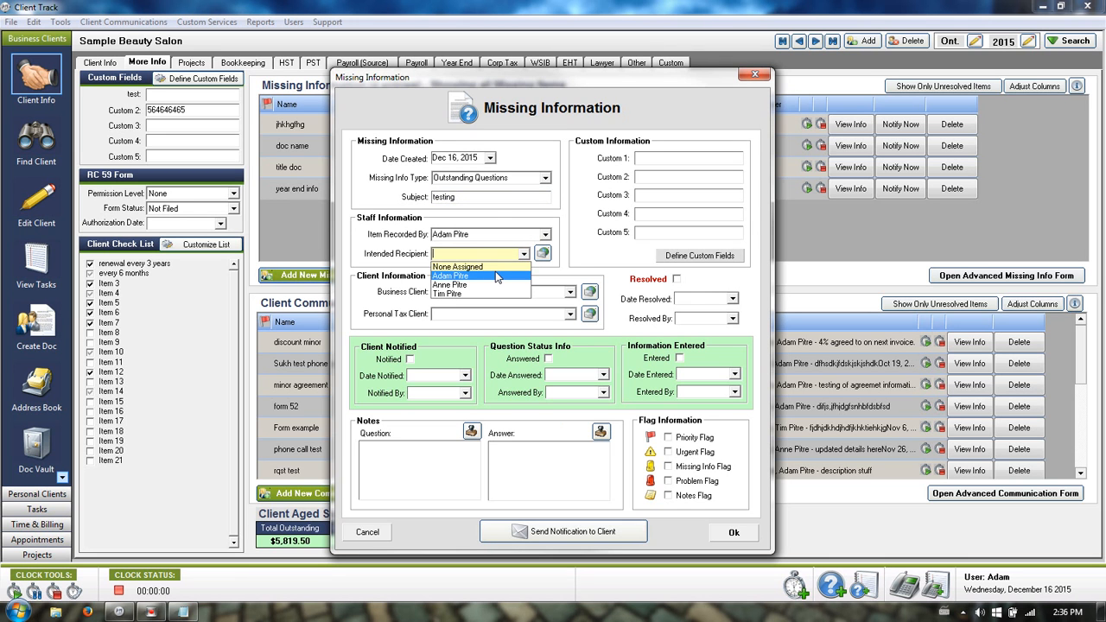
{"action": "left_click", "coordinate": [497, 276]}
{"action": "left_click", "coordinate": [383, 459]}
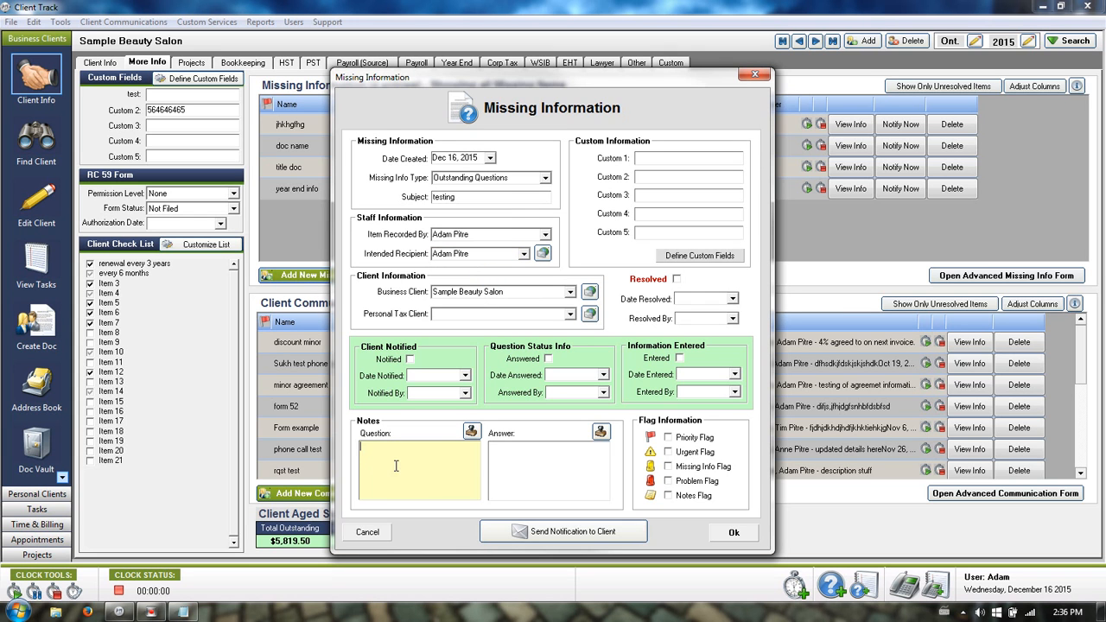
{"action": "left_click", "coordinate": [368, 532]}
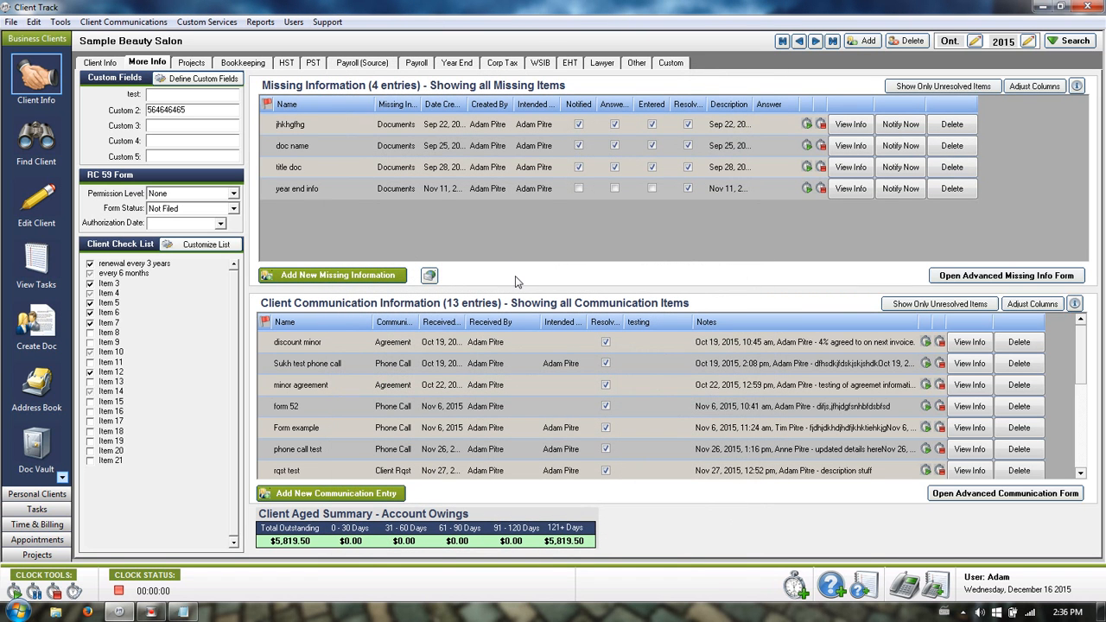
Create a Phone Call communication entry with subject 'phonecalltdy' and another staff member as recipient.
{"action": "left_click", "coordinate": [315, 491]}
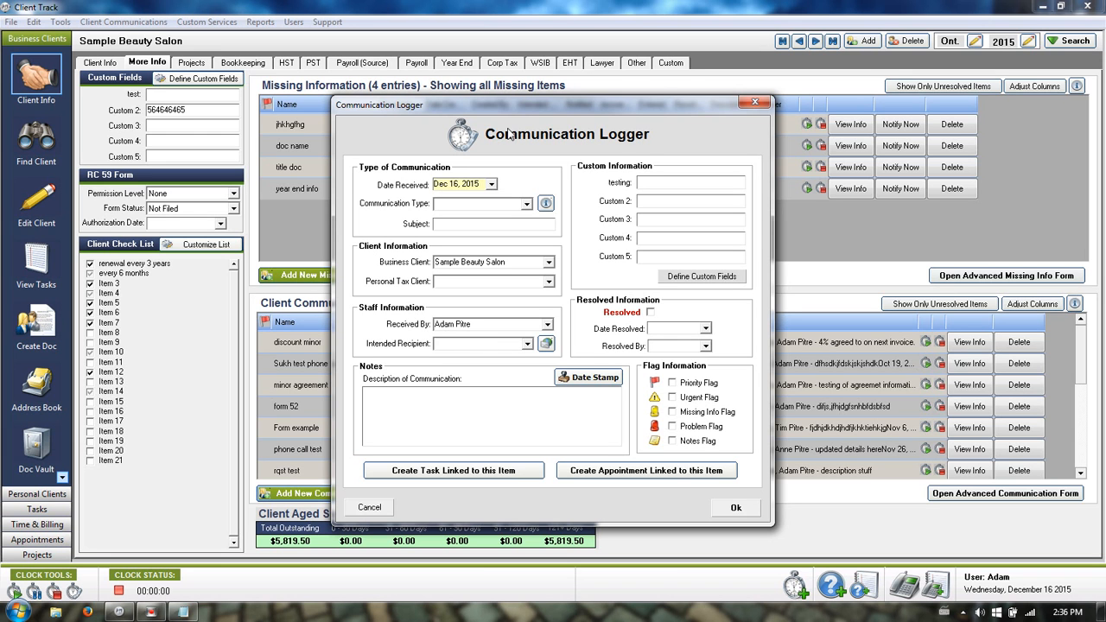
{"action": "left_click", "coordinate": [526, 204]}
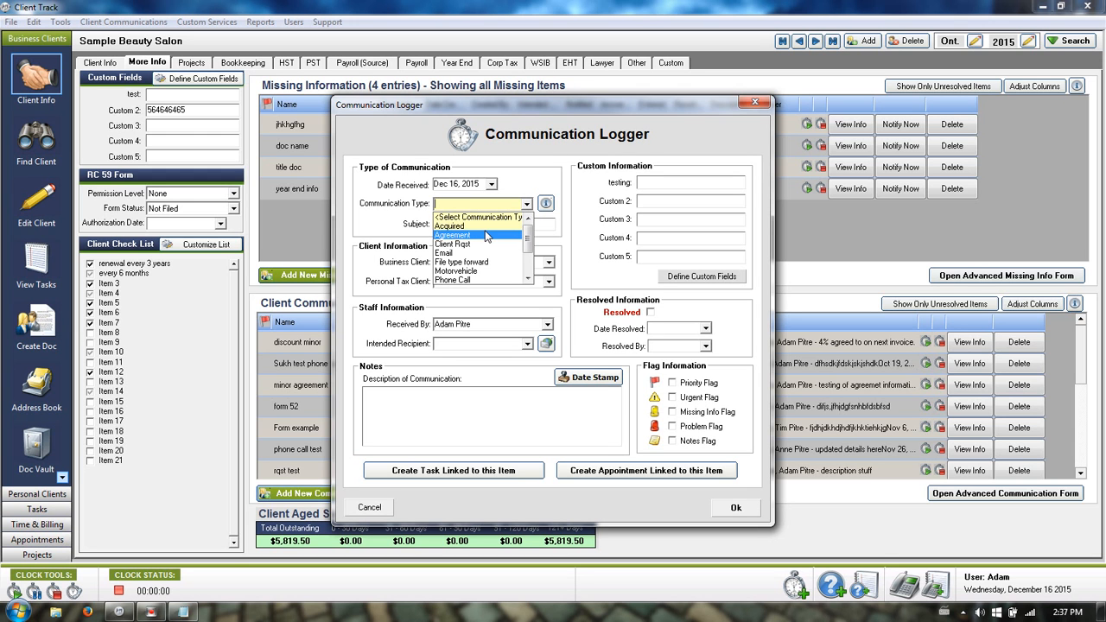
{"action": "left_click", "coordinate": [465, 279]}
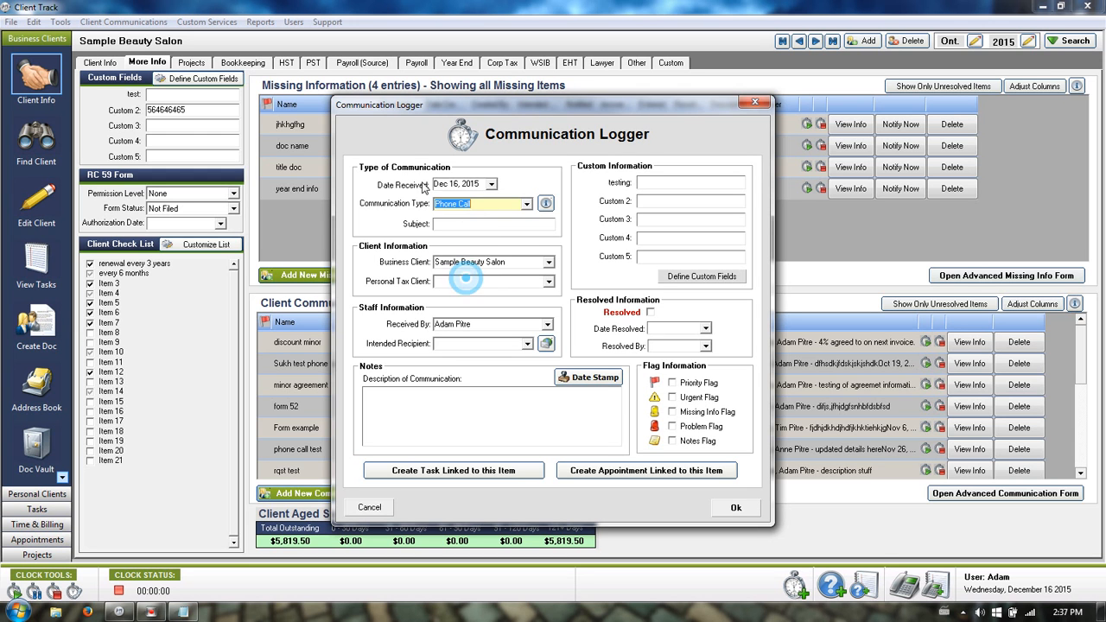
{"action": "left_click", "coordinate": [464, 225]}
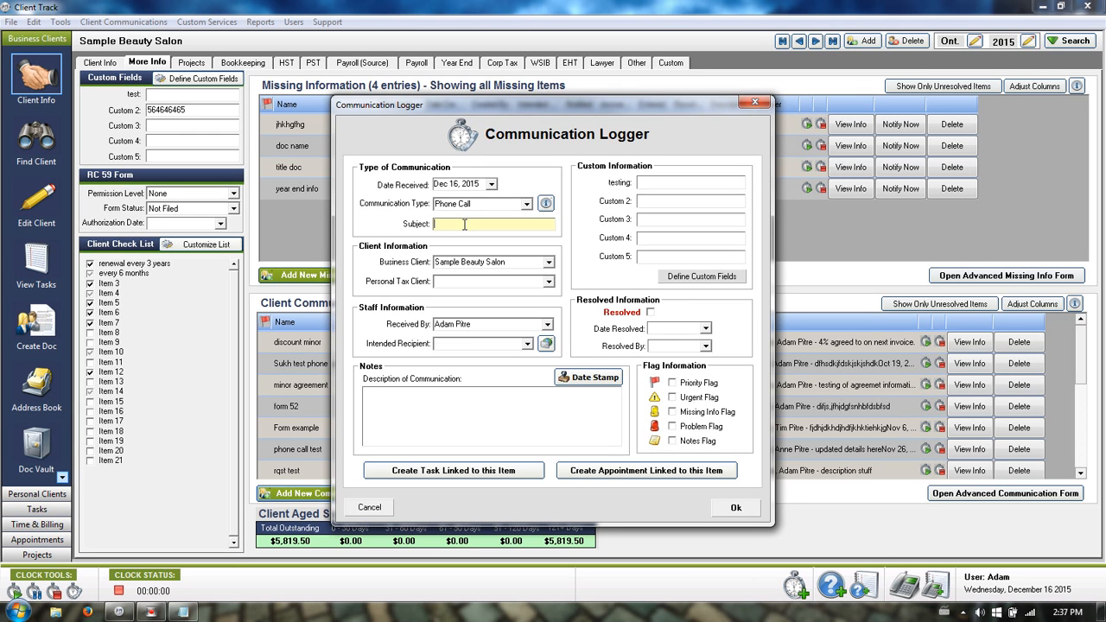
{"action": "type", "text": "phonecalltdy"}
{"action": "left_click", "coordinate": [526, 344]}
{"action": "left_click", "coordinate": [474, 376]}
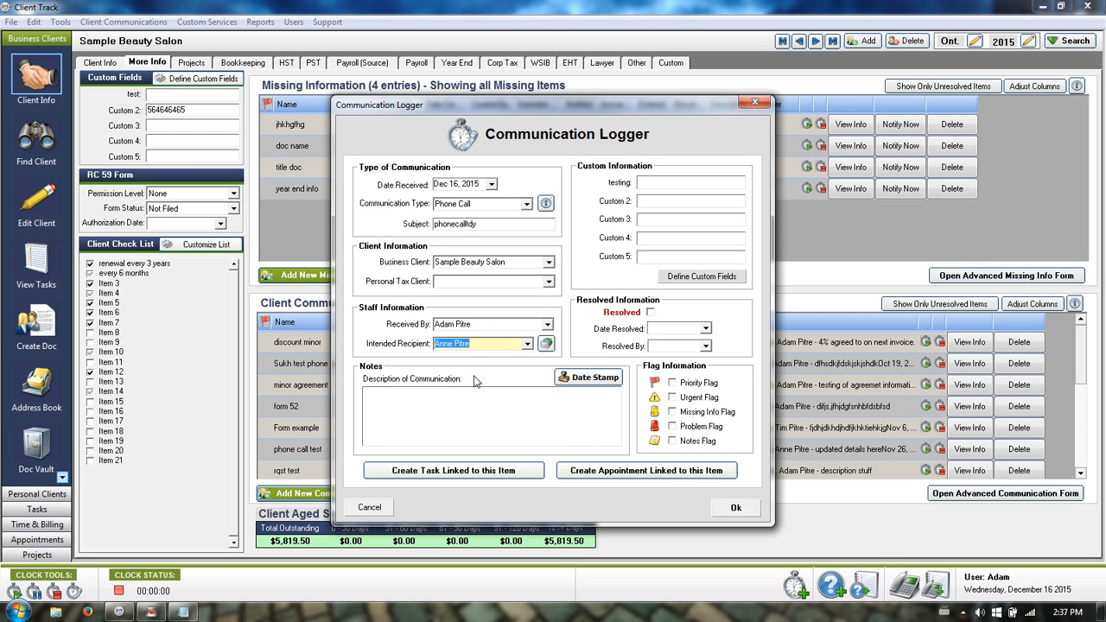
Date-stamp the description, add the note 'testing', and save the phone call entry.
{"action": "left_click", "coordinate": [568, 377]}
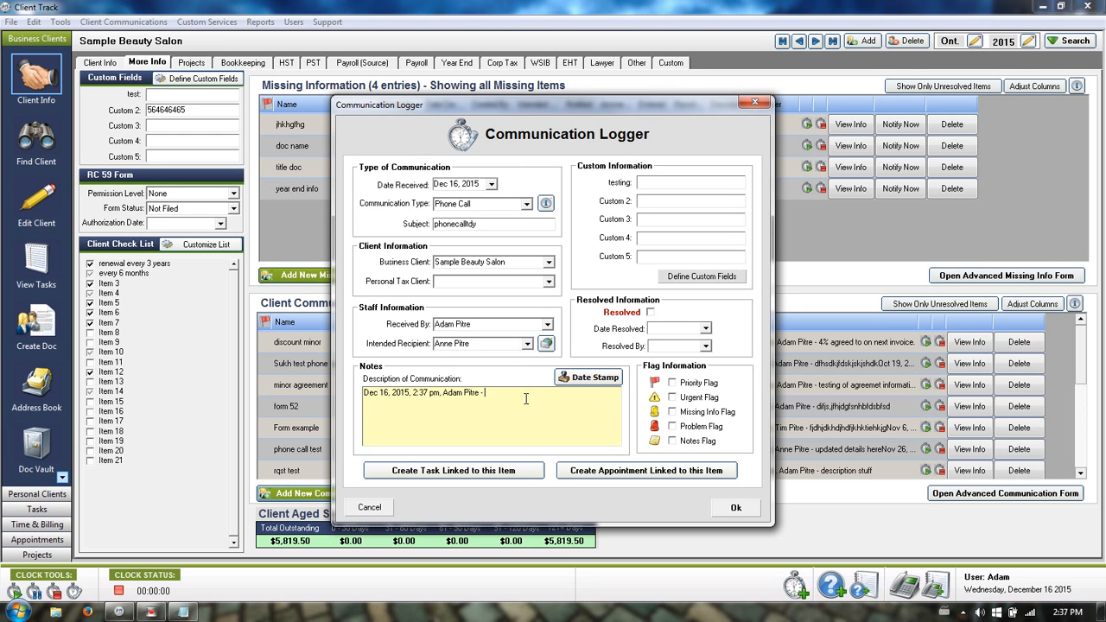
{"action": "left_click", "coordinate": [525, 392]}
{"action": "type", "text": "testing"}
{"action": "left_click", "coordinate": [731, 510]}
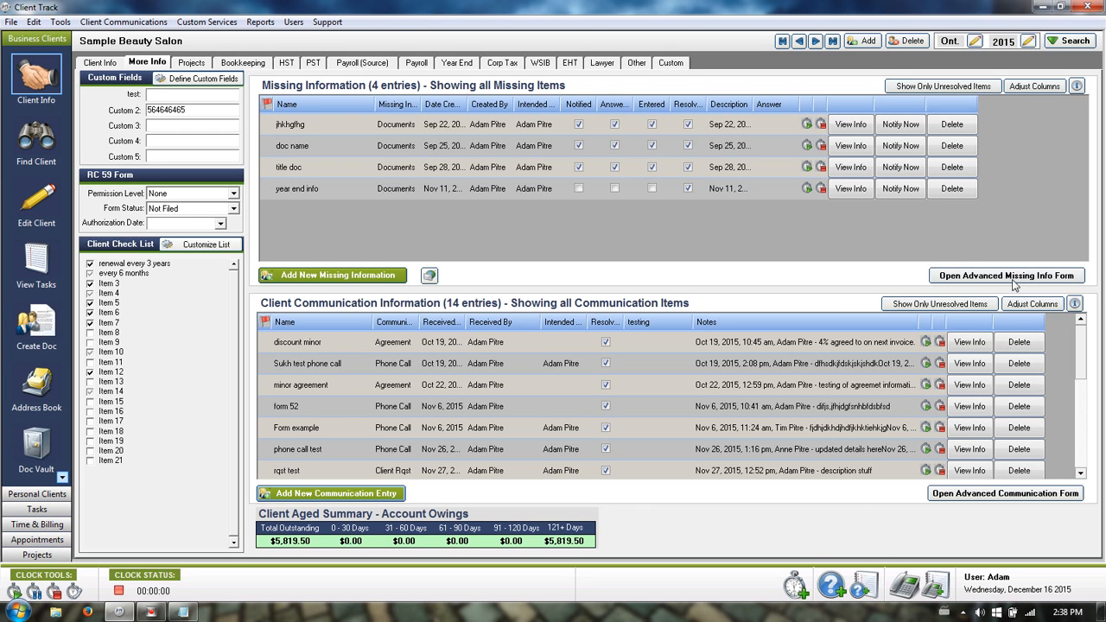
Open and arrange the missing-info and communication log lists, close missing info, open log advanced search.
{"action": "left_click", "coordinate": [1040, 275]}
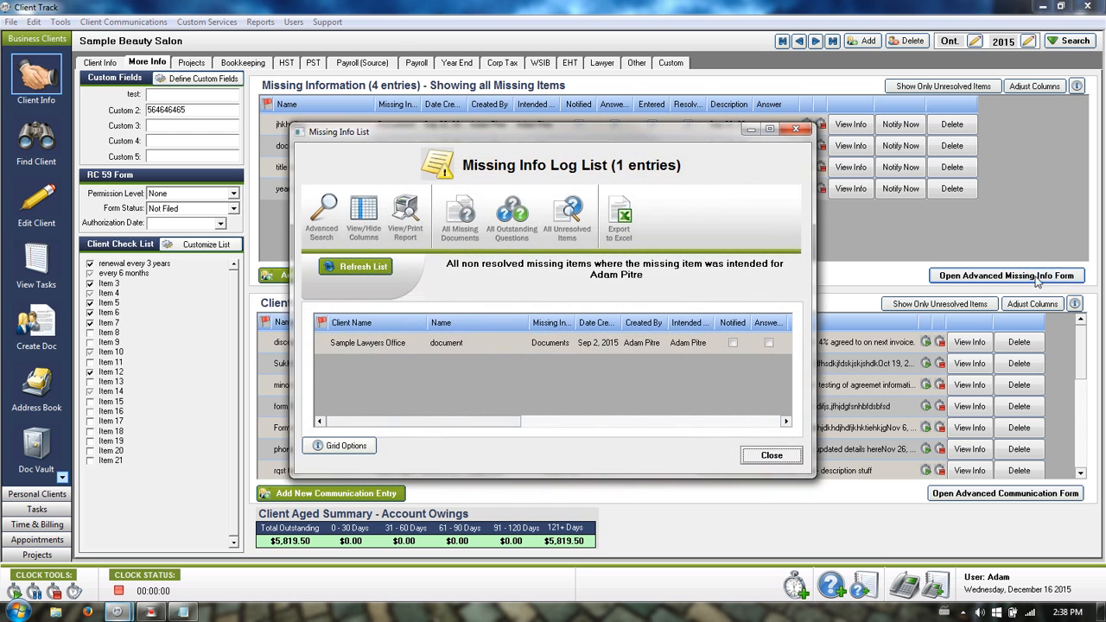
{"action": "left_click_drag", "start_coordinate": [675, 126], "coordinate": [393, 80]}
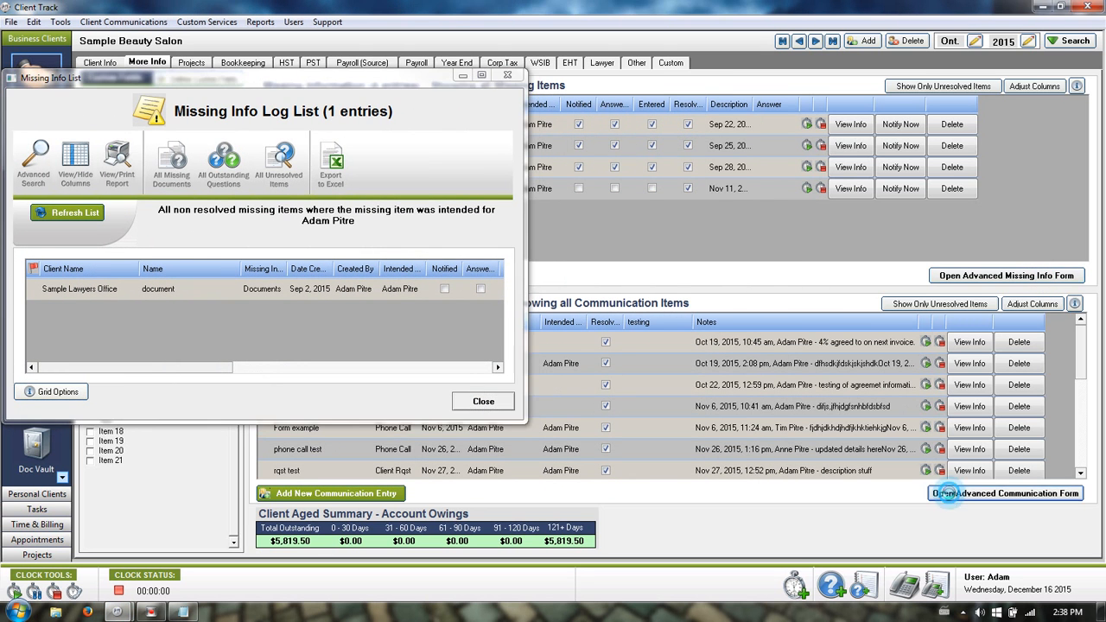
{"action": "left_click", "coordinate": [951, 499]}
{"action": "left_click_drag", "start_coordinate": [633, 157], "coordinate": [778, 92]}
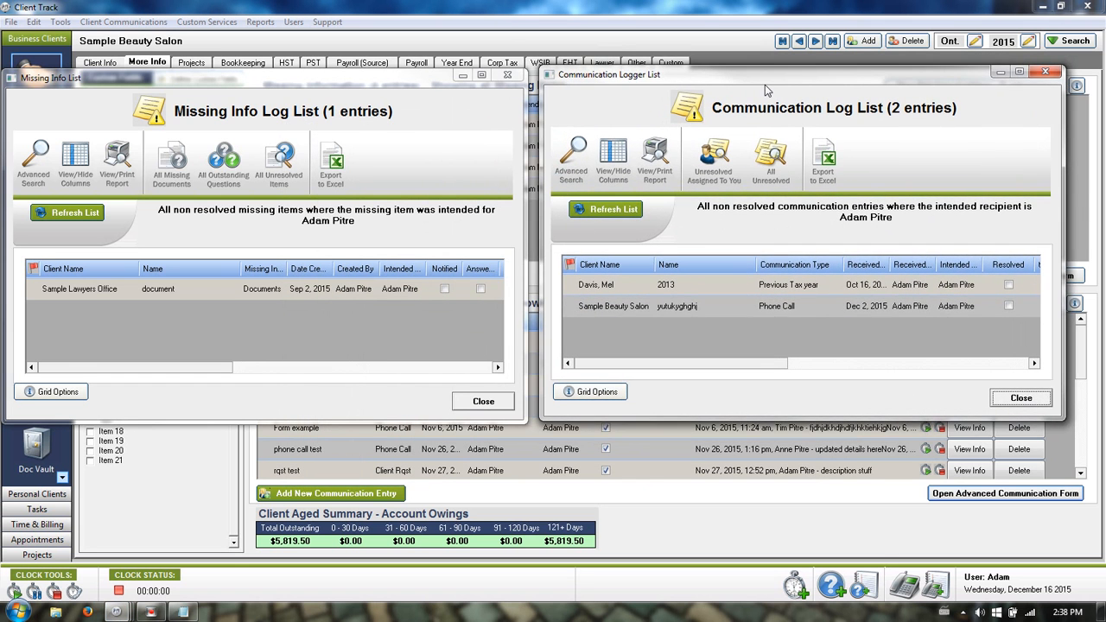
{"action": "left_click", "coordinate": [436, 78]}
{"action": "left_click_drag", "start_coordinate": [436, 78], "coordinate": [445, 80]}
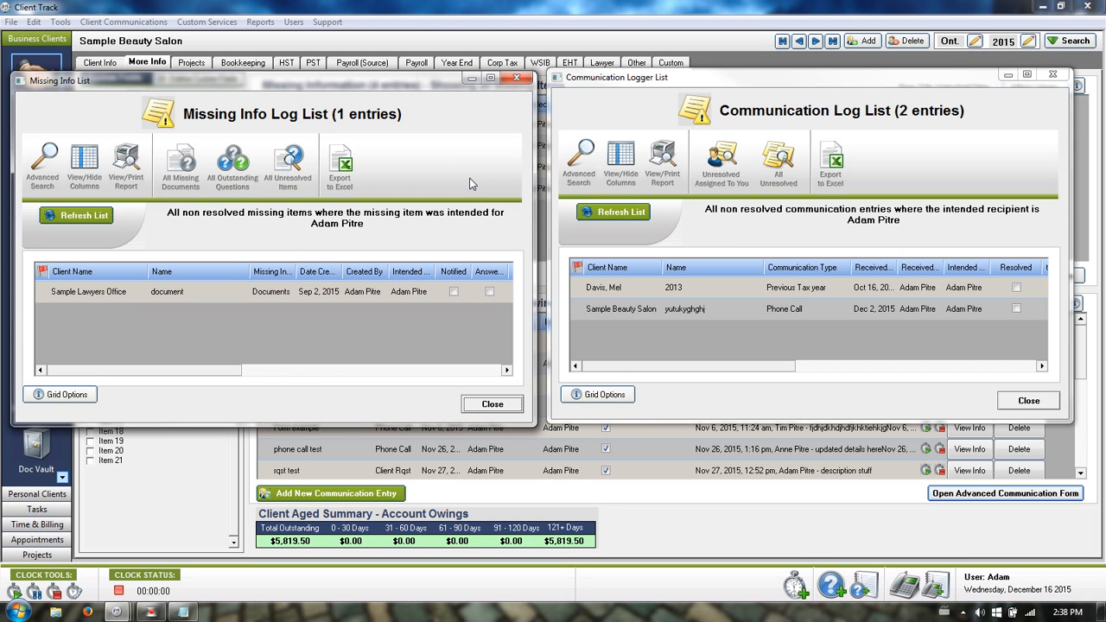
{"action": "left_click", "coordinate": [517, 79]}
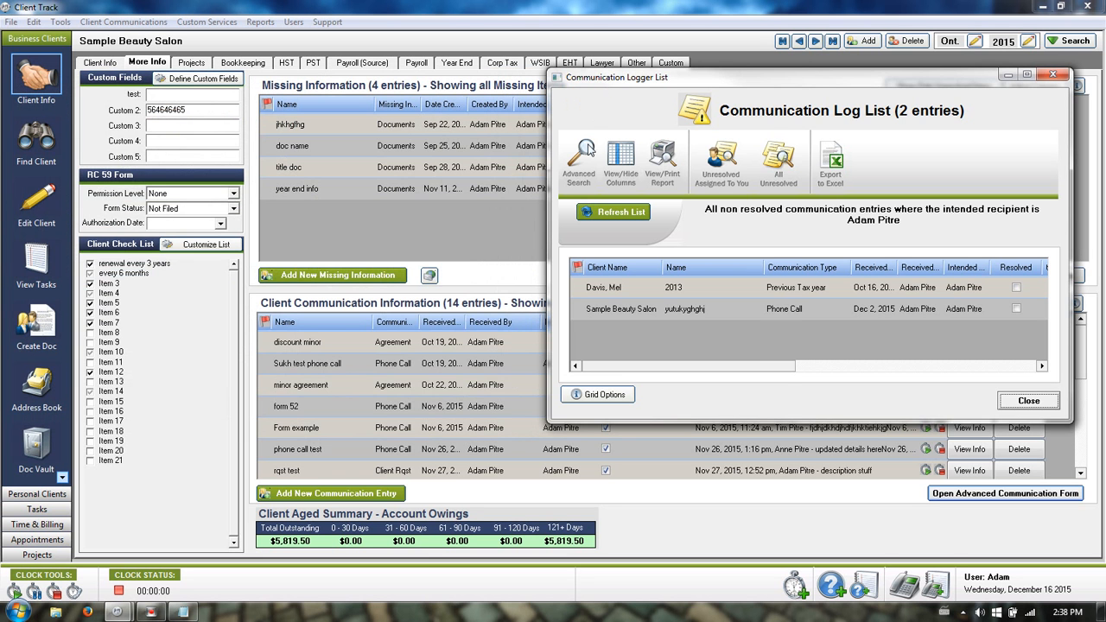
{"action": "left_click", "coordinate": [586, 147]}
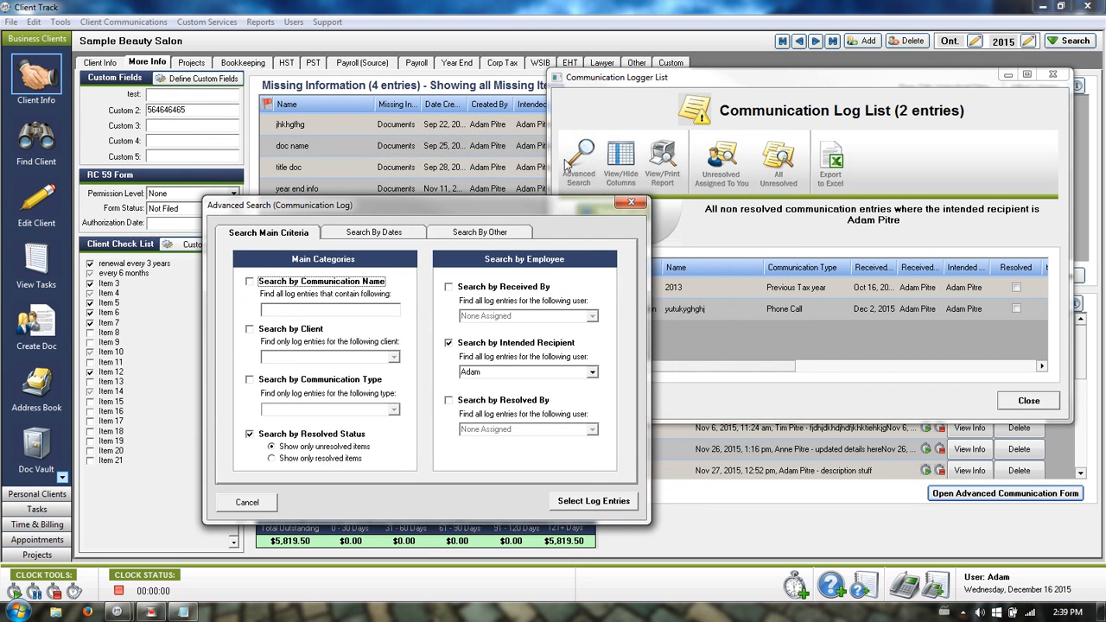
Filter the communication log search by a different intended recipient and run it.
{"action": "left_click", "coordinate": [592, 371]}
{"action": "left_click", "coordinate": [506, 397]}
{"action": "left_click", "coordinate": [578, 502]}
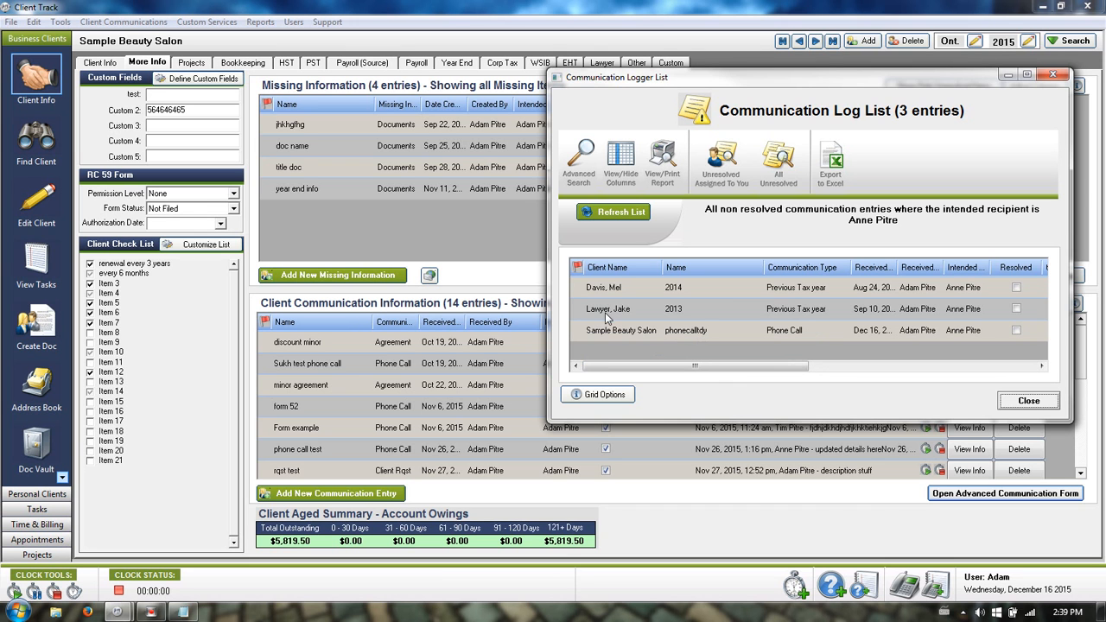
Browse client records on Client Info, then reopen Sample Beauty Salon from the log grid.
{"action": "left_click", "coordinate": [102, 64]}
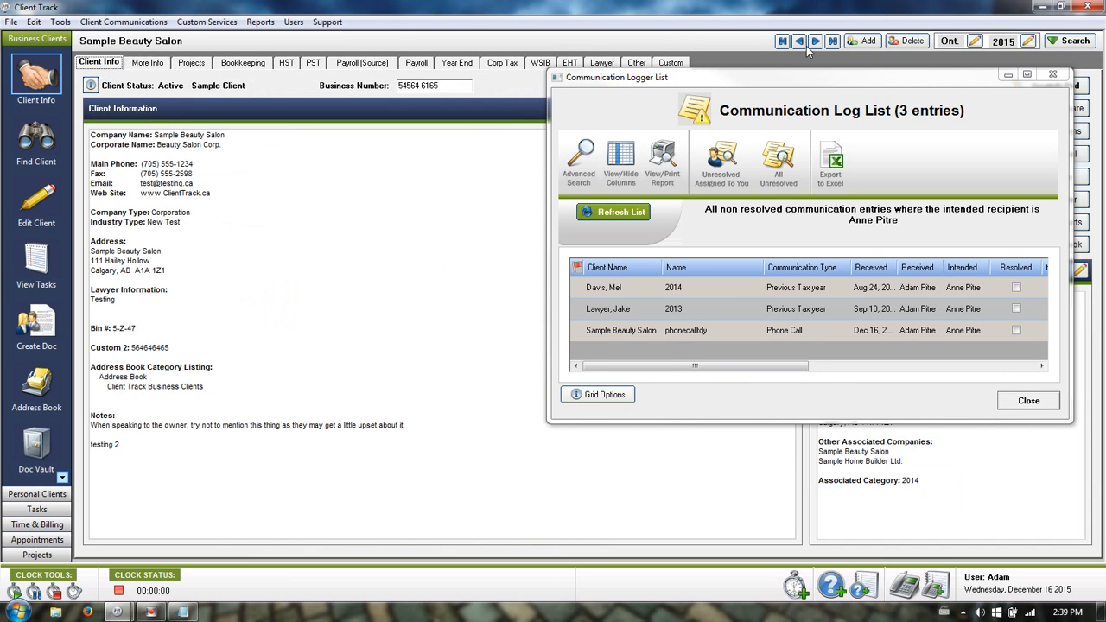
{"action": "left_click", "coordinate": [815, 42]}
{"action": "left_click", "coordinate": [815, 41]}
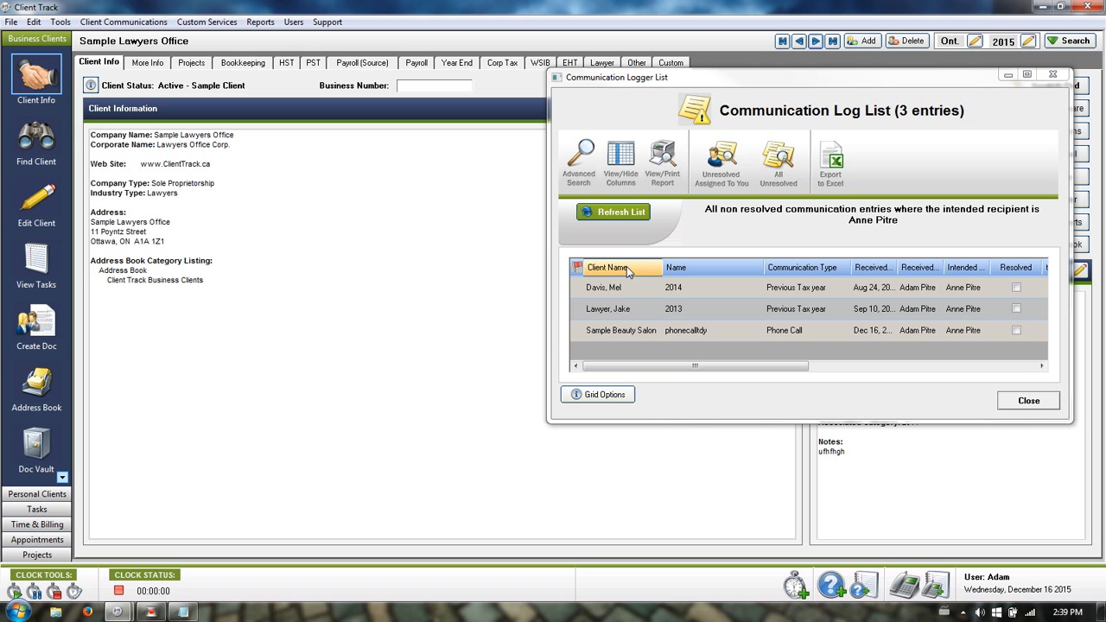
{"action": "double_click", "coordinate": [611, 330]}
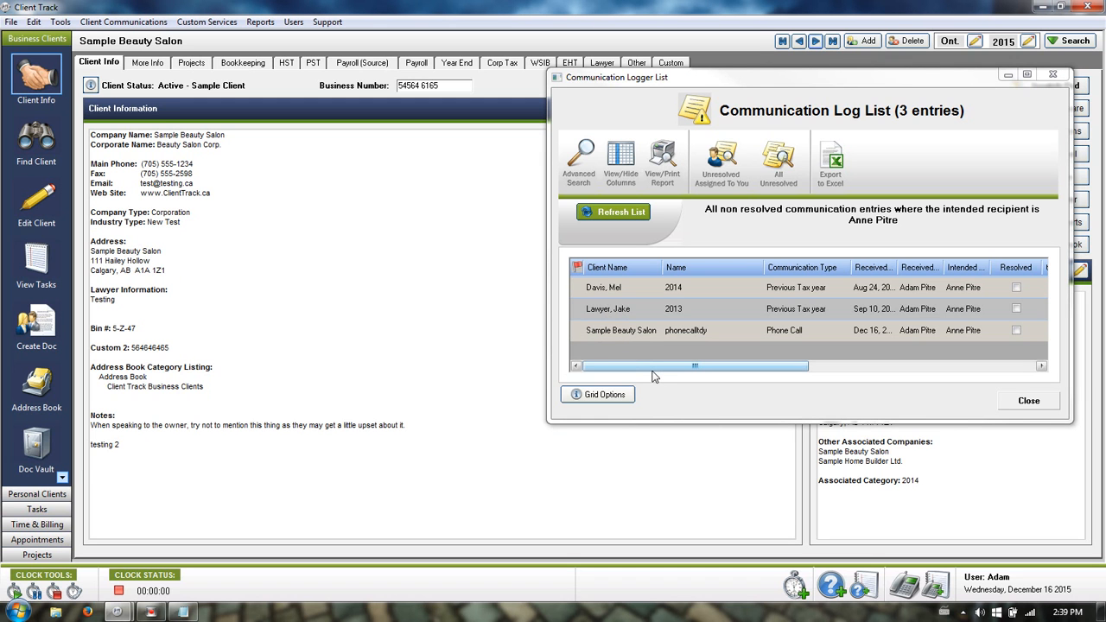
{"action": "left_click_drag", "start_coordinate": [649, 374], "coordinate": [876, 374]}
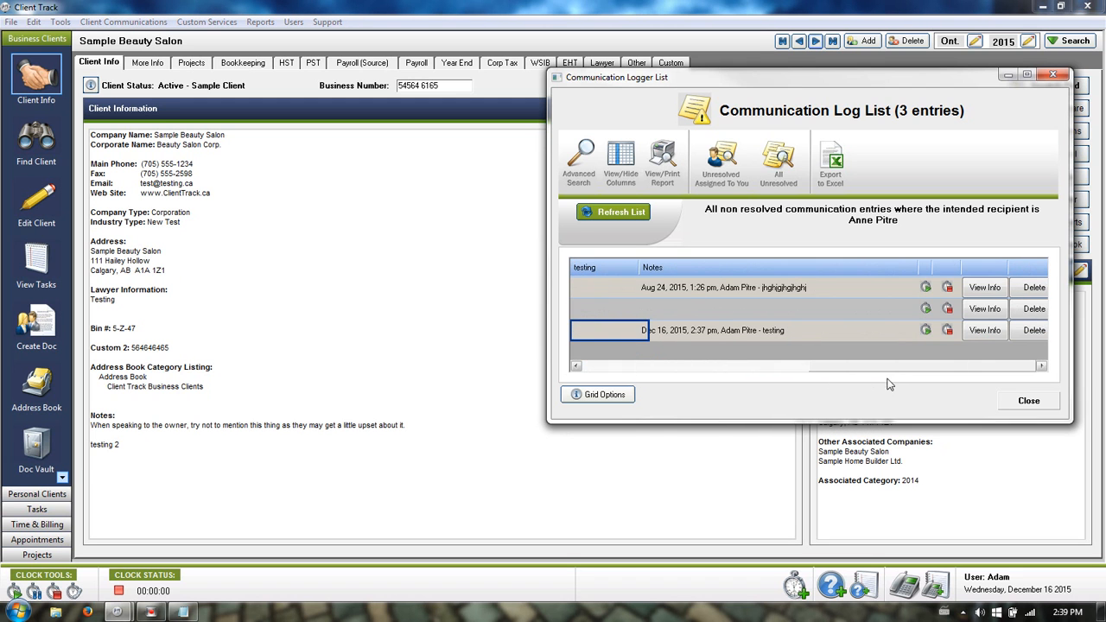
Open the Dec 16 phone-call entry and add a date-stamped 'updates here' note line above the existing note.
{"action": "left_click", "coordinate": [975, 334]}
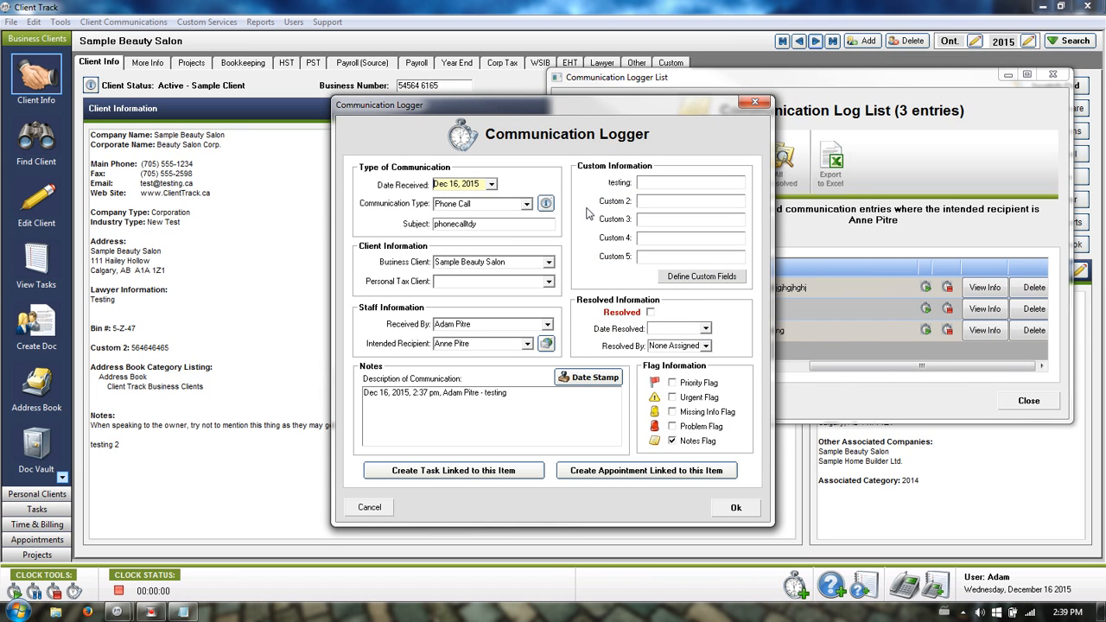
{"action": "left_click", "coordinate": [519, 398]}
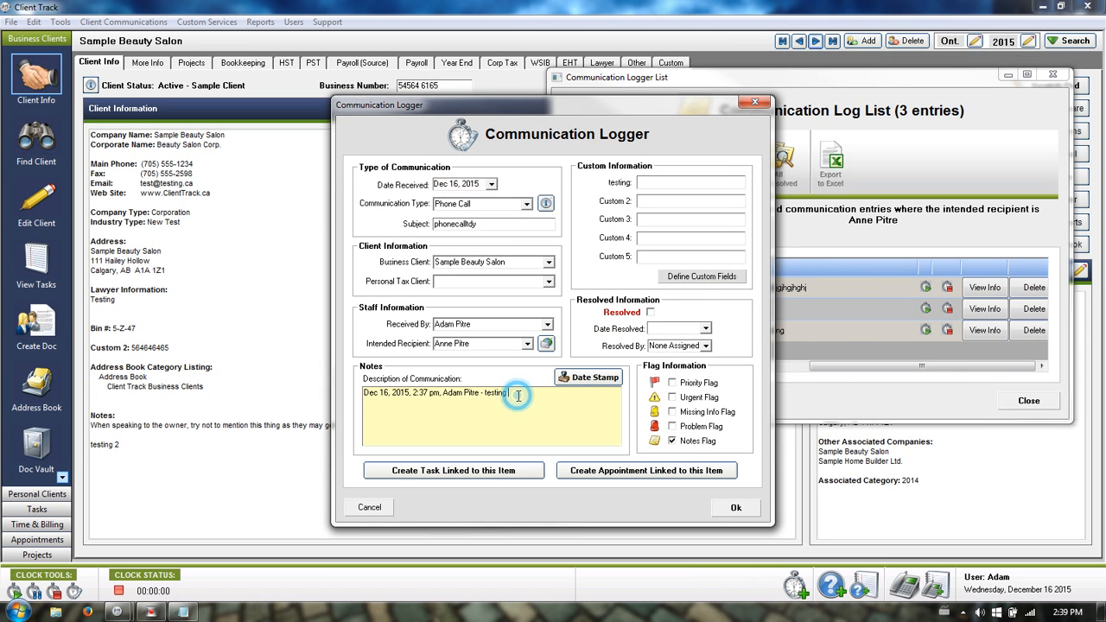
{"action": "left_click", "coordinate": [364, 395]}
{"action": "key", "text": "Return"}
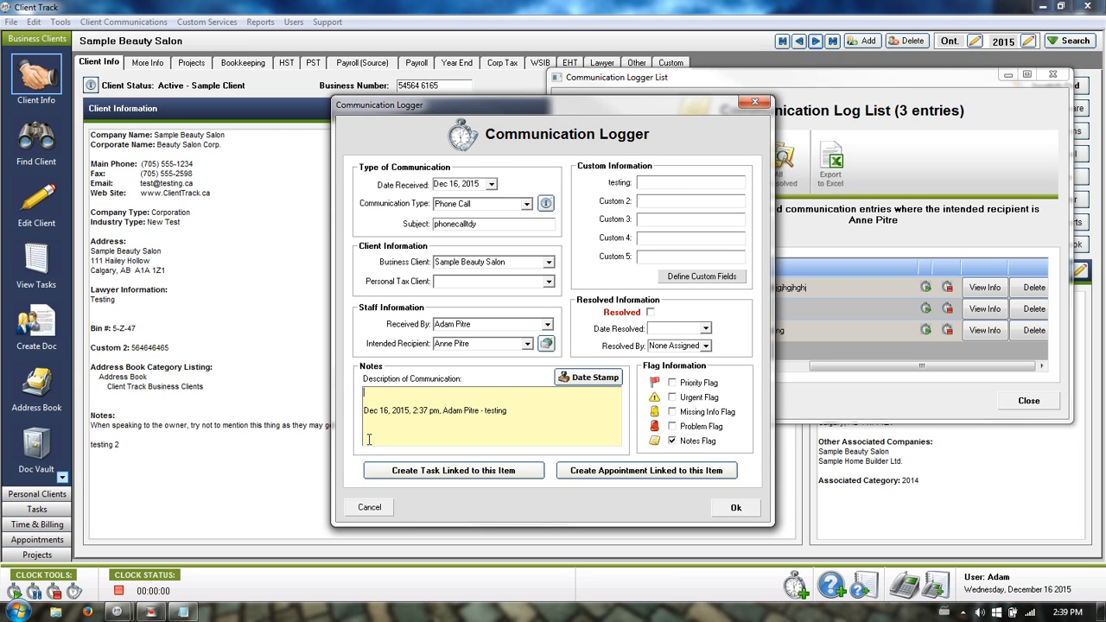
{"action": "left_click", "coordinate": [579, 378]}
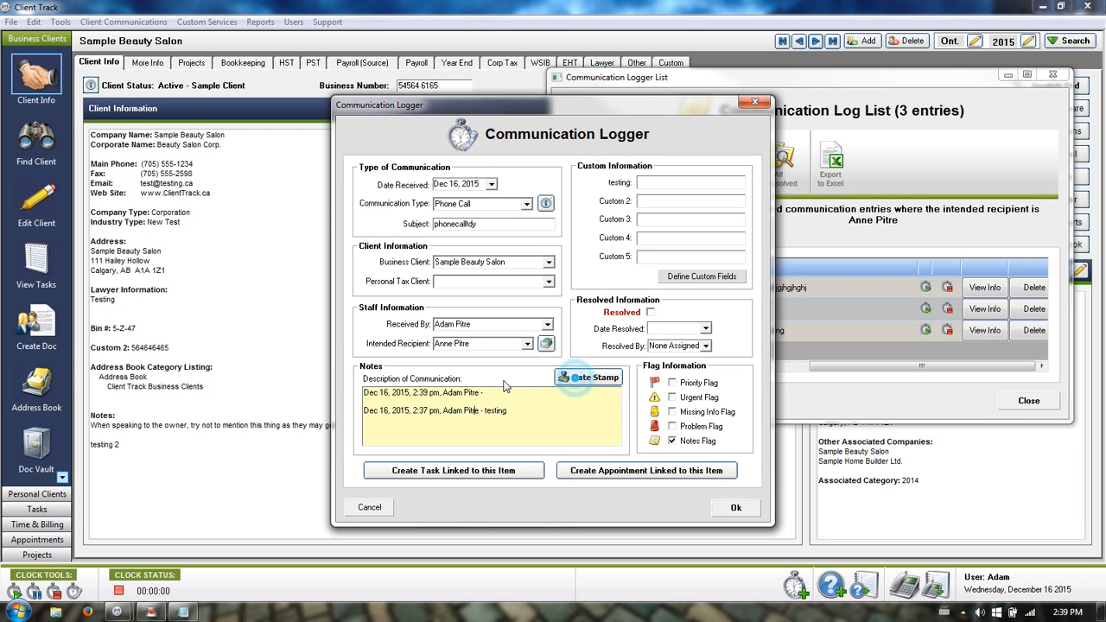
{"action": "double_click", "coordinate": [446, 395]}
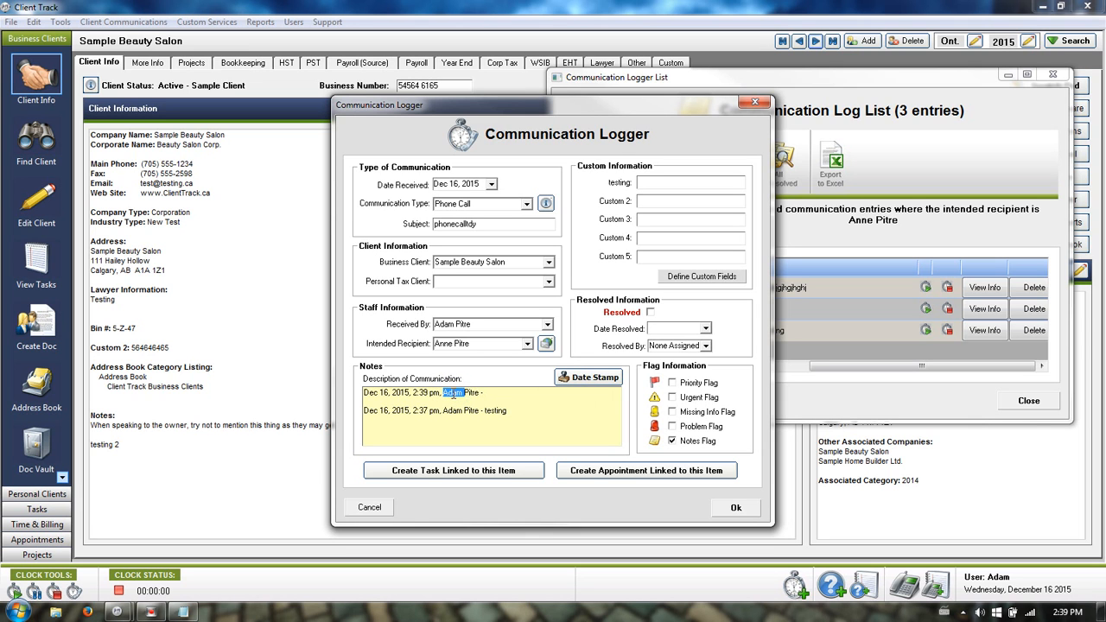
Set Date Resolved to Dec 16, 2015, choose a resolver, reassign the recipient, and save.
{"action": "left_click", "coordinate": [706, 329]}
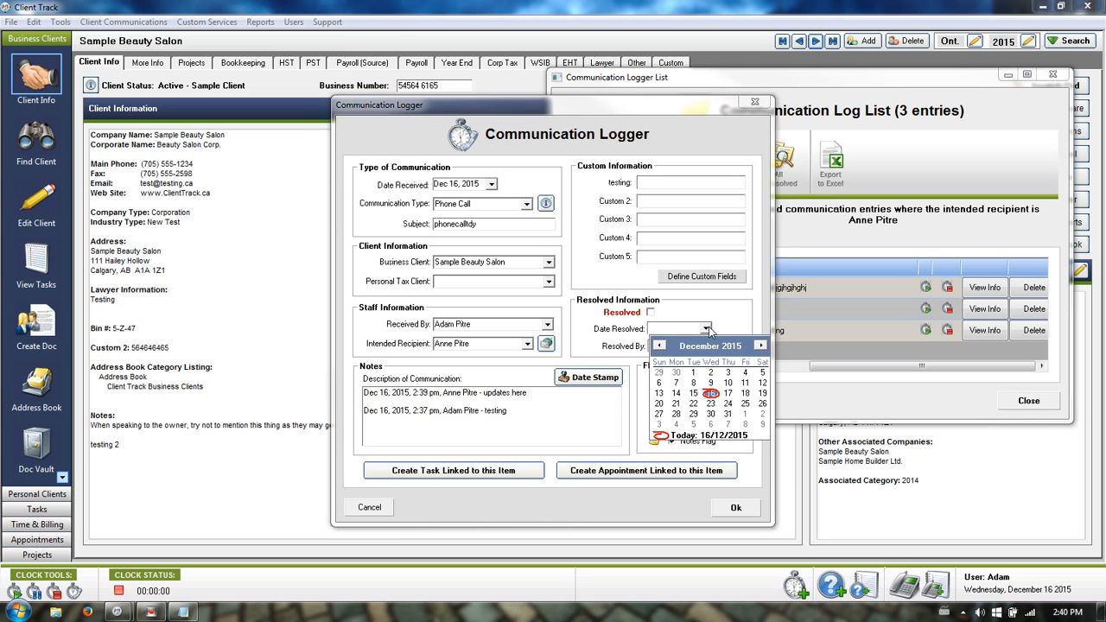
{"action": "left_click", "coordinate": [714, 393]}
{"action": "left_click", "coordinate": [705, 345]}
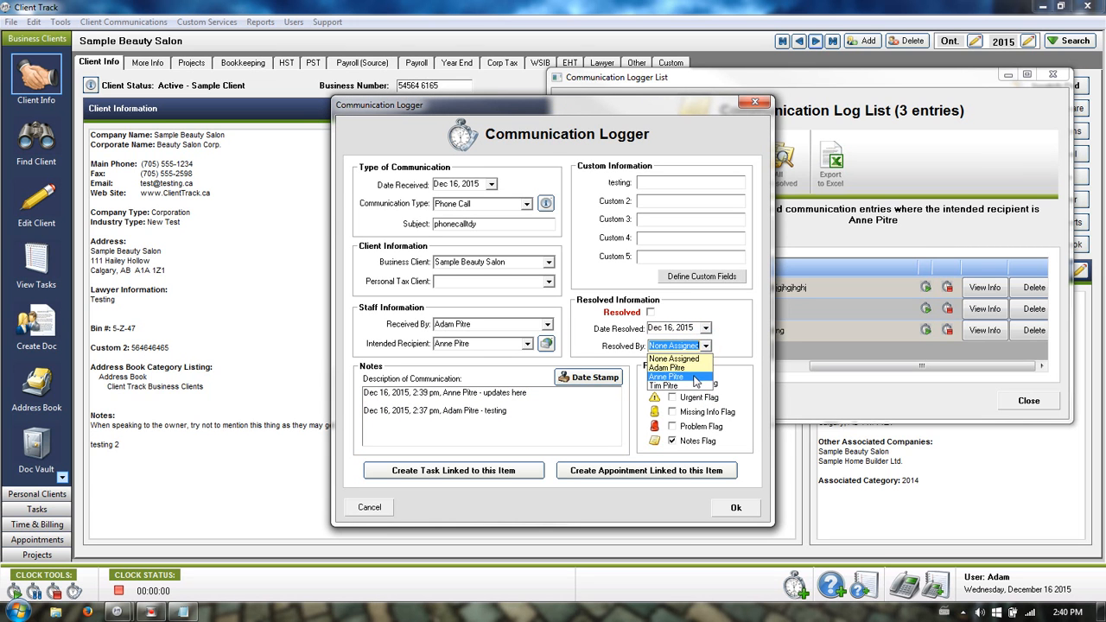
{"action": "left_click", "coordinate": [690, 378]}
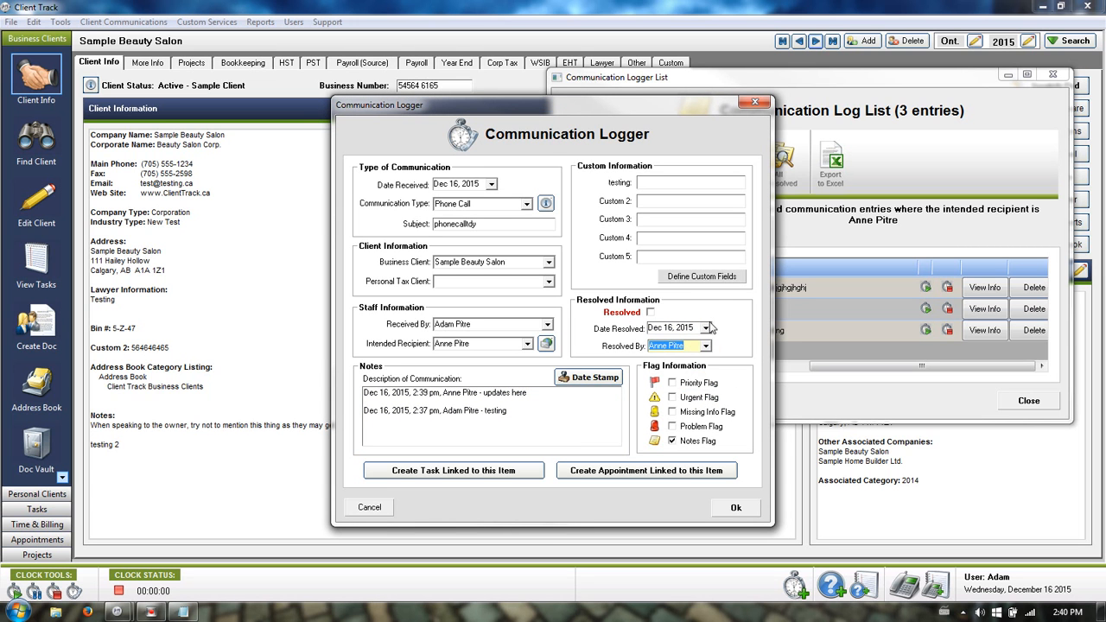
{"action": "left_click", "coordinate": [527, 344]}
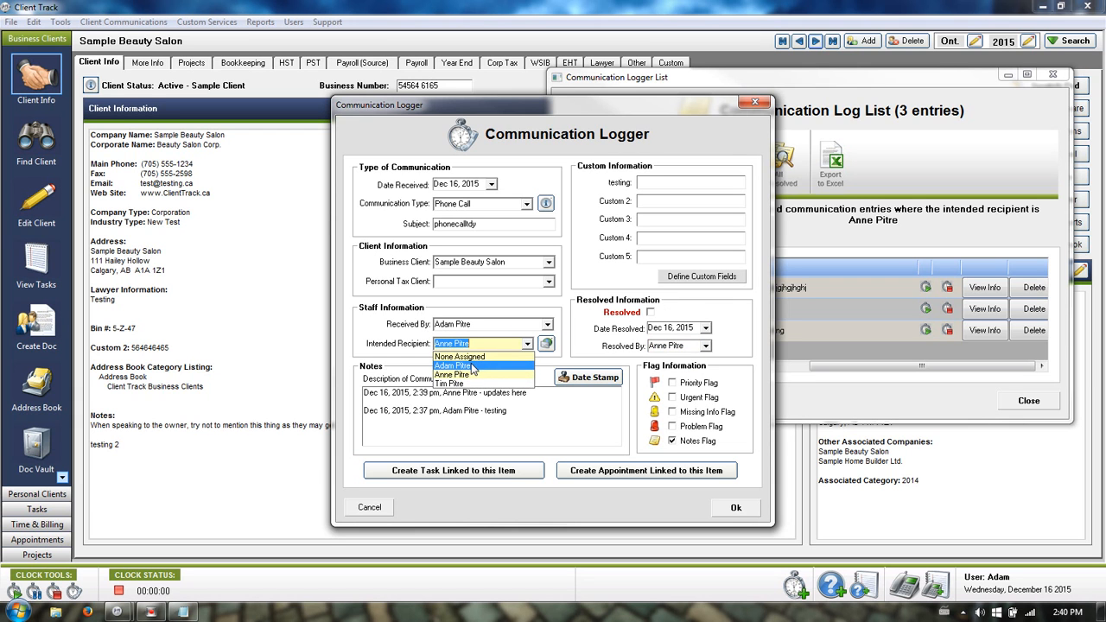
{"action": "left_click", "coordinate": [472, 367]}
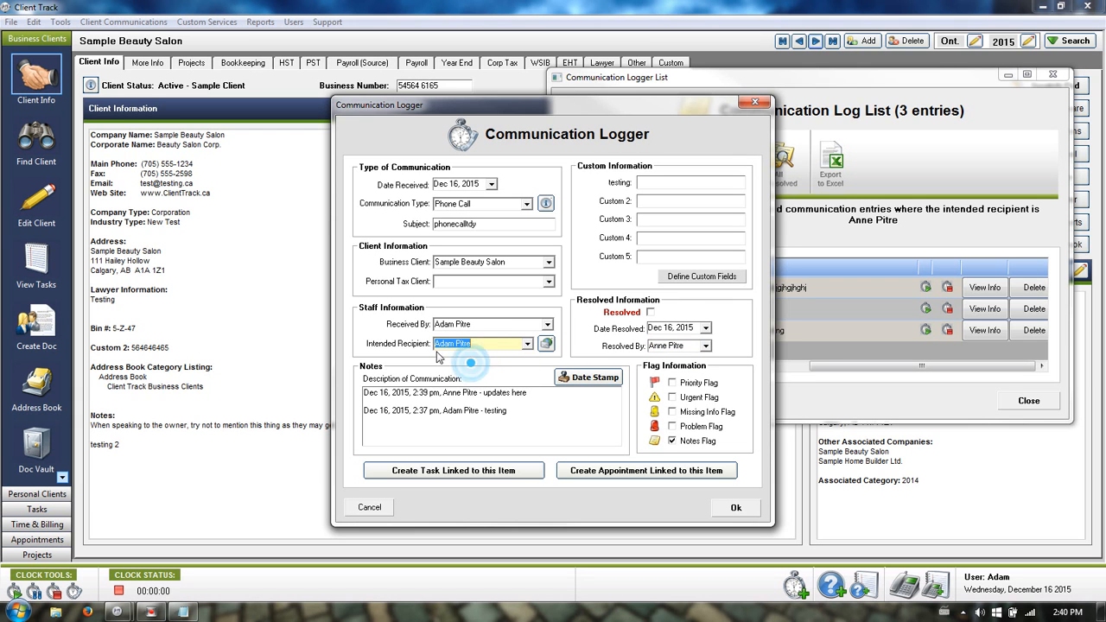
{"action": "left_click", "coordinate": [736, 510]}
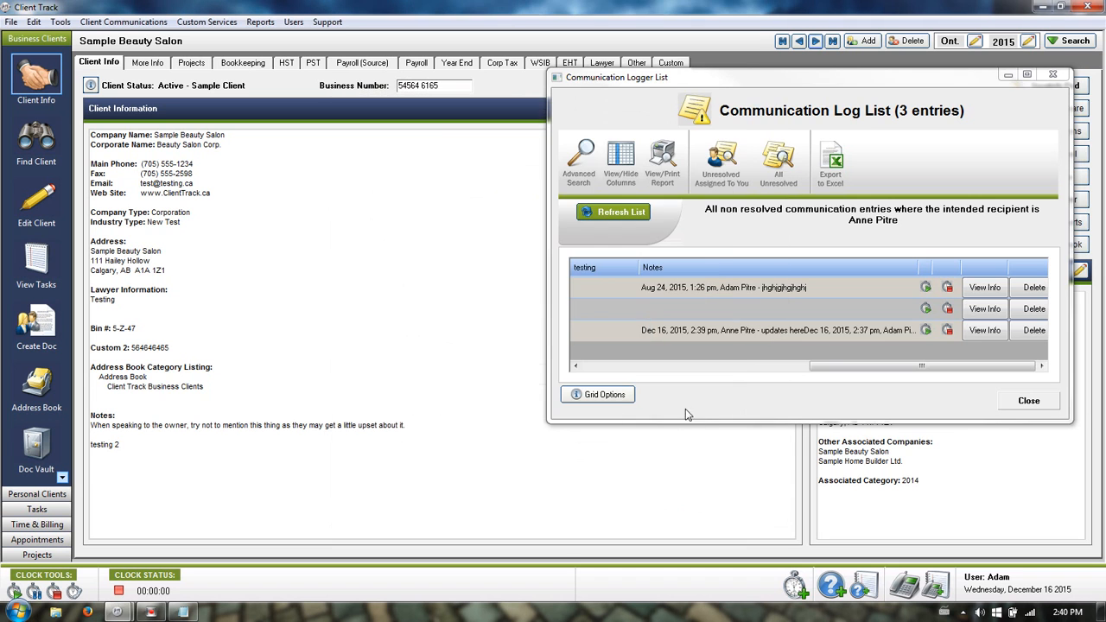
{"action": "left_click", "coordinate": [1028, 403]}
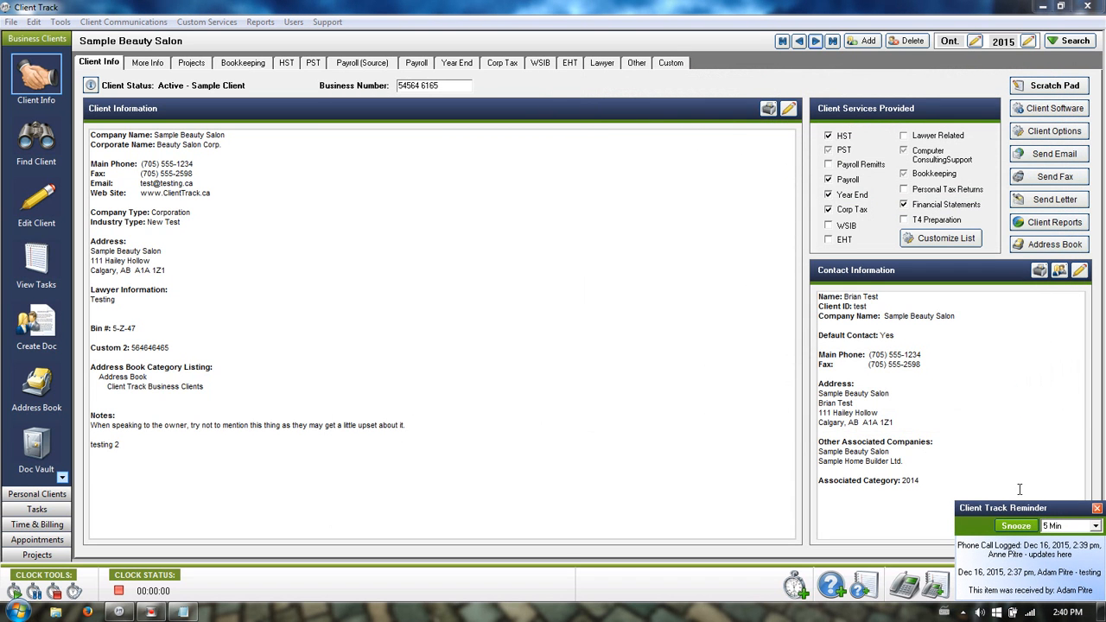
Dismiss the reminder, reopen the Dec 16 phone-call entry, tick Resolved, and save it.
{"action": "left_click", "coordinate": [1097, 510]}
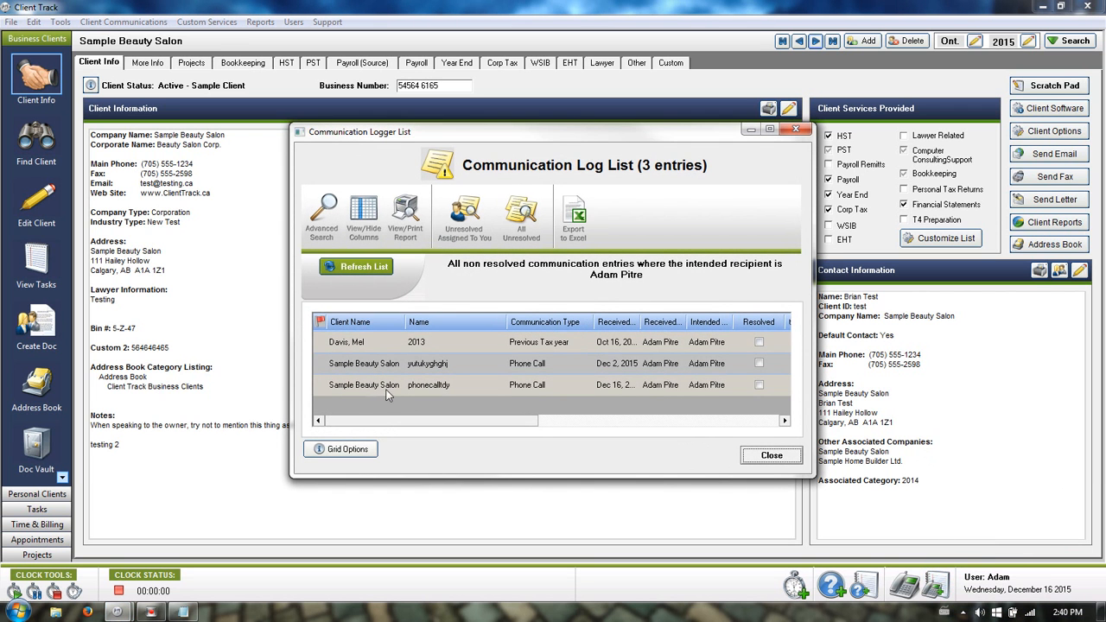
{"action": "left_click_drag", "start_coordinate": [402, 420], "coordinate": [668, 409]}
{"action": "left_click", "coordinate": [664, 388]}
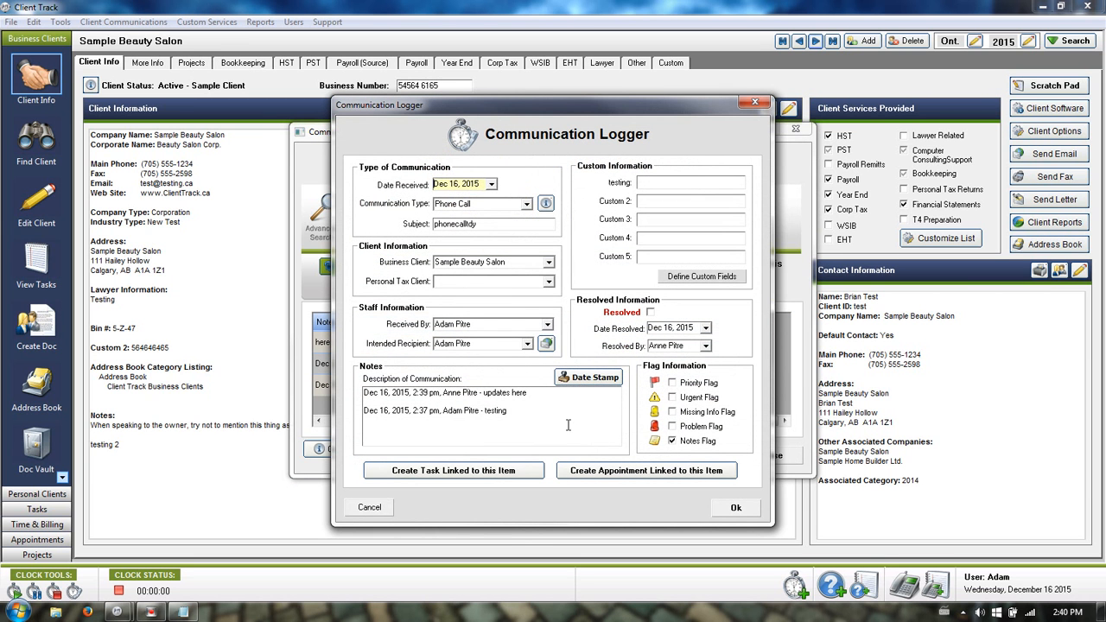
{"action": "left_click", "coordinate": [650, 312]}
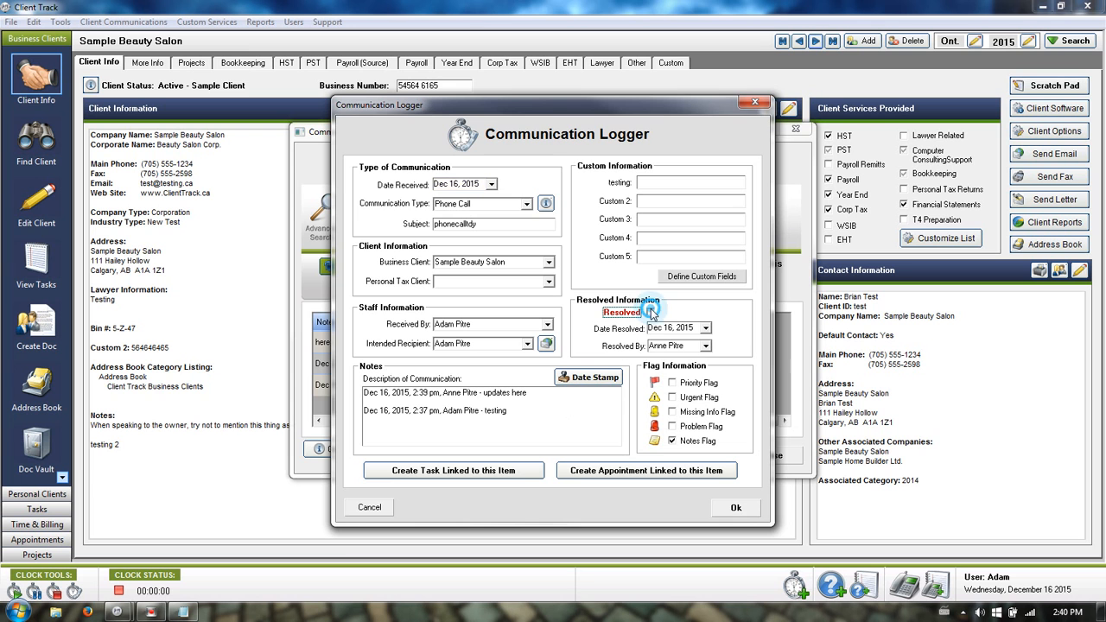
{"action": "left_click", "coordinate": [736, 511]}
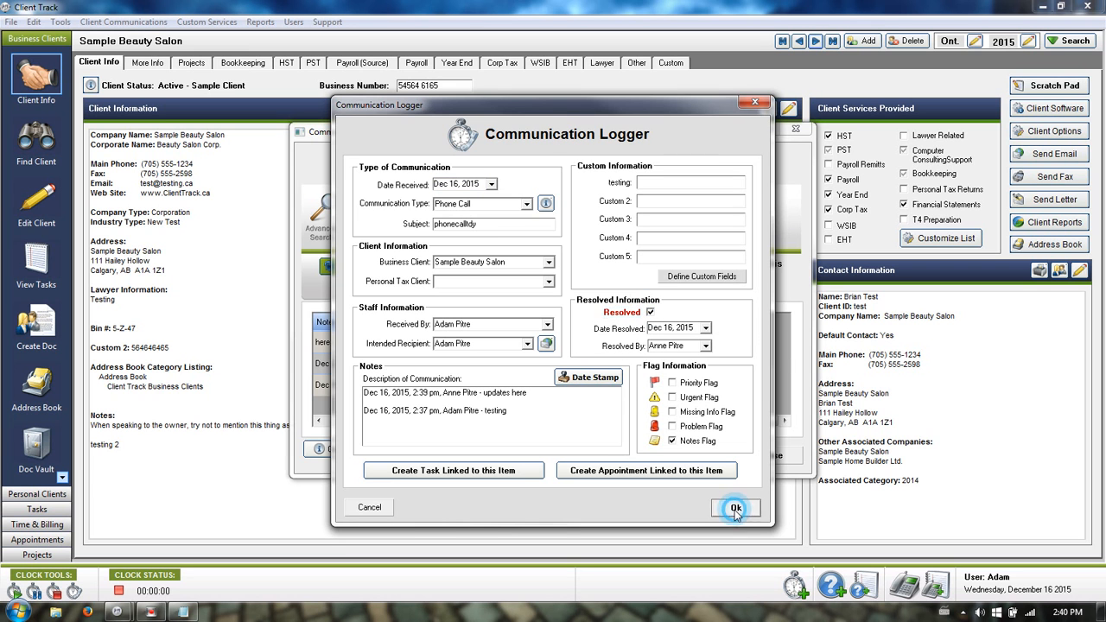
{"action": "left_click", "coordinate": [768, 455]}
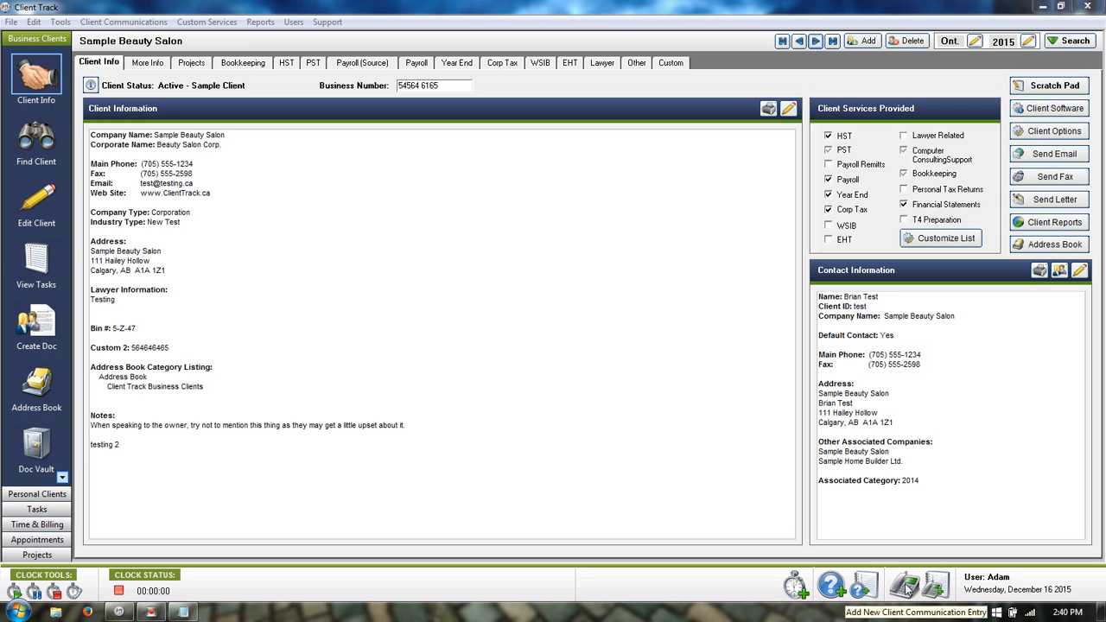
Start a new communication entry from More Info, cancel it, and return to Client Info.
{"action": "left_click", "coordinate": [145, 63]}
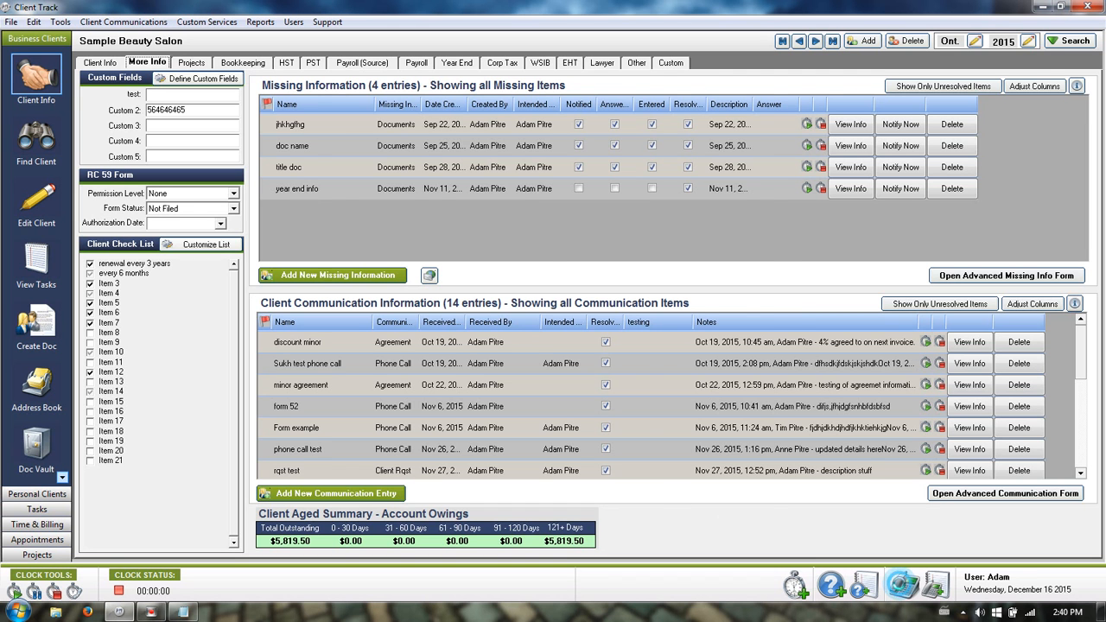
{"action": "left_click", "coordinate": [903, 586]}
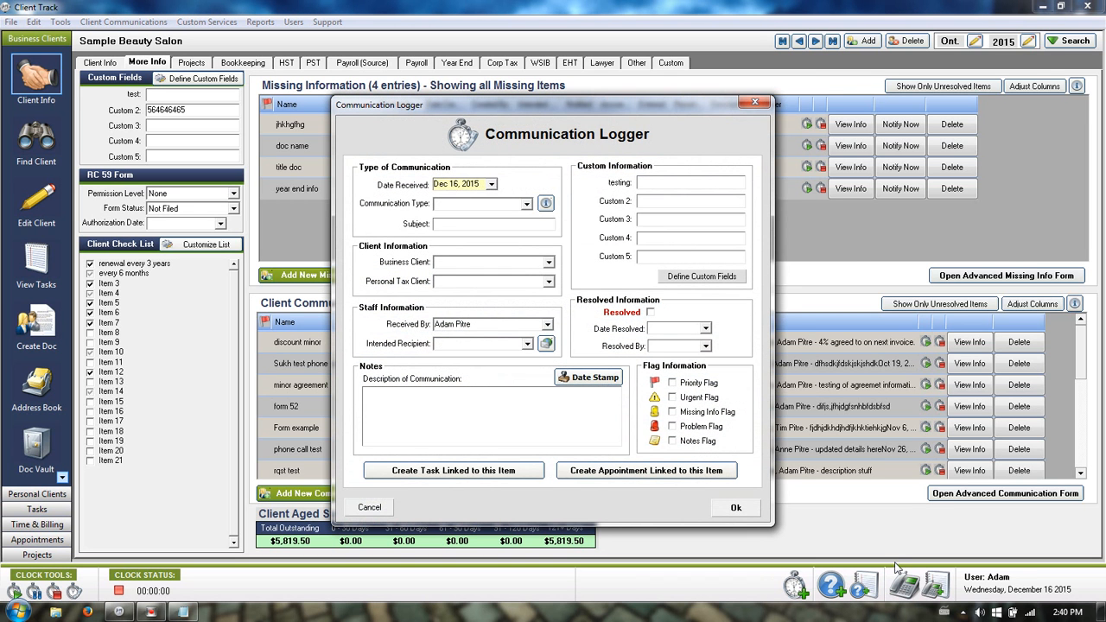
{"action": "left_click", "coordinate": [549, 262]}
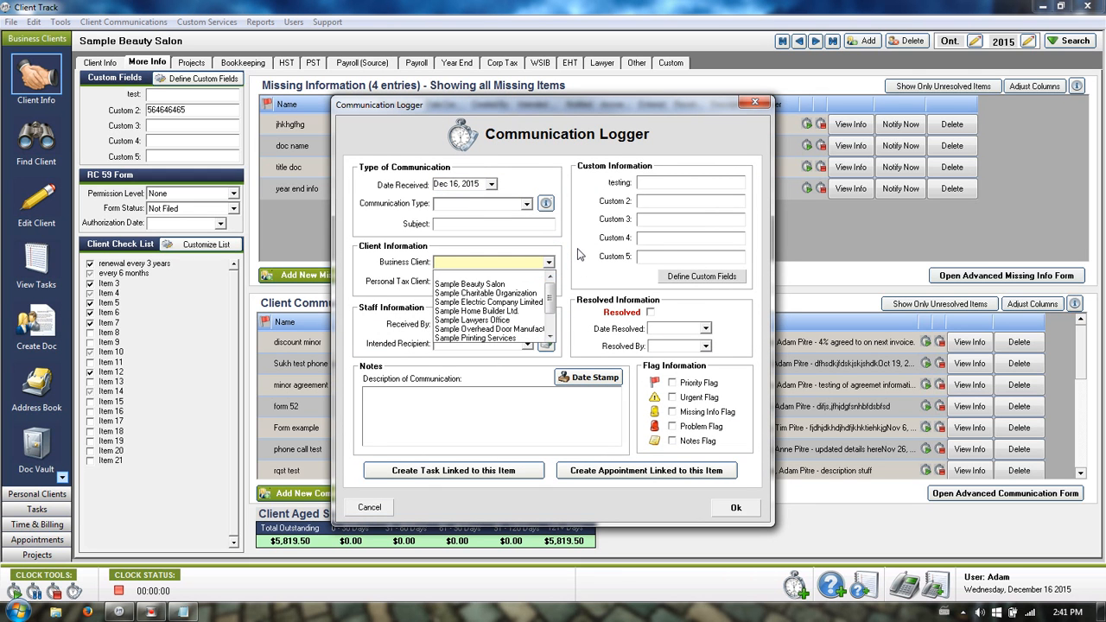
{"action": "left_click", "coordinate": [577, 251]}
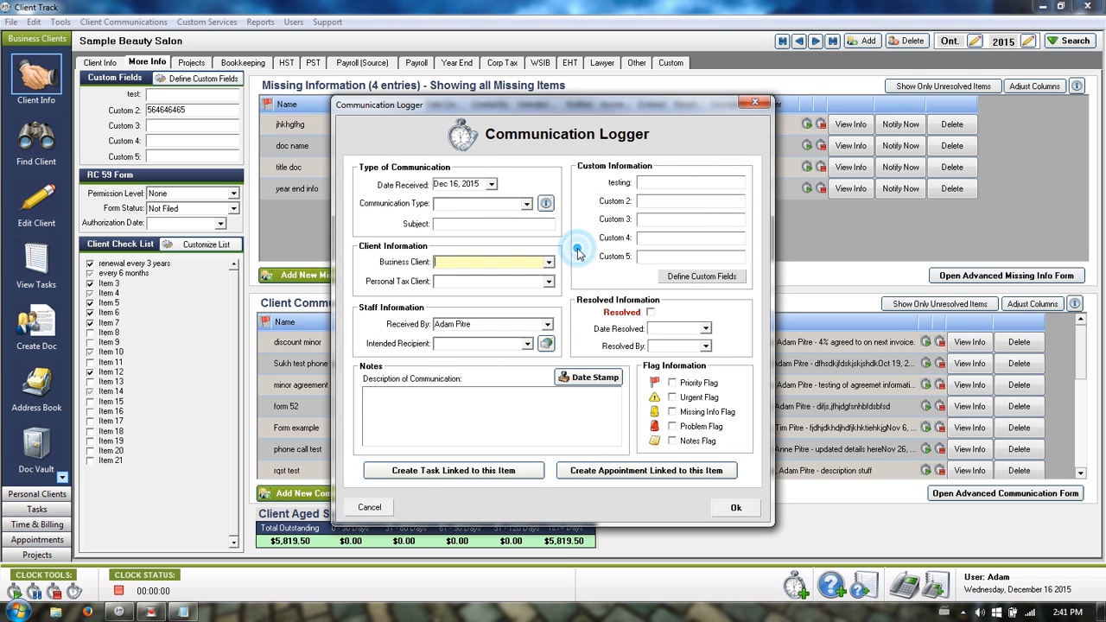
{"action": "left_click", "coordinate": [369, 507]}
{"action": "left_click", "coordinate": [116, 64]}
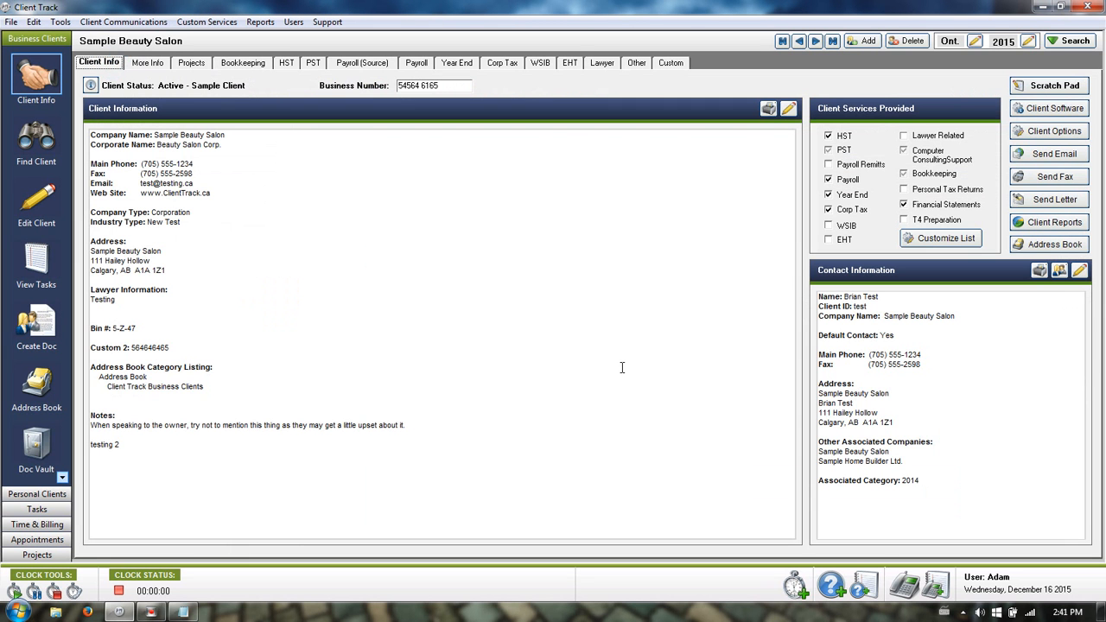
Open the communication log list of 2 unresolved entries, closing the missing-info list and repositioning it.
{"action": "left_click", "coordinate": [868, 590]}
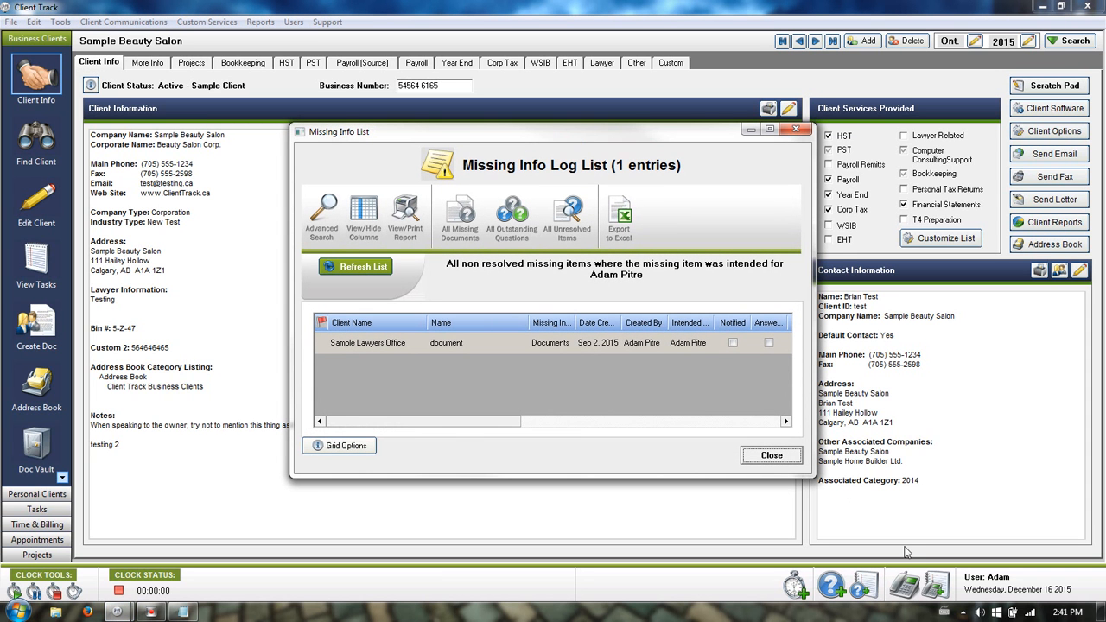
{"action": "left_click", "coordinate": [936, 587]}
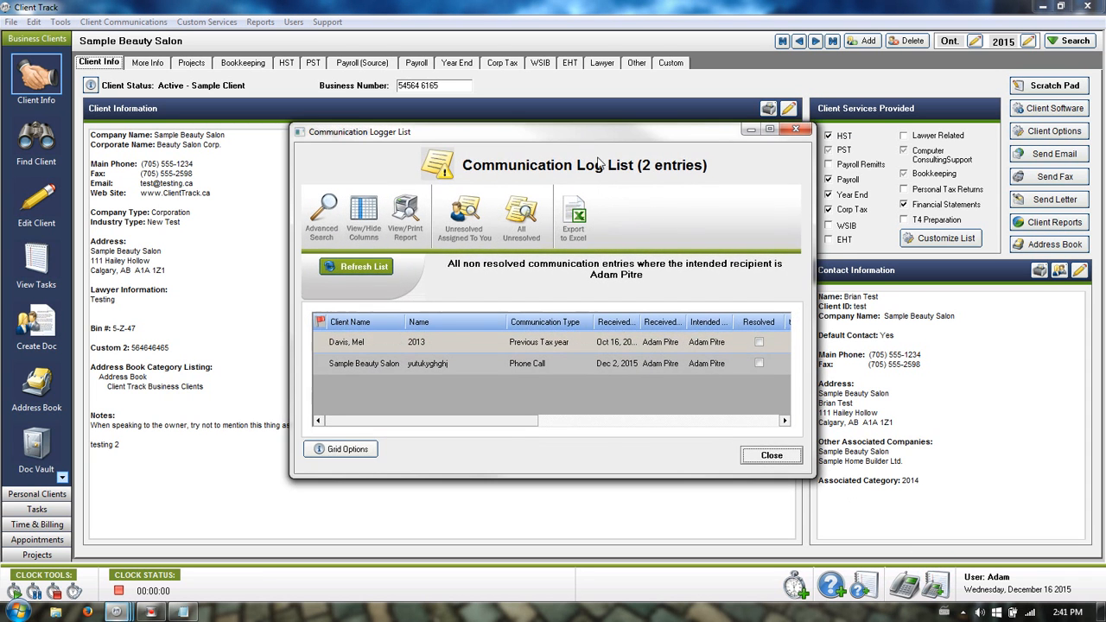
{"action": "left_click_drag", "start_coordinate": [586, 139], "coordinate": [635, 170]}
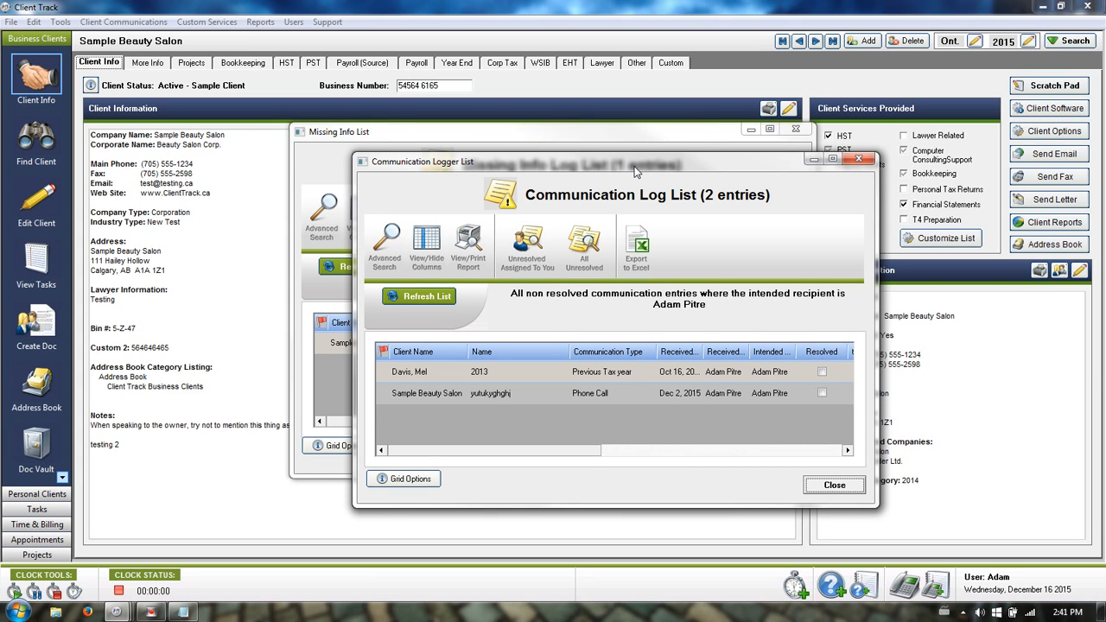
{"action": "left_click", "coordinate": [795, 129]}
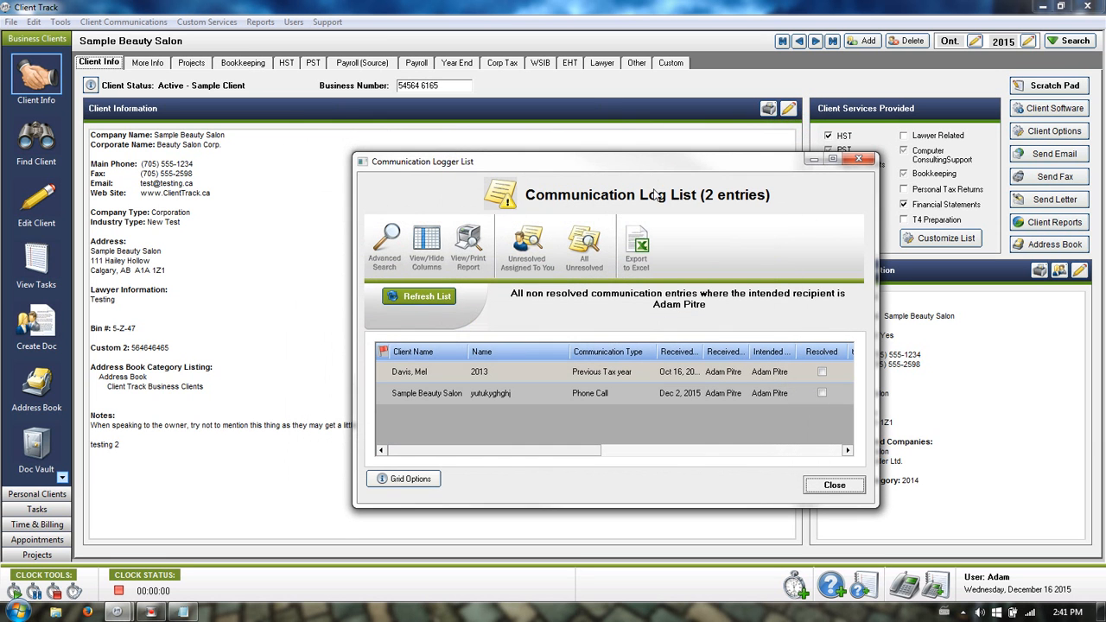
{"action": "left_click", "coordinate": [604, 161]}
{"action": "left_click_drag", "start_coordinate": [604, 162], "coordinate": [543, 96]}
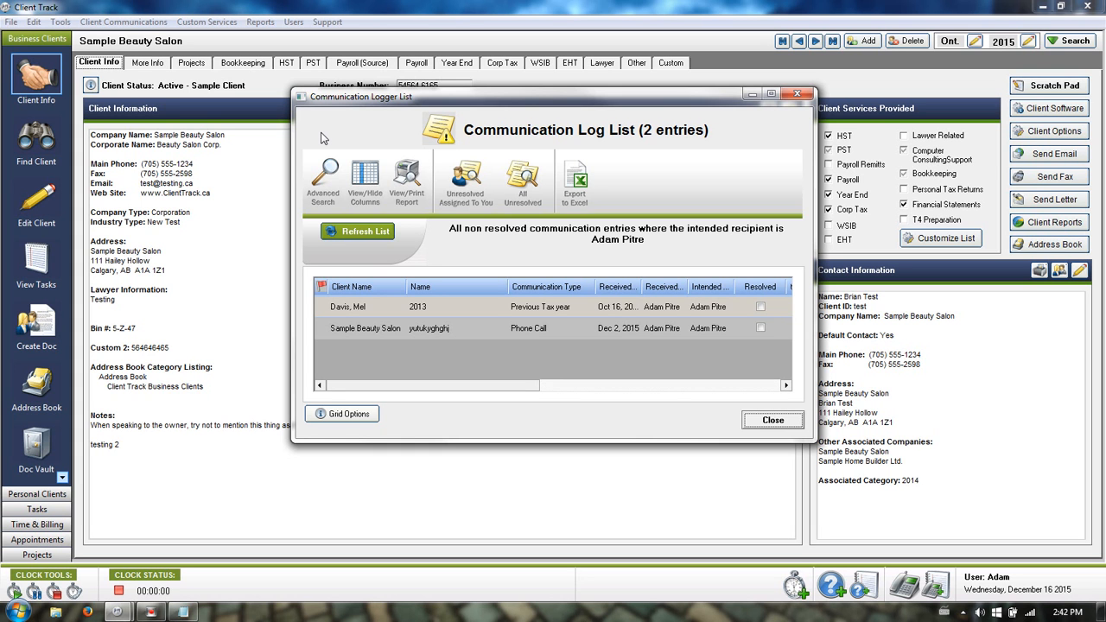
In Advanced Search, filter by client Sample Beauty Salon and type Agreement, dropping recipient and resolved-status filters.
{"action": "left_click", "coordinate": [326, 169]}
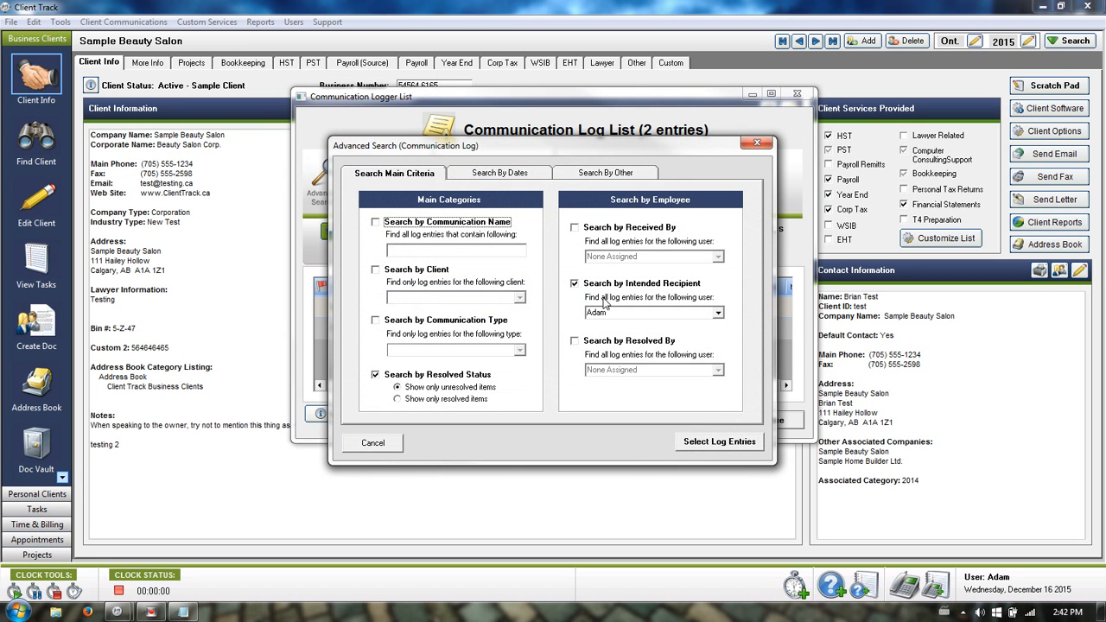
{"action": "left_click", "coordinate": [575, 284]}
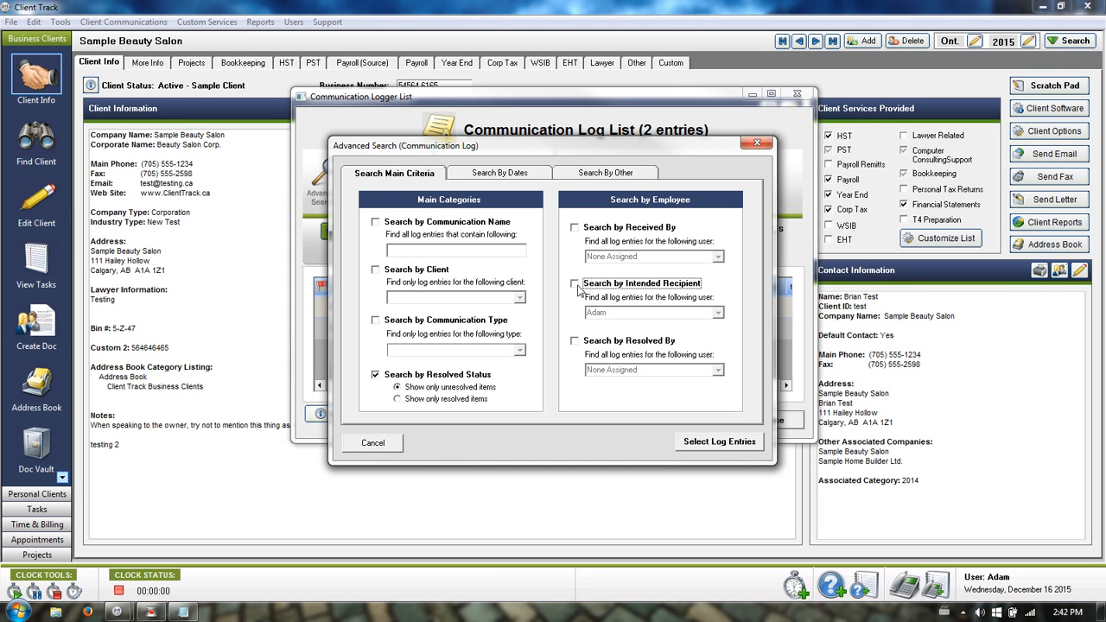
{"action": "left_click", "coordinate": [419, 270]}
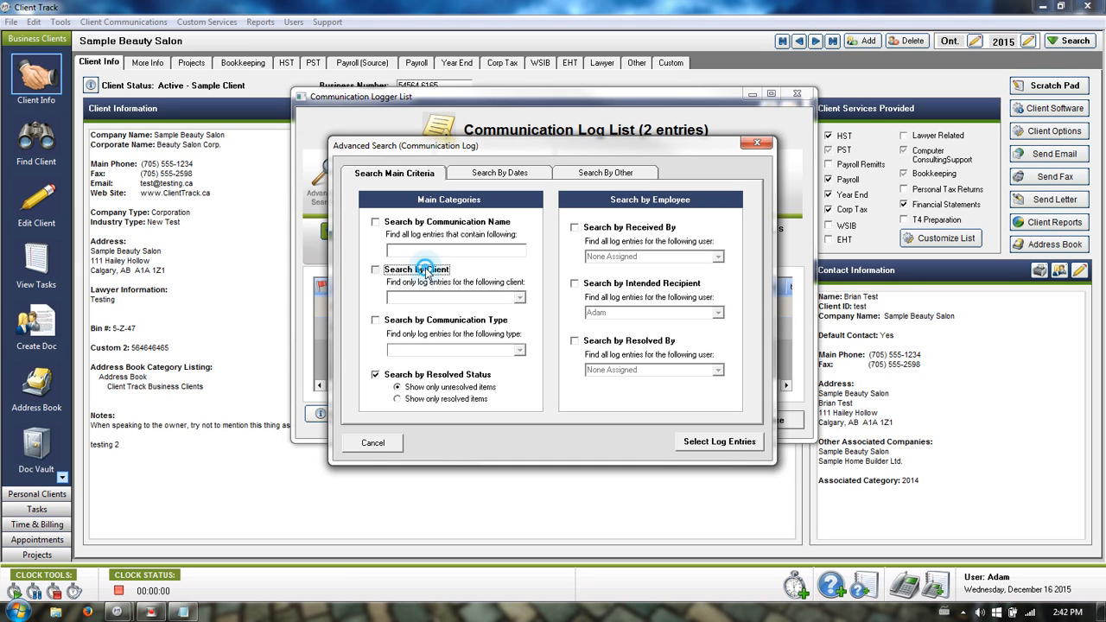
{"action": "left_click", "coordinate": [520, 298]}
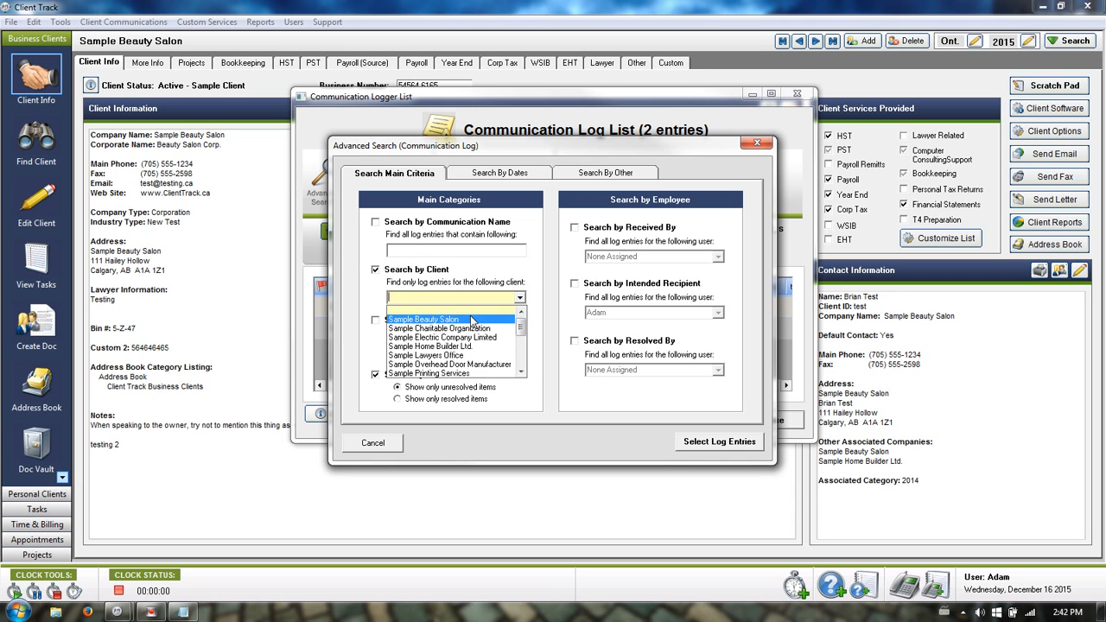
{"action": "left_click", "coordinate": [471, 311]}
{"action": "left_click", "coordinate": [440, 321]}
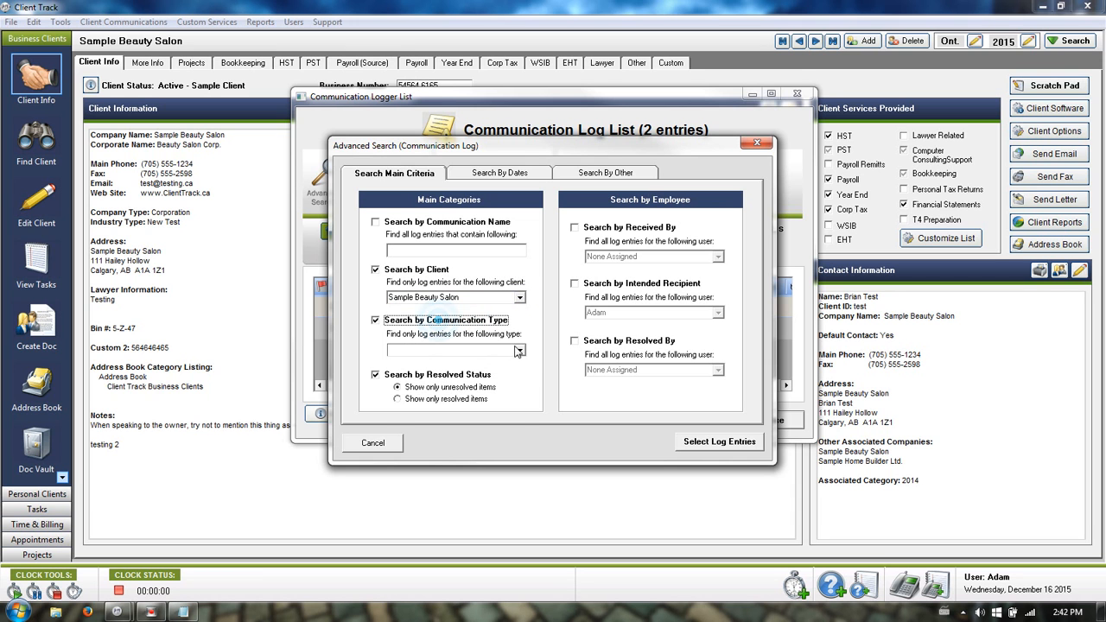
{"action": "left_click", "coordinate": [520, 350]}
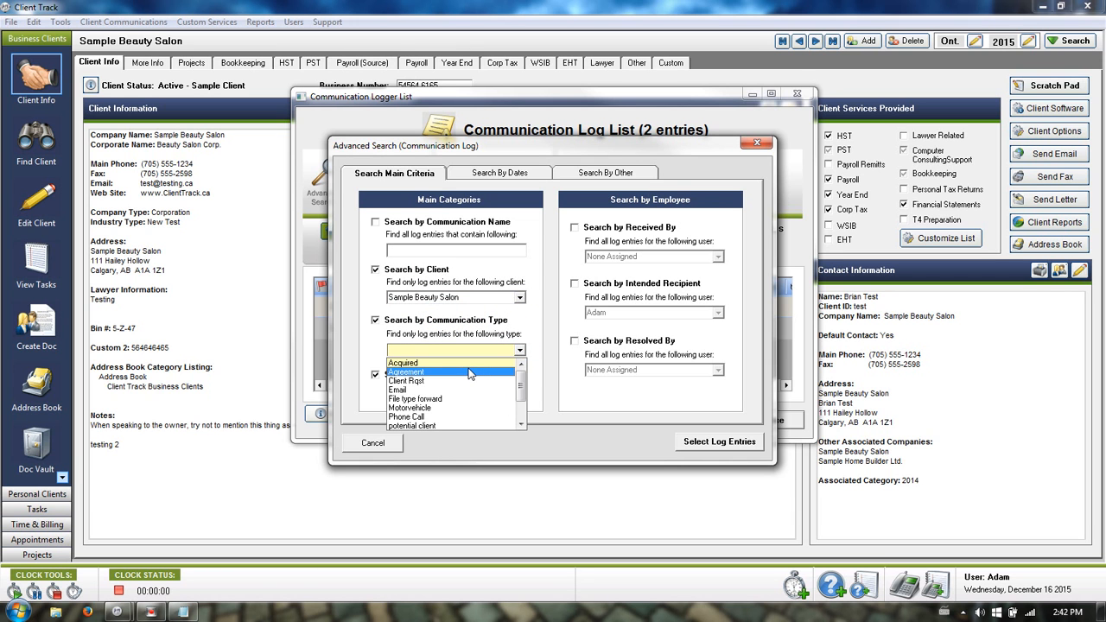
{"action": "left_click", "coordinate": [475, 373]}
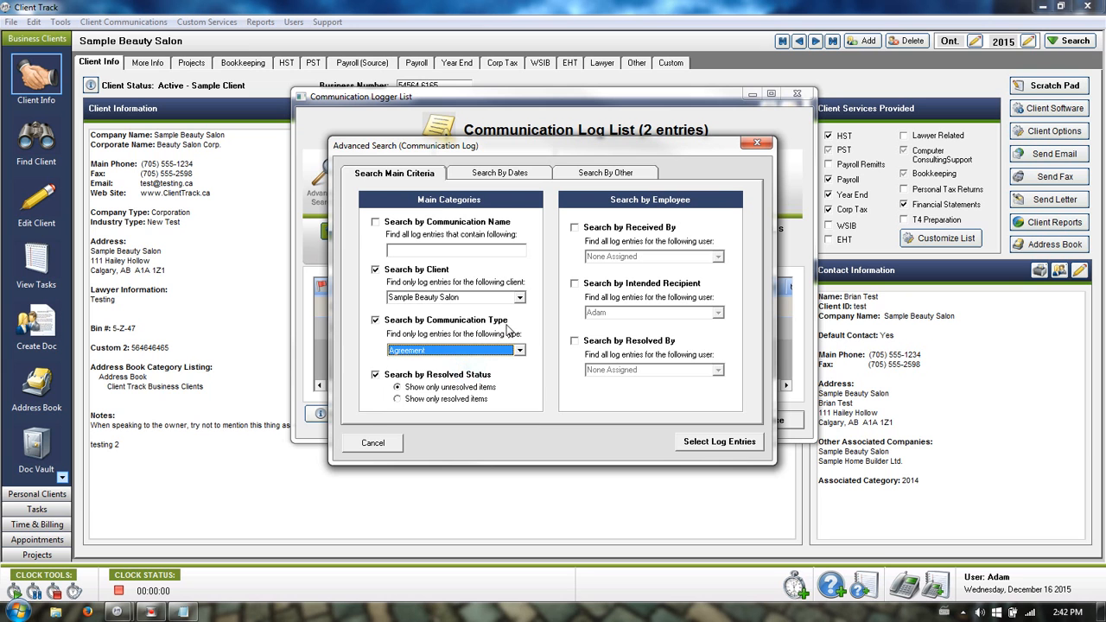
{"action": "left_click", "coordinate": [376, 375]}
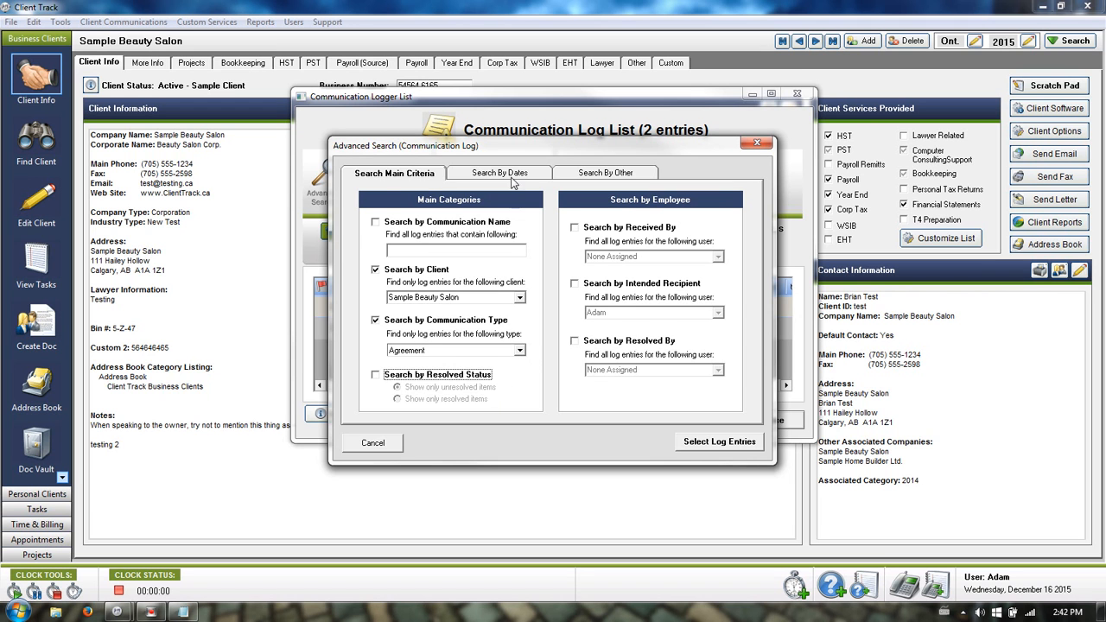
Leave the received-date range filter off and run the log entry search.
{"action": "left_click", "coordinate": [509, 173]}
{"action": "left_click", "coordinate": [497, 230]}
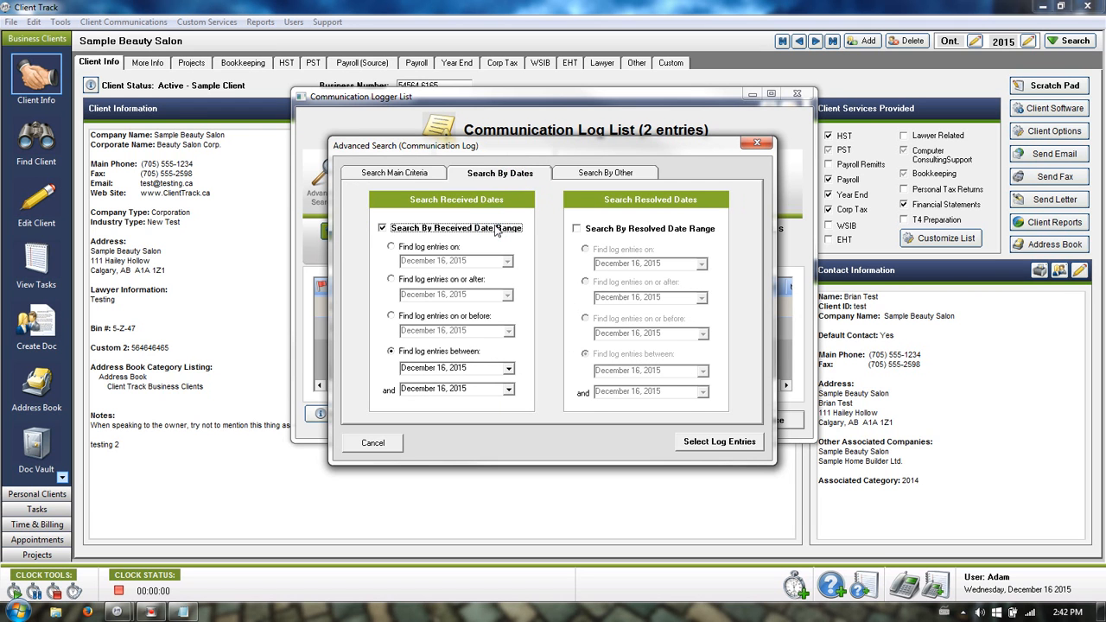
{"action": "left_click", "coordinate": [508, 368]}
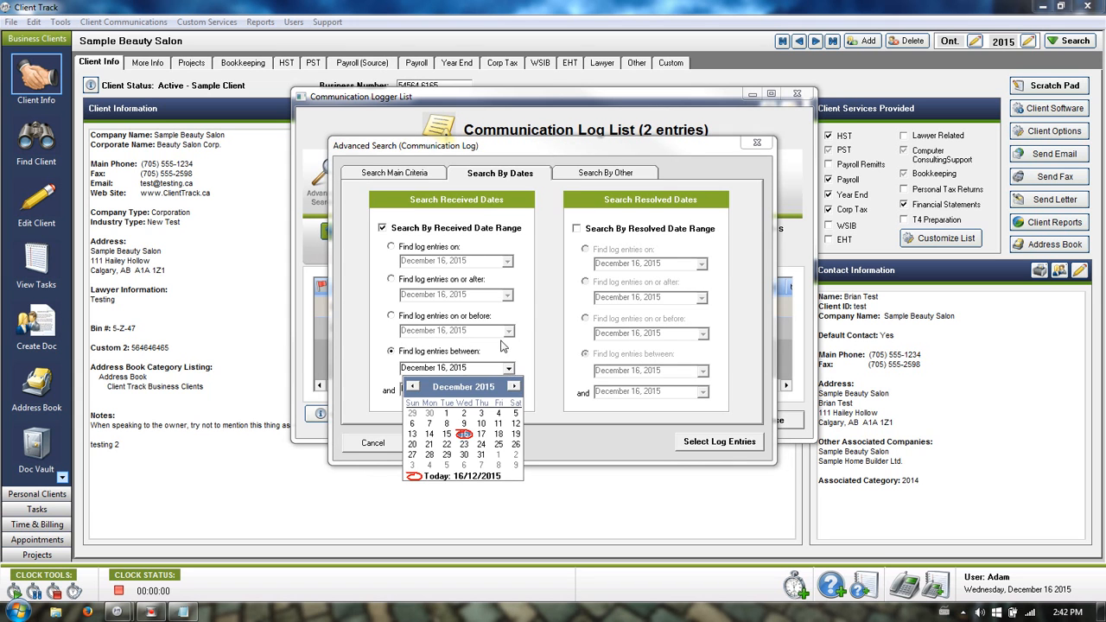
{"action": "left_click", "coordinate": [538, 296]}
{"action": "left_click", "coordinate": [495, 229]}
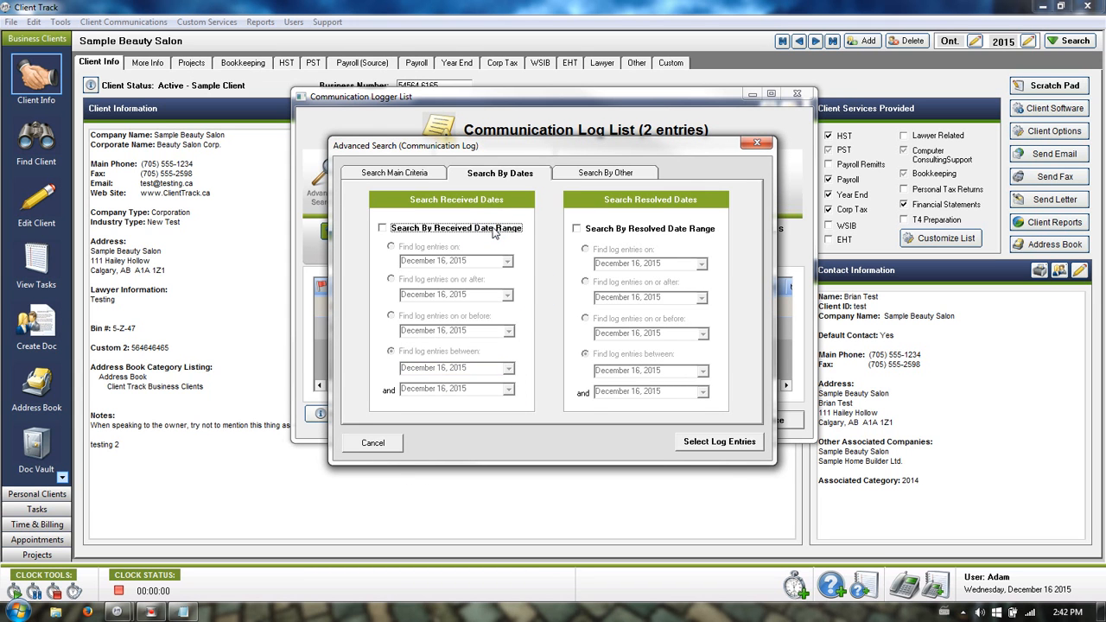
{"action": "left_click", "coordinate": [694, 444]}
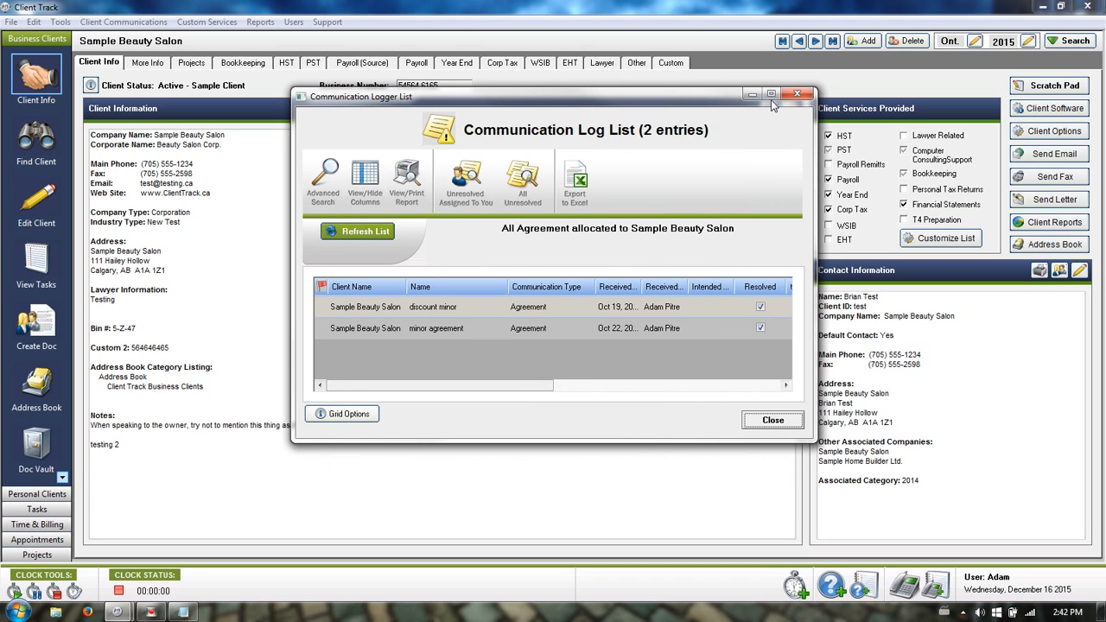
Maximize the Communication Log List to review all columns, then close it and return to the Client Info page.
{"action": "left_click", "coordinate": [771, 94]}
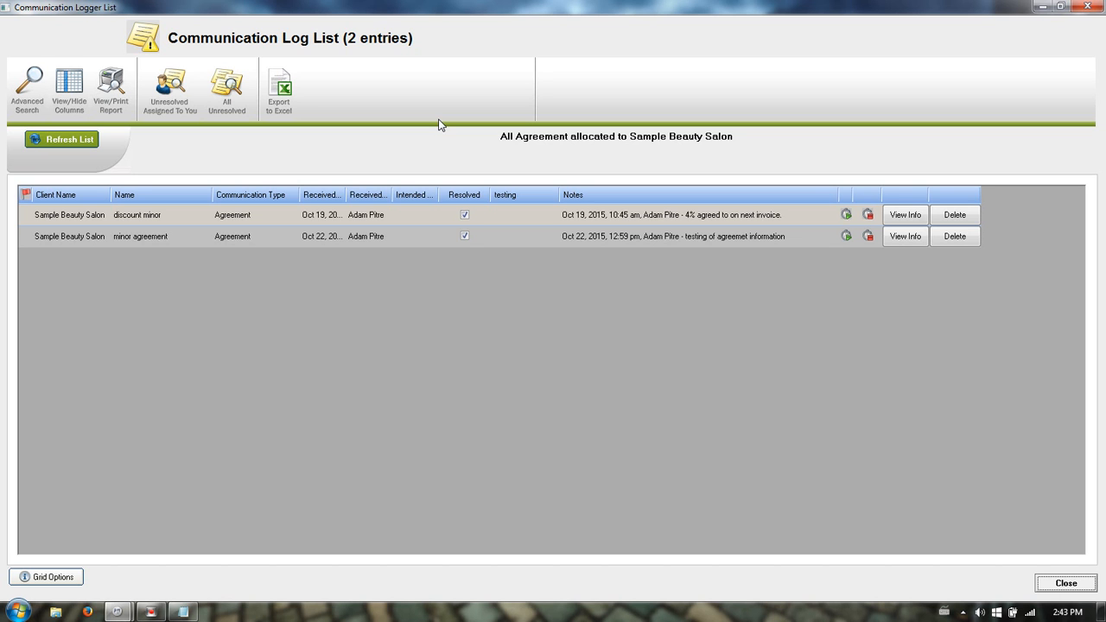
{"action": "left_click", "coordinate": [1082, 7]}
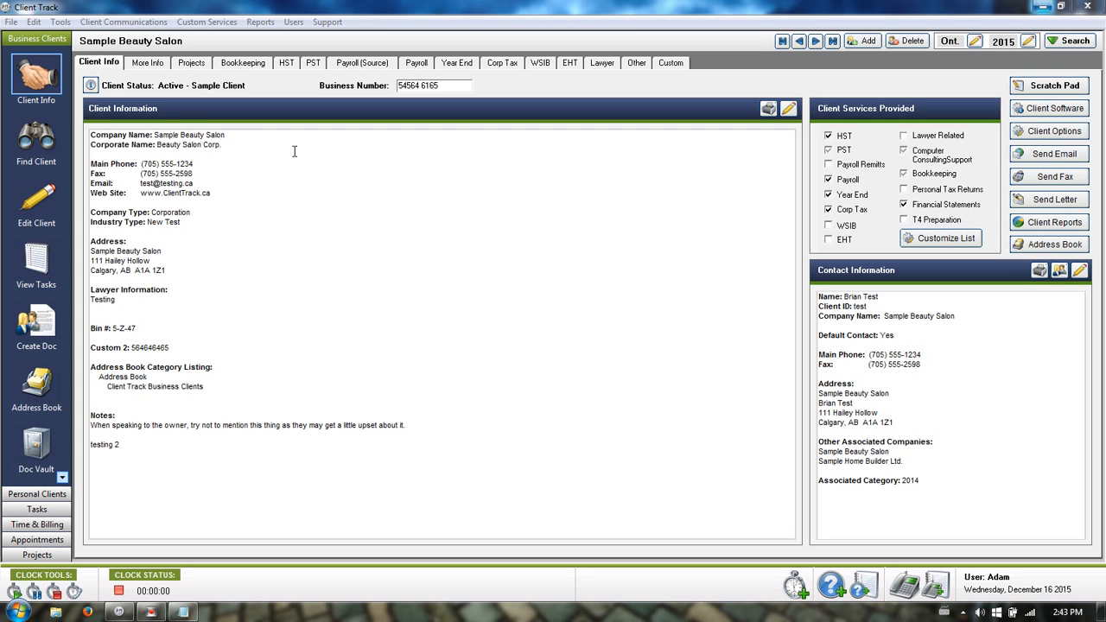
{"action": "left_click", "coordinate": [294, 152]}
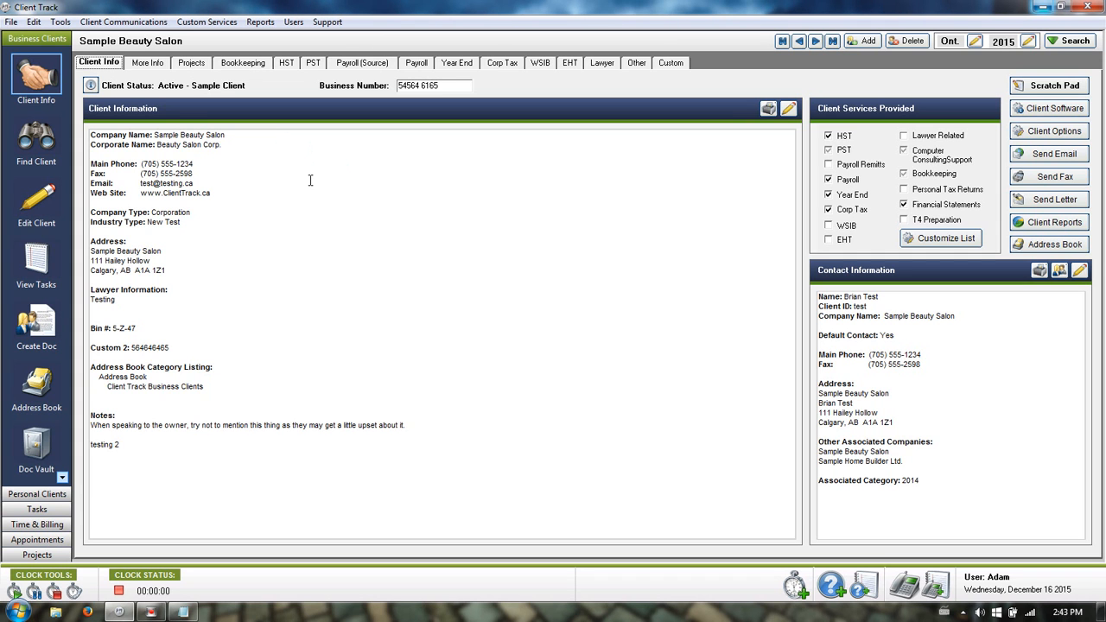